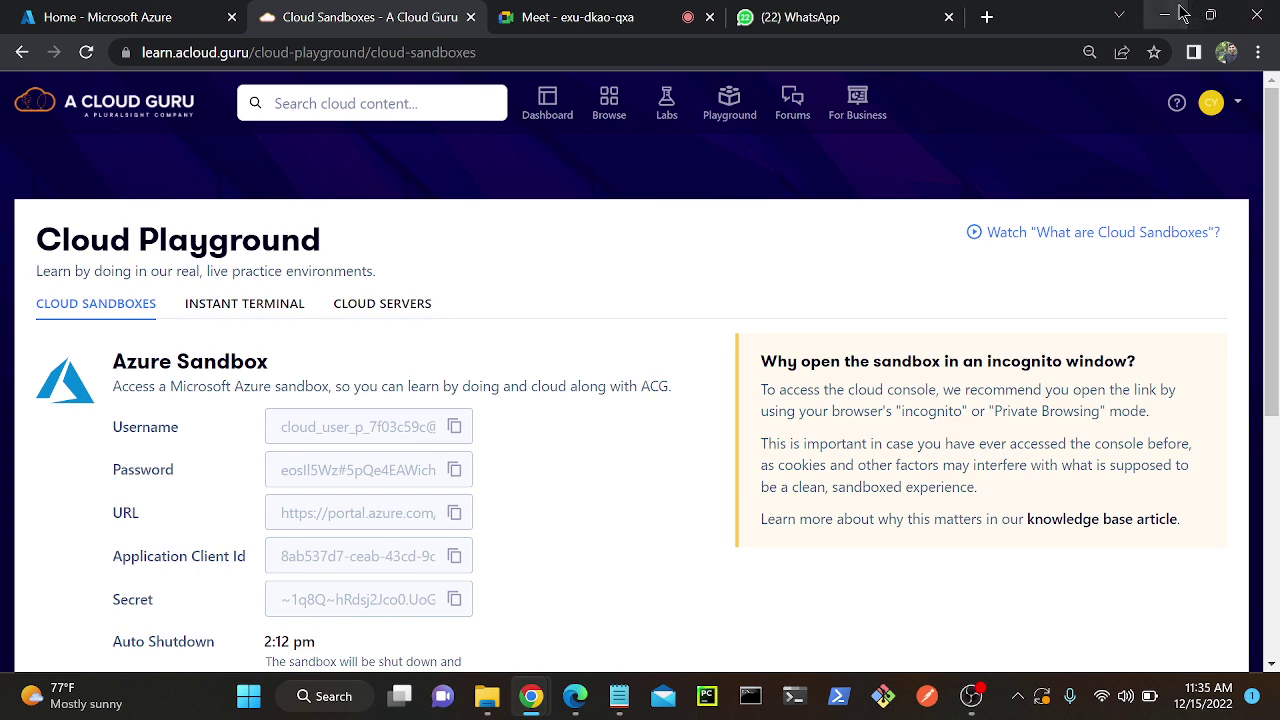
Minimize the browser and launch Paint from Windows Search to get a blank canvas.
click(1164, 16)
click(307, 700)
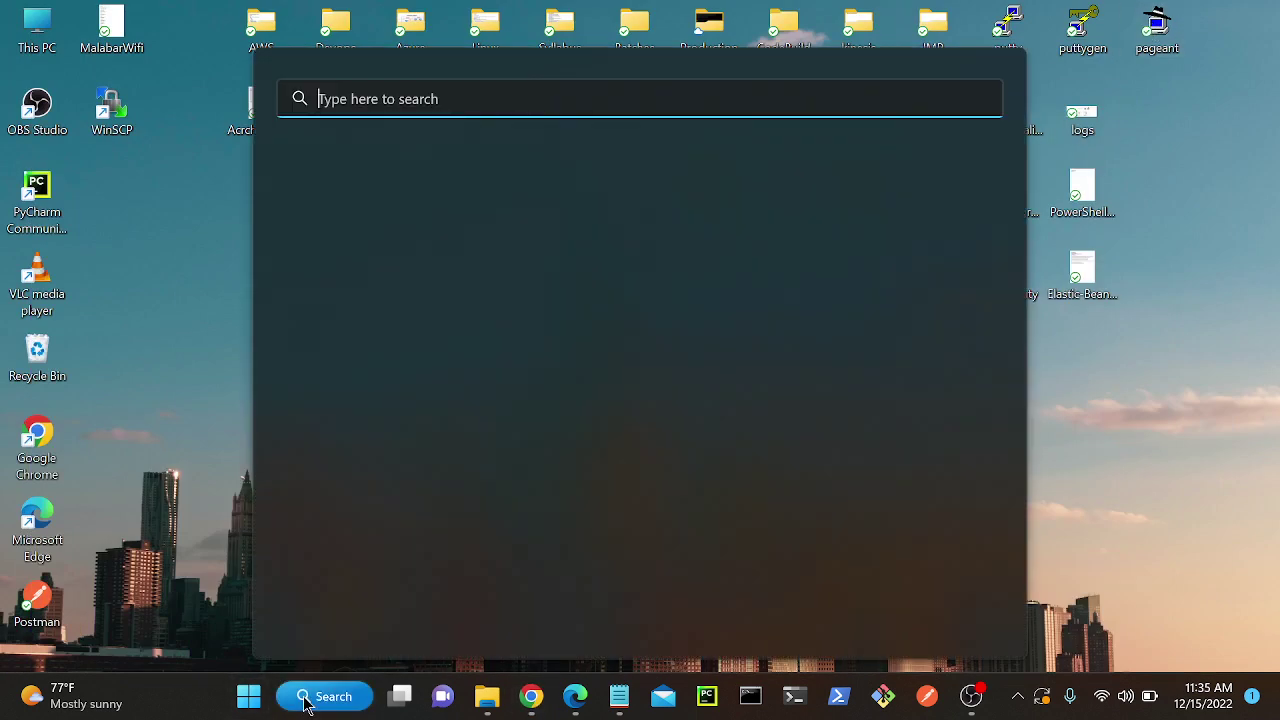
text(paint)
key(Return)
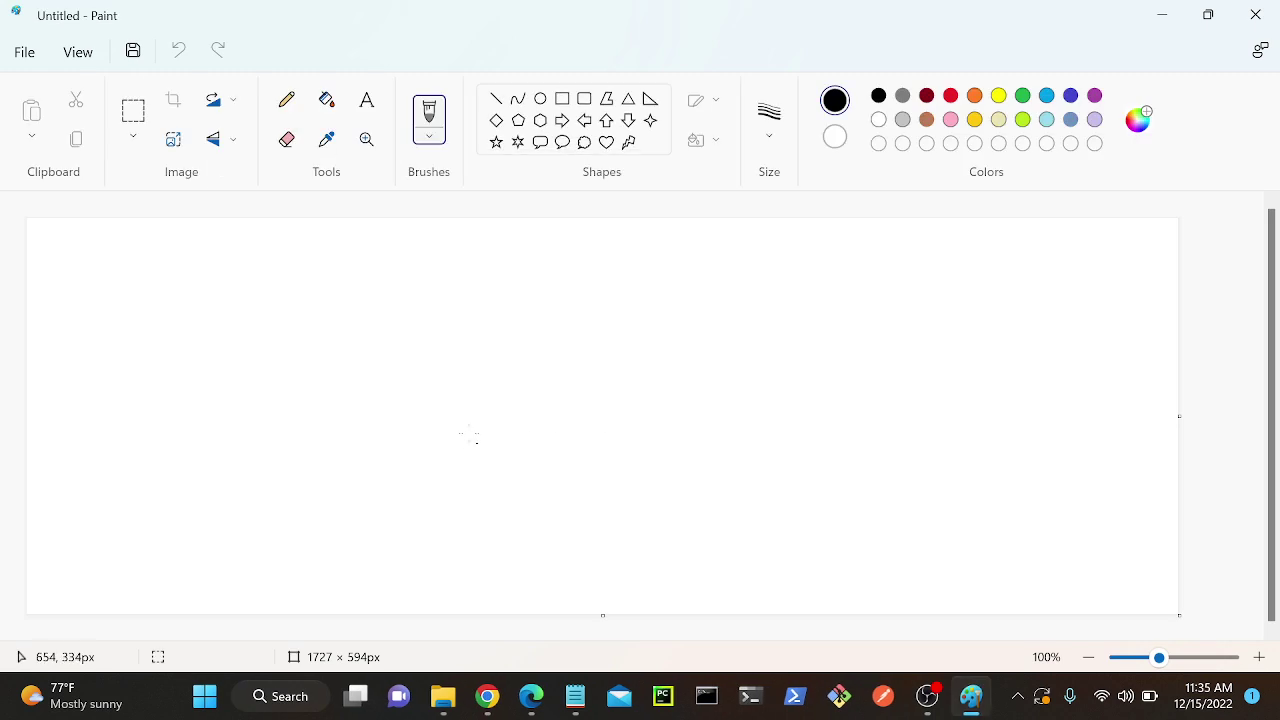
Draw a large rectangle on the left holding three small squares.
click(562, 98)
drag(127, 321, 374, 549)
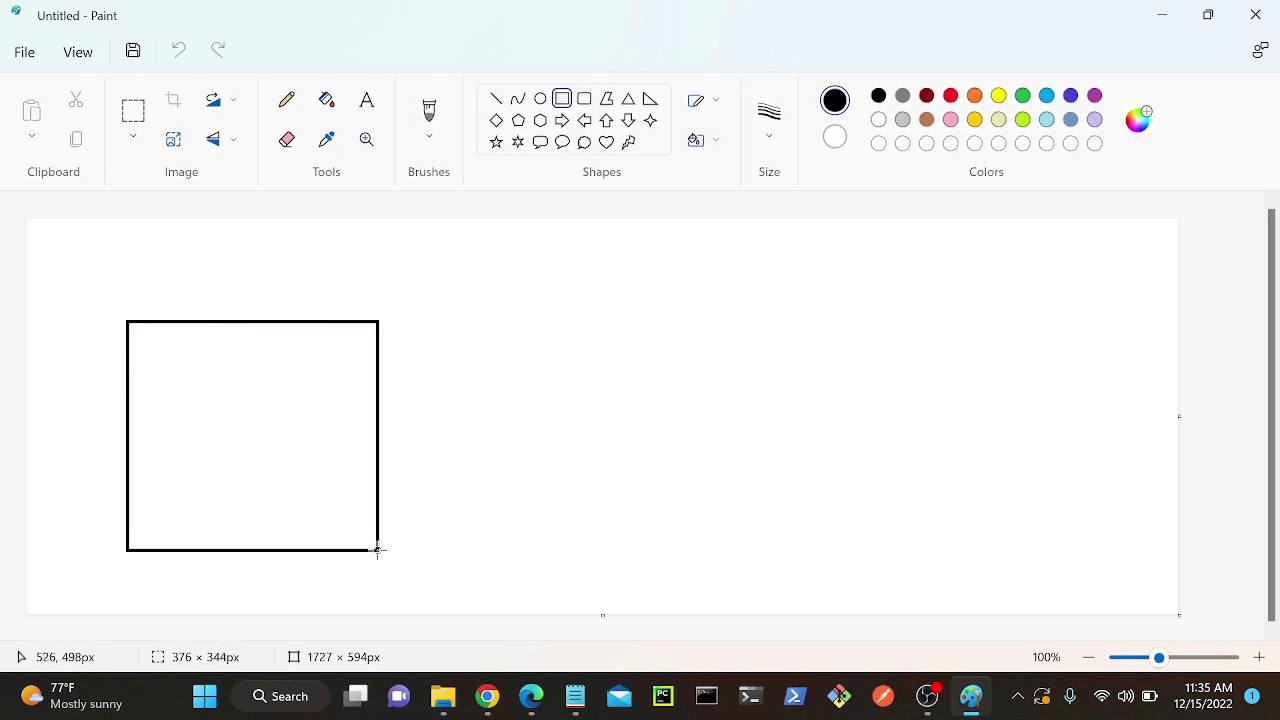
drag(303, 451, 271, 451)
click(379, 455)
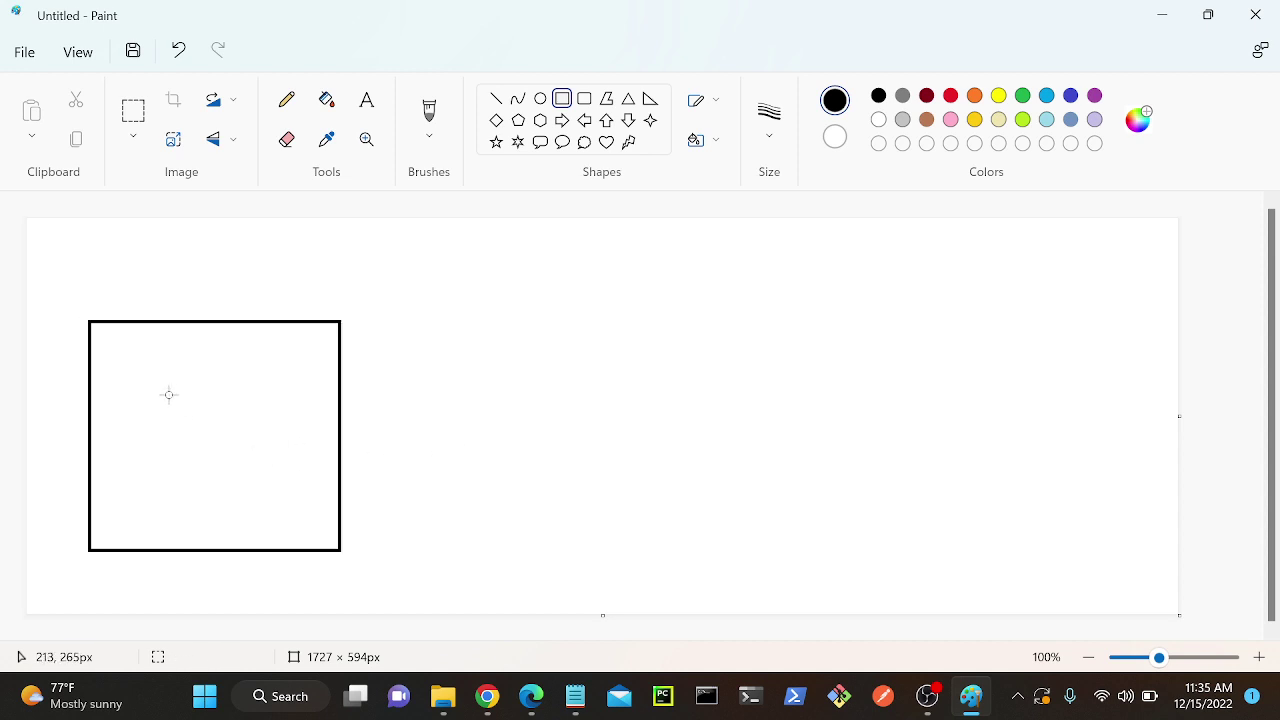
drag(169, 394, 214, 447)
drag(261, 488, 305, 524)
drag(251, 342, 294, 378)
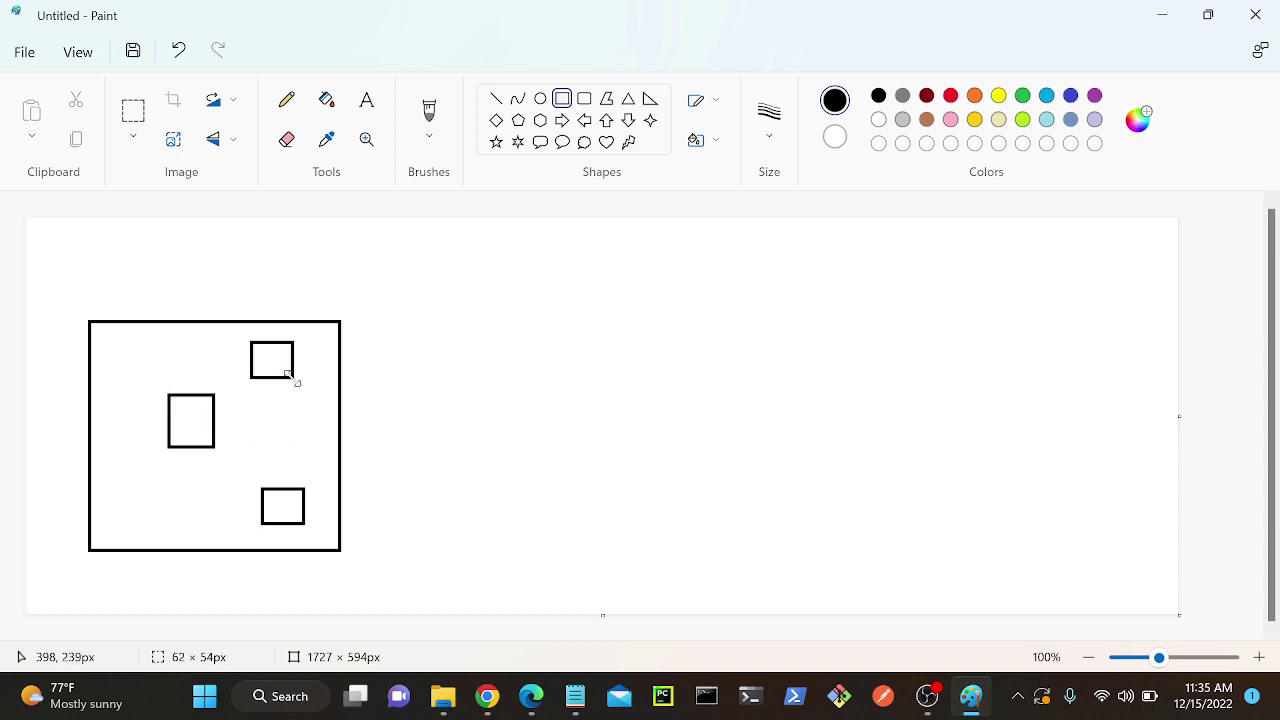
click(560, 448)
Draw a large rectangle on the right with a smaller box inside it.
mouse_move(784, 298)
mouse_down()
mouse_move(833, 356)
mouse_move(1133, 577)
mouse_up()
click(568, 427)
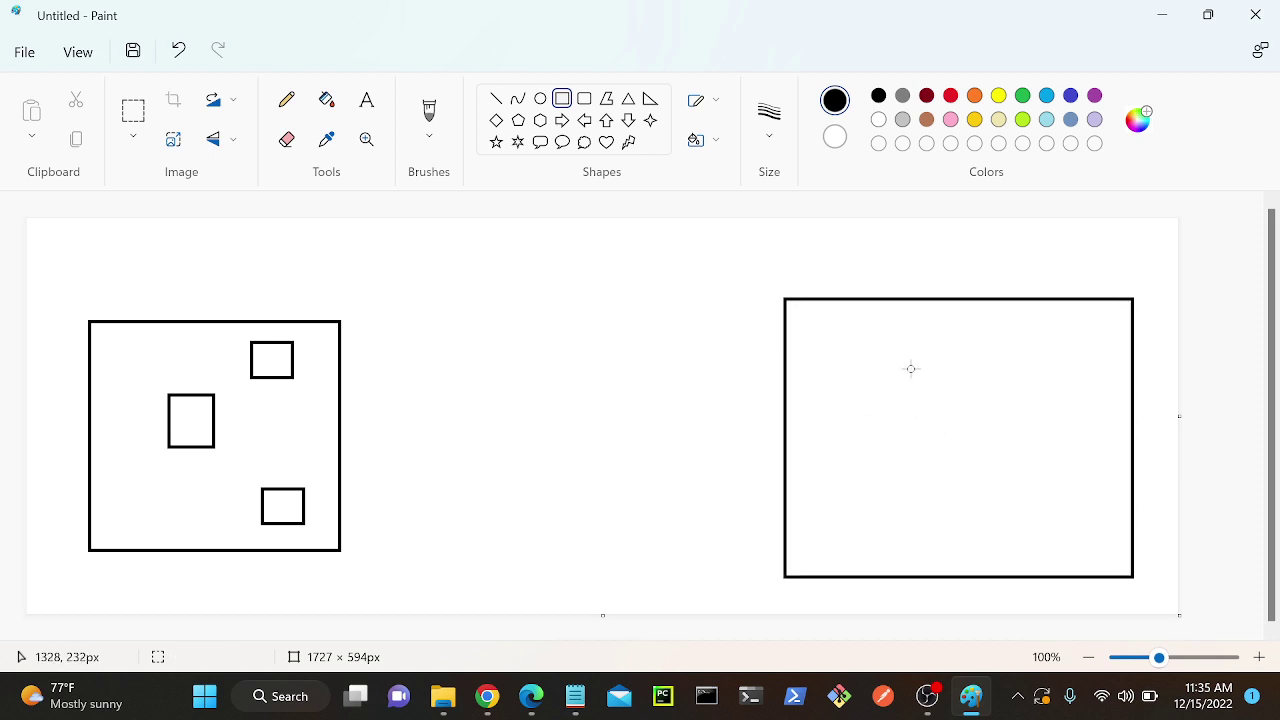
drag(909, 367, 1071, 516)
click(838, 404)
Label the right box 'recovery service vault' on a single line.
click(366, 100)
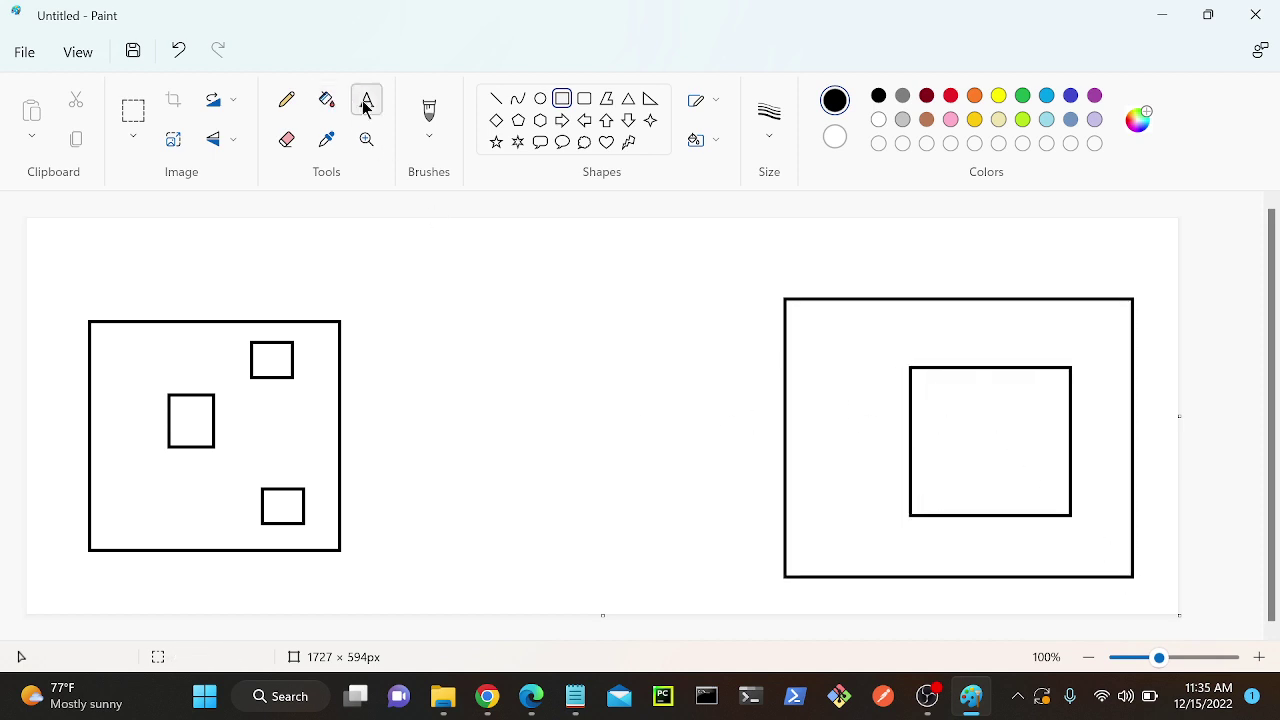
click(916, 331)
click(916, 331)
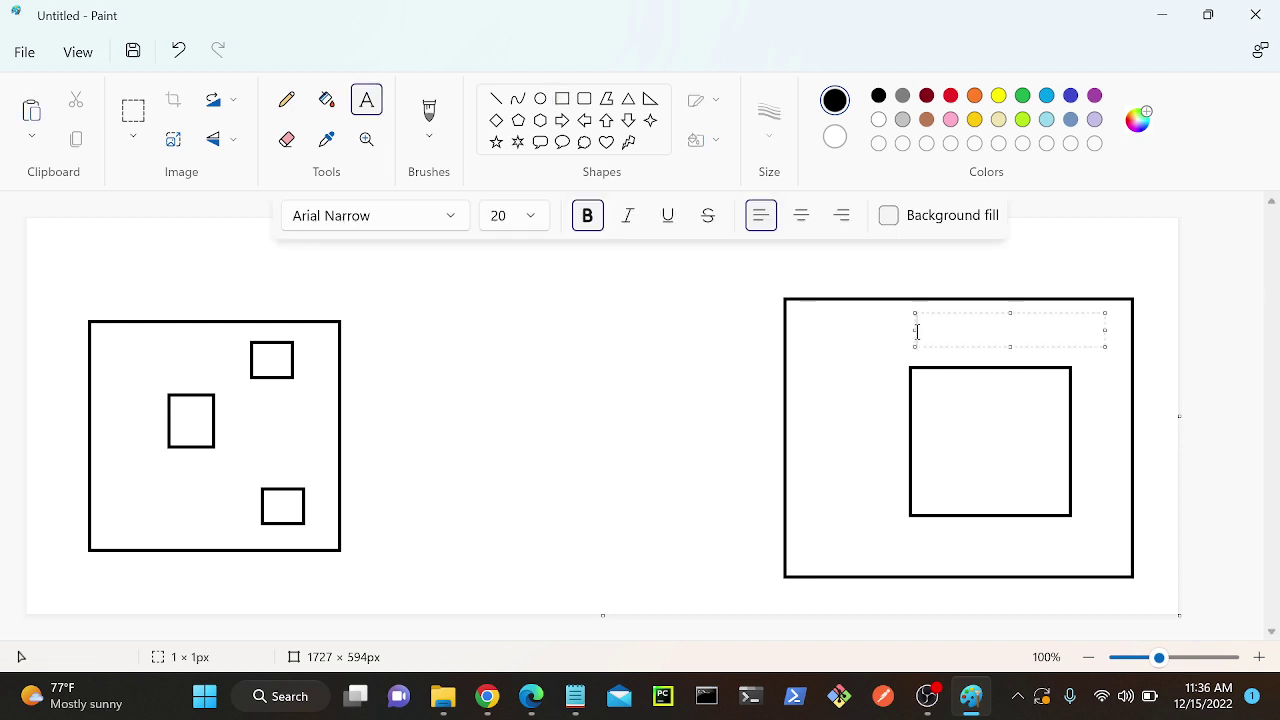
text(recovery se)
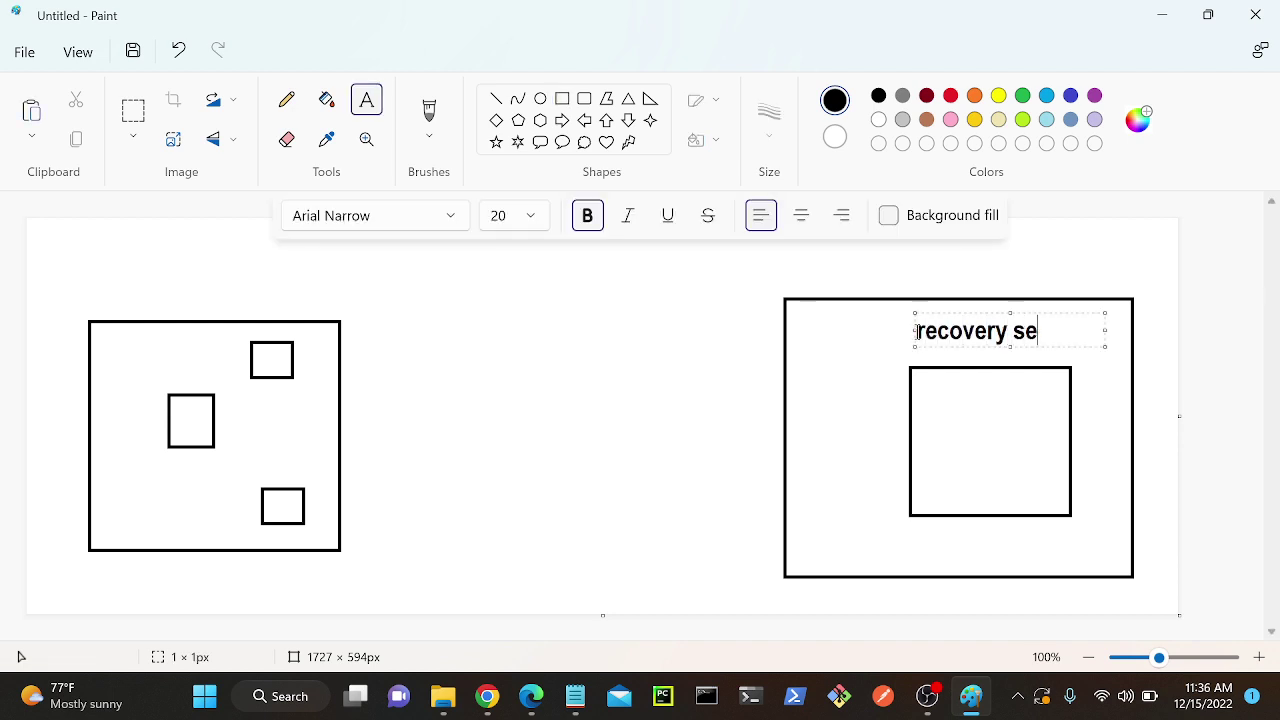
text(rvice vault)
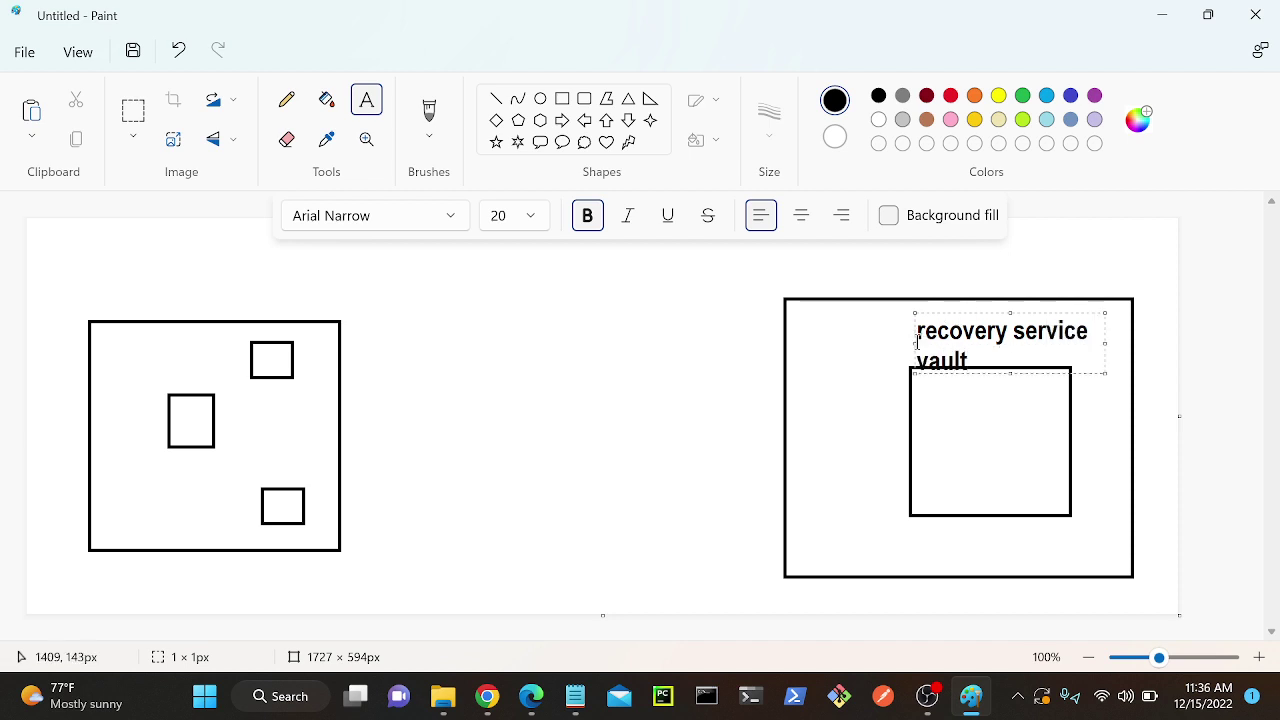
drag(913, 343, 871, 343)
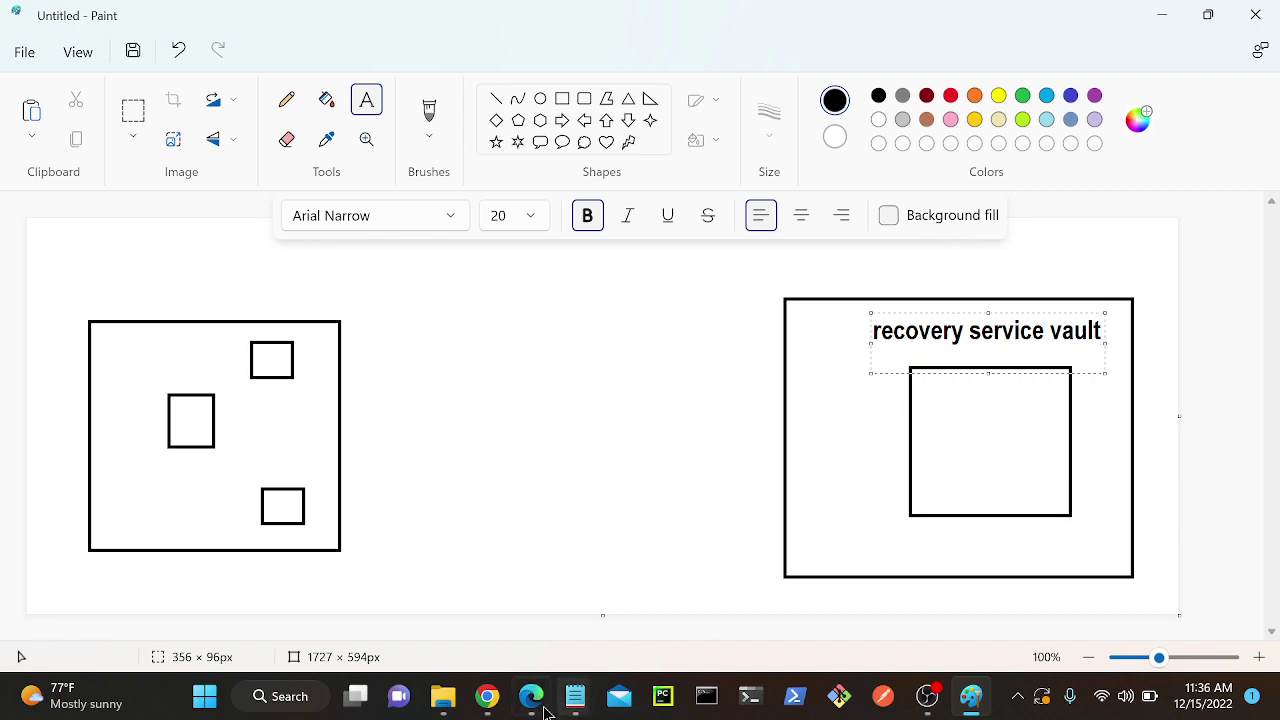
click(524, 702)
click(487, 696)
Admit the waiting participant to the Meet call, then return to the Paint diagram.
click(364, 580)
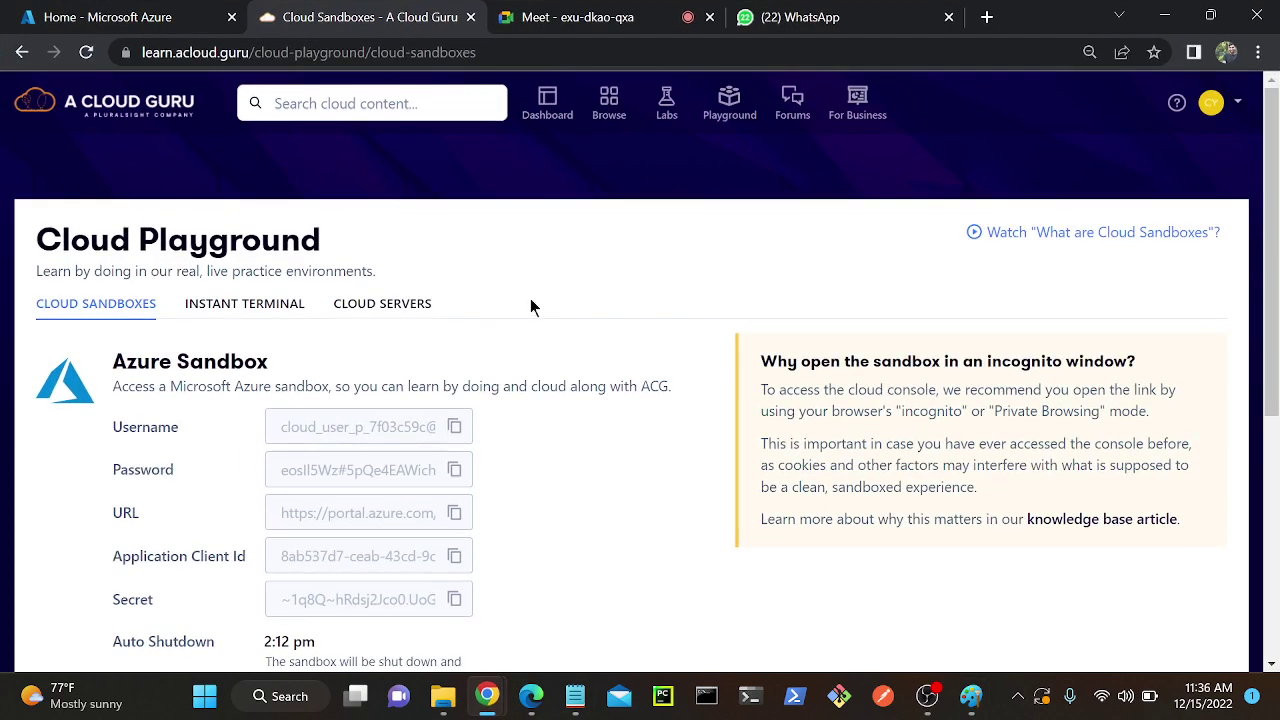
click(565, 12)
click(864, 189)
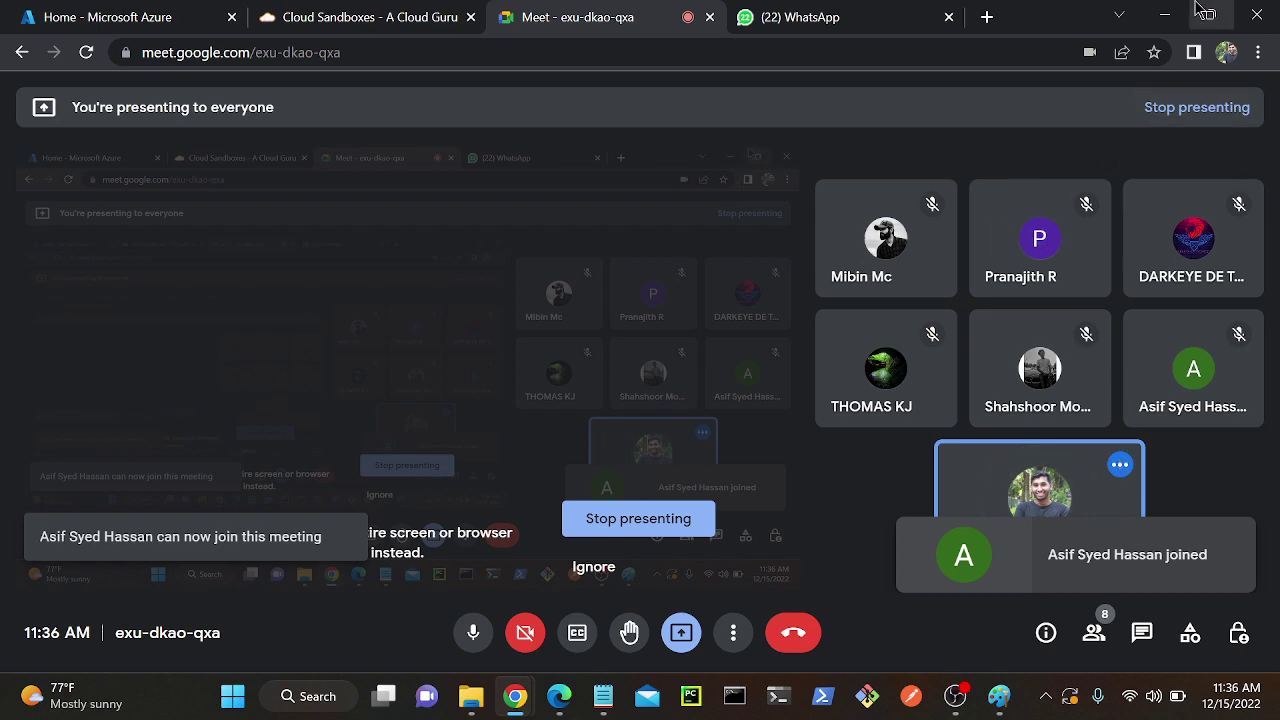
mouse_move(1208, 14)
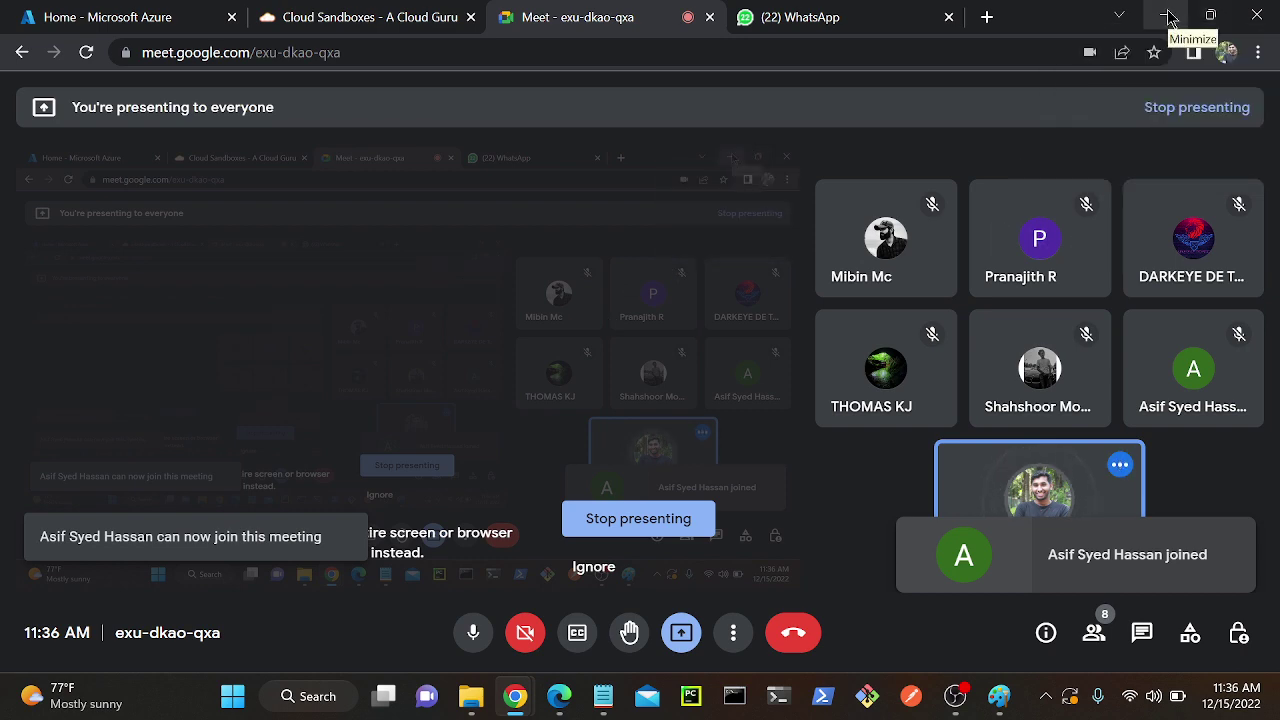
click(1166, 15)
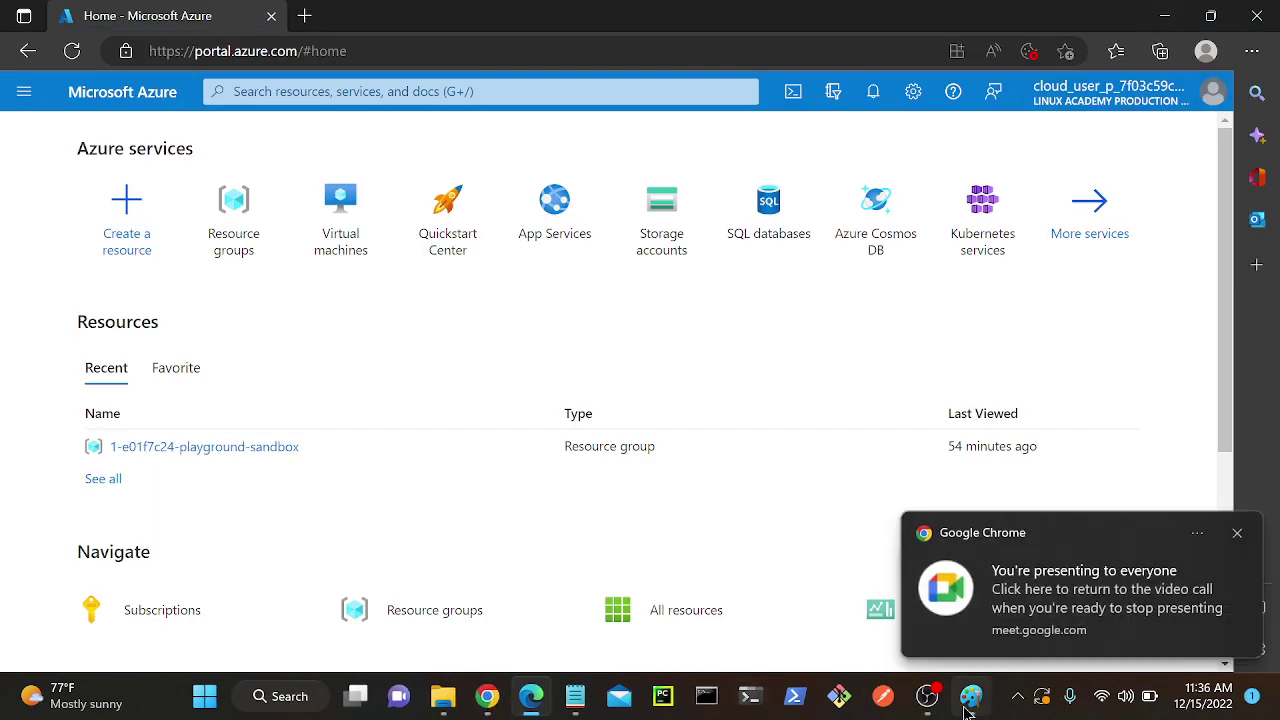
click(971, 696)
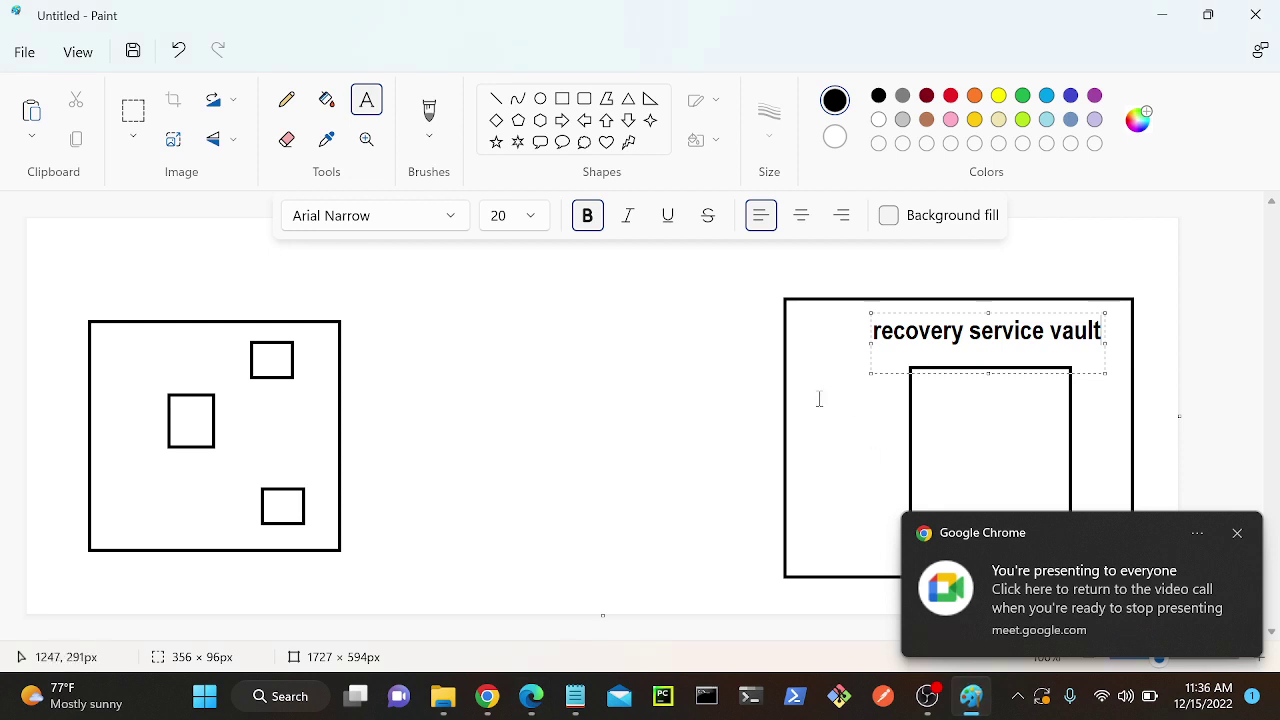
Add the labels 'azure' above the right box and 'on-premise' above the left box.
click(867, 255)
text(azure)
click(537, 334)
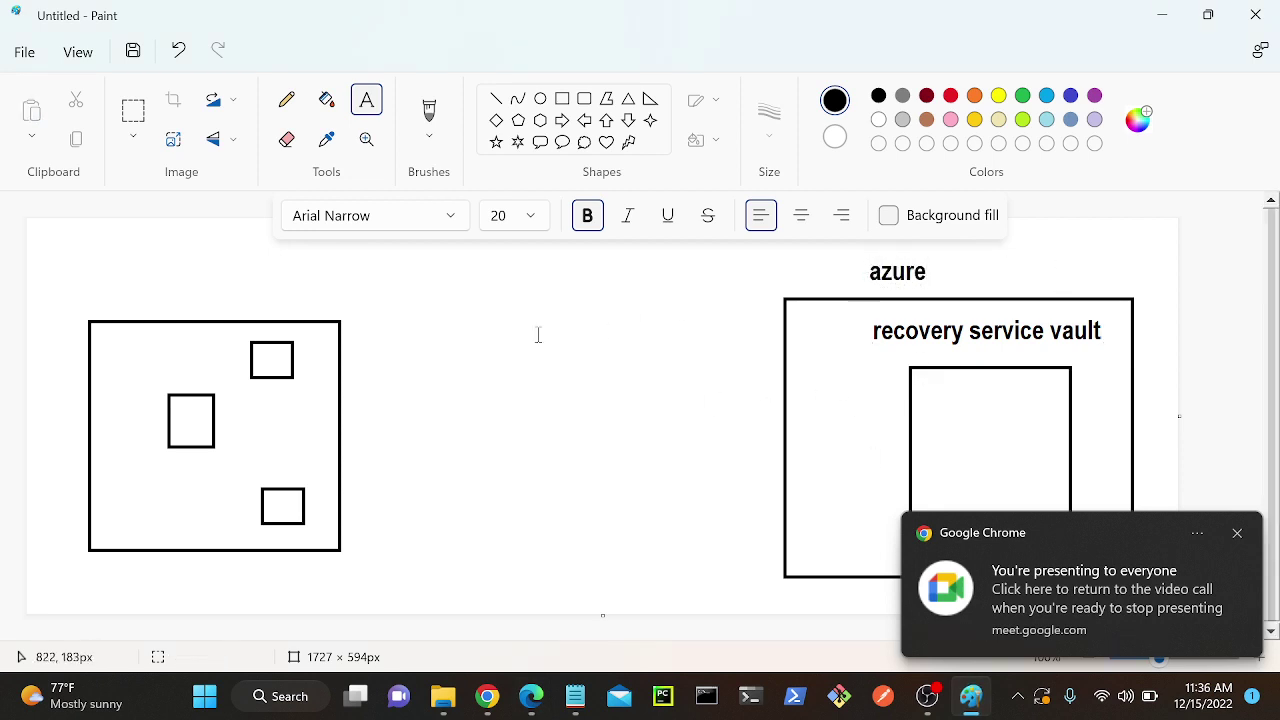
click(224, 300)
text(on-p)
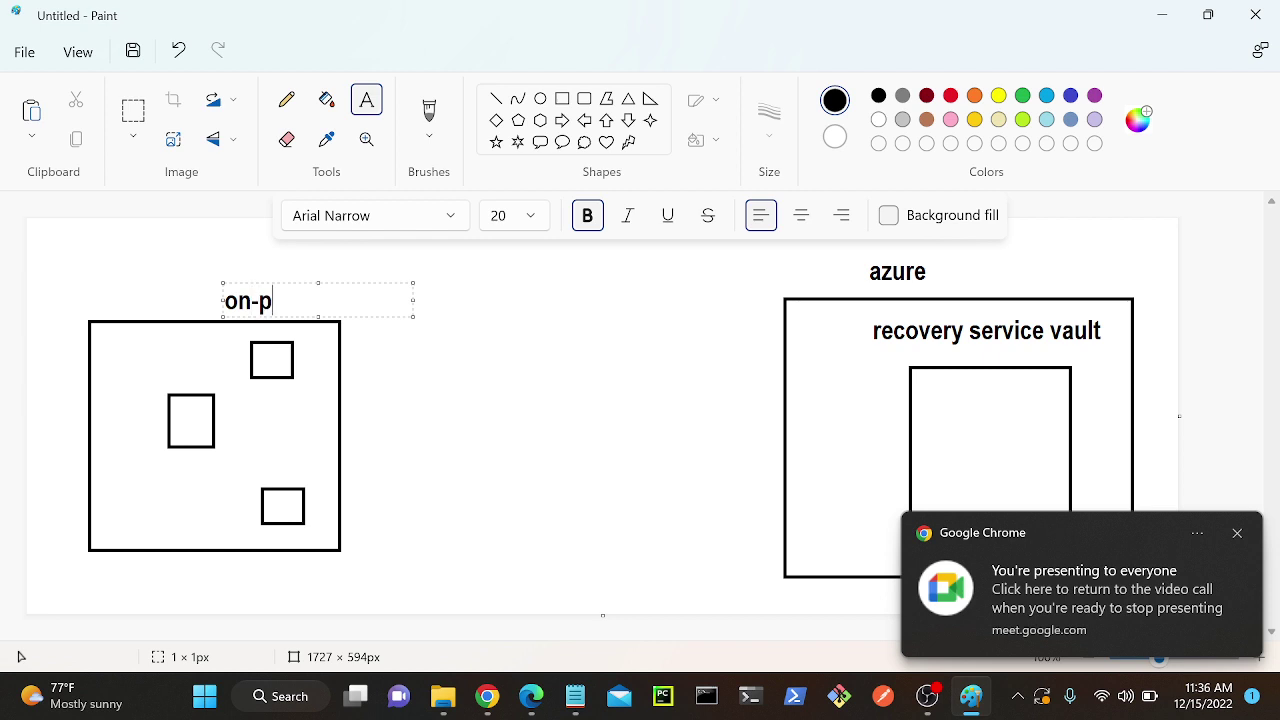
text(remise)
click(440, 418)
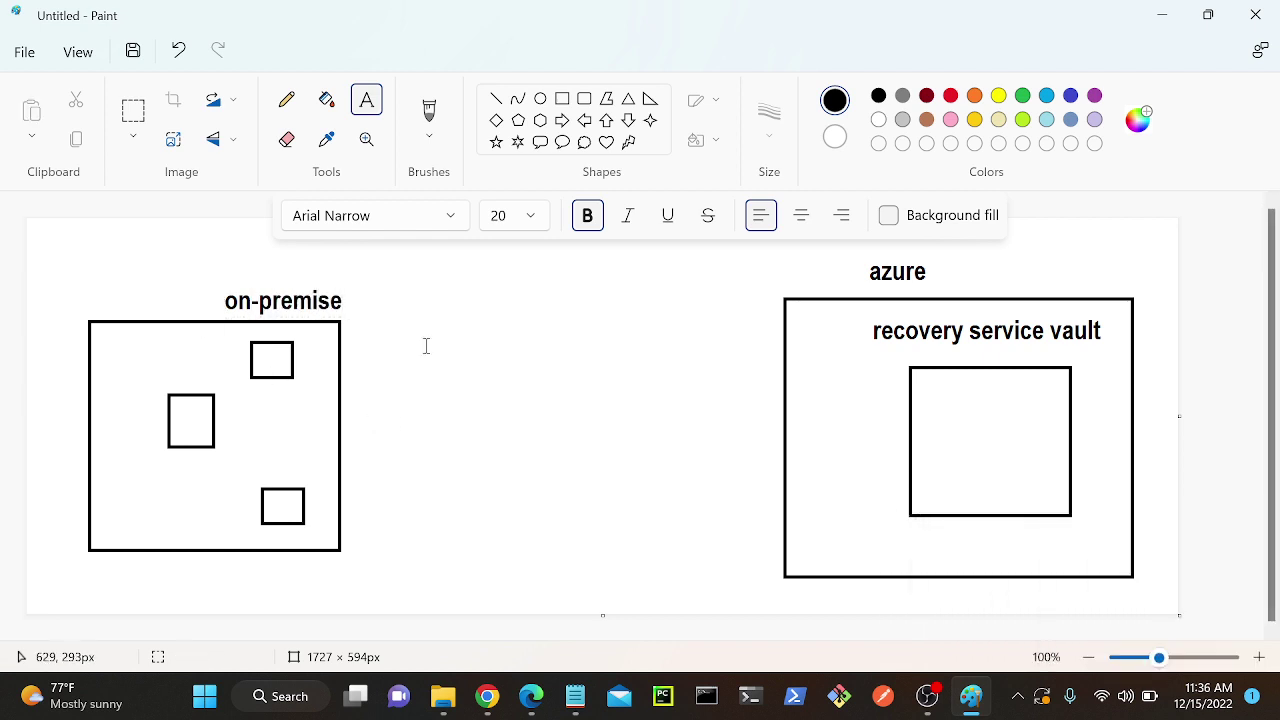
With the brush, tick two small squares, cross out the top one and circle 'azure'.
click(429, 110)
mouse_move(262, 392)
mouse_down()
mouse_move(266, 410)
mouse_move(272, 393)
mouse_up()
drag(184, 463, 282, 465)
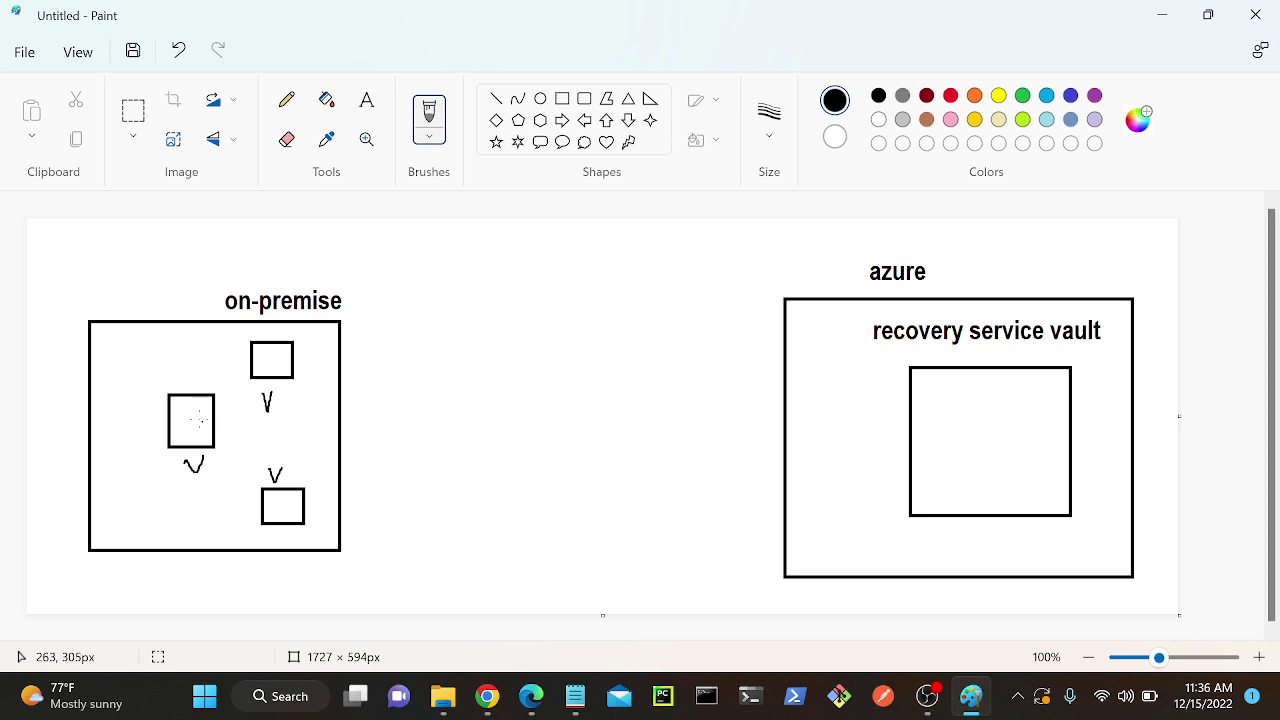
mouse_move(233, 365)
mouse_down()
mouse_move(308, 365)
mouse_move(283, 393)
mouse_up()
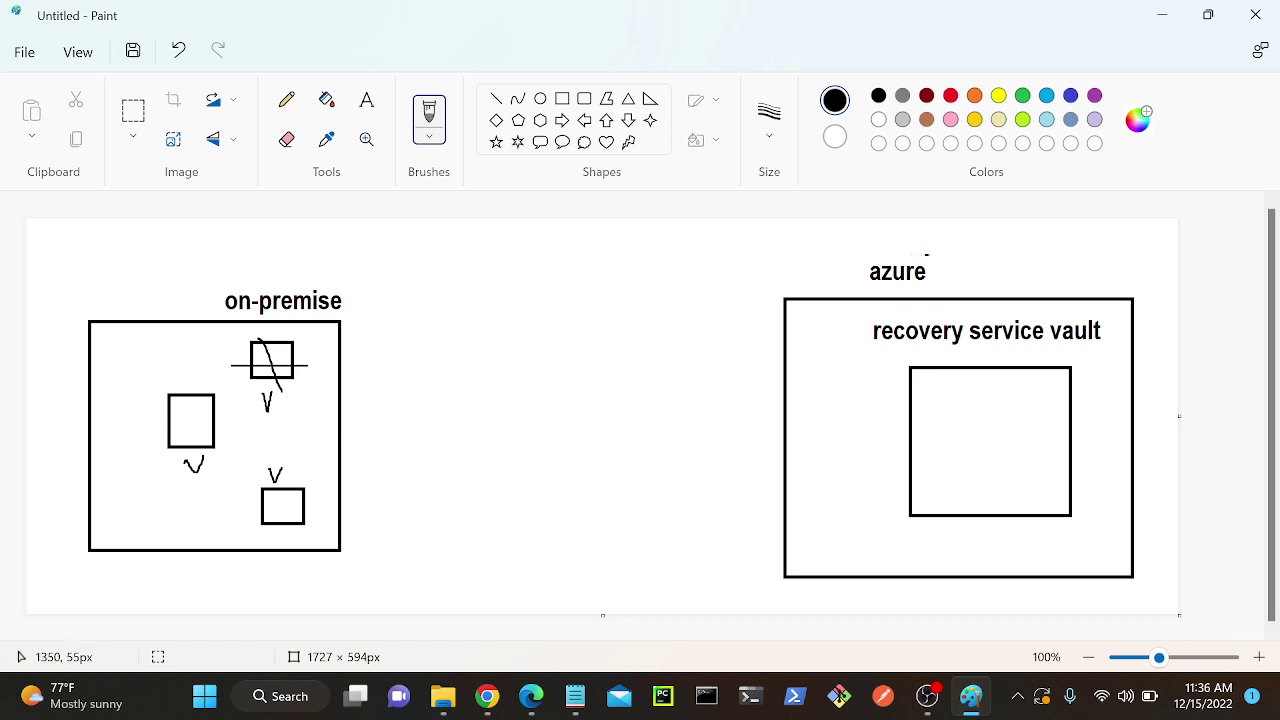
mouse_move(927, 255)
mouse_down()
mouse_move(868, 290)
mouse_move(930, 288)
mouse_move(930, 258)
mouse_up()
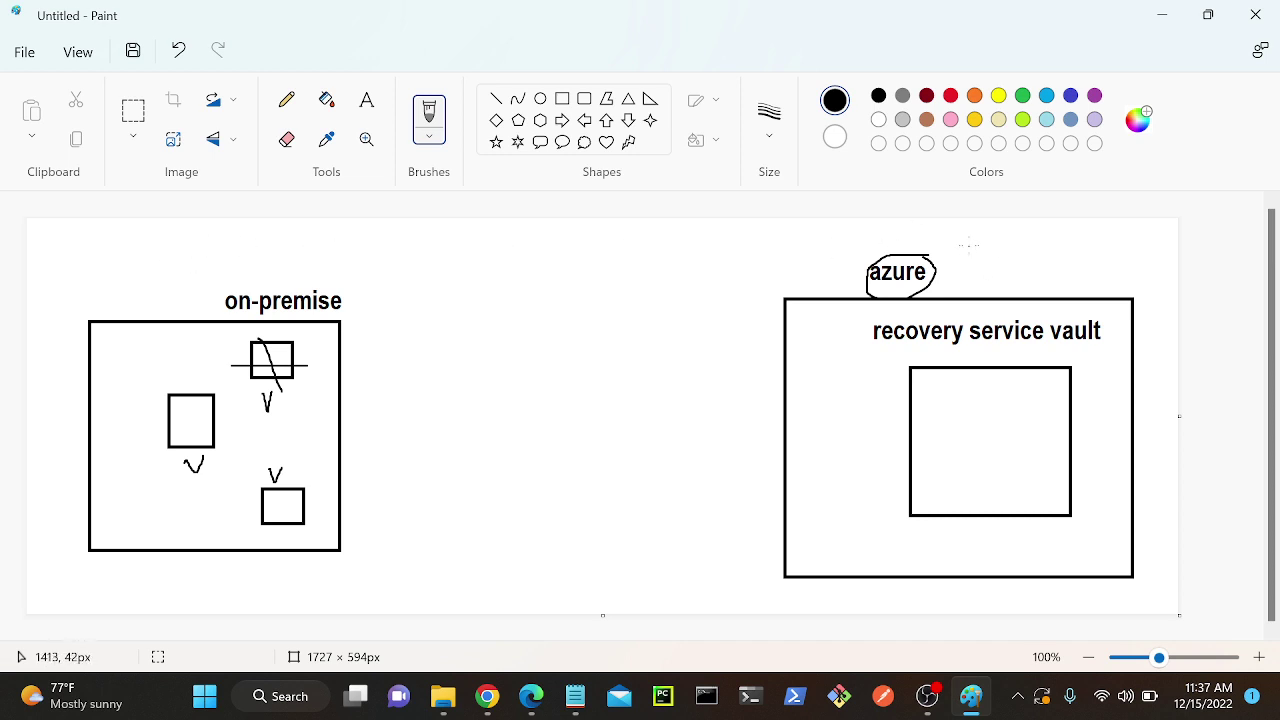
Draw check marks by on-premise, near azure, above the left square and beside the vault square.
drag(968, 244, 971, 261)
mouse_move(198, 275)
mouse_down()
mouse_move(207, 285)
mouse_move(241, 261)
mouse_up()
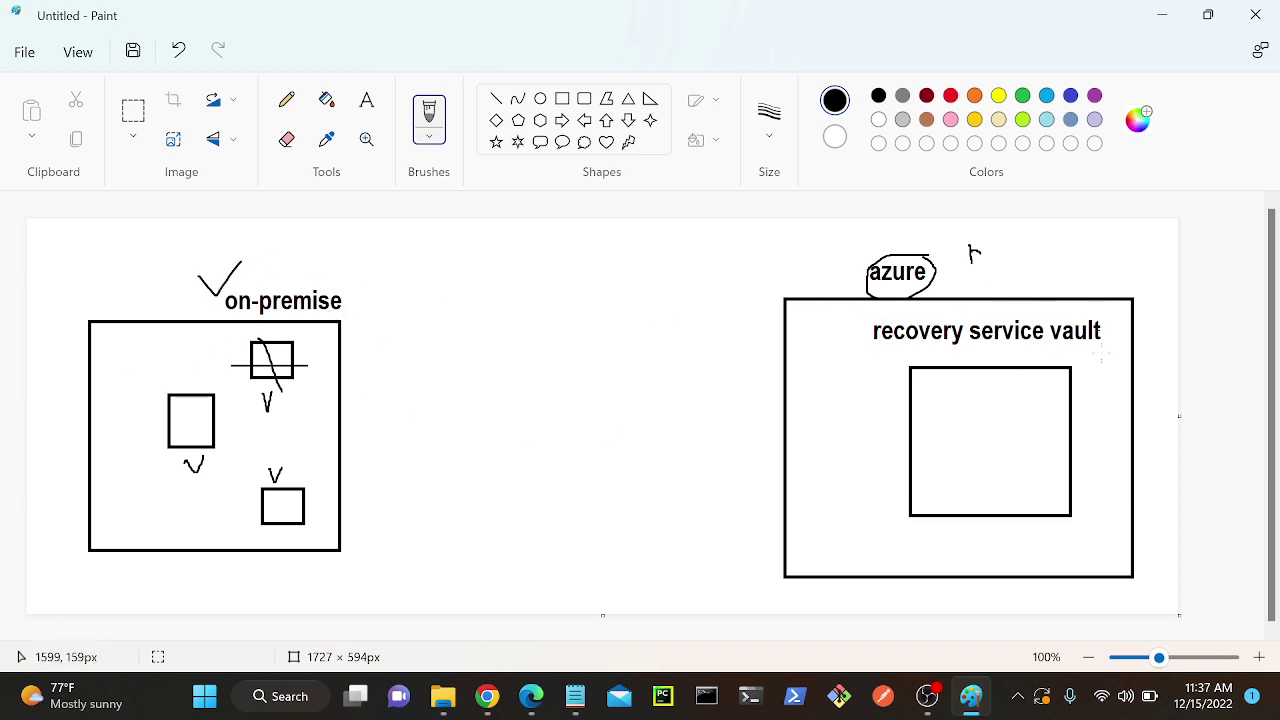
drag(1037, 275, 1075, 252)
drag(166, 375, 203, 346)
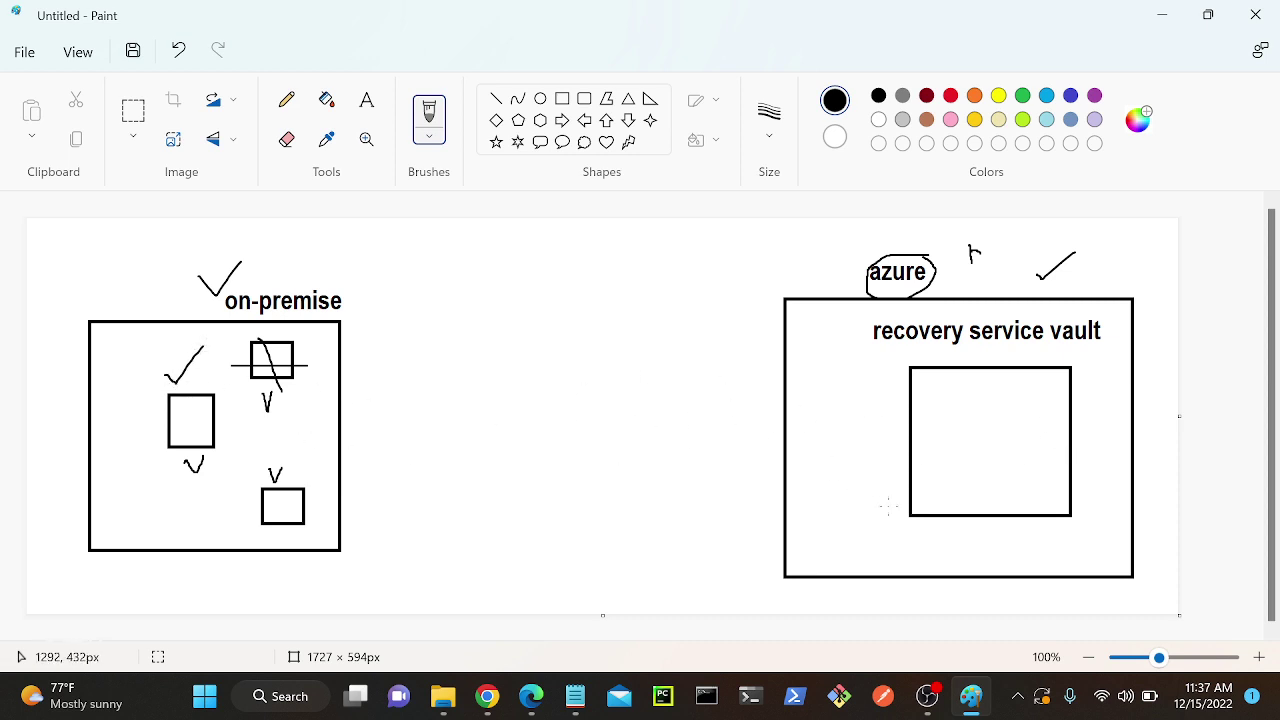
mouse_move(880, 480)
mouse_down()
mouse_move(886, 490)
mouse_move(897, 469)
mouse_up()
Admit another participant to the Meet call and go back to Paint.
click(377, 585)
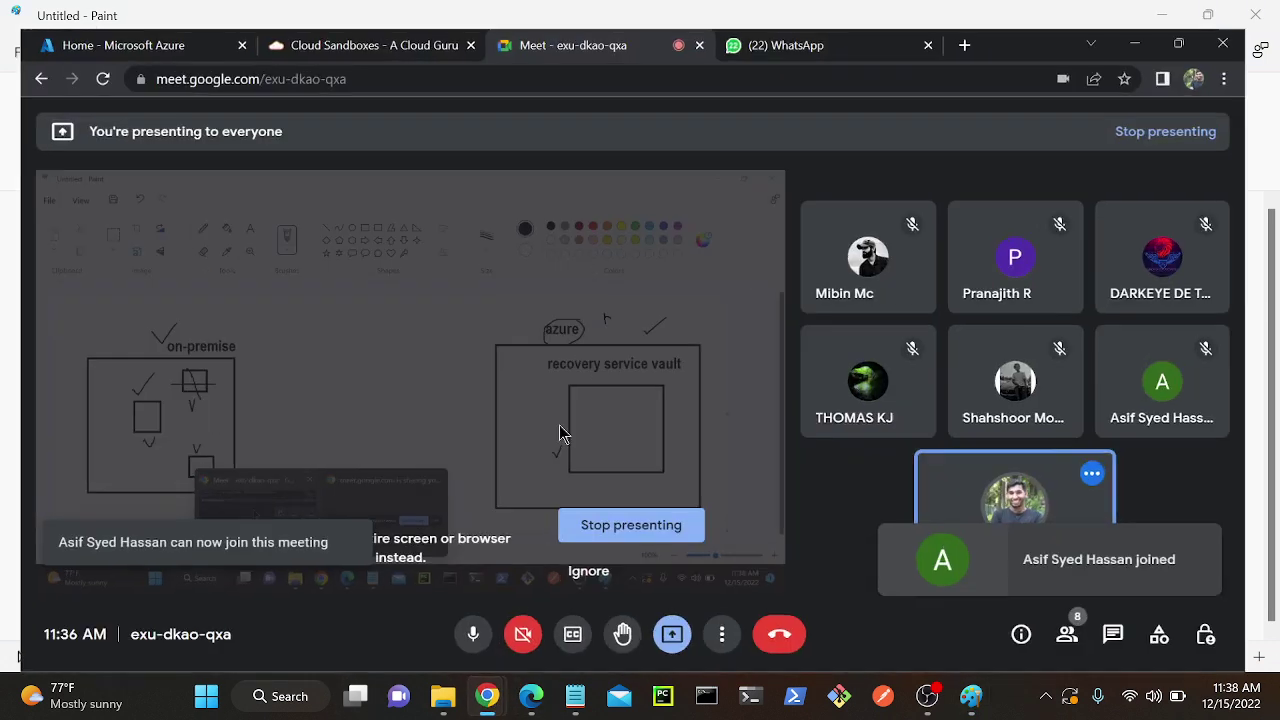
click(840, 184)
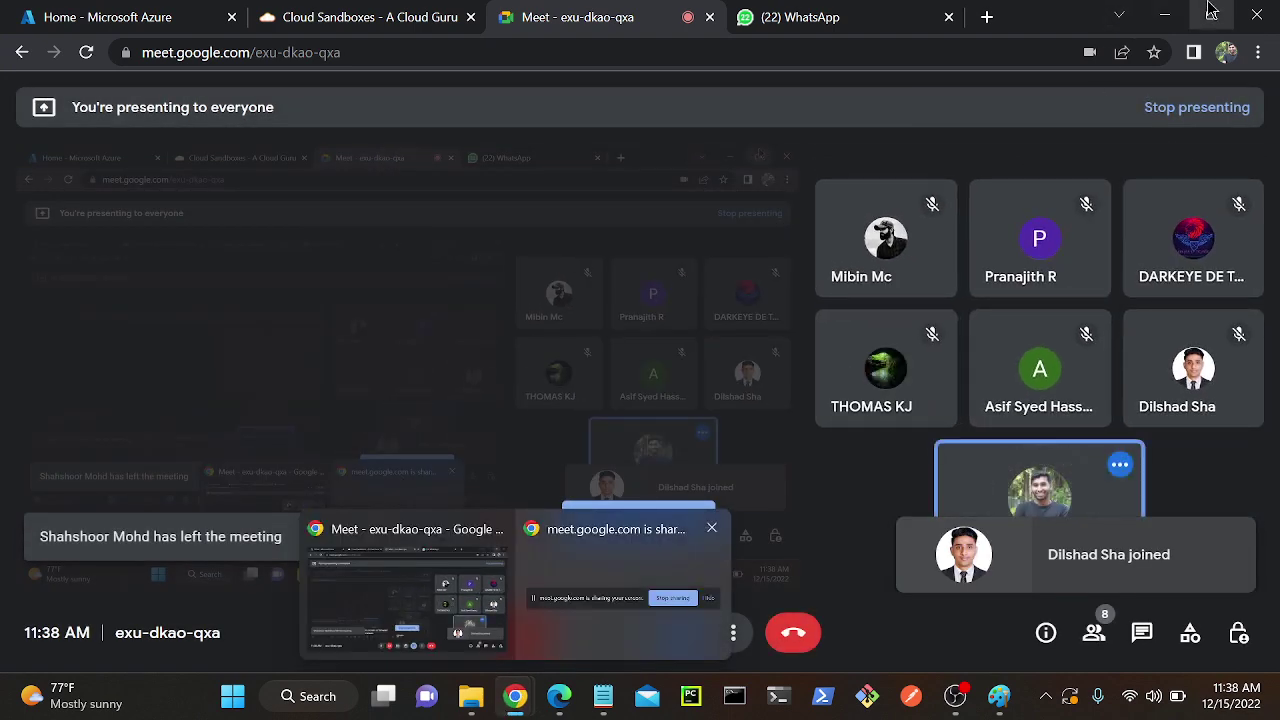
click(1166, 14)
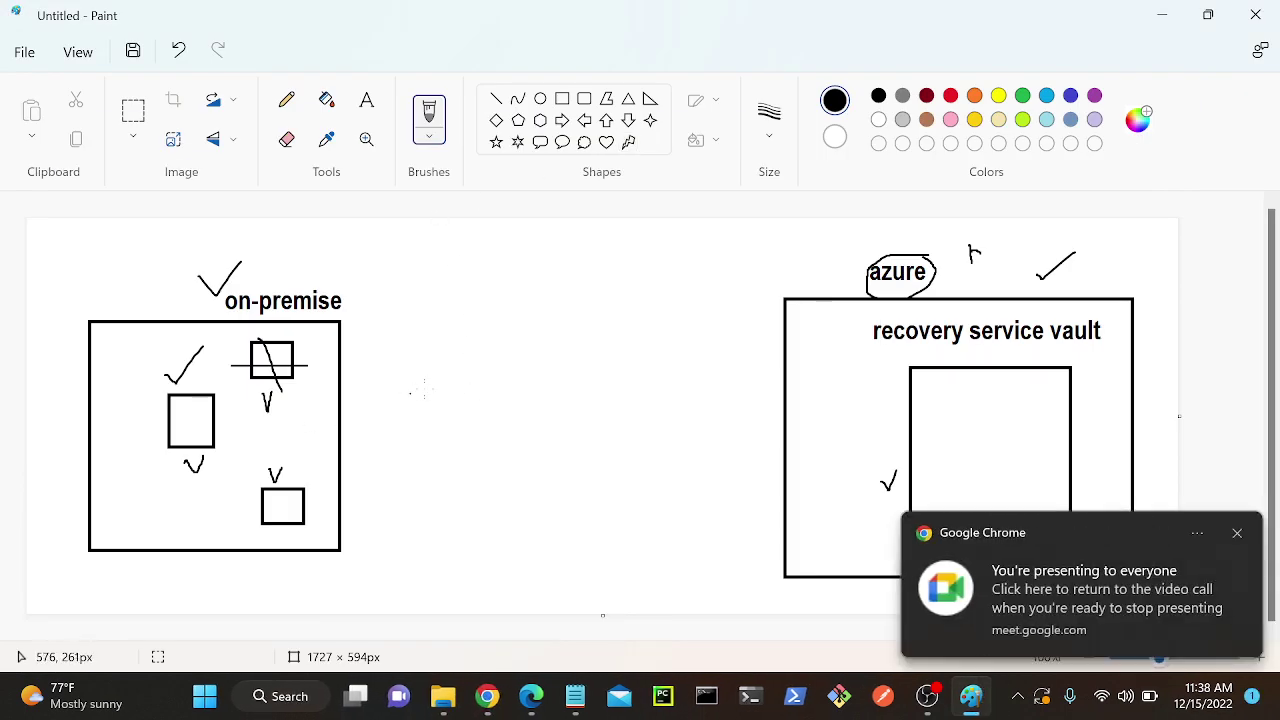
Draw a line connecting the on-premise box to the Azure box, then switch to the Azure portal.
click(1237, 534)
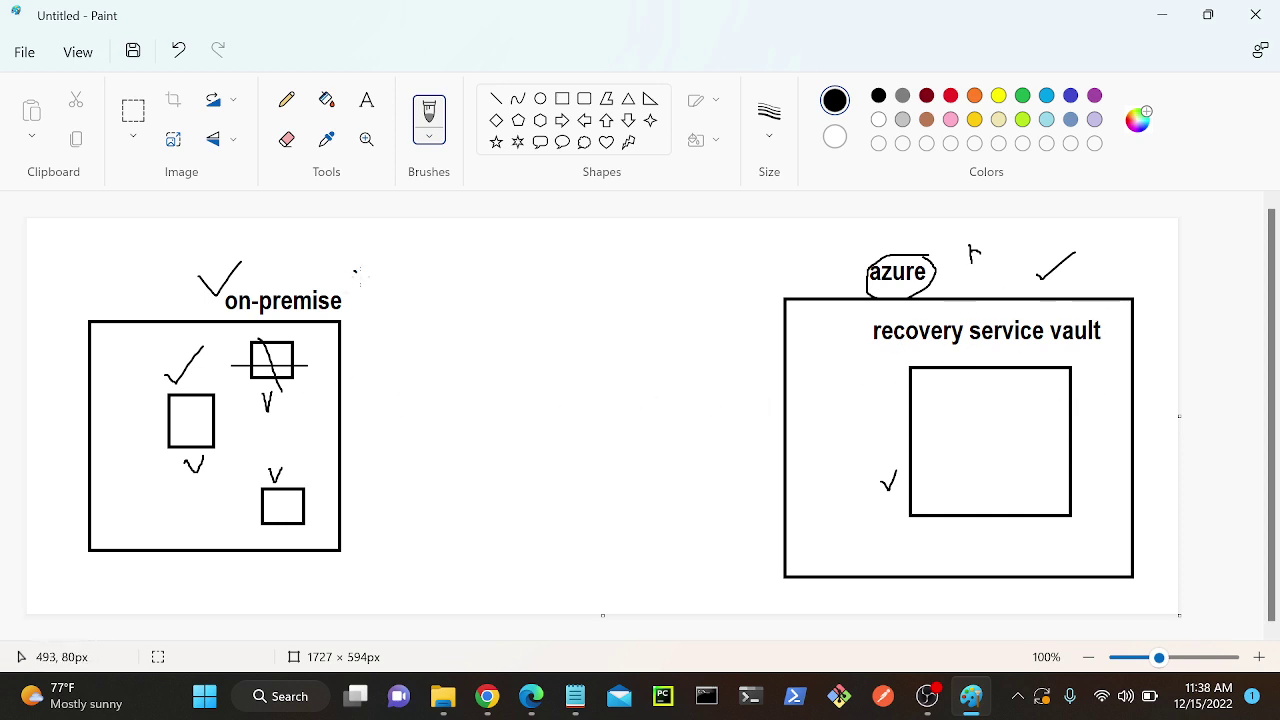
drag(356, 271, 370, 302)
drag(340, 427, 780, 429)
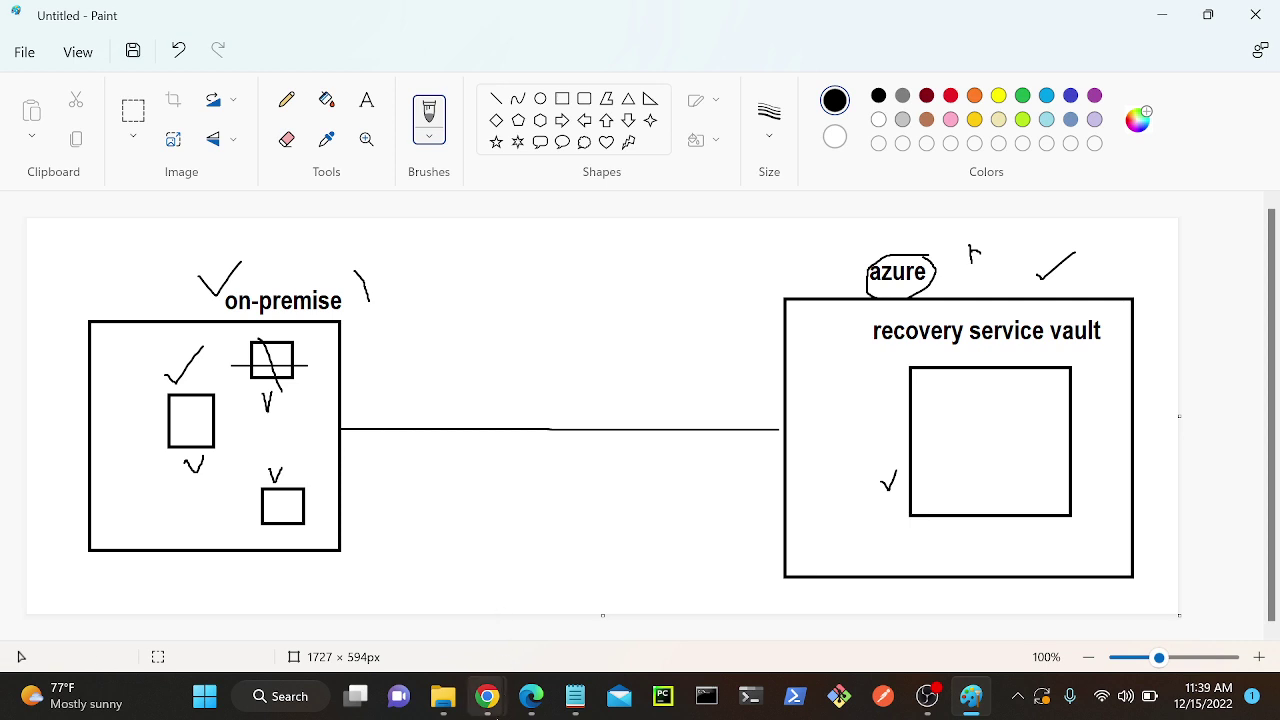
click(530, 703)
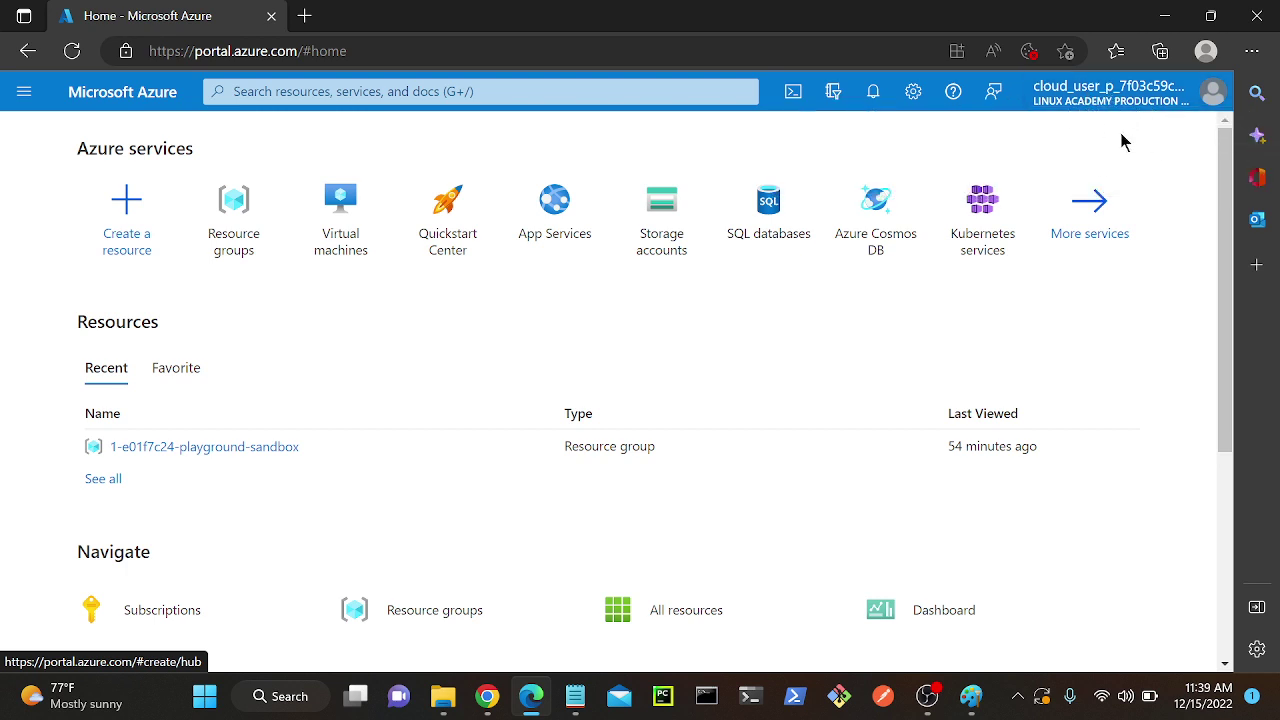
click(490, 700)
click(378, 592)
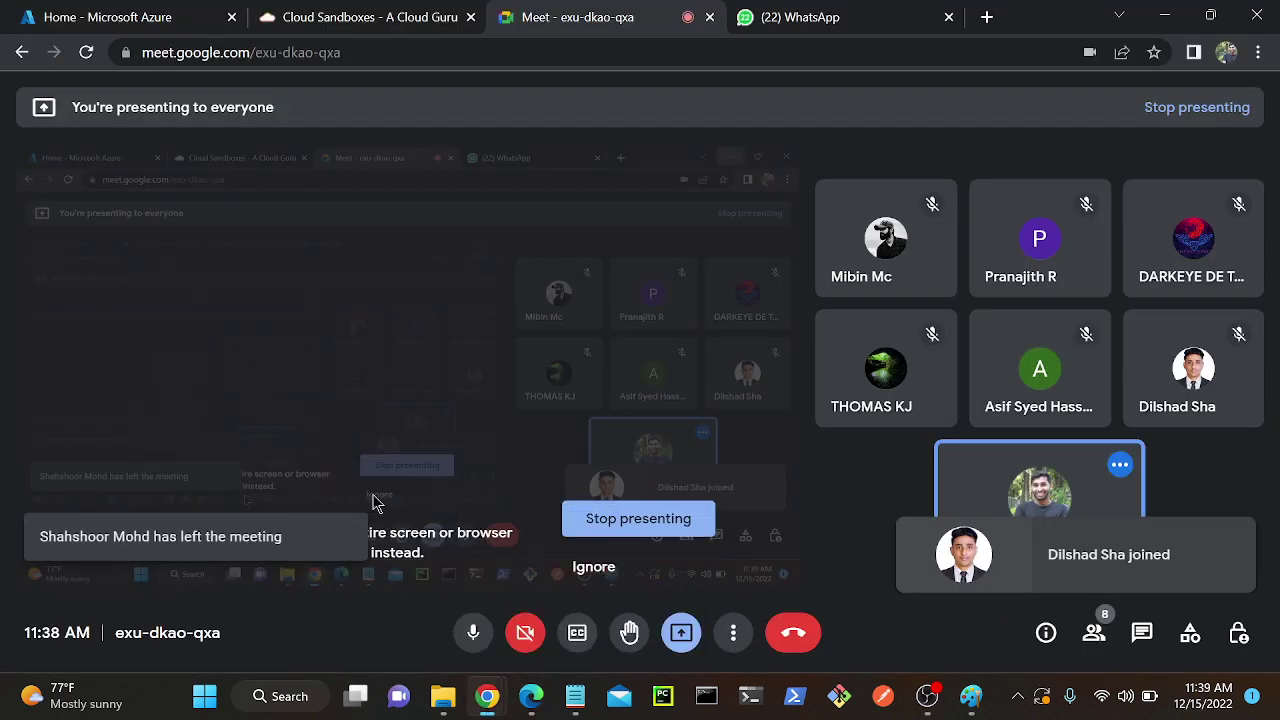
click(135, 17)
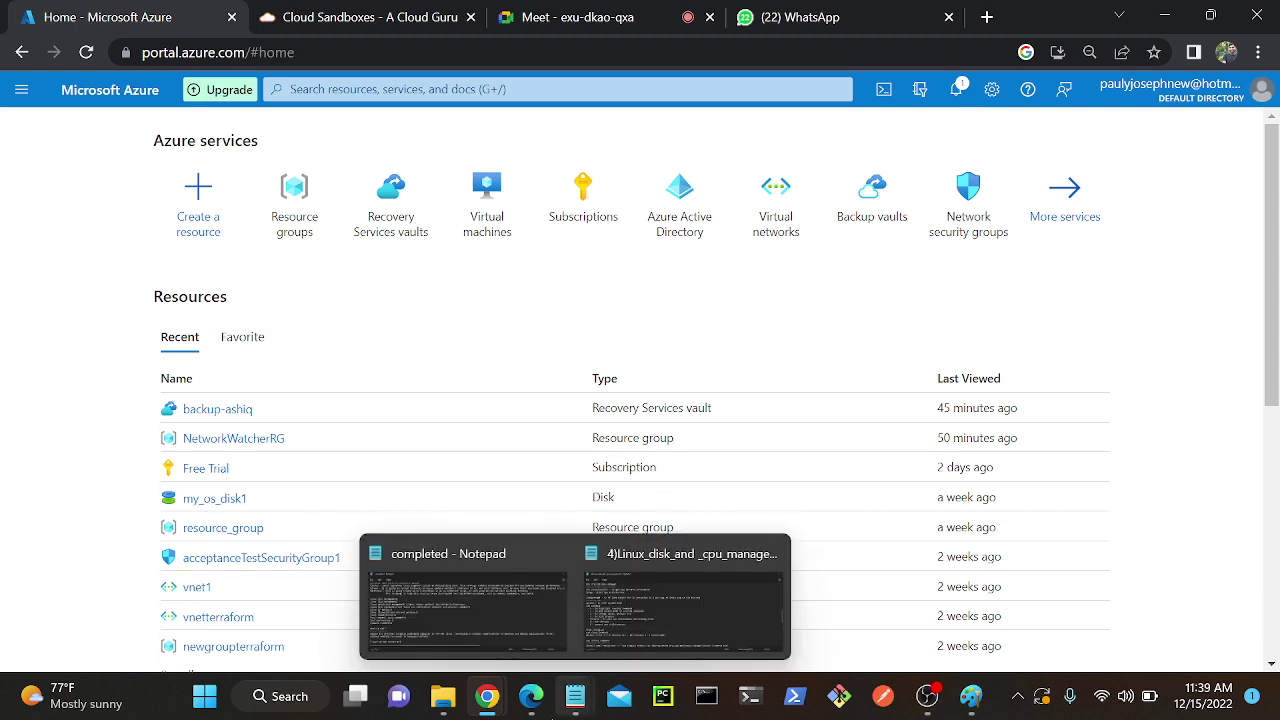
click(531, 696)
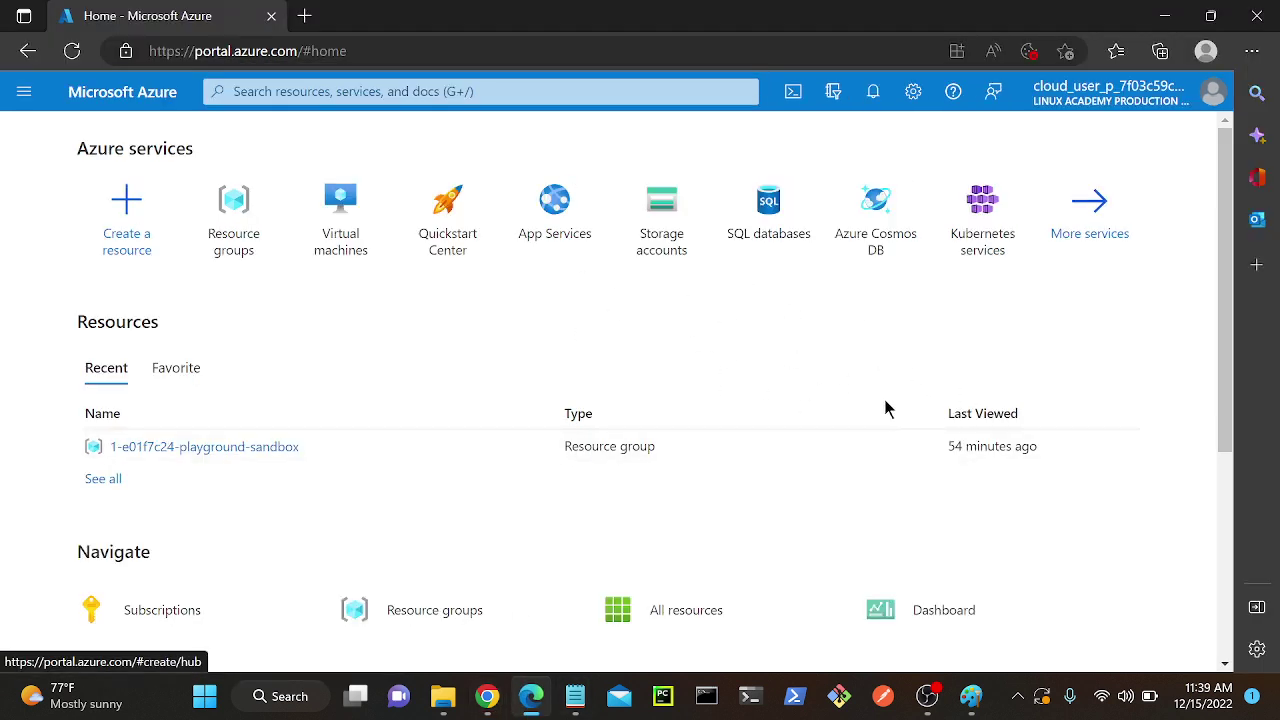
Start a new Azure virtual machine in the 1-e01f7c24-playground-sandbox resource group.
click(333, 204)
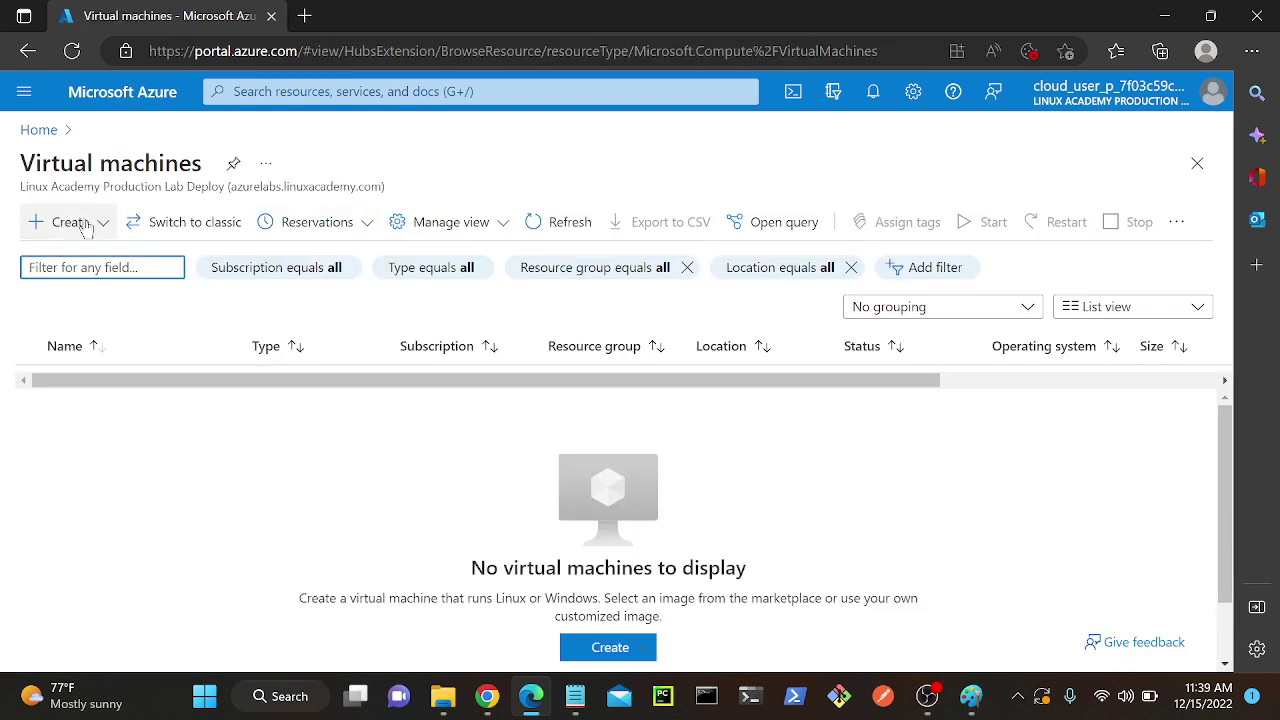
click(66, 222)
click(148, 272)
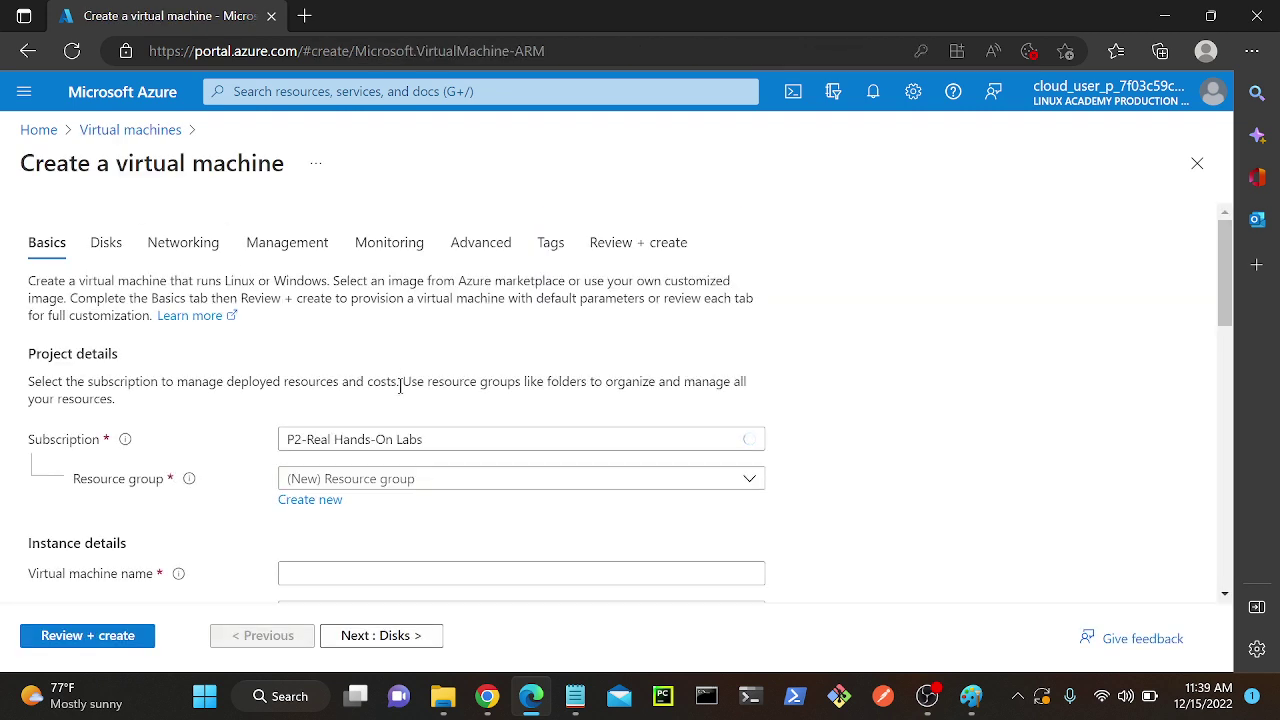
click(451, 479)
click(445, 545)
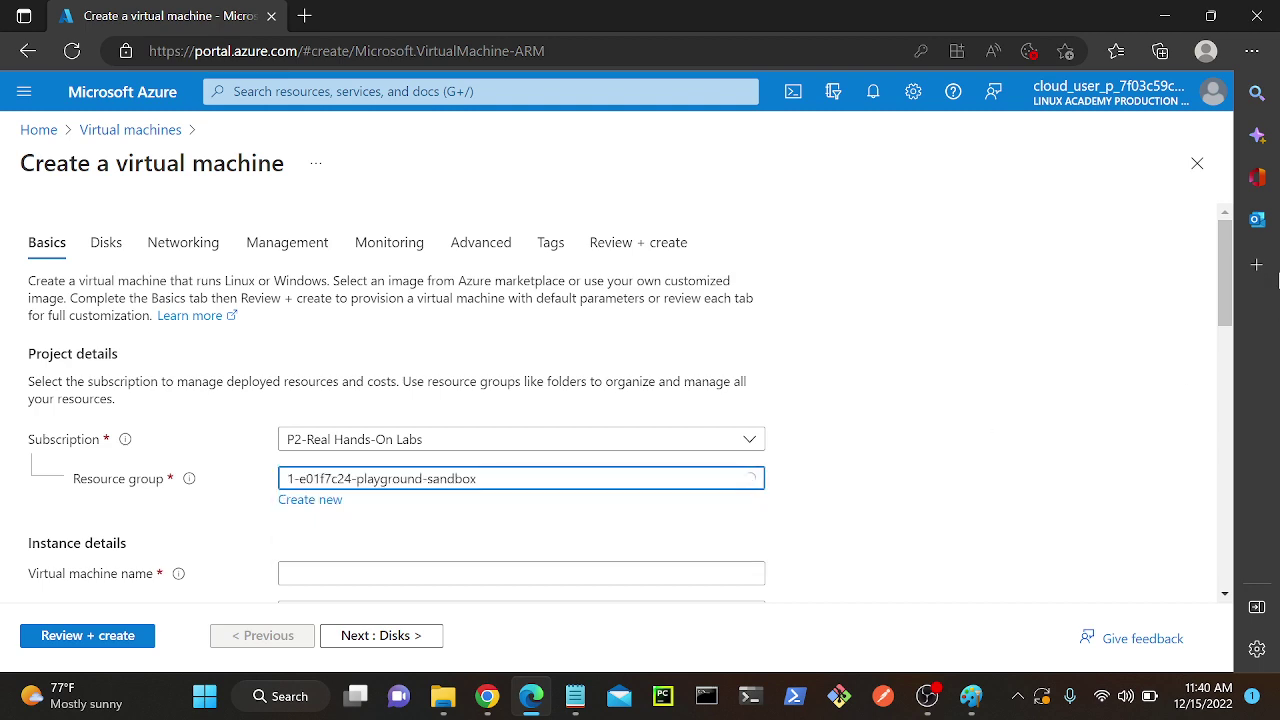
Name the virtual machine 'windows'.
scroll(1233, 258, down, 4)
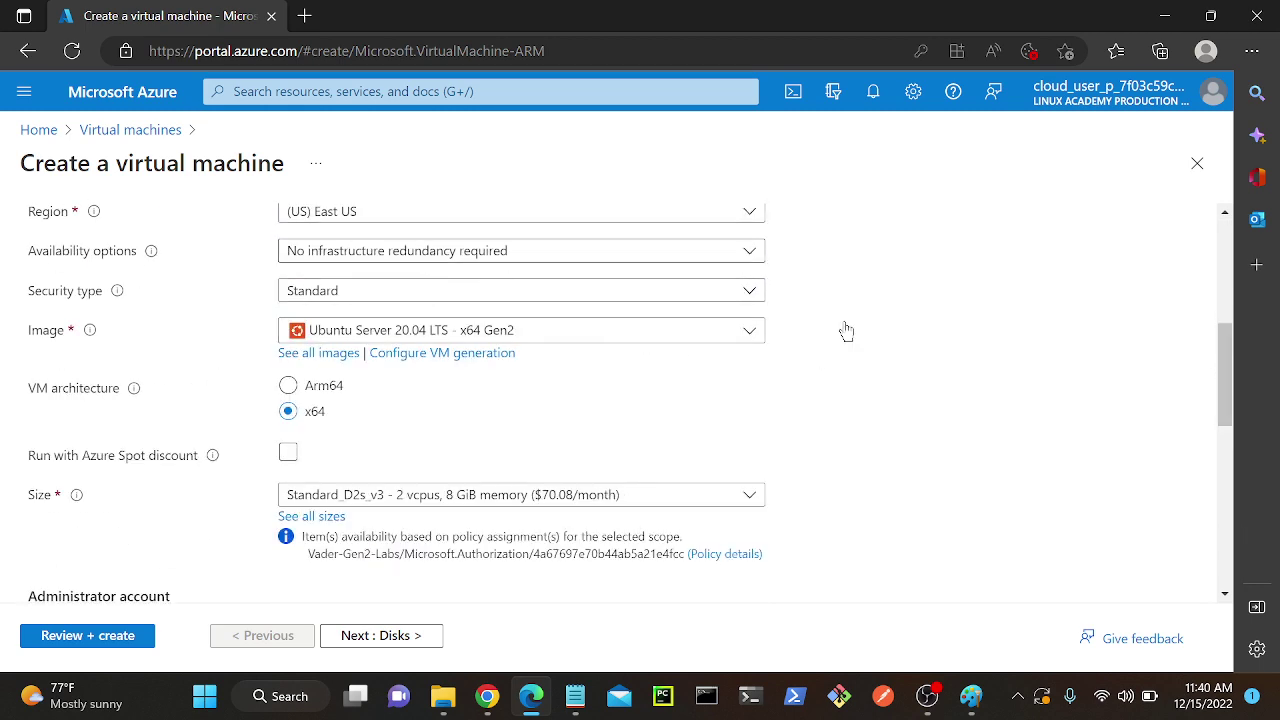
drag(1228, 386, 1230, 360)
click(575, 258)
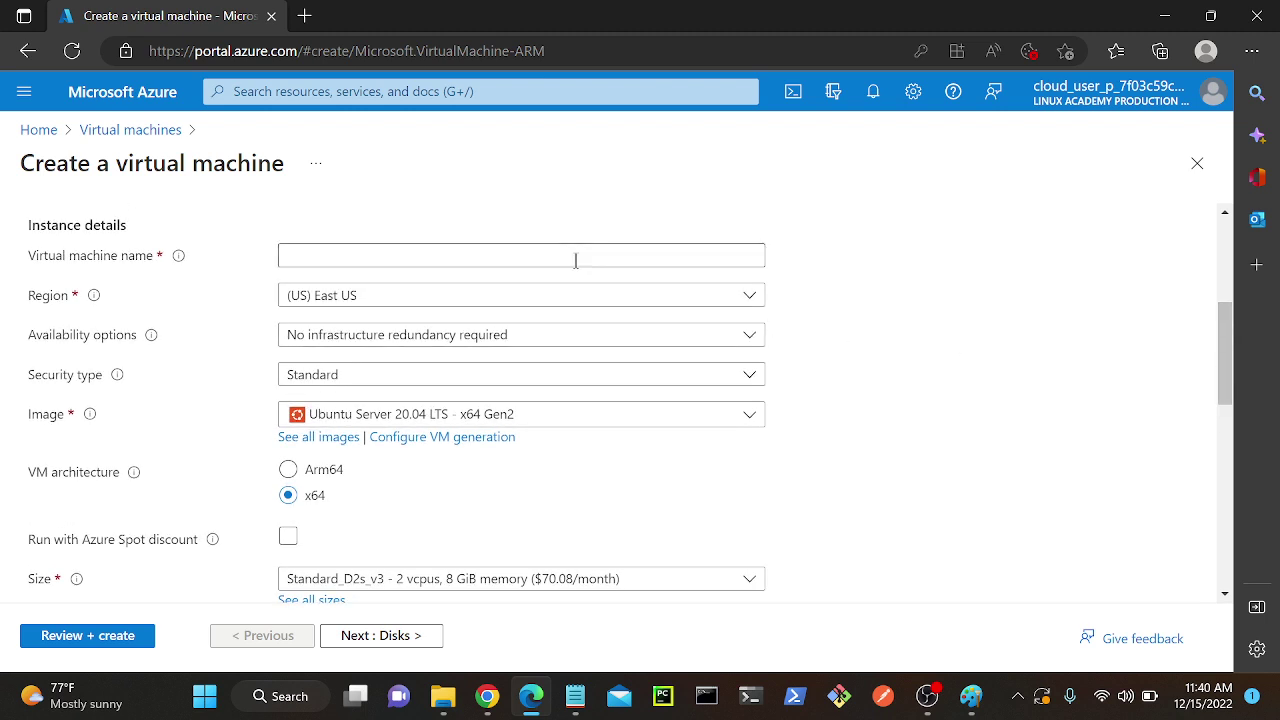
click(857, 354)
click(390, 255)
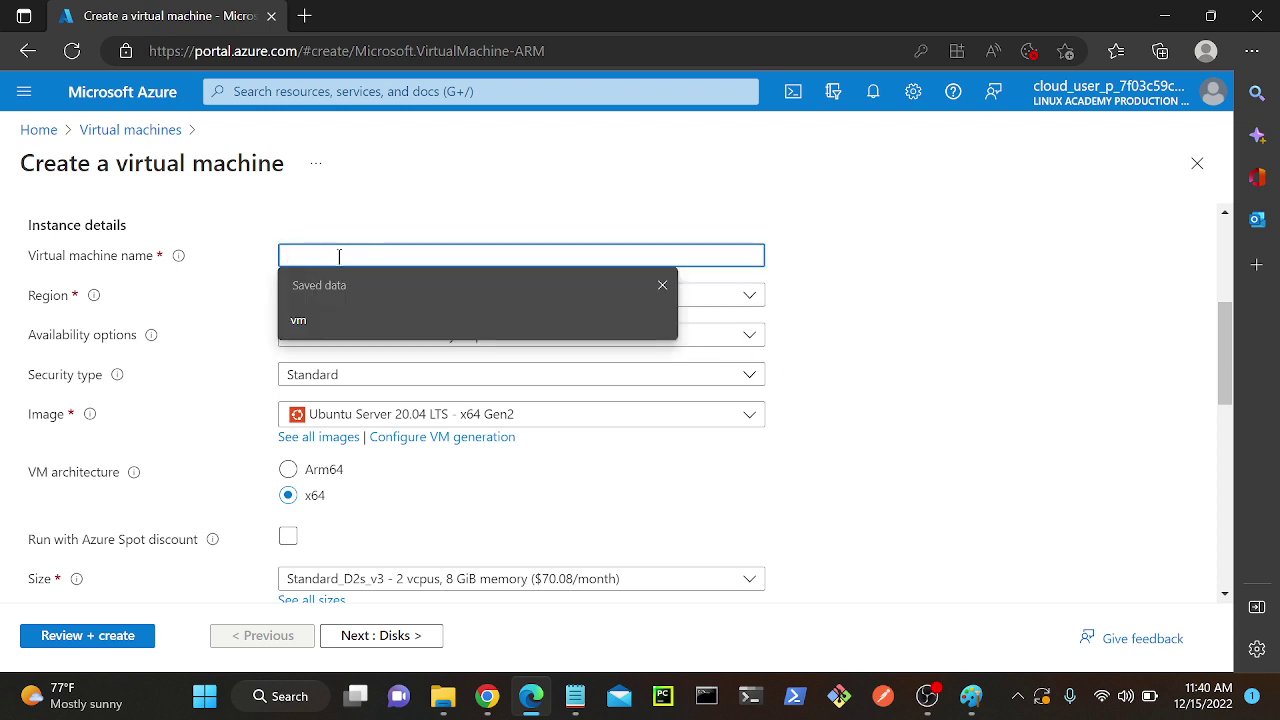
text(windows)
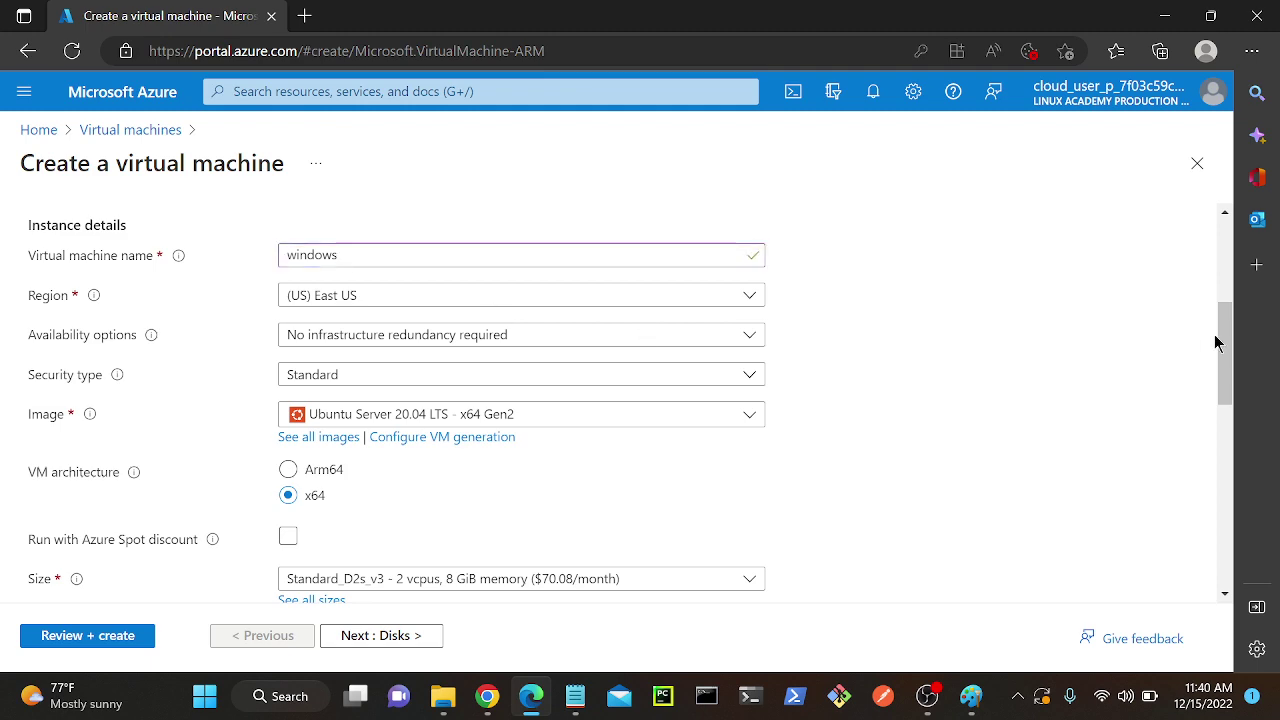
mouse_move(1224, 350)
mouse_down()
mouse_move(1221, 428)
mouse_move(1215, 372)
mouse_up()
Set the VM image to Windows Server 2022 Datacenter.
click(677, 281)
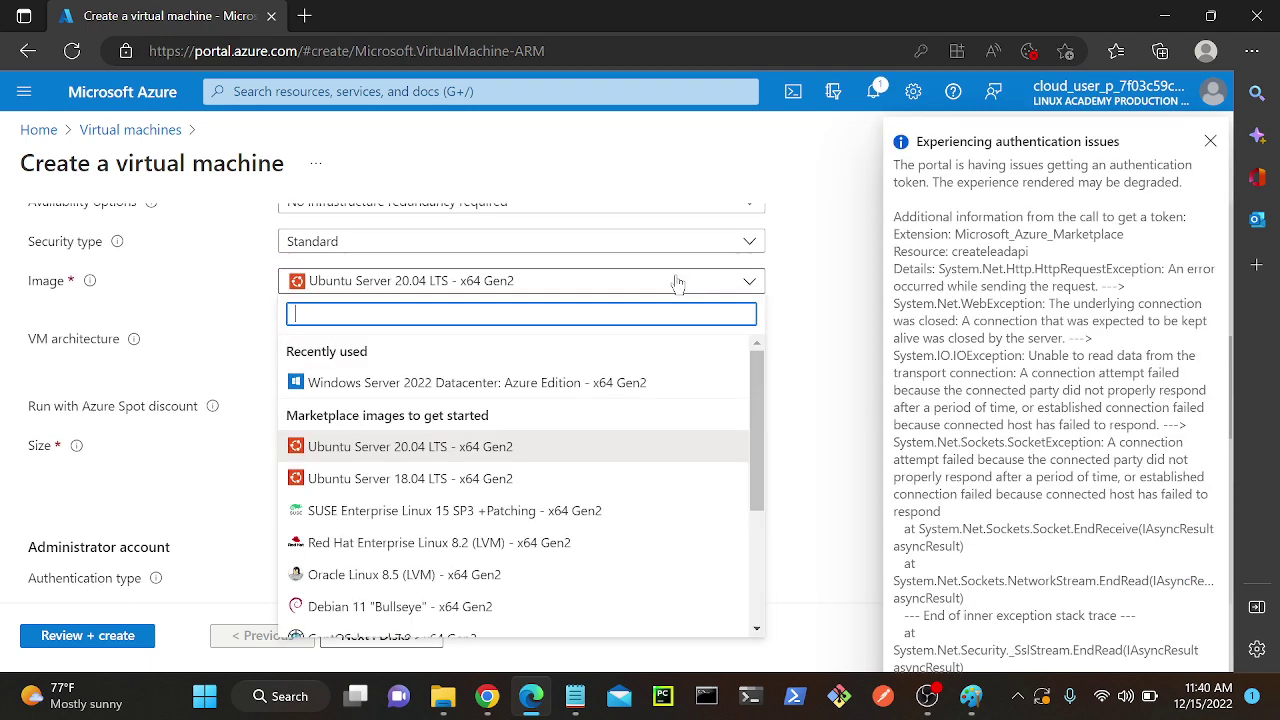
click(1210, 141)
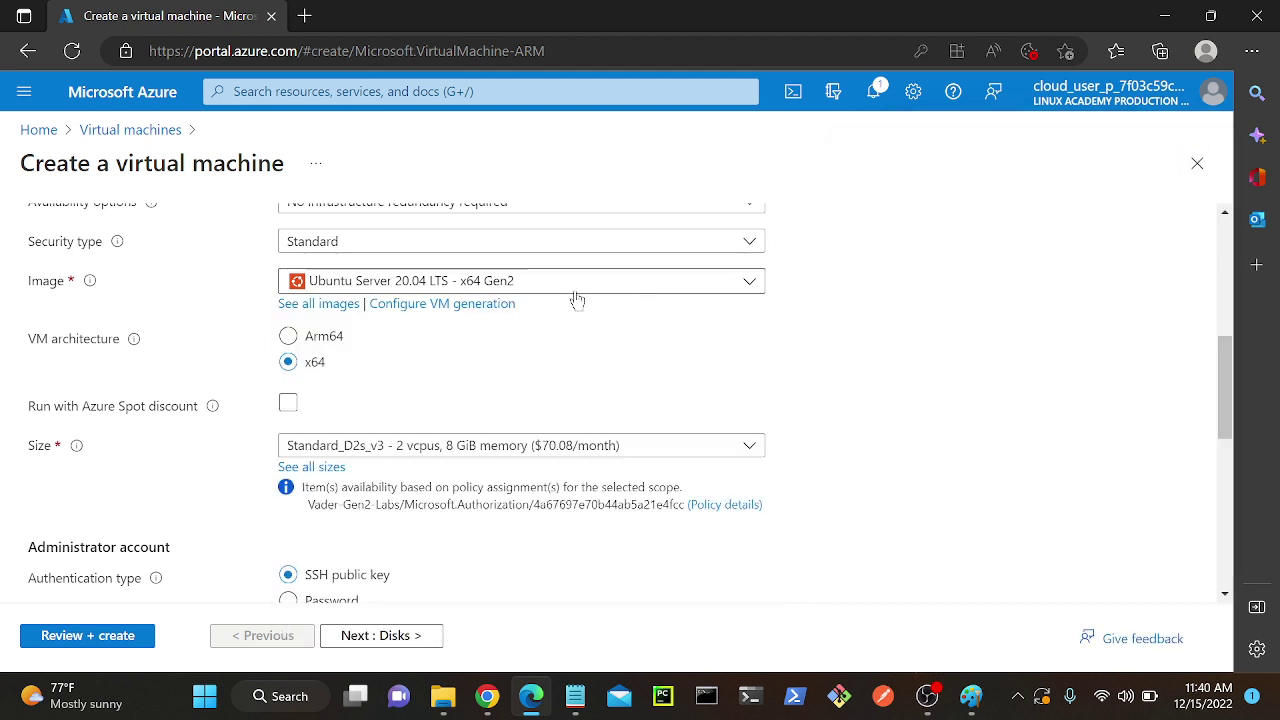
click(543, 281)
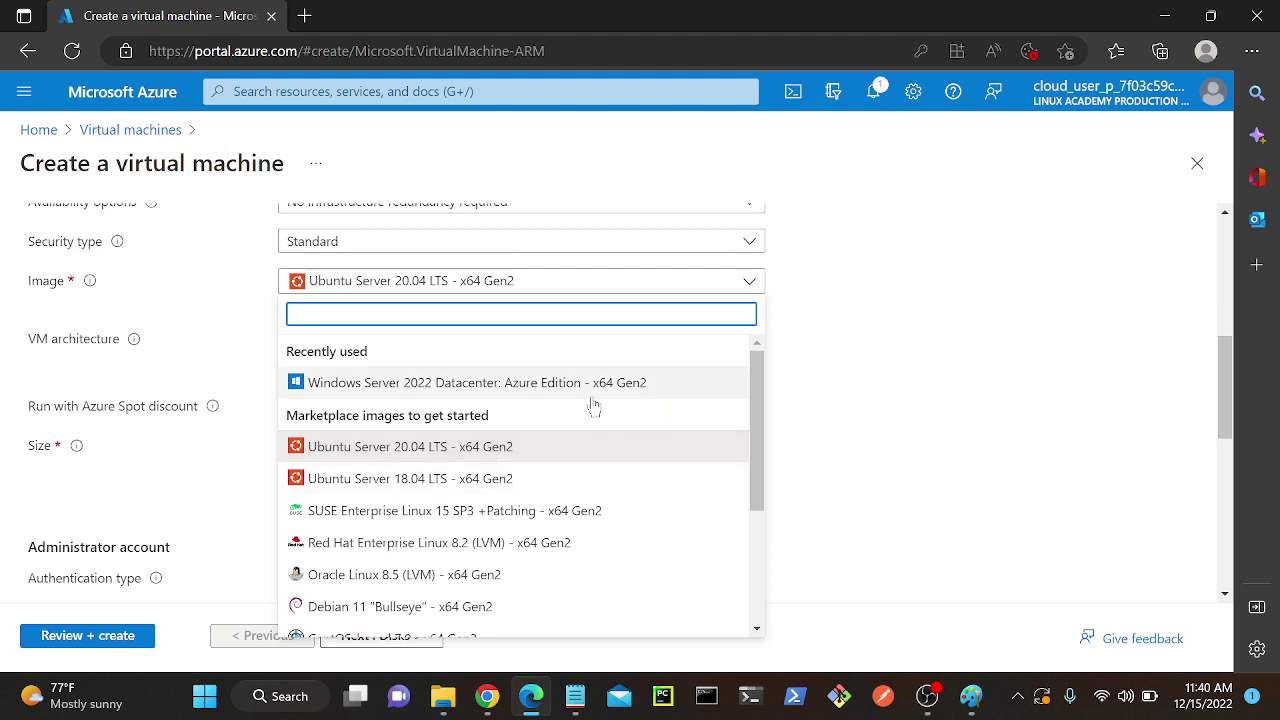
click(556, 385)
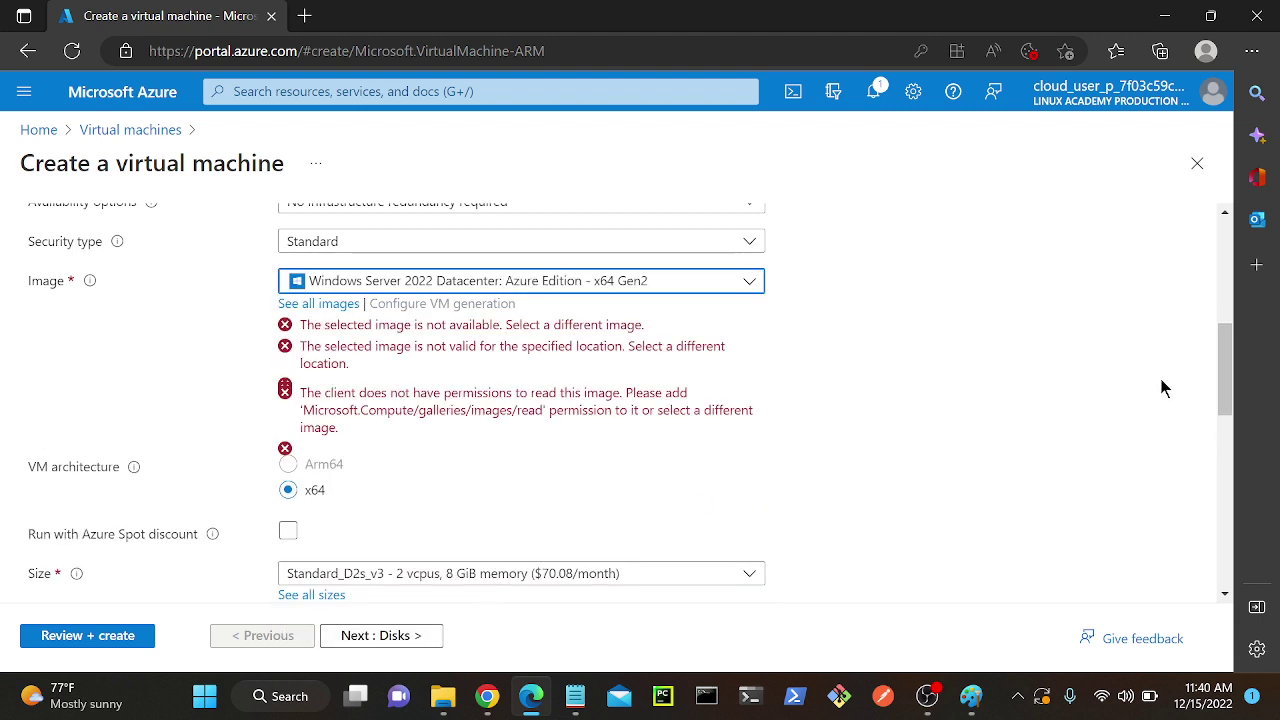
scroll(1190, 360, down, 3)
Enter the administrator username and password, and confirm the password.
click(507, 345)
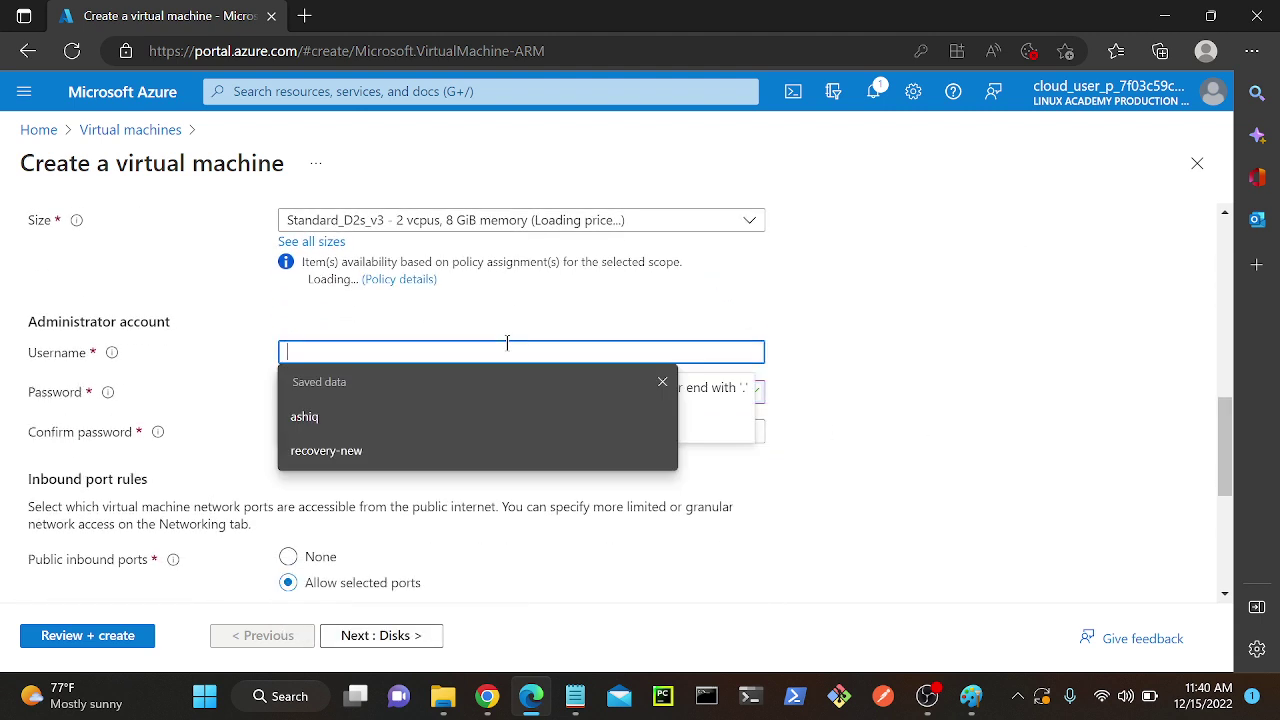
text(ashiq)
key(Tab)
text(••)
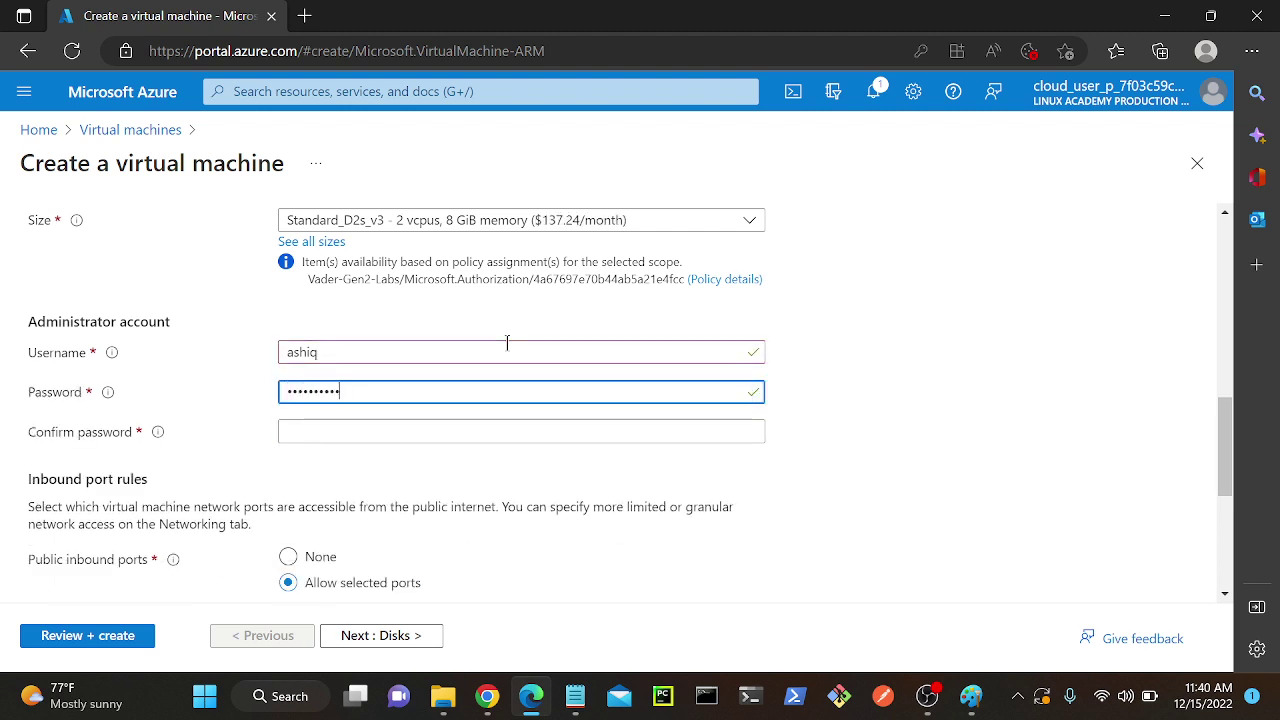
click(508, 438)
text(•••)
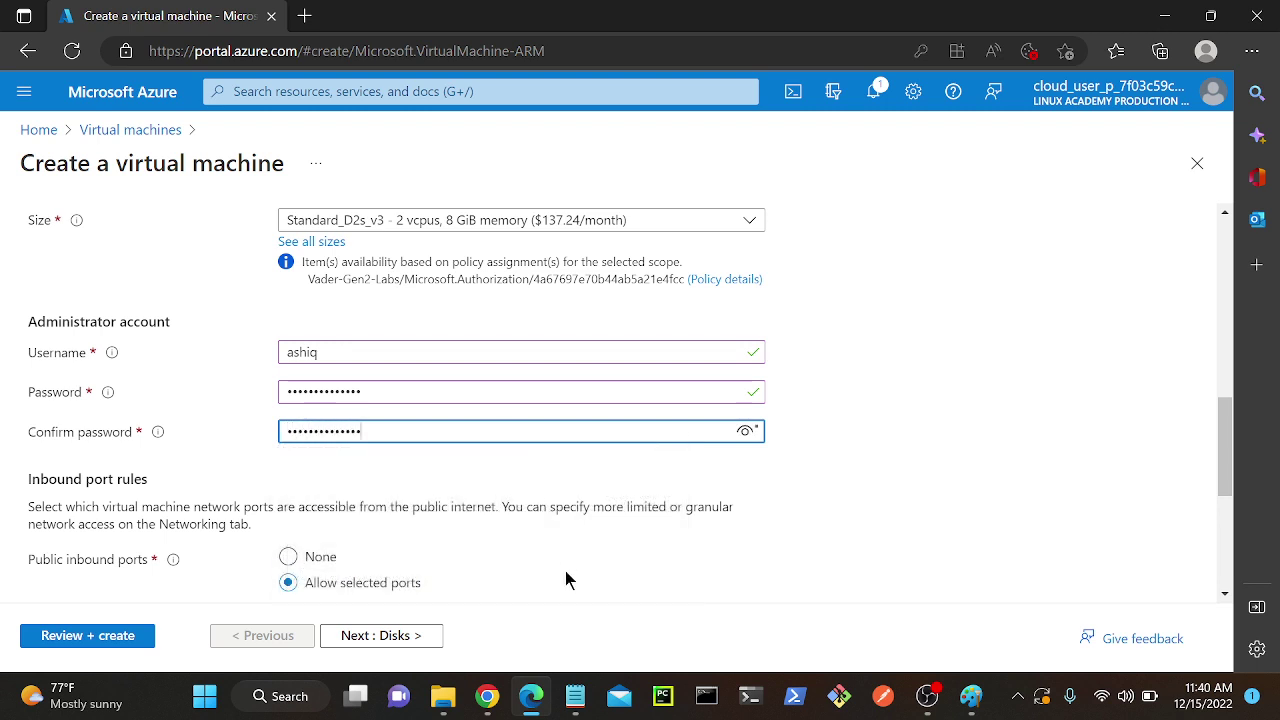
Respond to the meeting join request in the Meet tab, then return to the VM form.
mouse_move(487, 696)
click(423, 606)
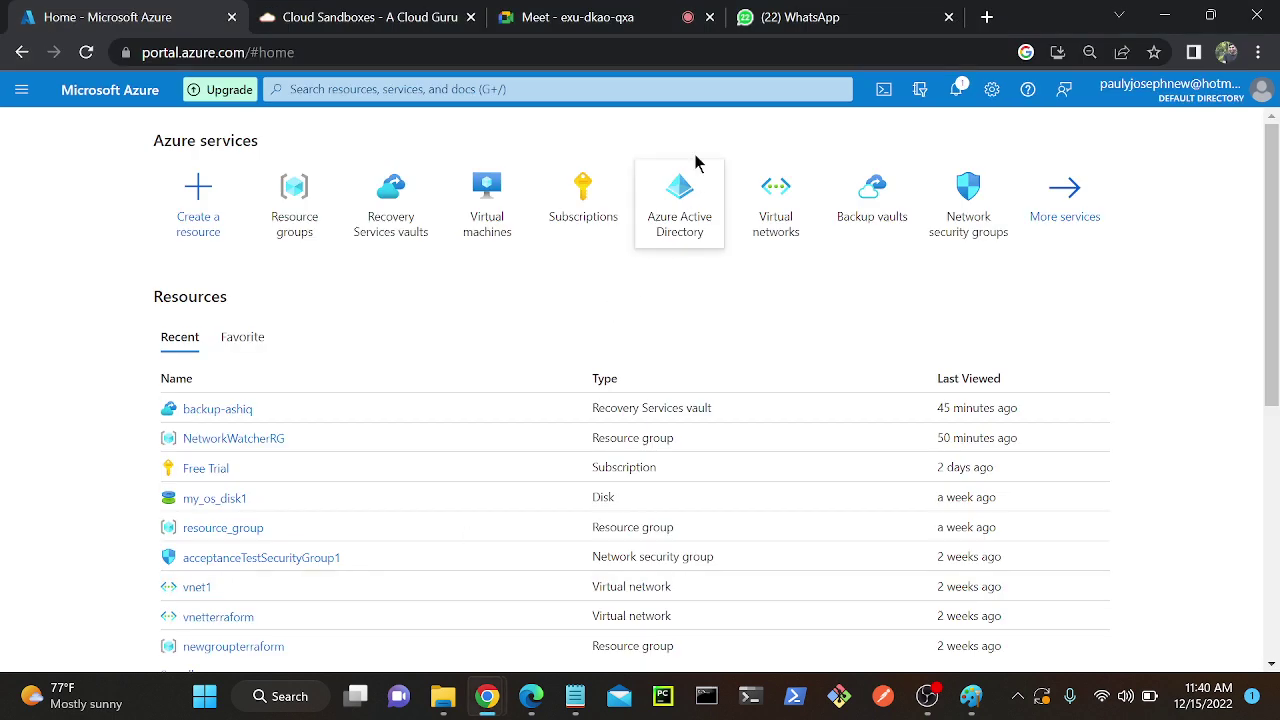
click(646, 14)
click(852, 191)
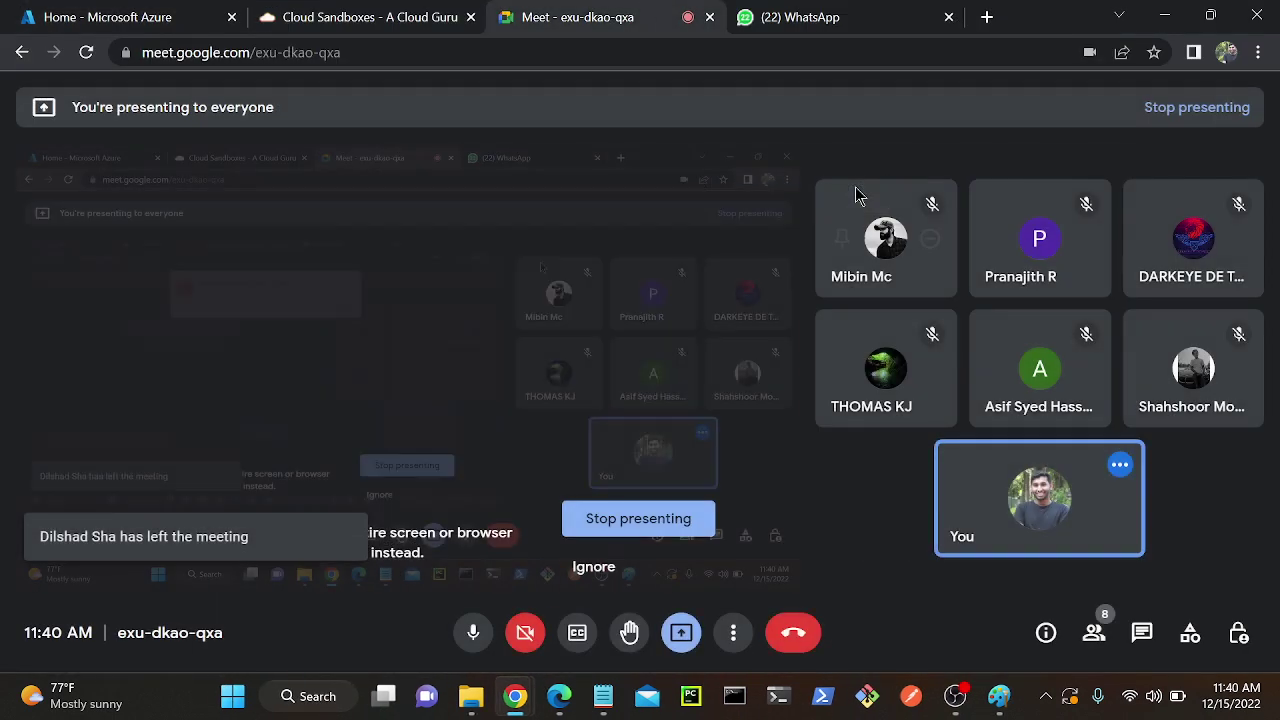
click(1164, 16)
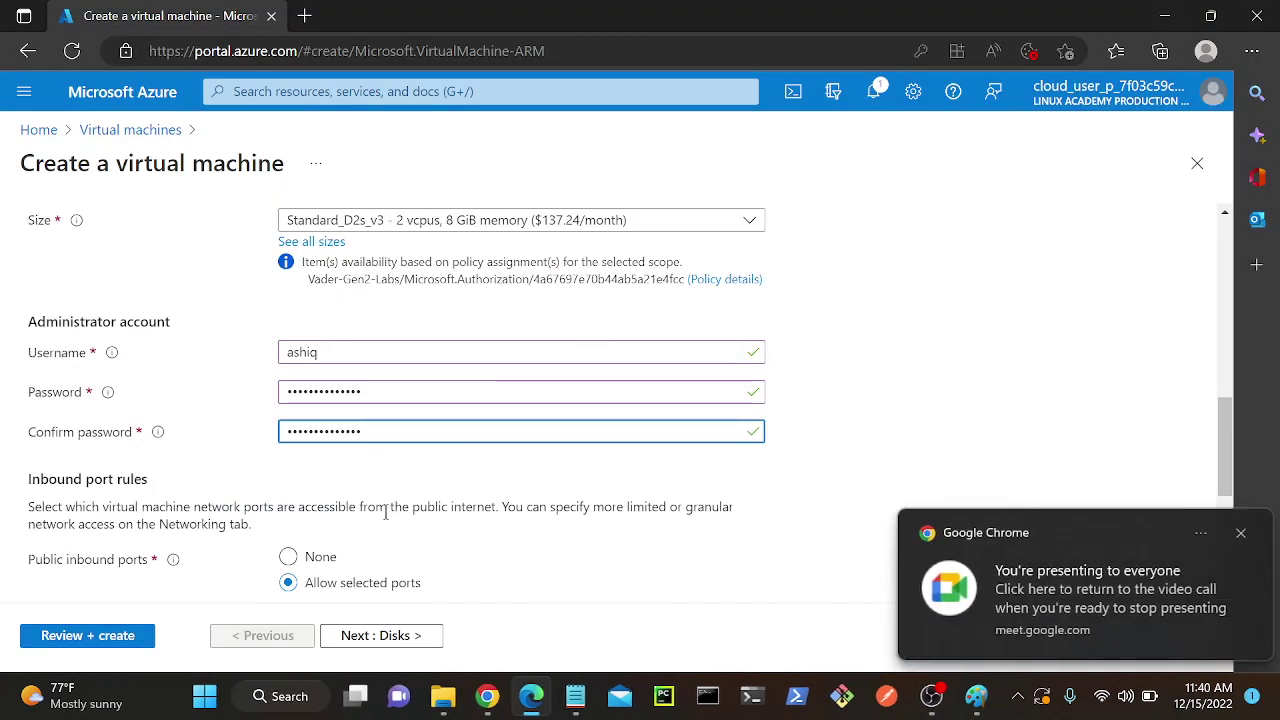
Proceed to the VM's Review + create page for final validation.
drag(1225, 440, 1222, 525)
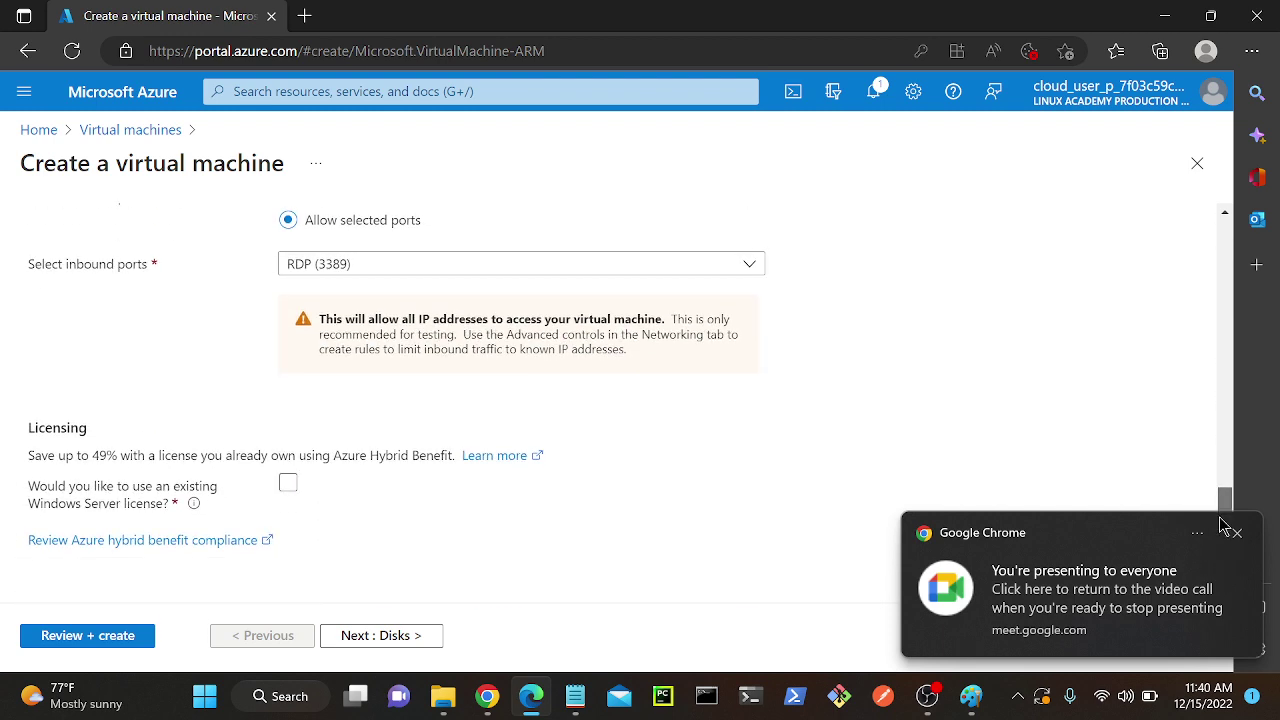
click(60, 636)
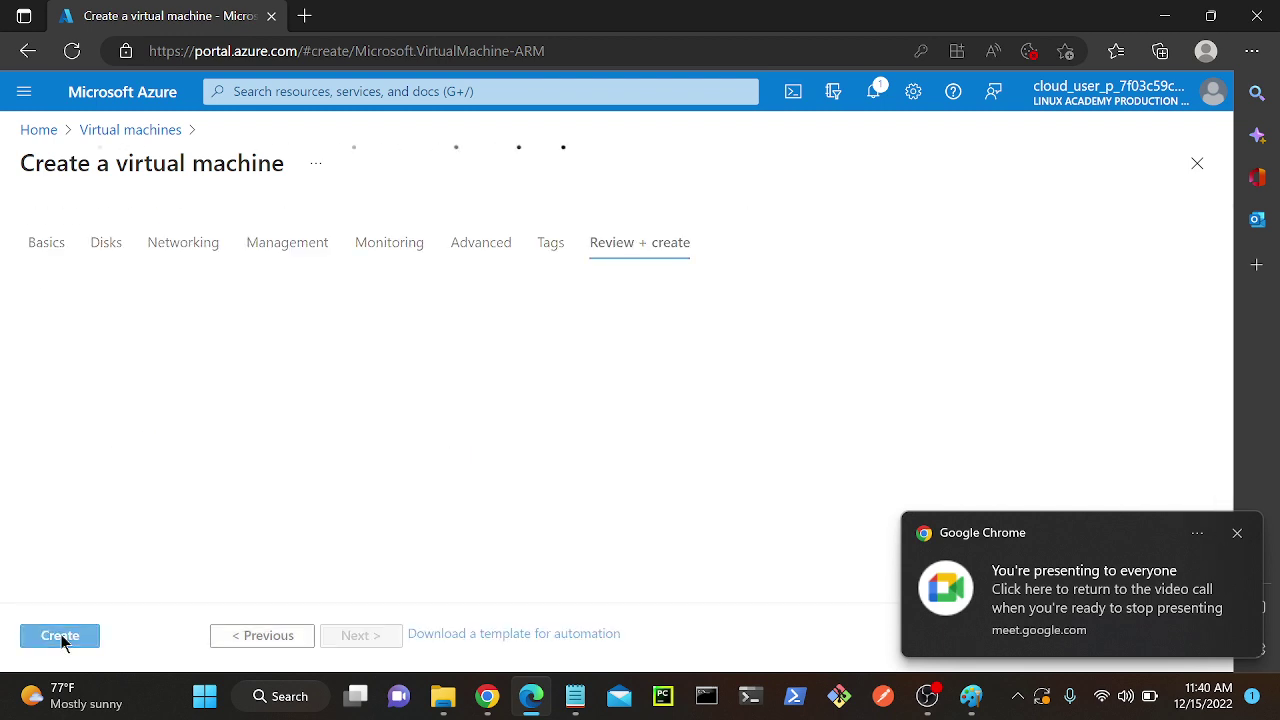
click(1237, 533)
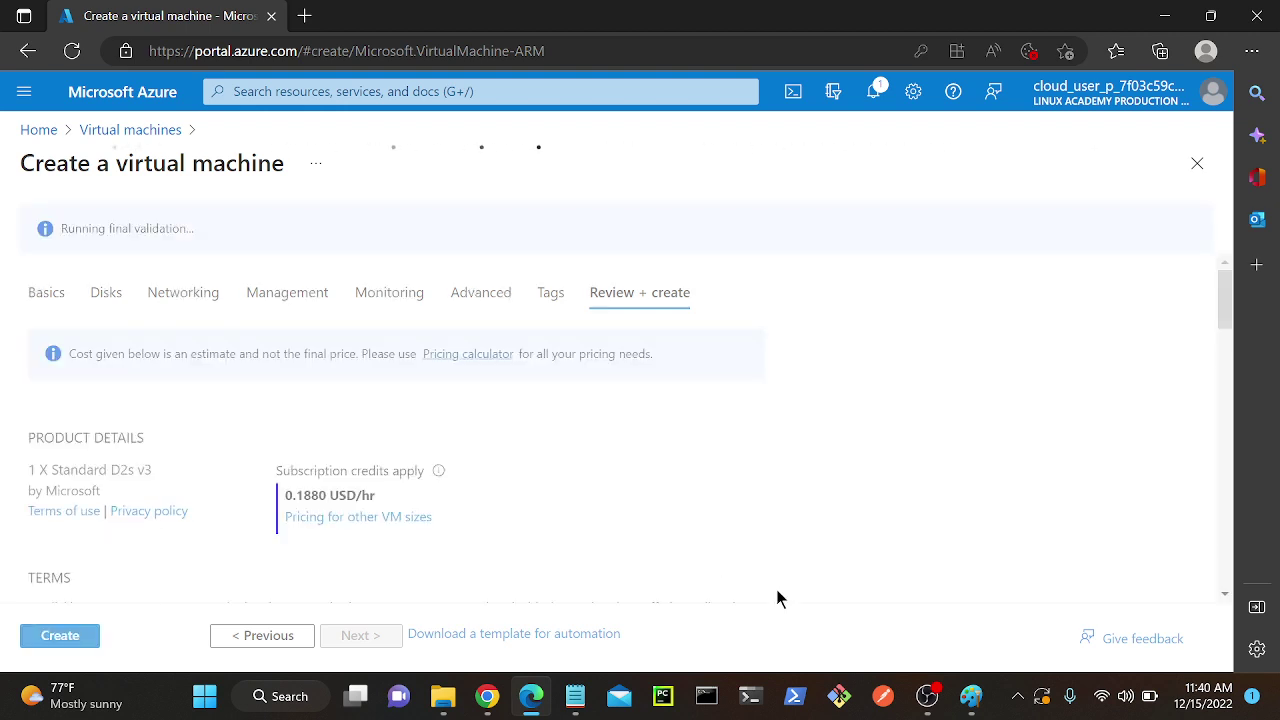
In Paint, outline the on-premise section and the azure vault section in red freehand.
mouse_move(972, 698)
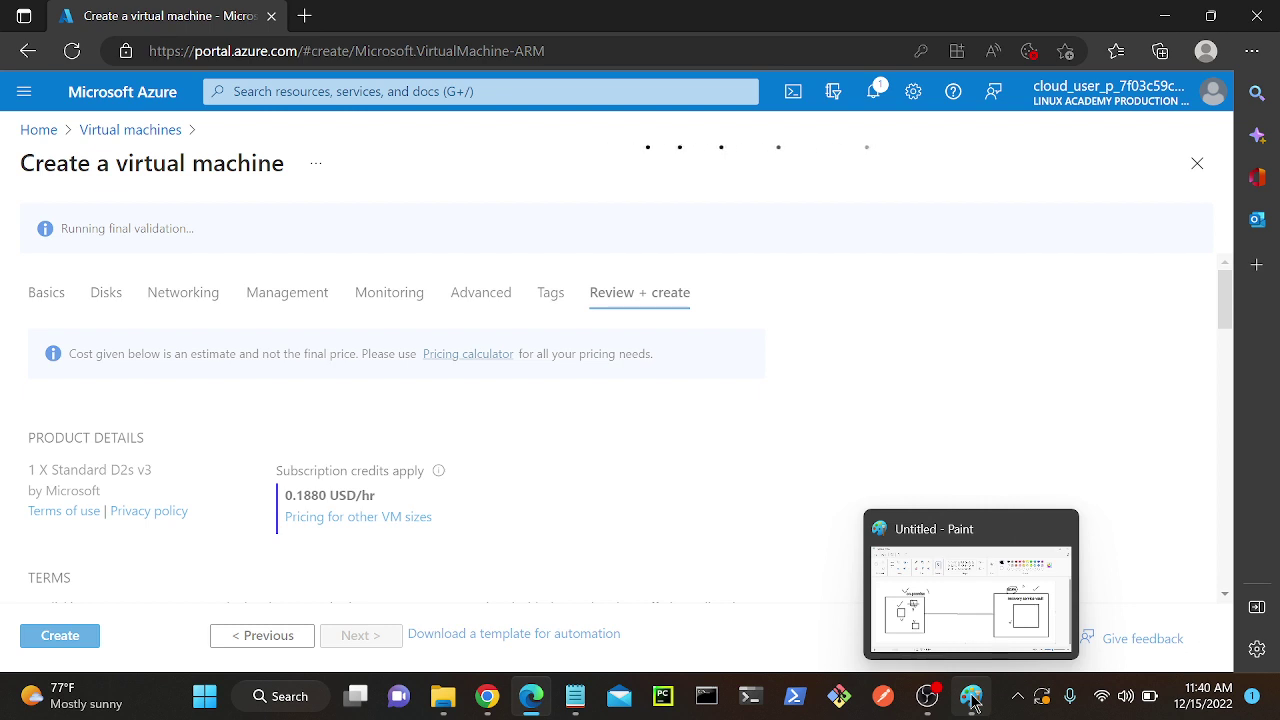
click(972, 698)
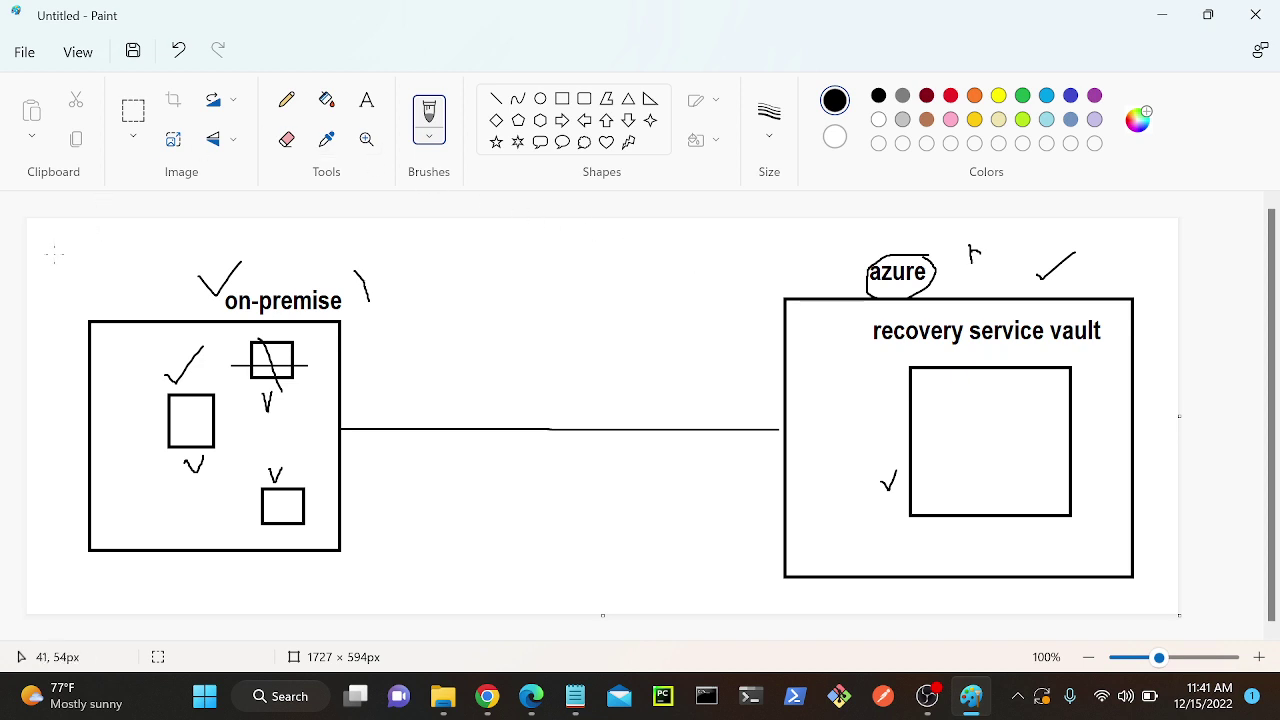
drag(54, 254, 382, 254)
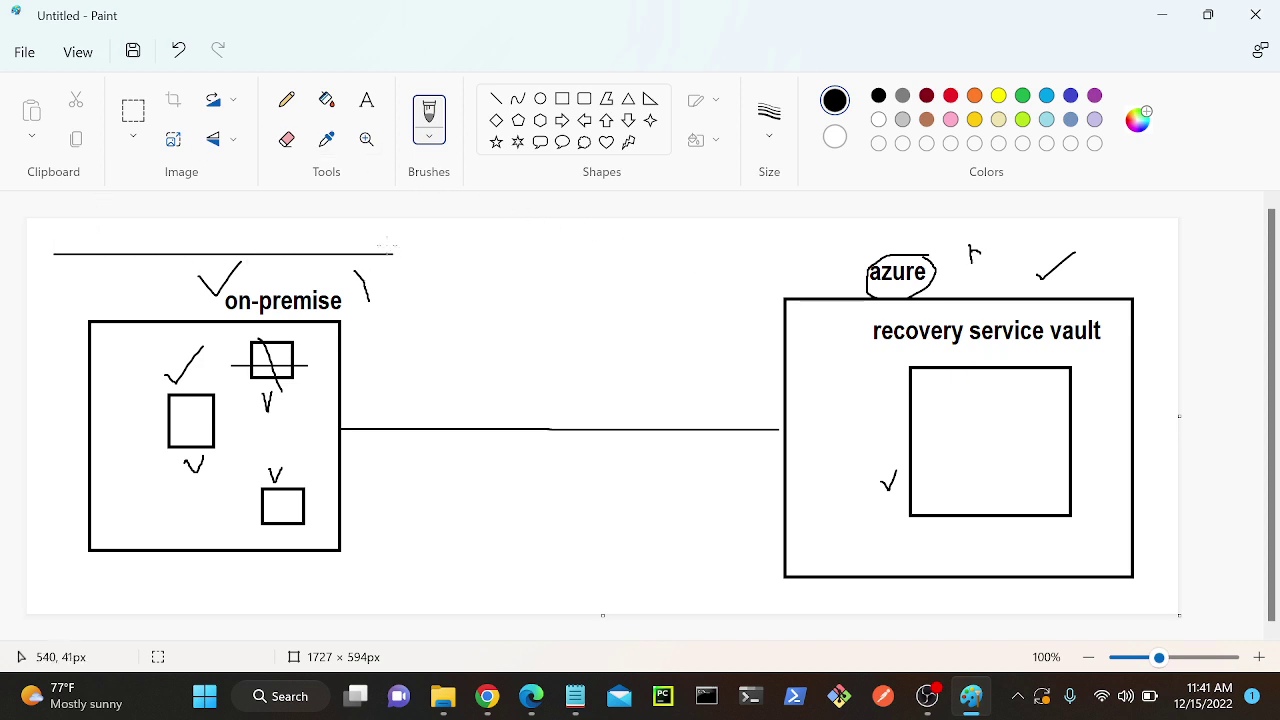
key(ctrl+z)
click(951, 96)
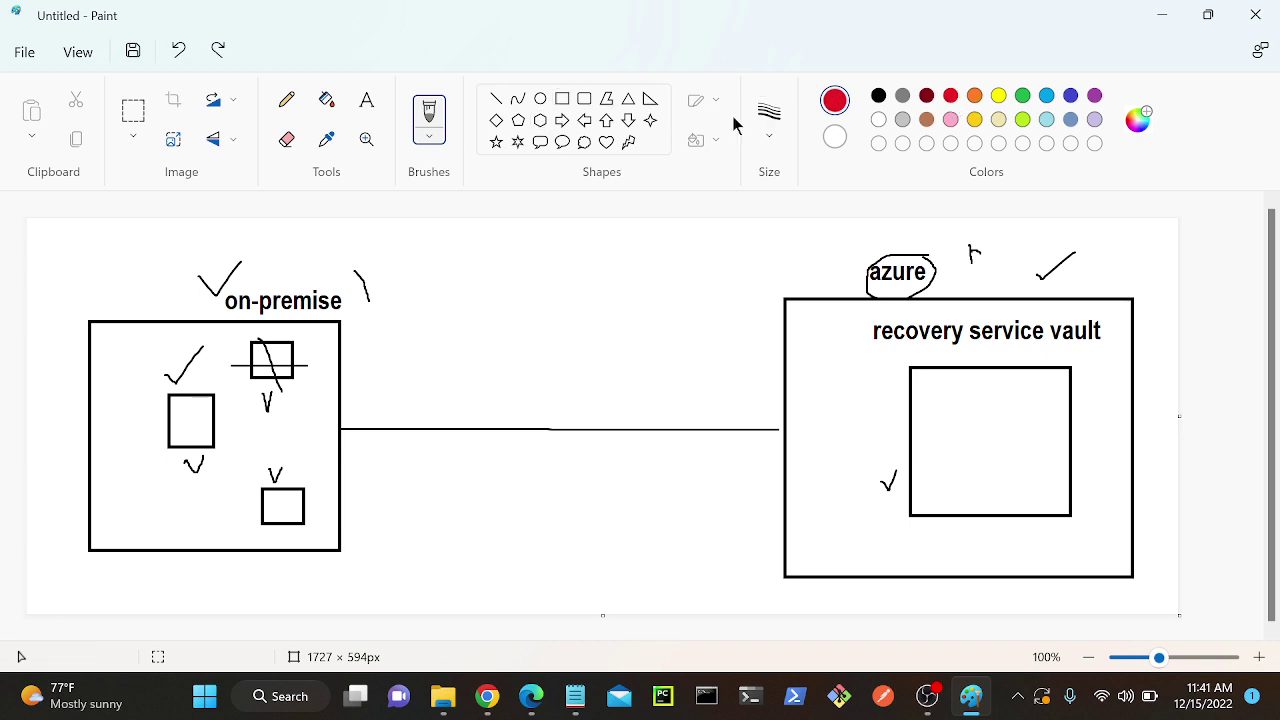
mouse_move(72, 243)
mouse_down()
mouse_move(326, 245)
mouse_move(405, 338)
mouse_move(405, 586)
mouse_move(82, 591)
mouse_move(44, 449)
mouse_move(51, 259)
mouse_up()
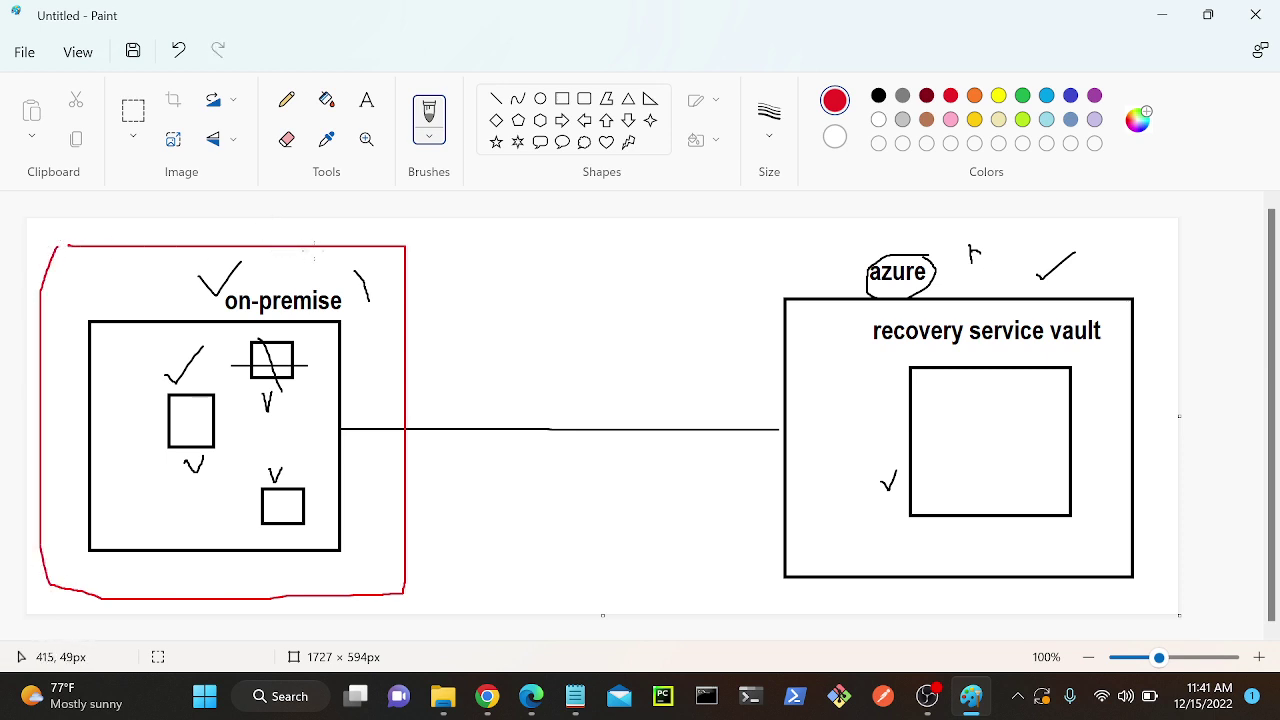
mouse_move(702, 248)
mouse_down()
mouse_move(714, 584)
mouse_move(846, 609)
mouse_move(1128, 608)
mouse_move(1162, 512)
mouse_move(1159, 271)
mouse_move(986, 236)
mouse_move(679, 237)
mouse_up()
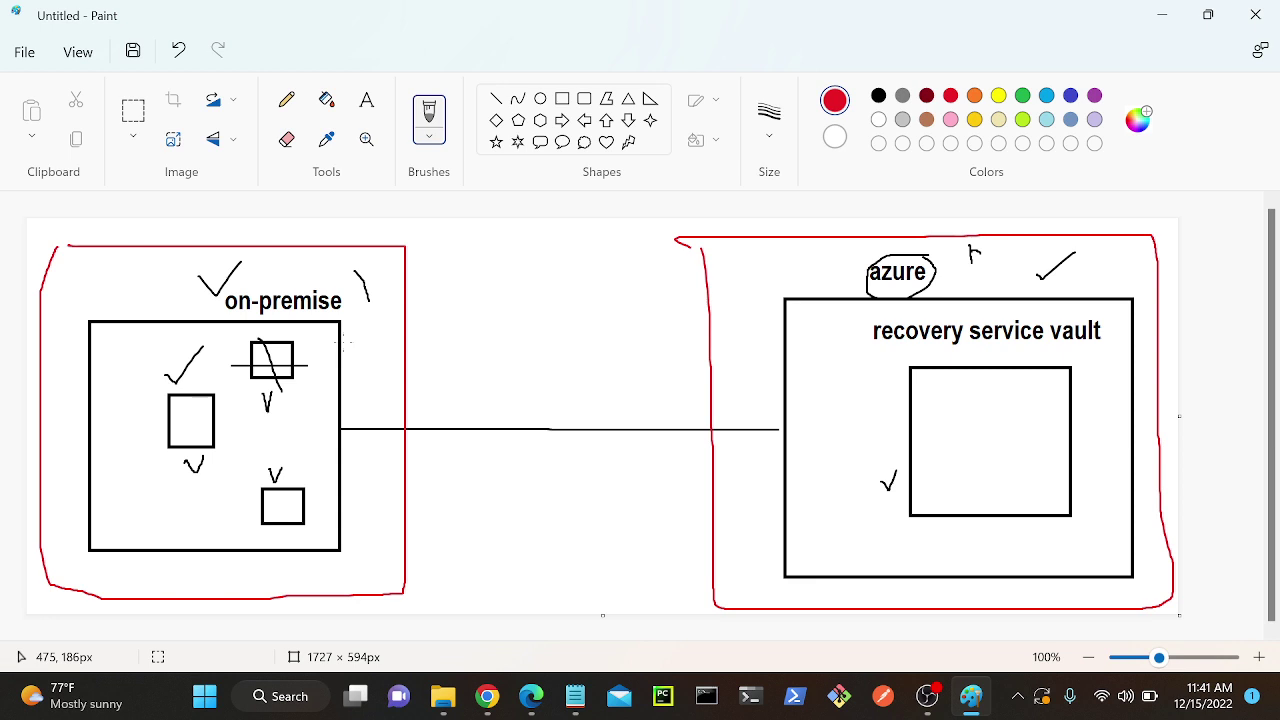
mouse_move(487, 696)
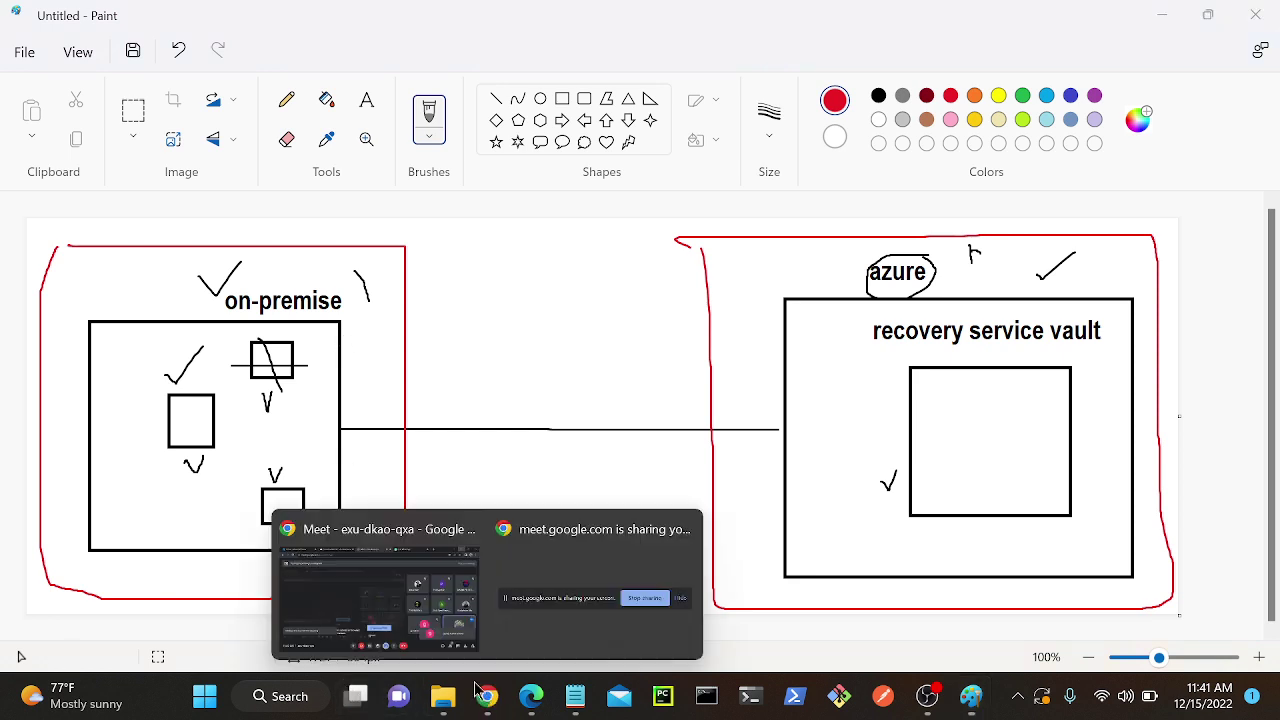
click(410, 598)
Submit the validated Windows VM for deployment with Create.
click(531, 696)
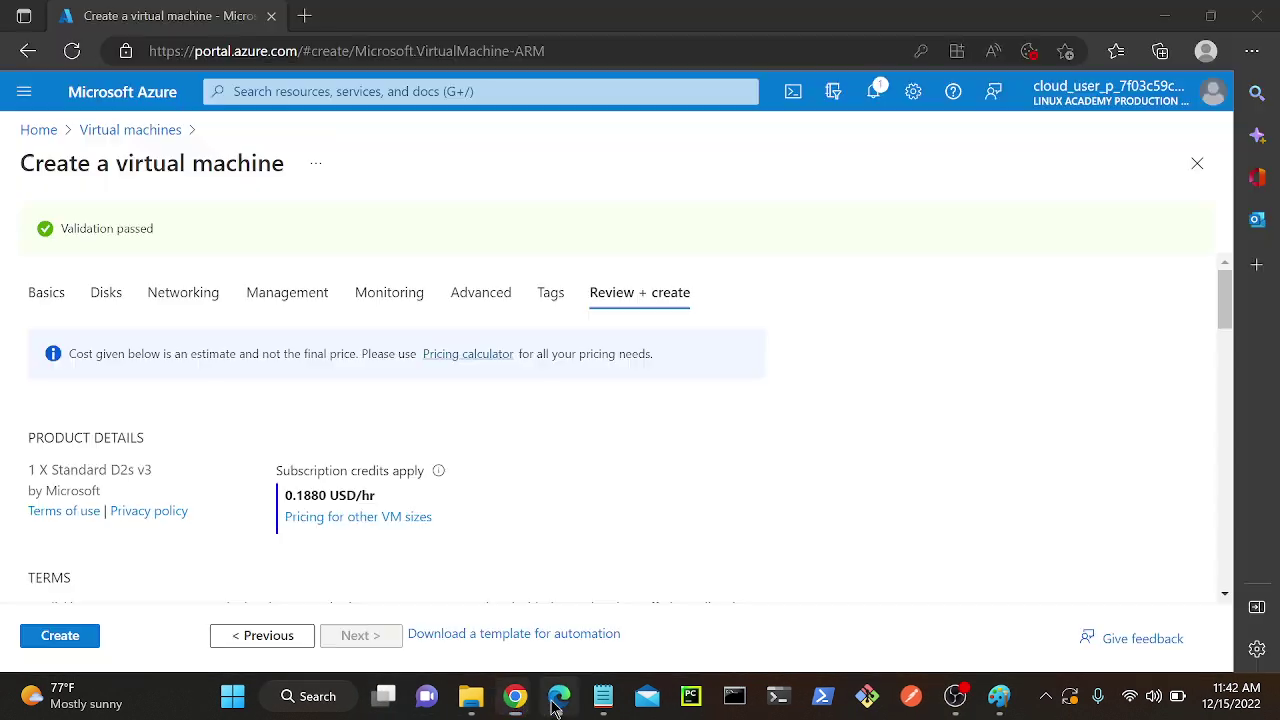
click(73, 640)
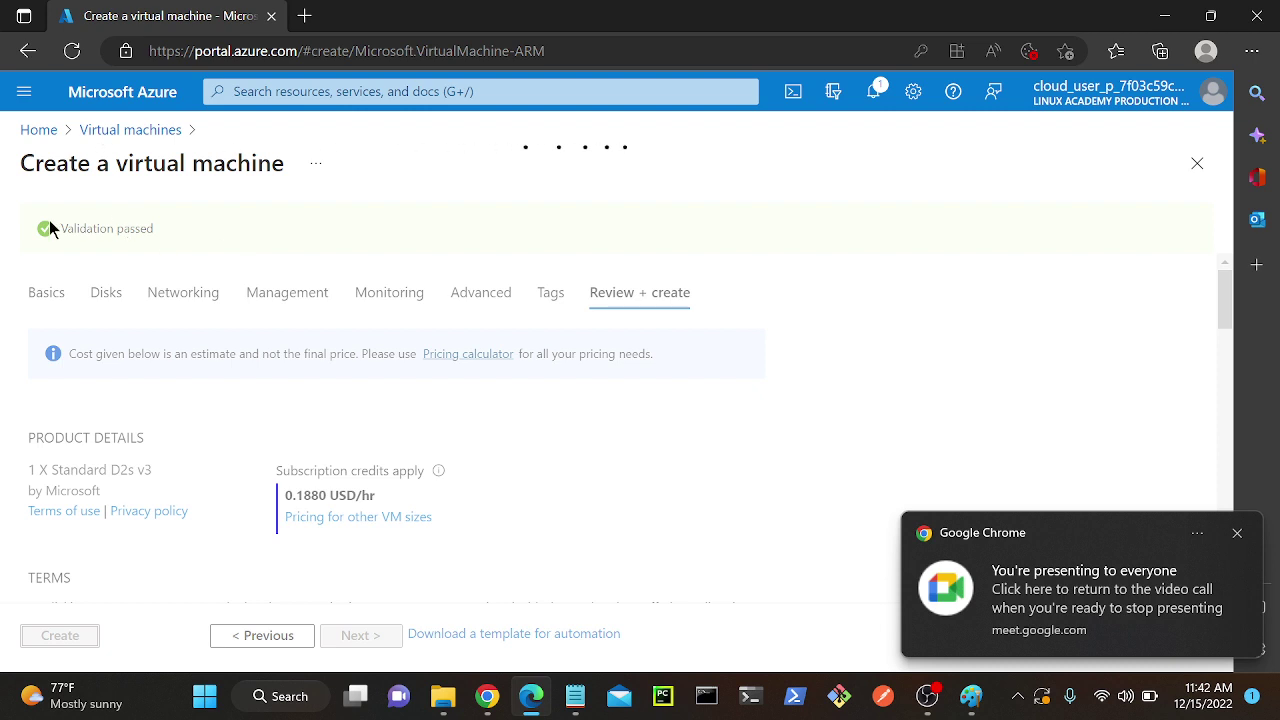
drag(47, 227, 280, 249)
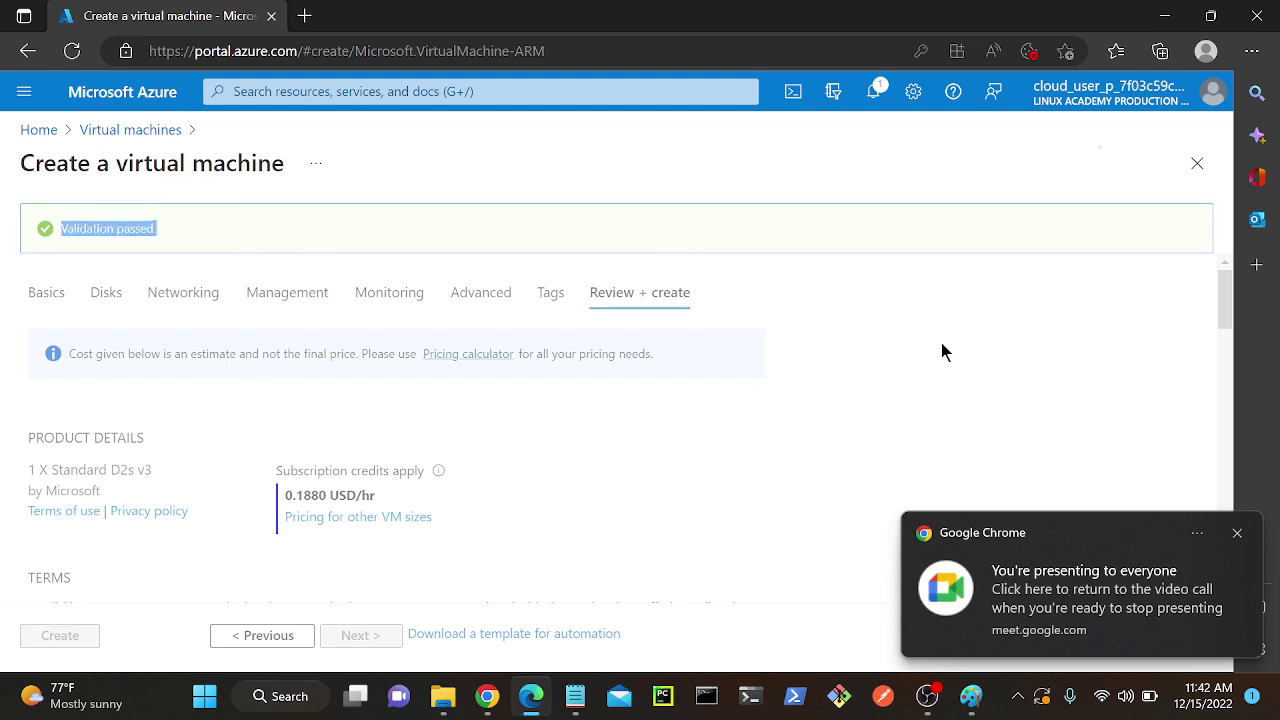
click(1238, 536)
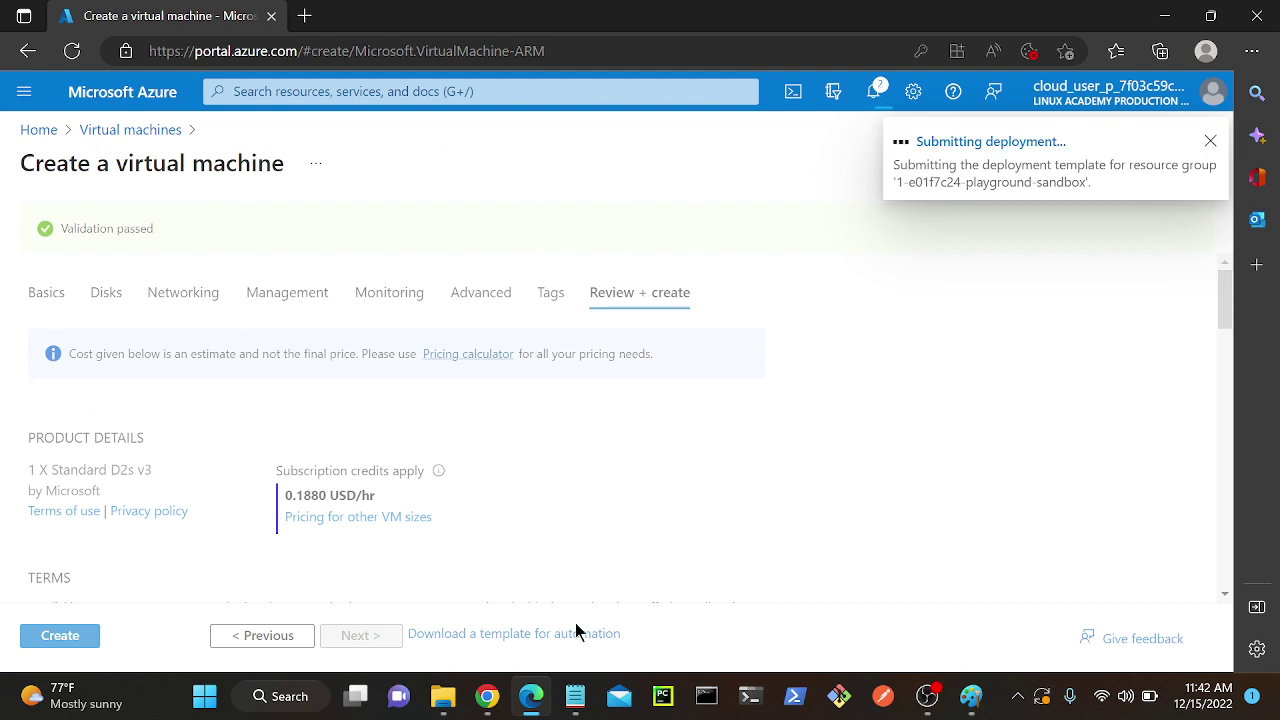
Switch through the Meet window to Chrome's Home - Microsoft Azure tab.
mouse_move(487, 694)
click(479, 651)
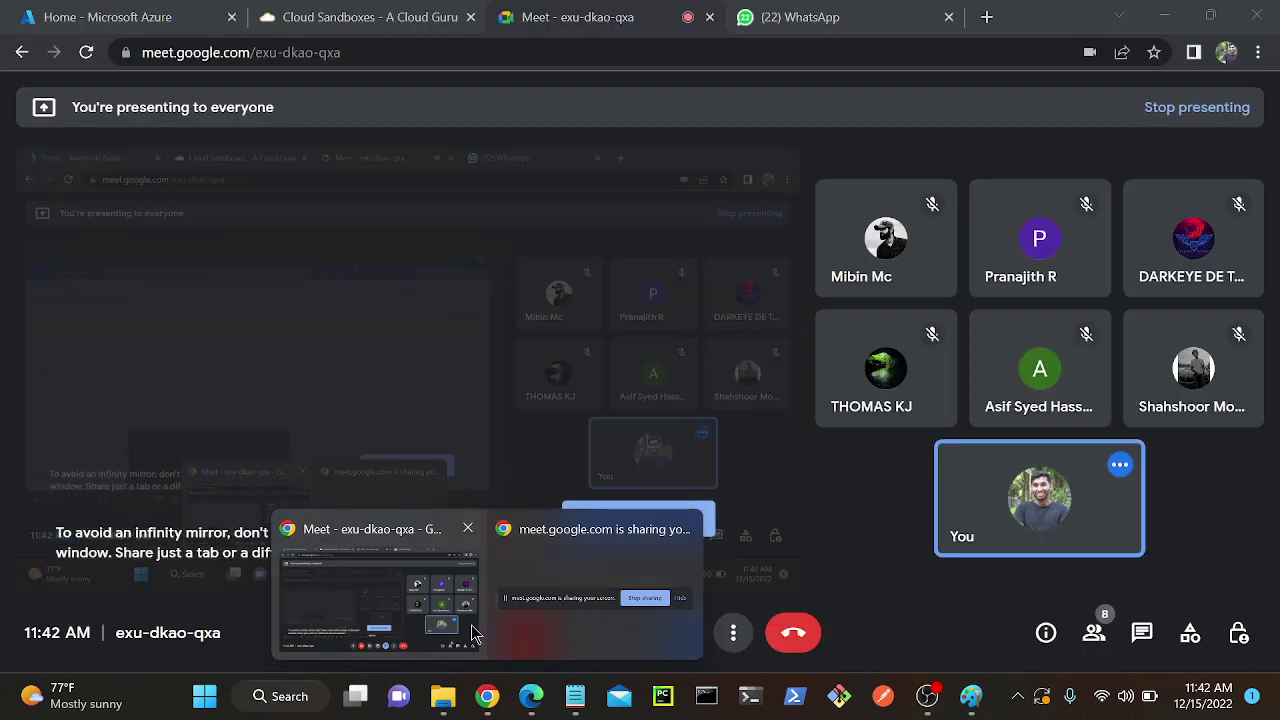
click(175, 12)
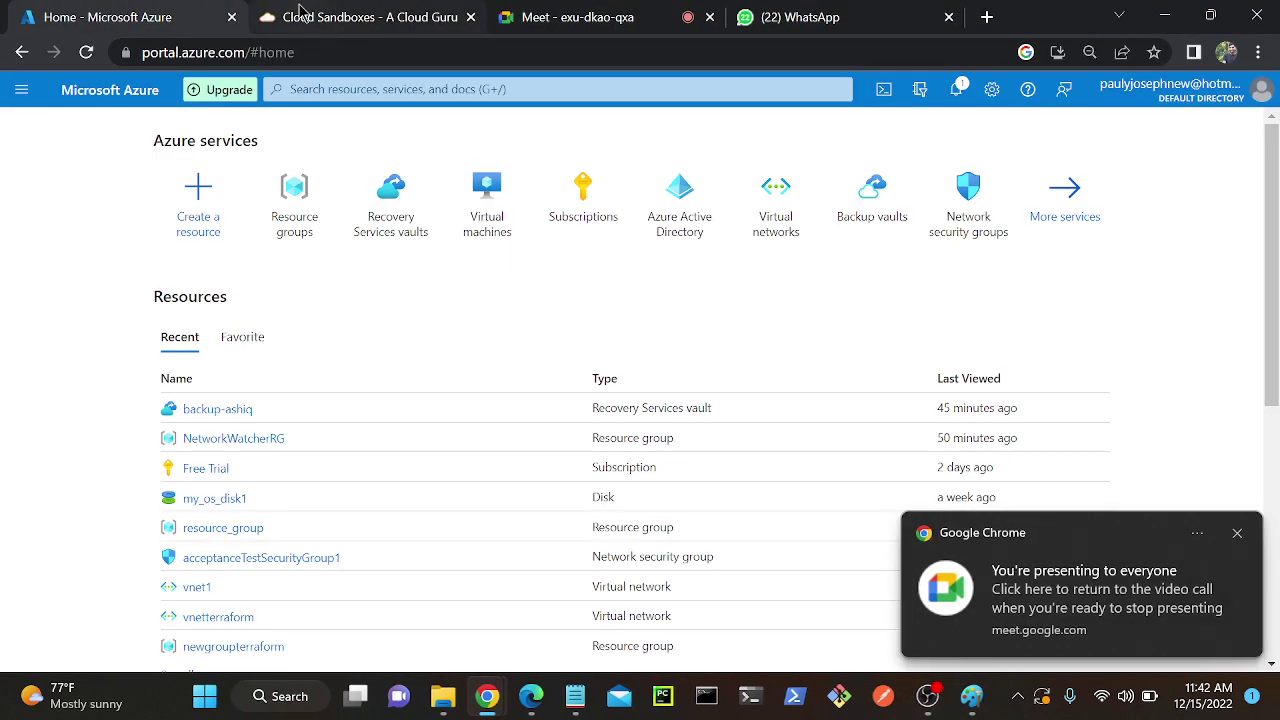
Watch the Deployment details table until the windows VM and its network resources are created.
click(531, 710)
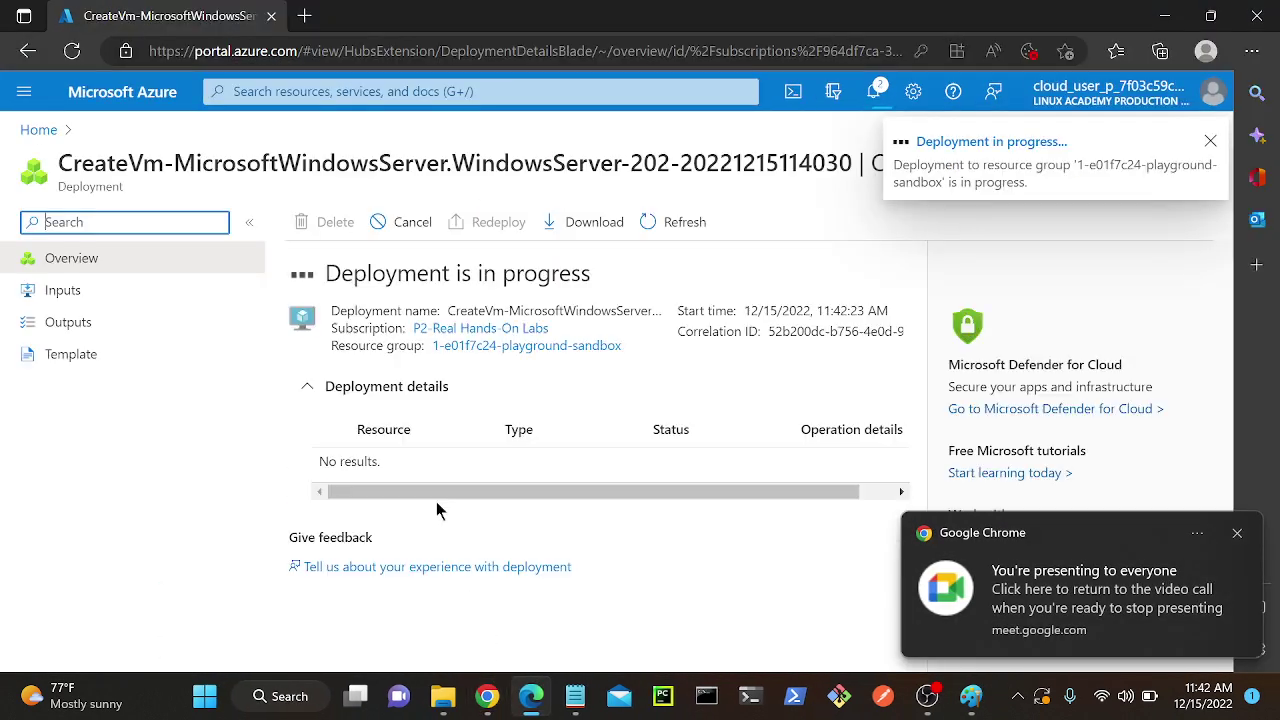
click(1208, 142)
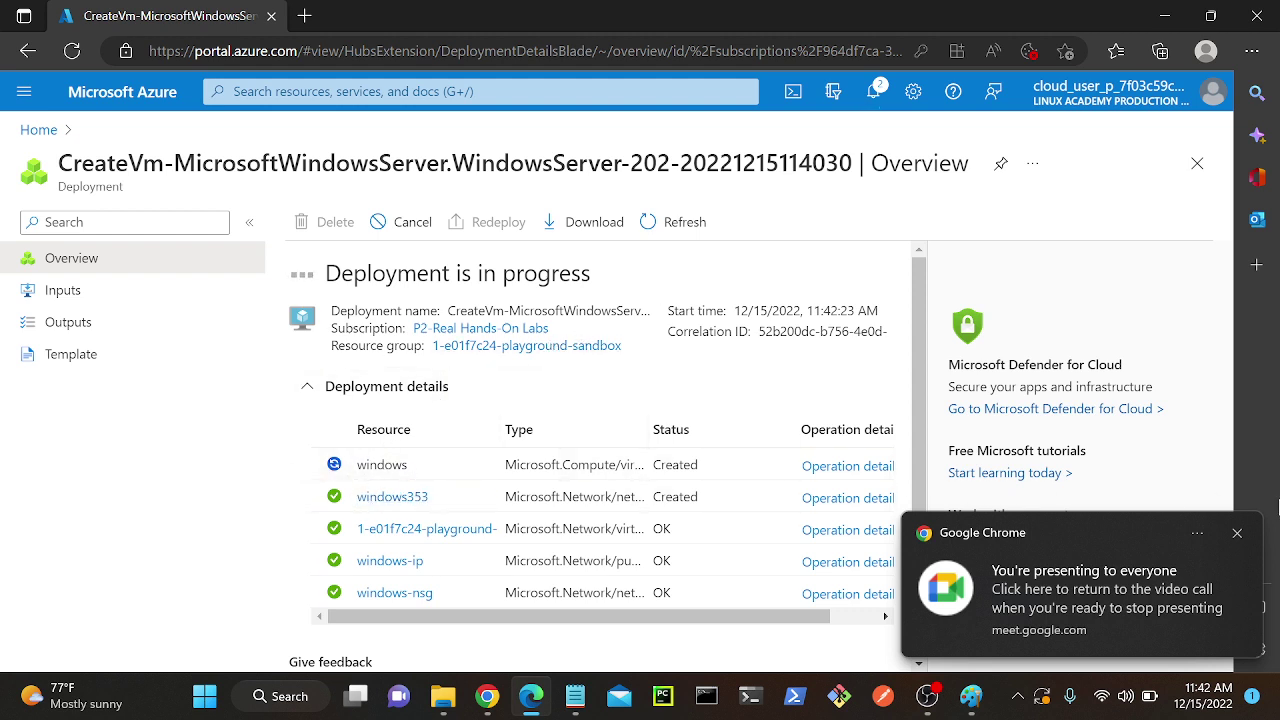
click(1237, 533)
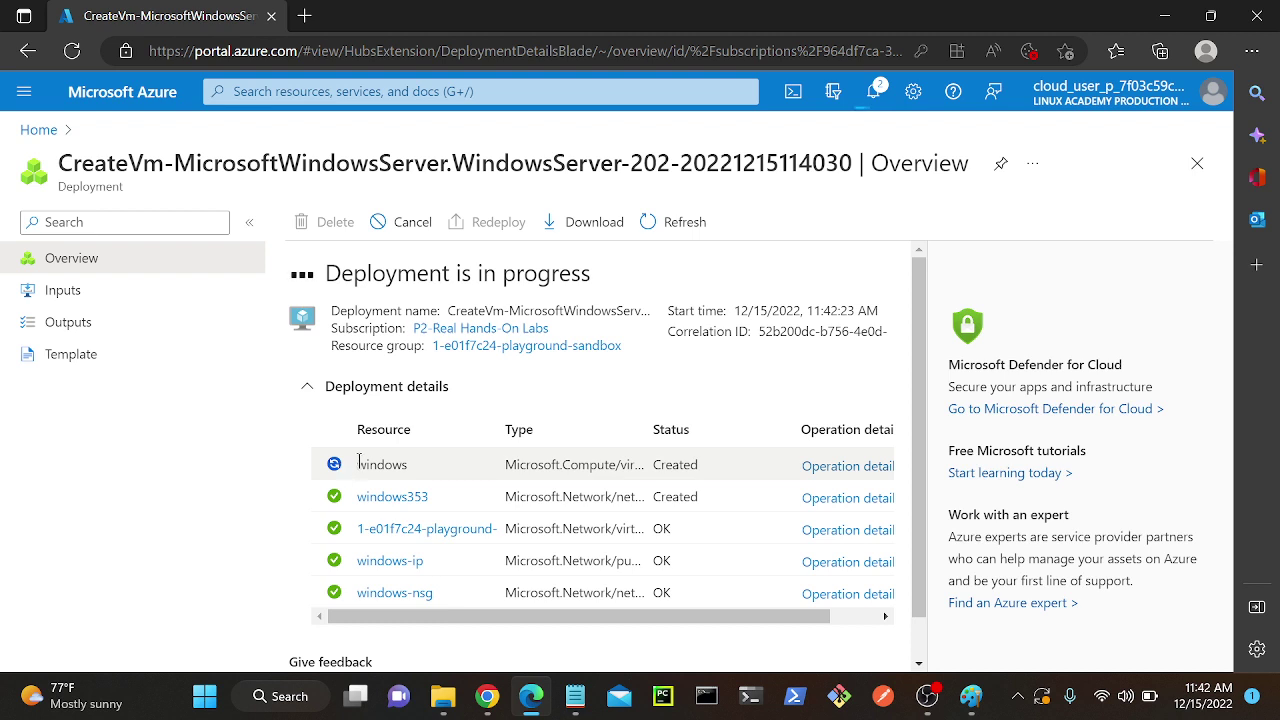
drag(359, 463, 436, 468)
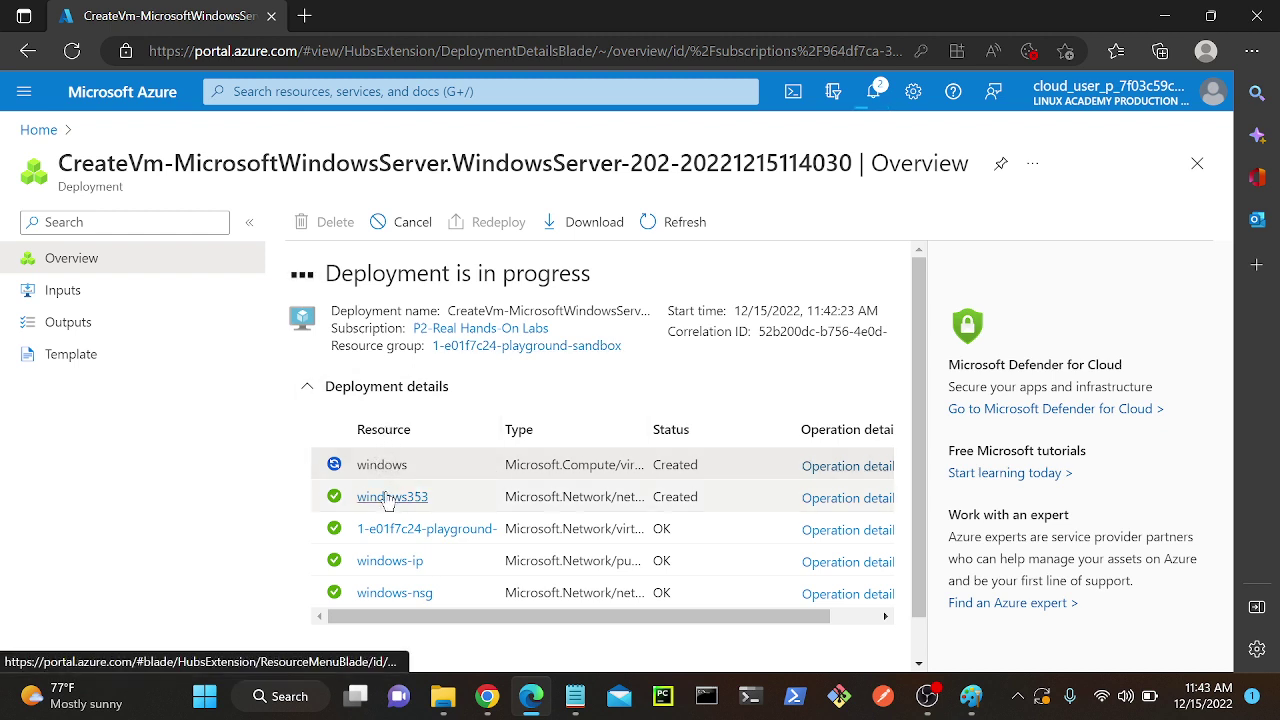
drag(354, 468, 440, 470)
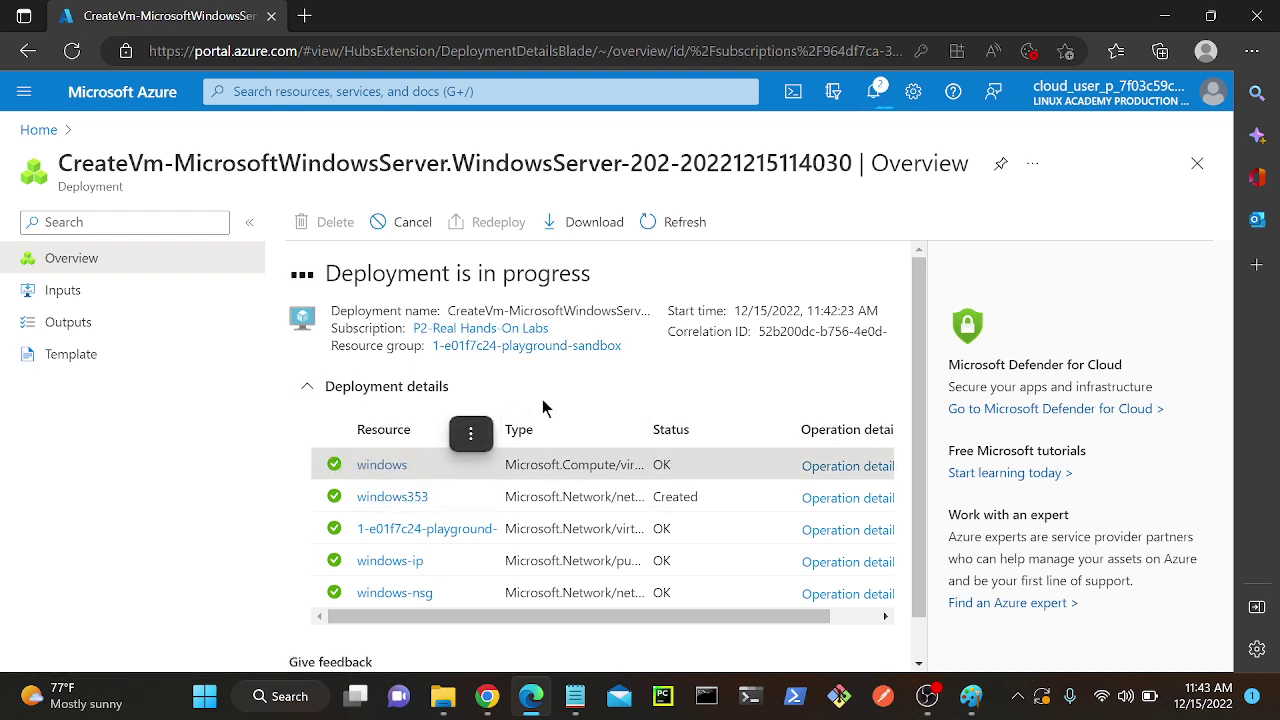
click(666, 382)
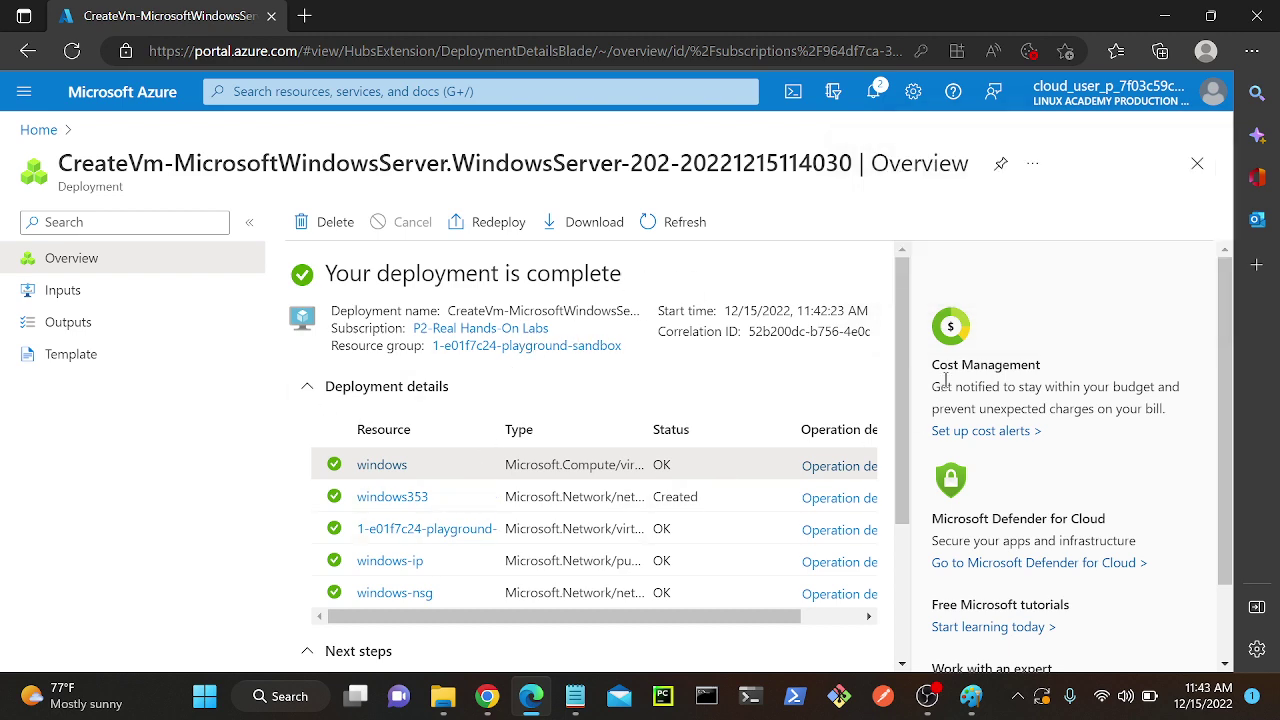
Go to the new windows VM resource and open its Reset password page under Help.
scroll(905, 360, down, 2)
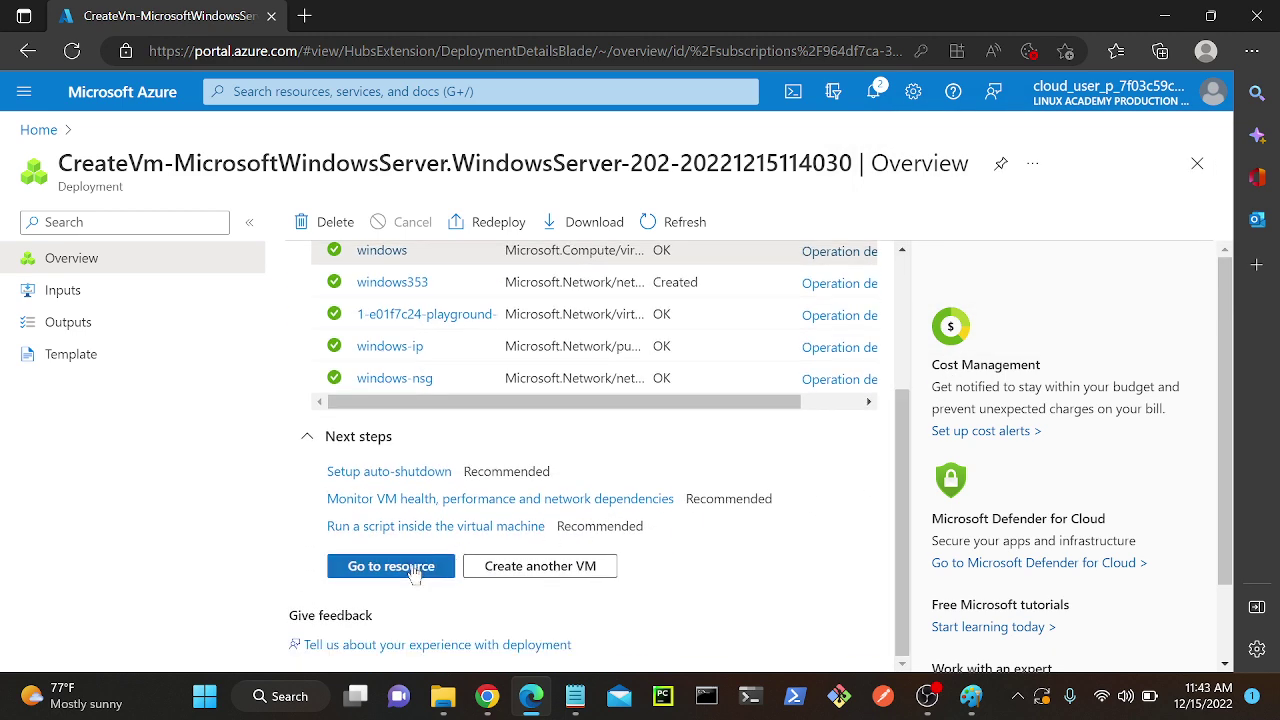
click(391, 566)
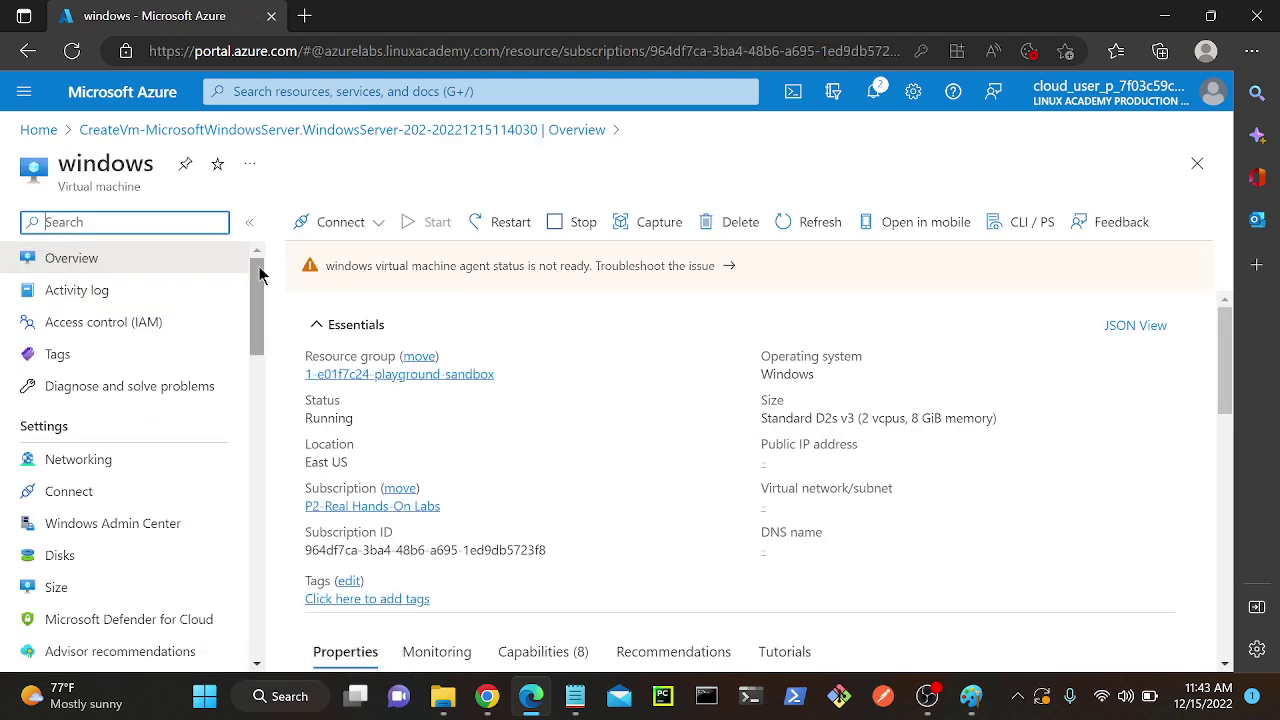
drag(257, 271, 234, 583)
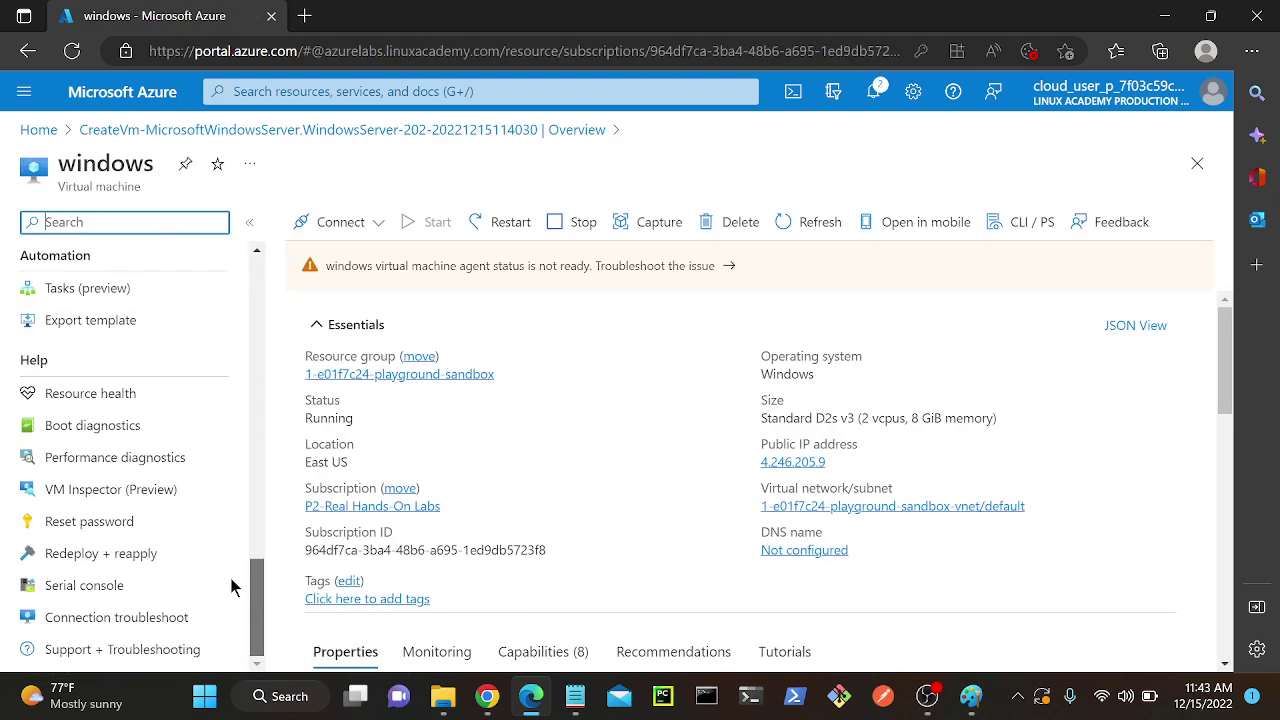
click(133, 533)
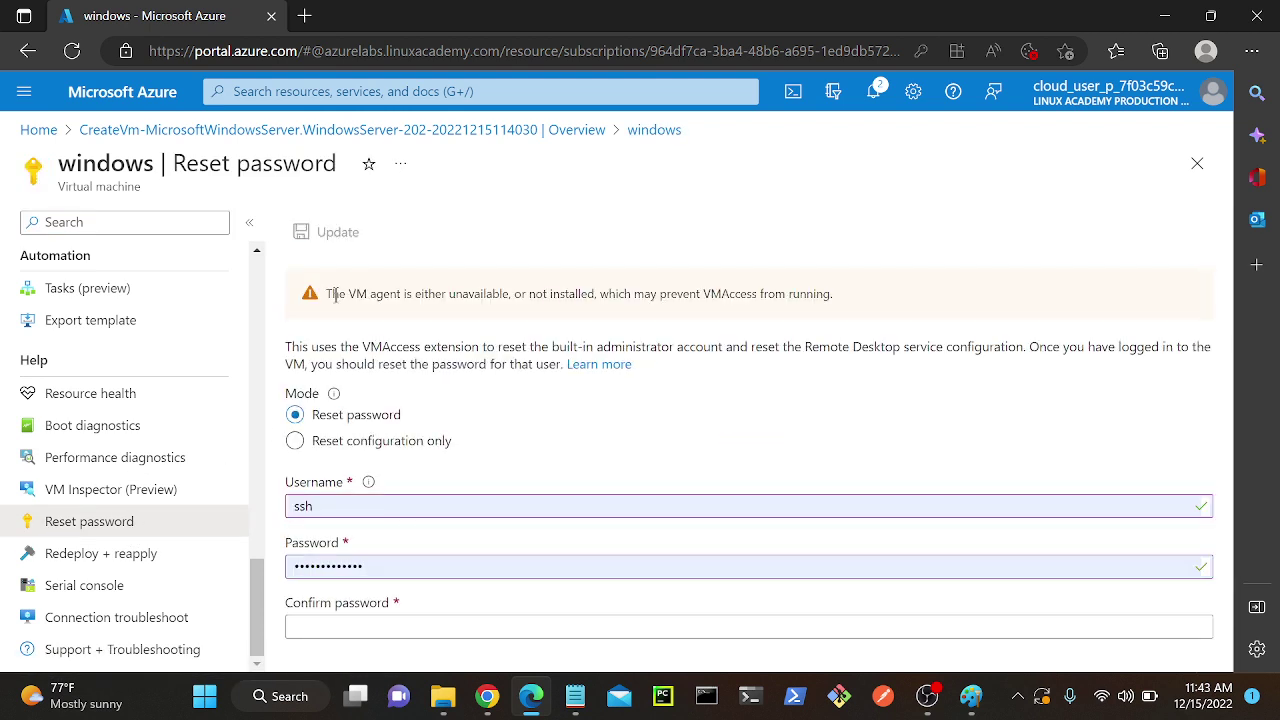
drag(328, 293, 887, 294)
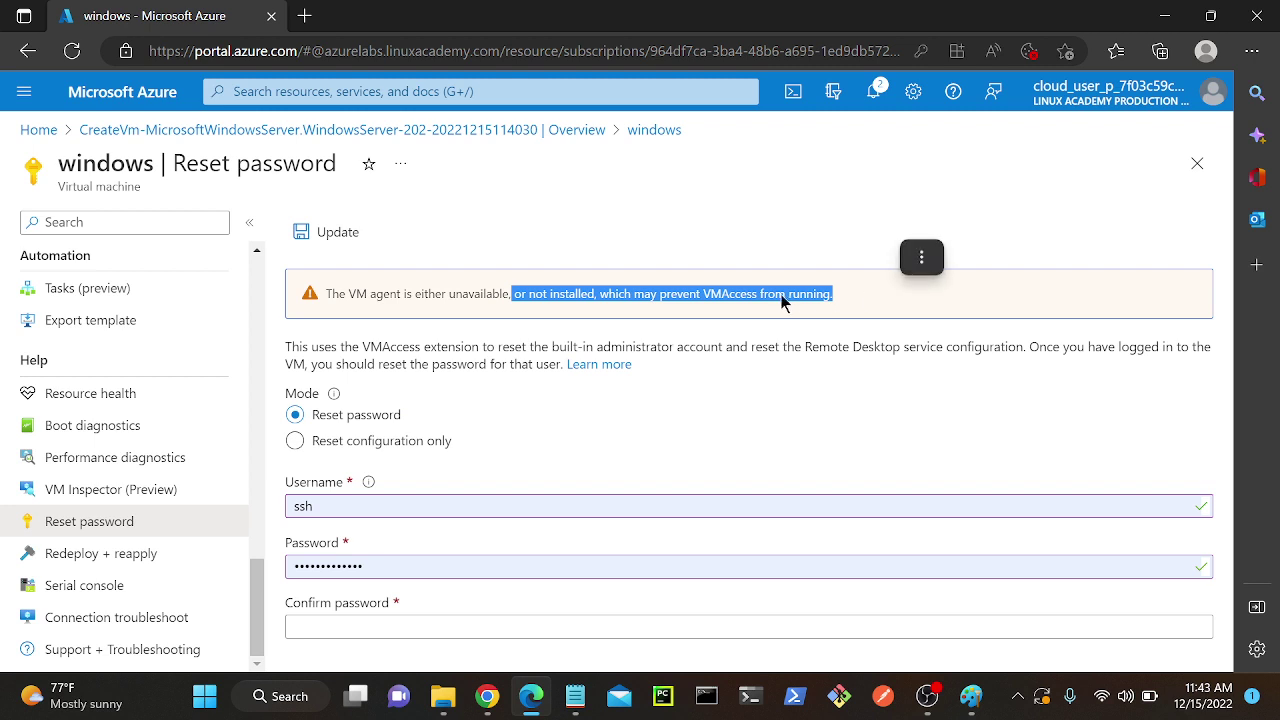
drag(326, 294, 516, 296)
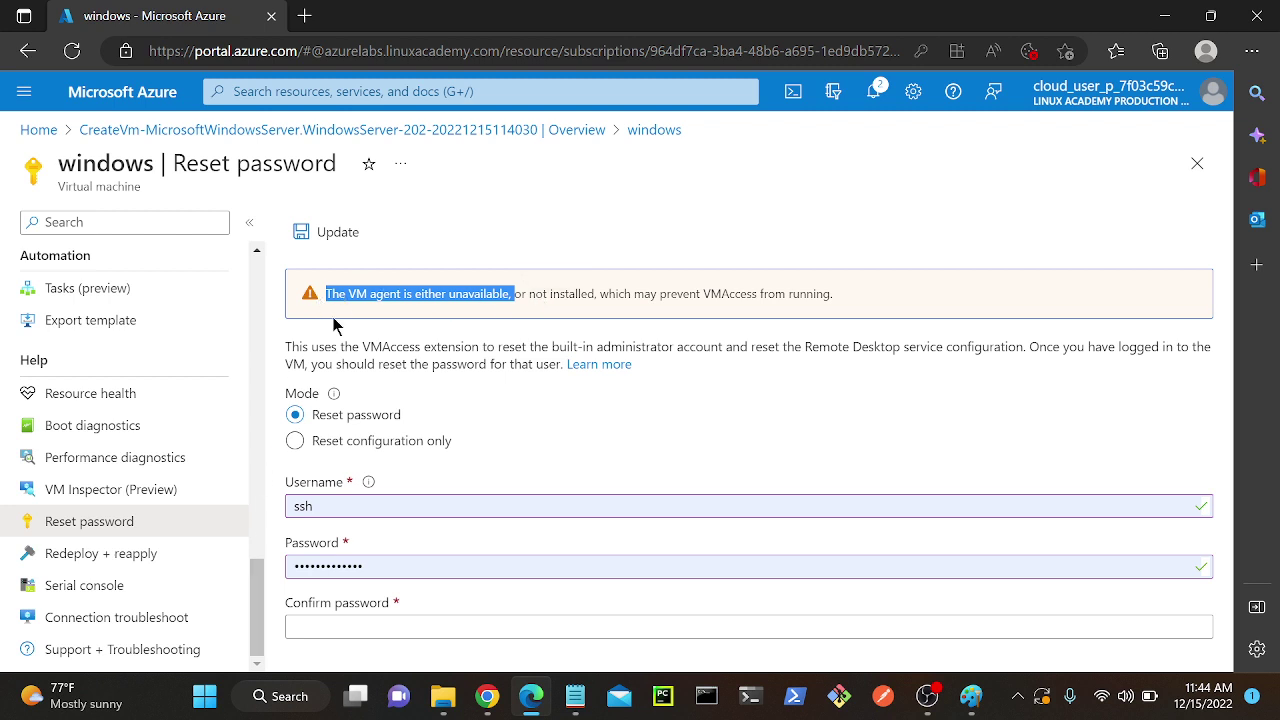
Reload the Reset password page, confirming the Reload prompt.
click(71, 58)
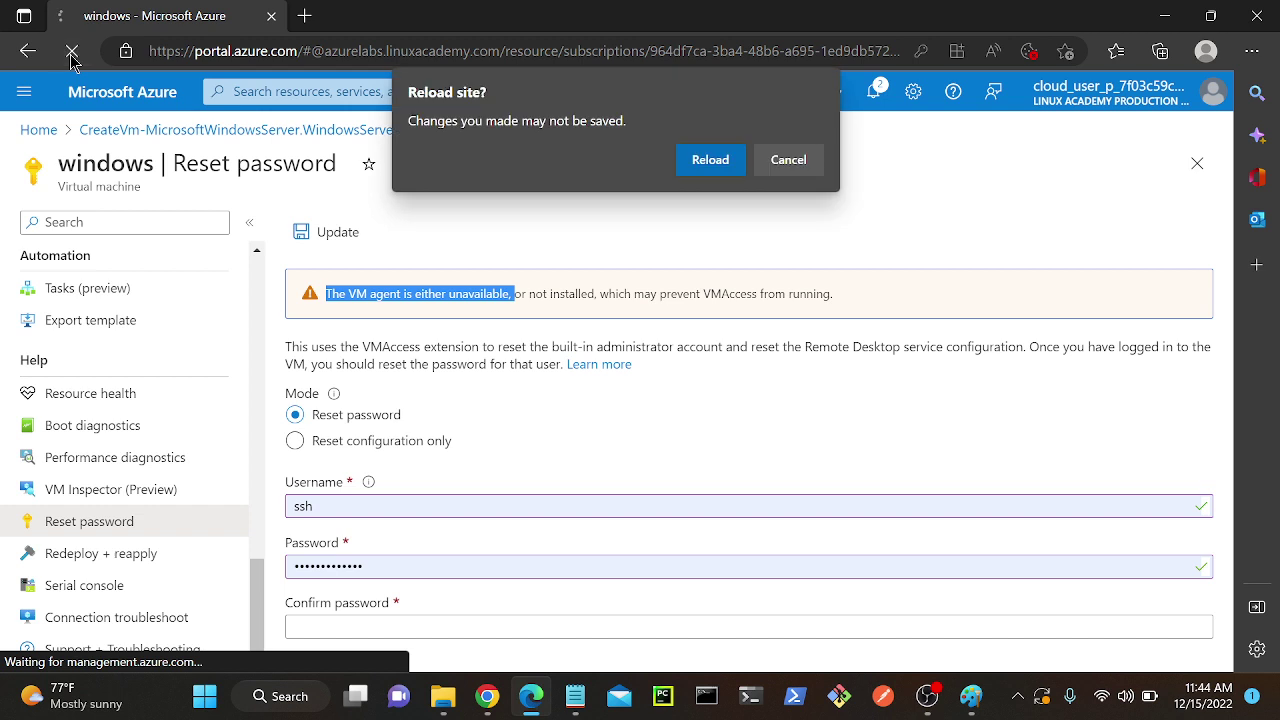
click(704, 162)
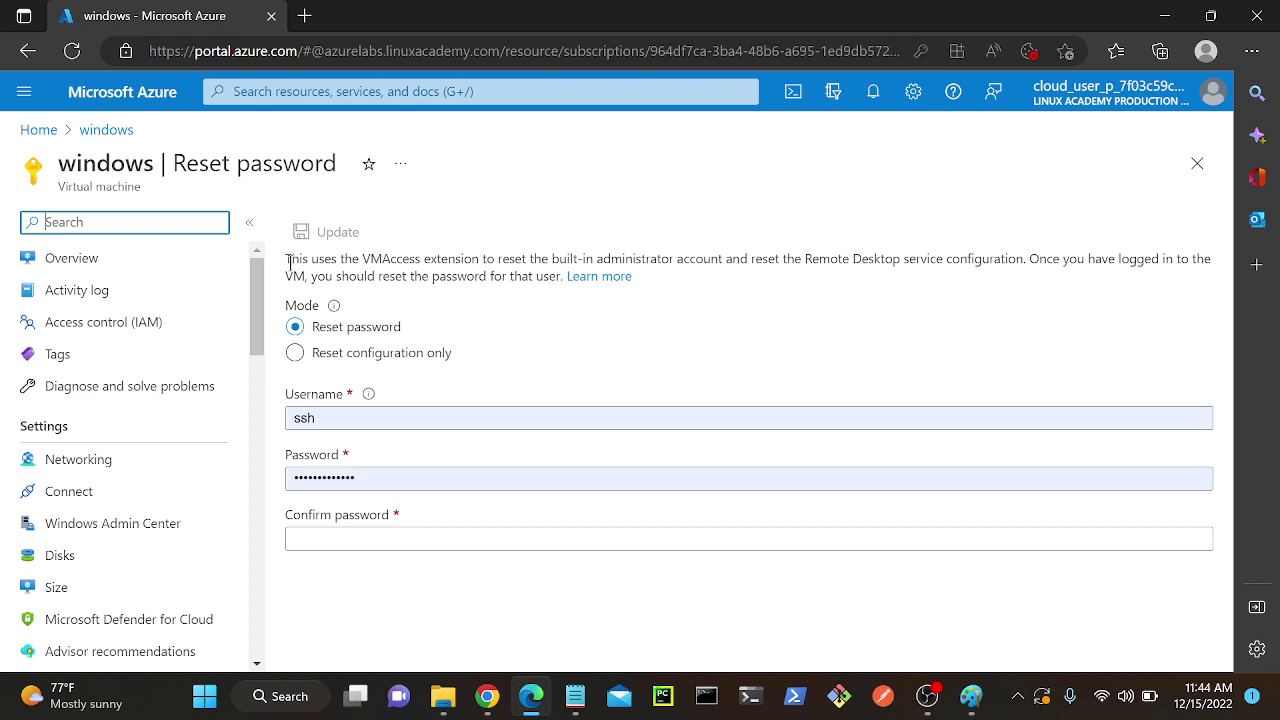
drag(288, 262, 604, 286)
click(541, 340)
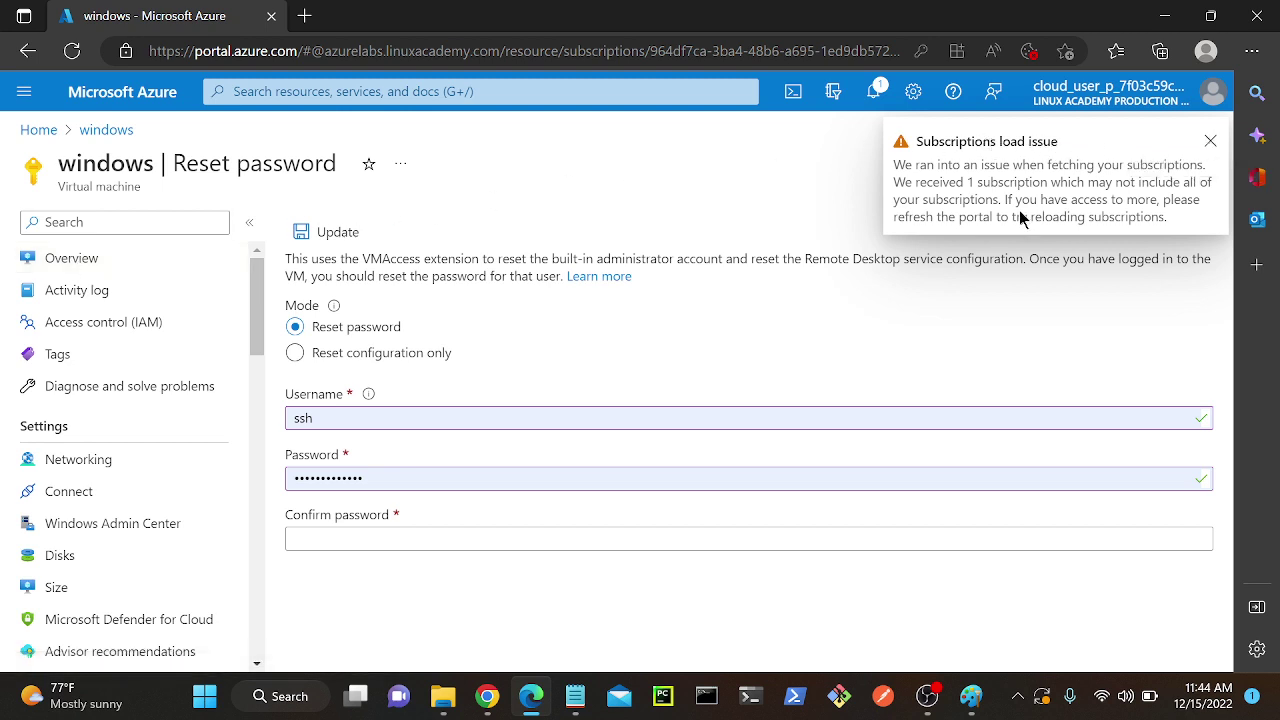
Dismiss the Subscriptions load notifications and return to the VM Overview, discarding unsaved edits.
click(1209, 141)
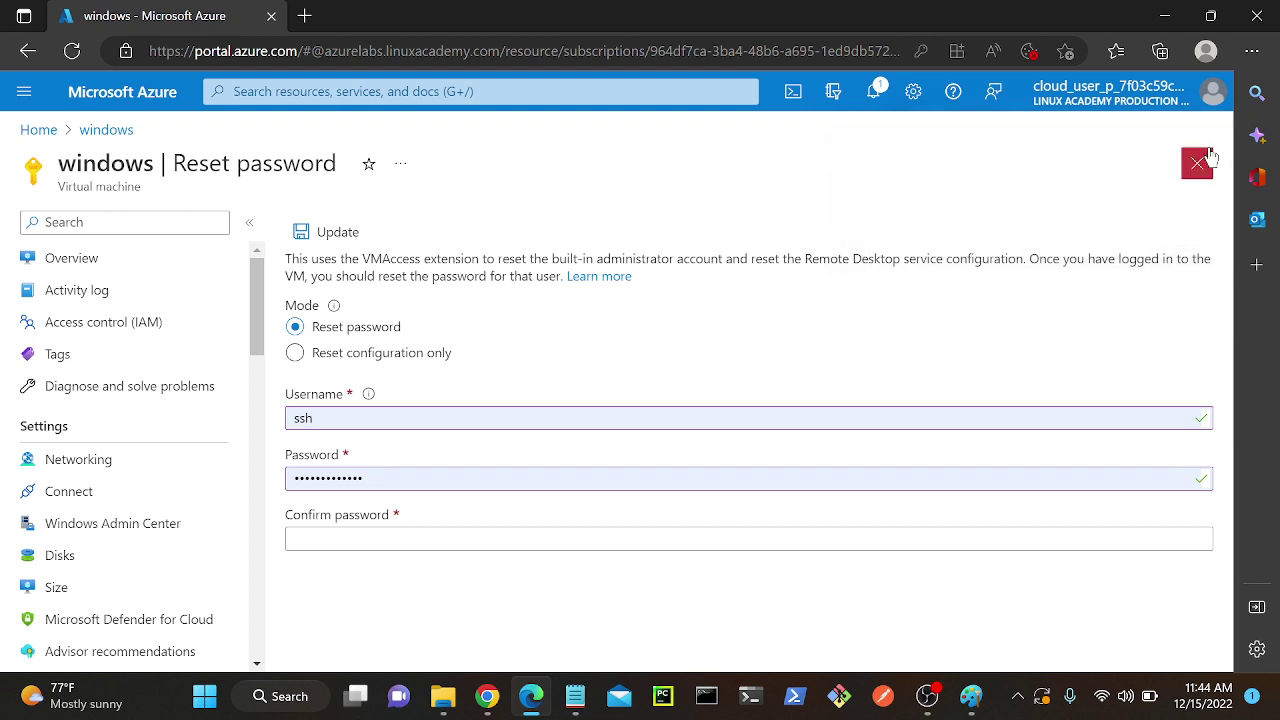
click(880, 92)
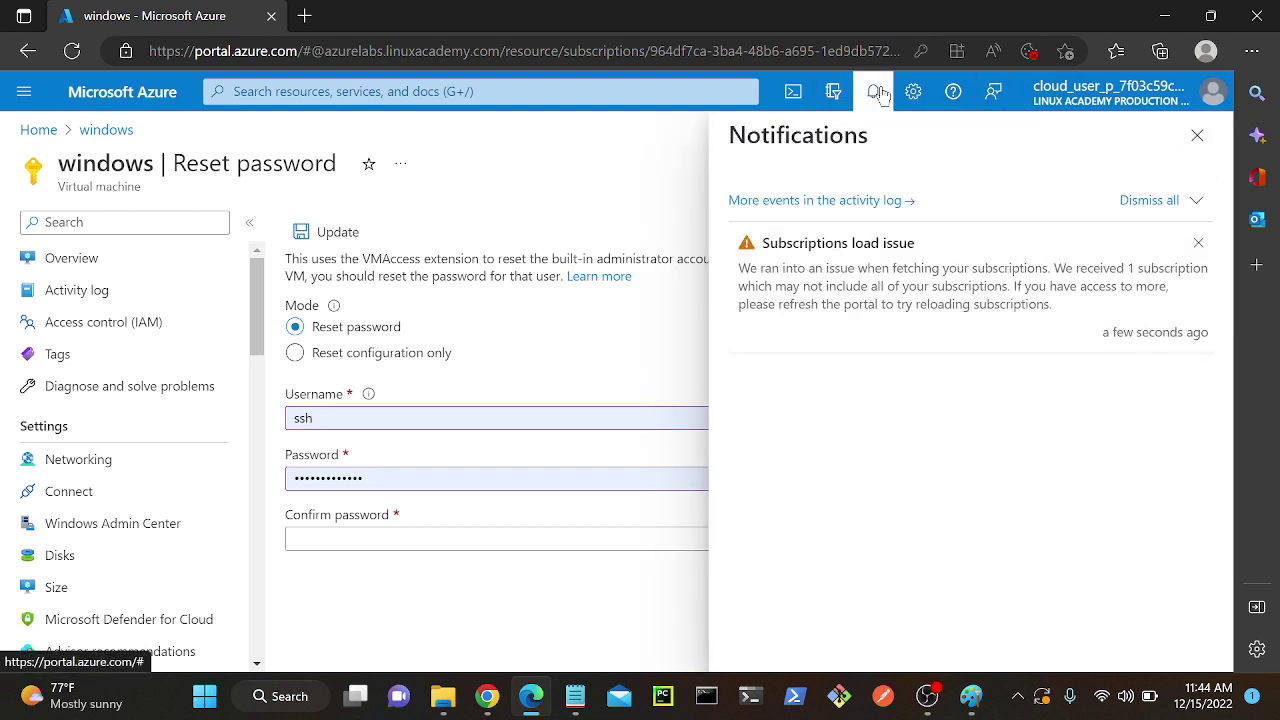
click(1207, 245)
click(76, 259)
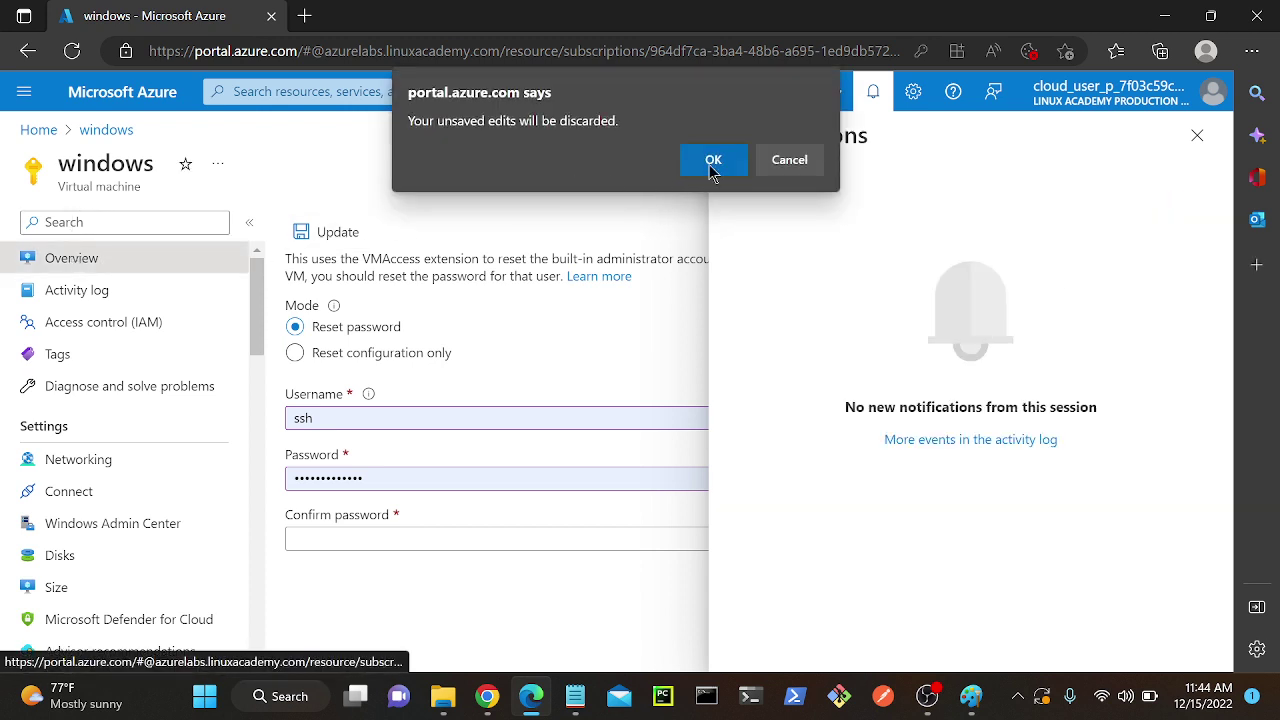
click(713, 162)
click(1196, 135)
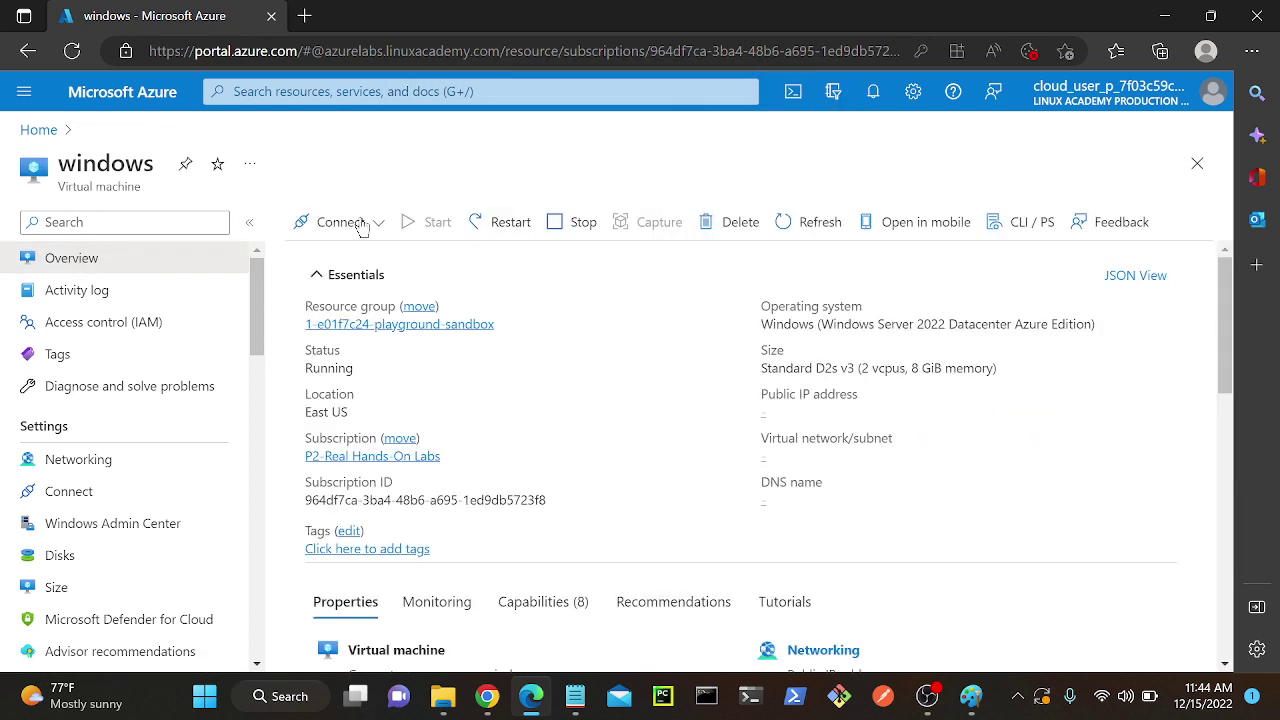
Download windows.rdp from Connect > RDP, keep the file and open it.
click(349, 222)
click(340, 253)
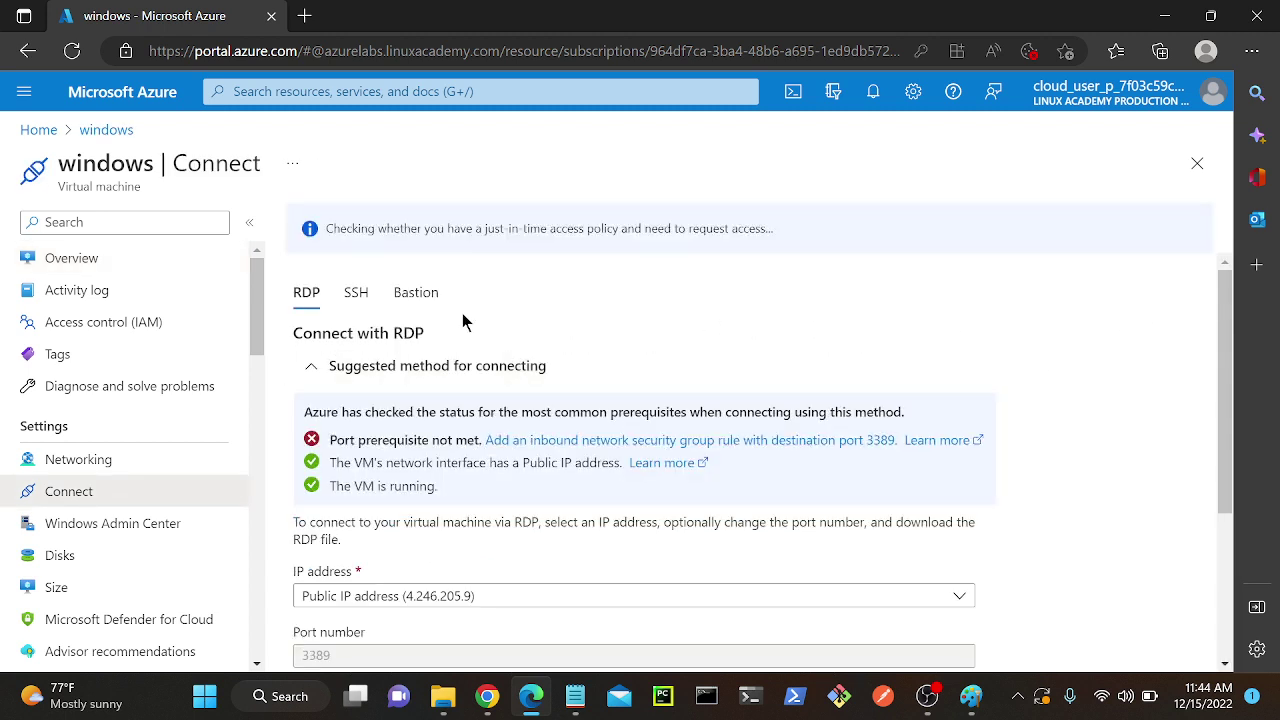
scroll(470, 335, down, 3)
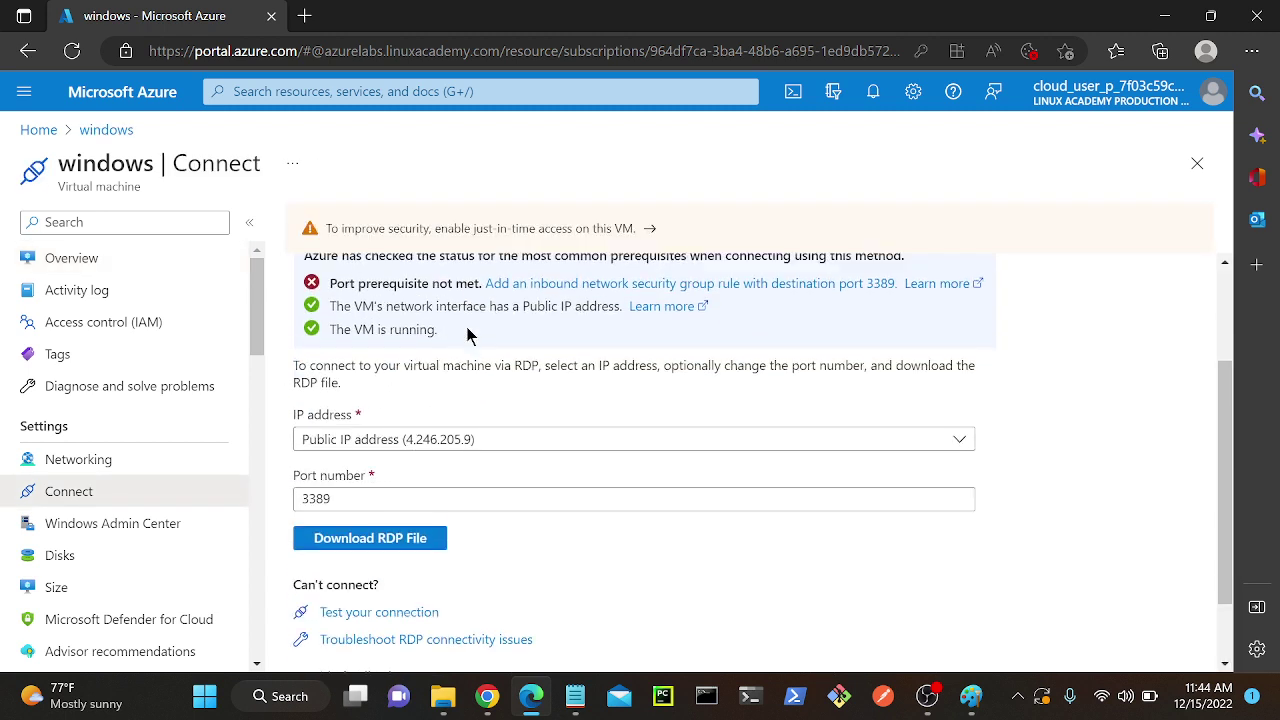
click(410, 508)
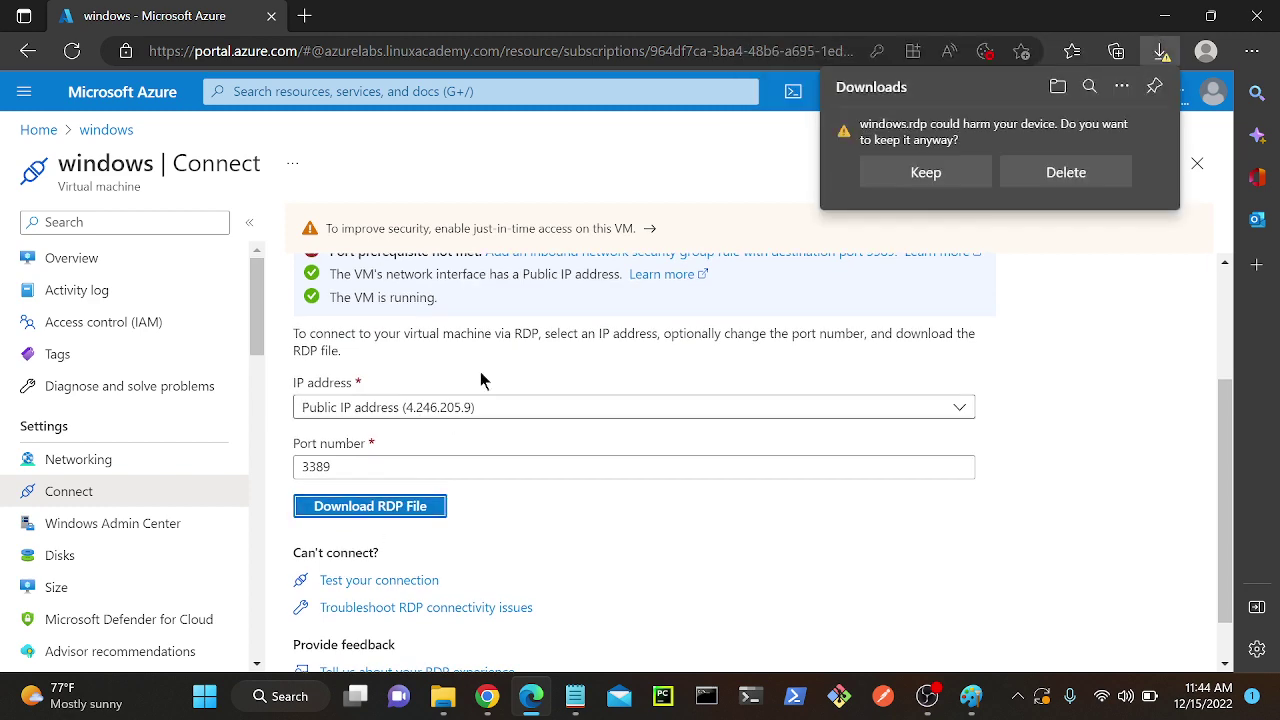
click(966, 172)
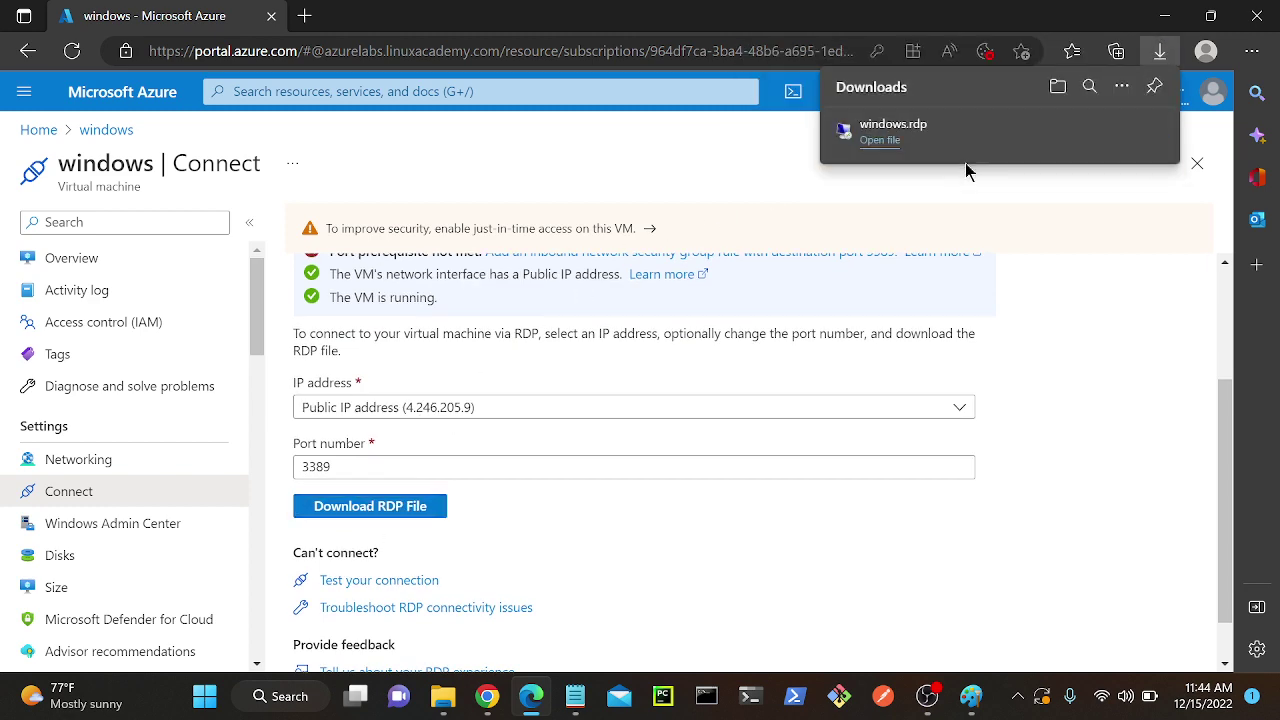
click(882, 141)
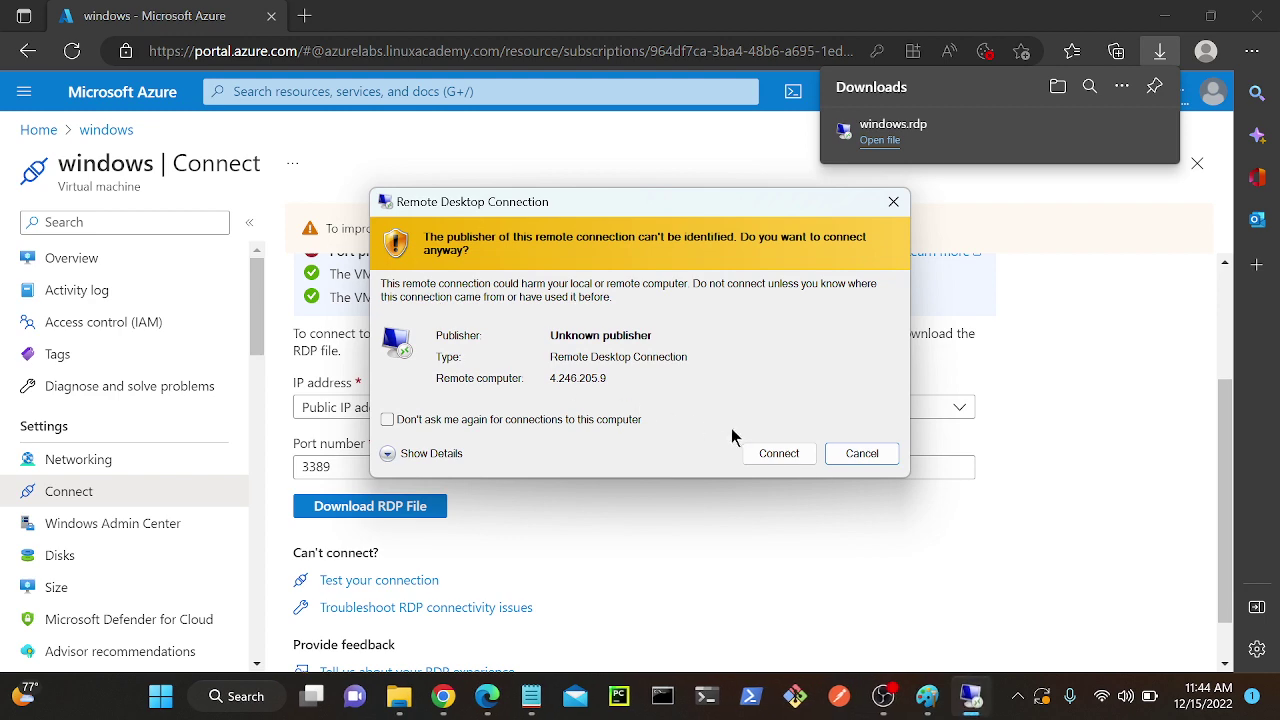
Attempt the RDP sign-in to 4.246.205.9 using a different account's username and password.
click(796, 459)
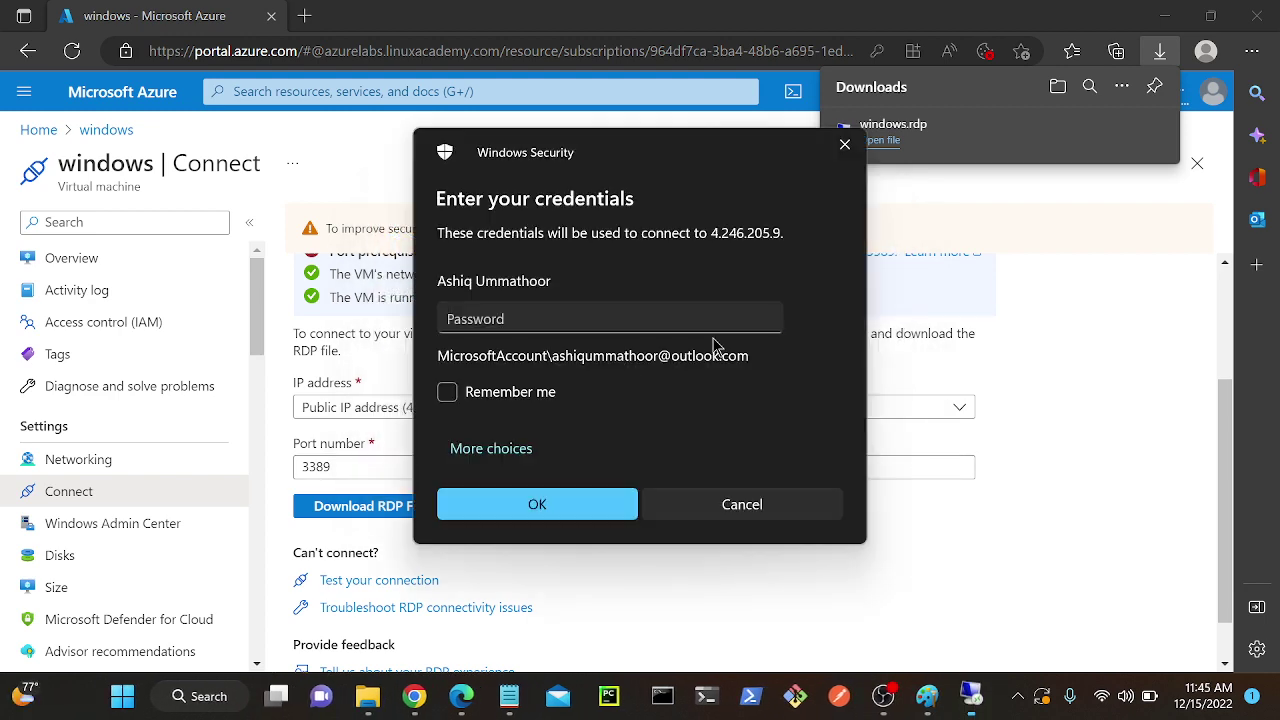
click(488, 449)
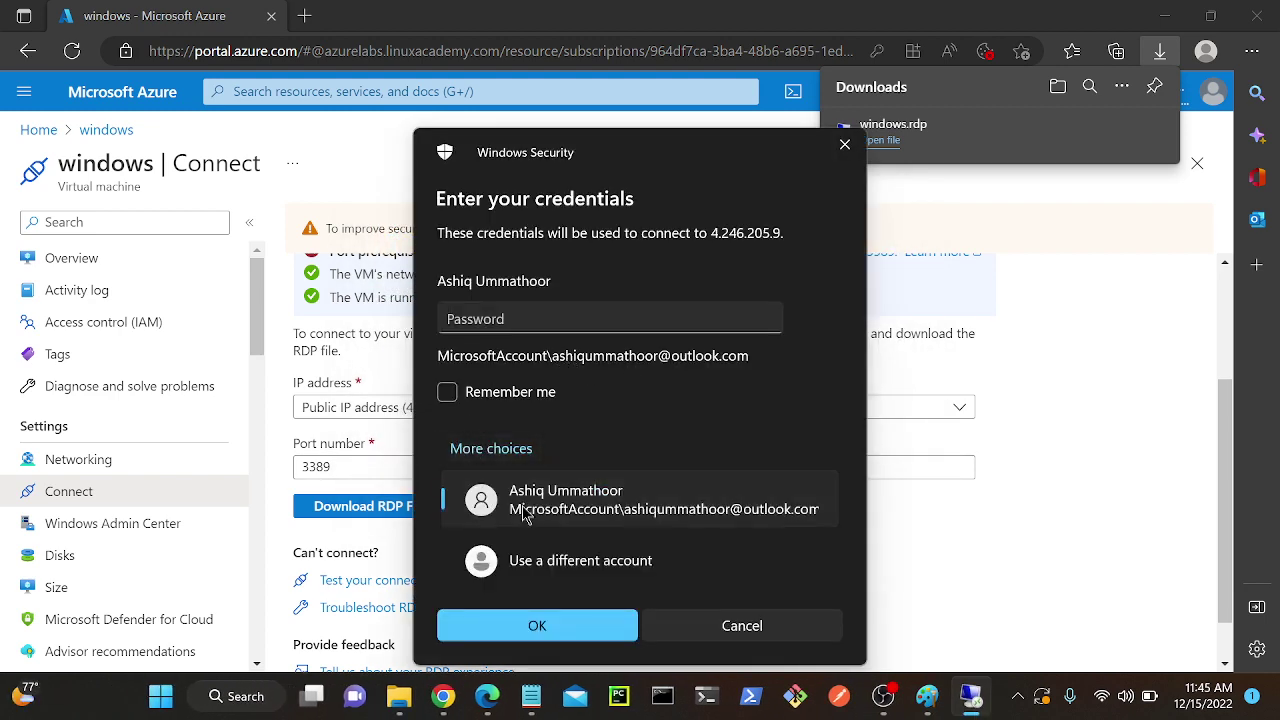
click(548, 575)
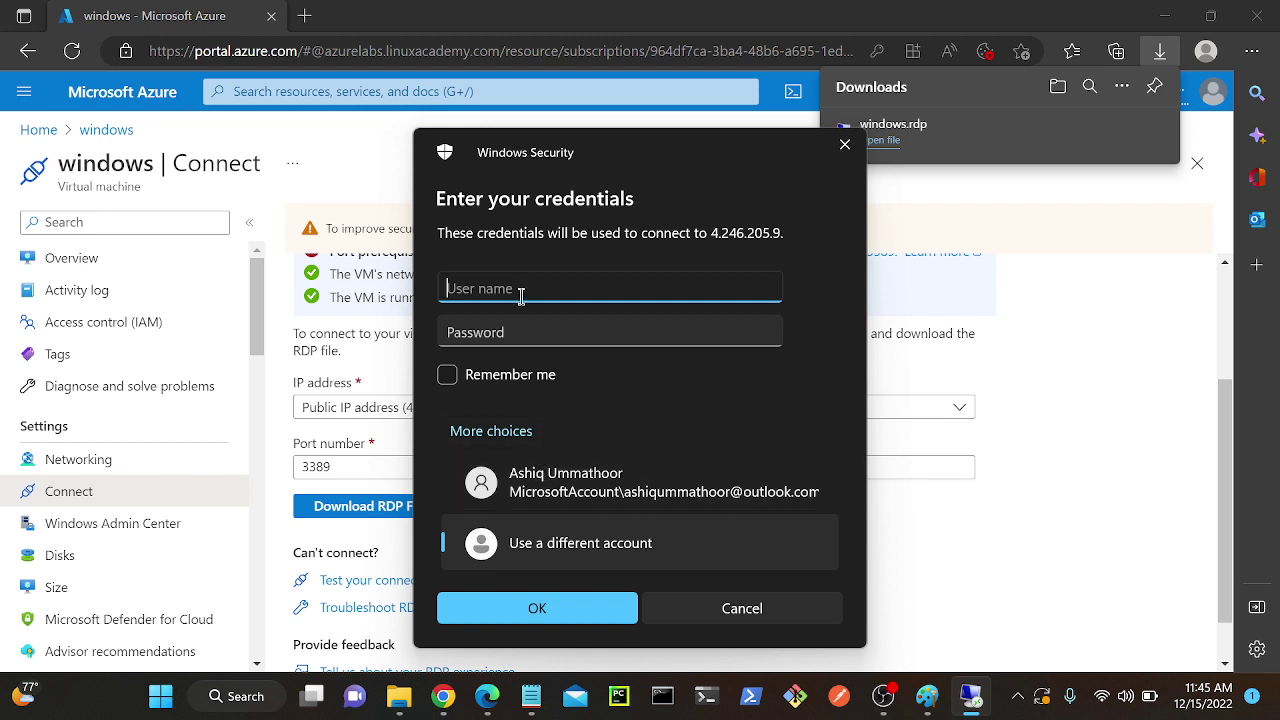
text(ashiq)
key(Tab)
text(*)
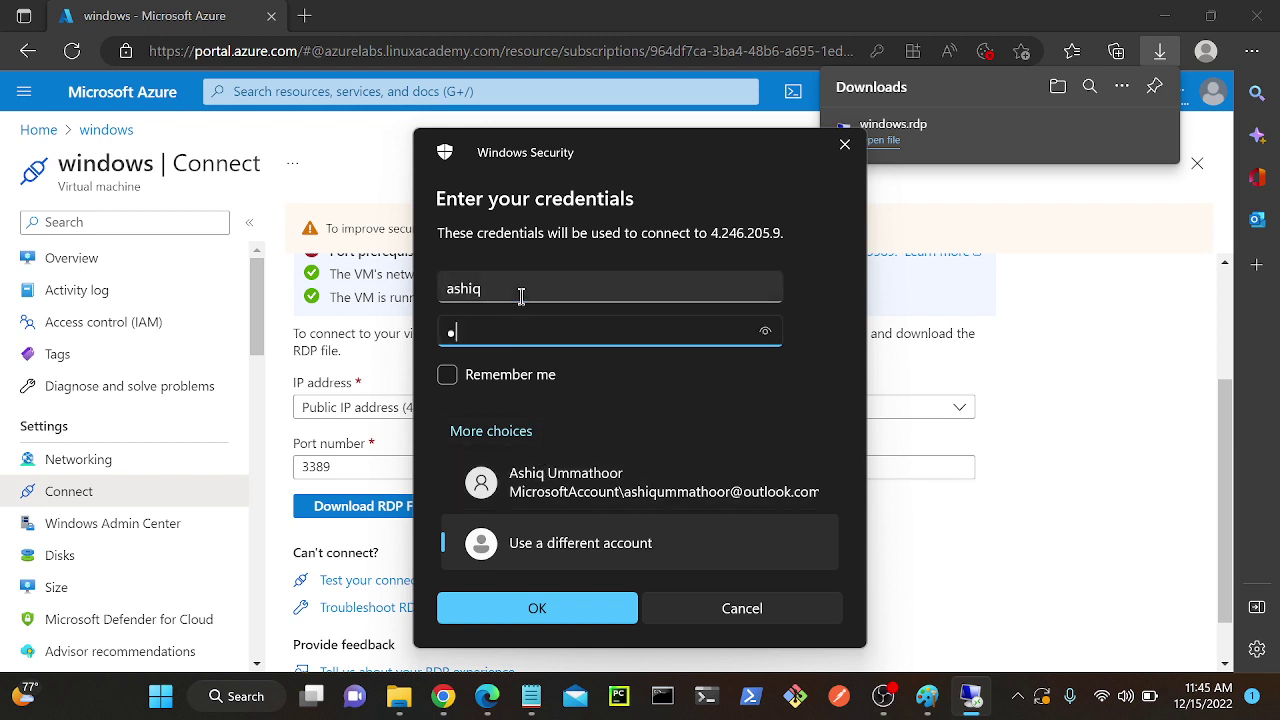
text(*********)
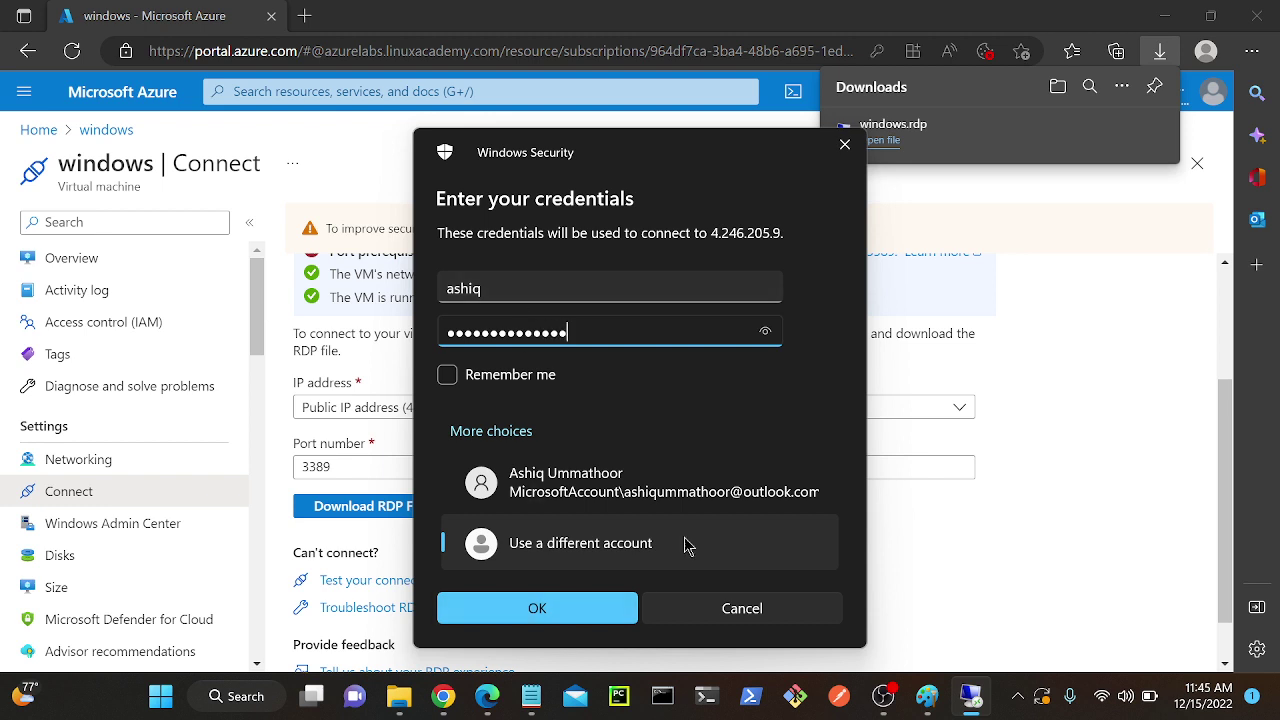
click(768, 335)
click(551, 608)
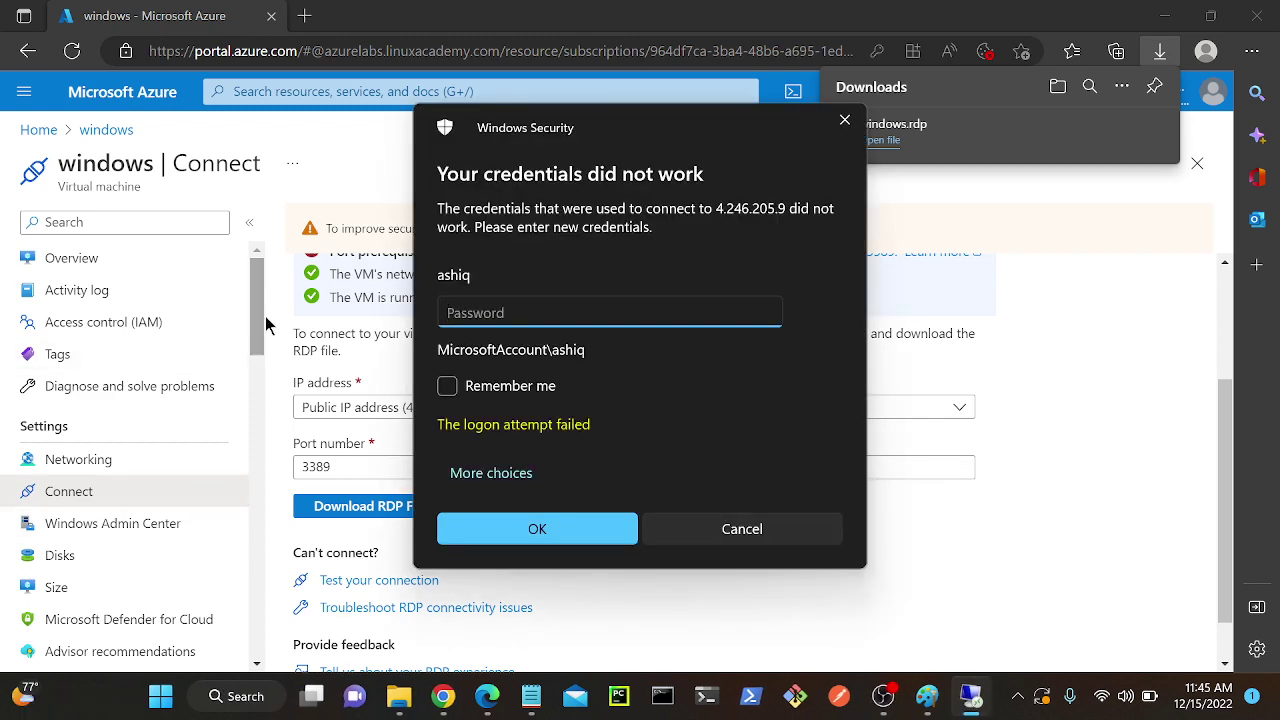
drag(258, 305, 238, 625)
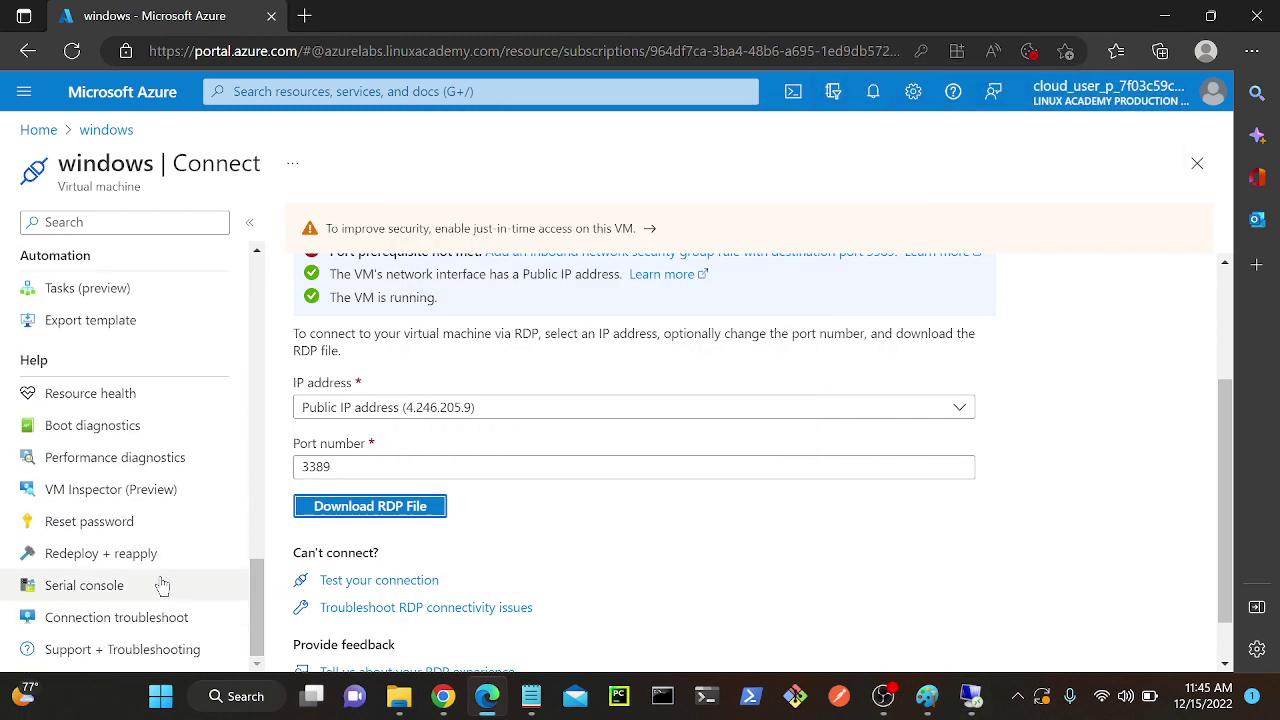
On the VM's Reset password page, enter a new username, password and confirmation, then Update.
click(78, 524)
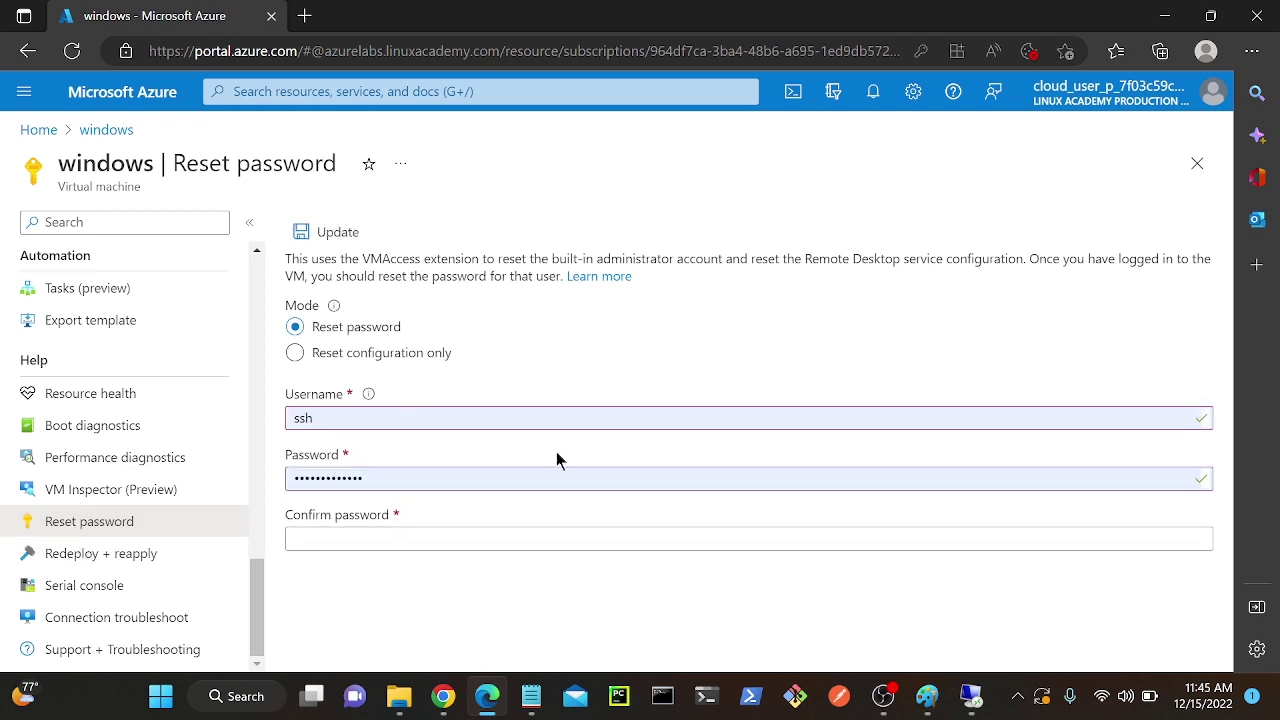
click(358, 418)
key(ctrl+a)
text(ash)
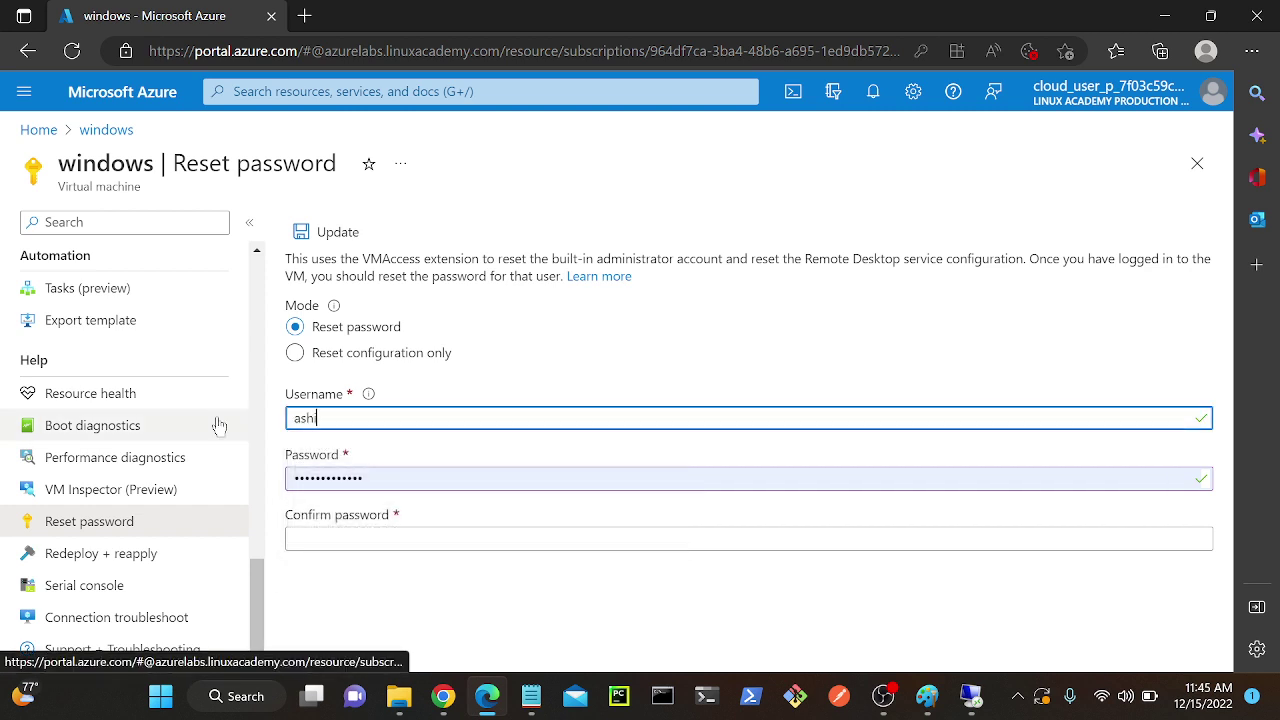
text(iq)
key(Tab)
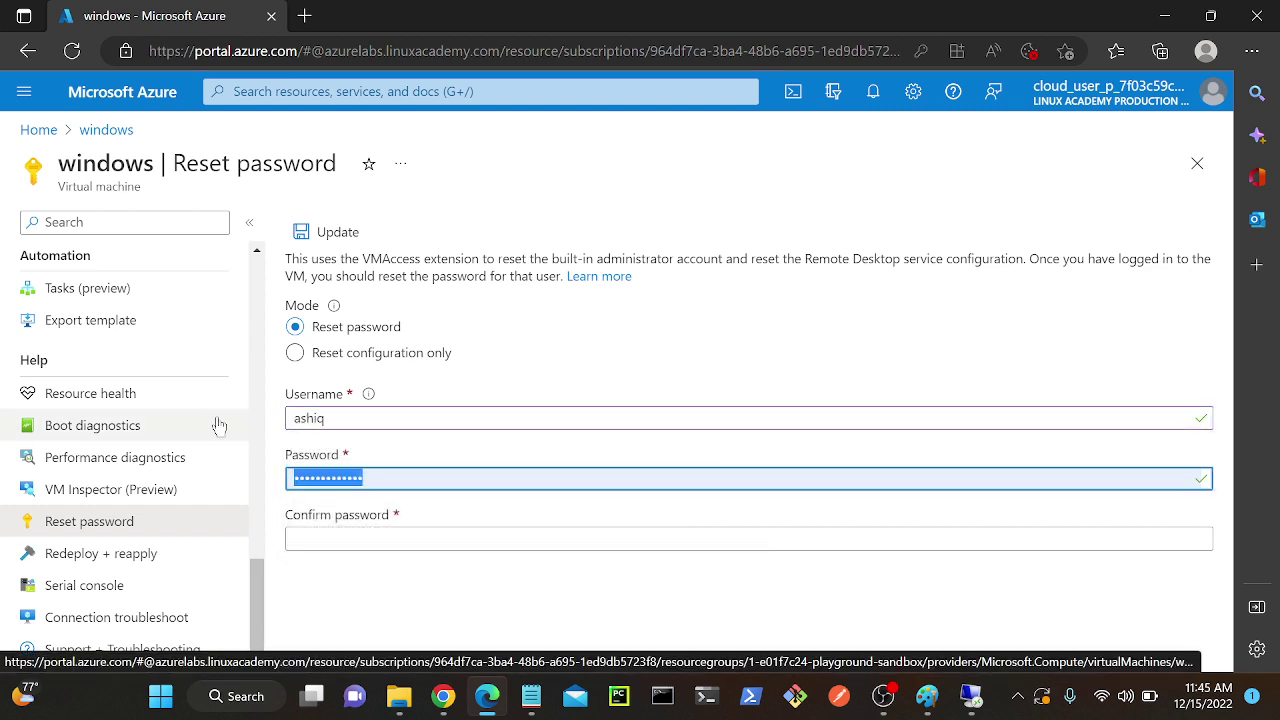
text(Passwo)
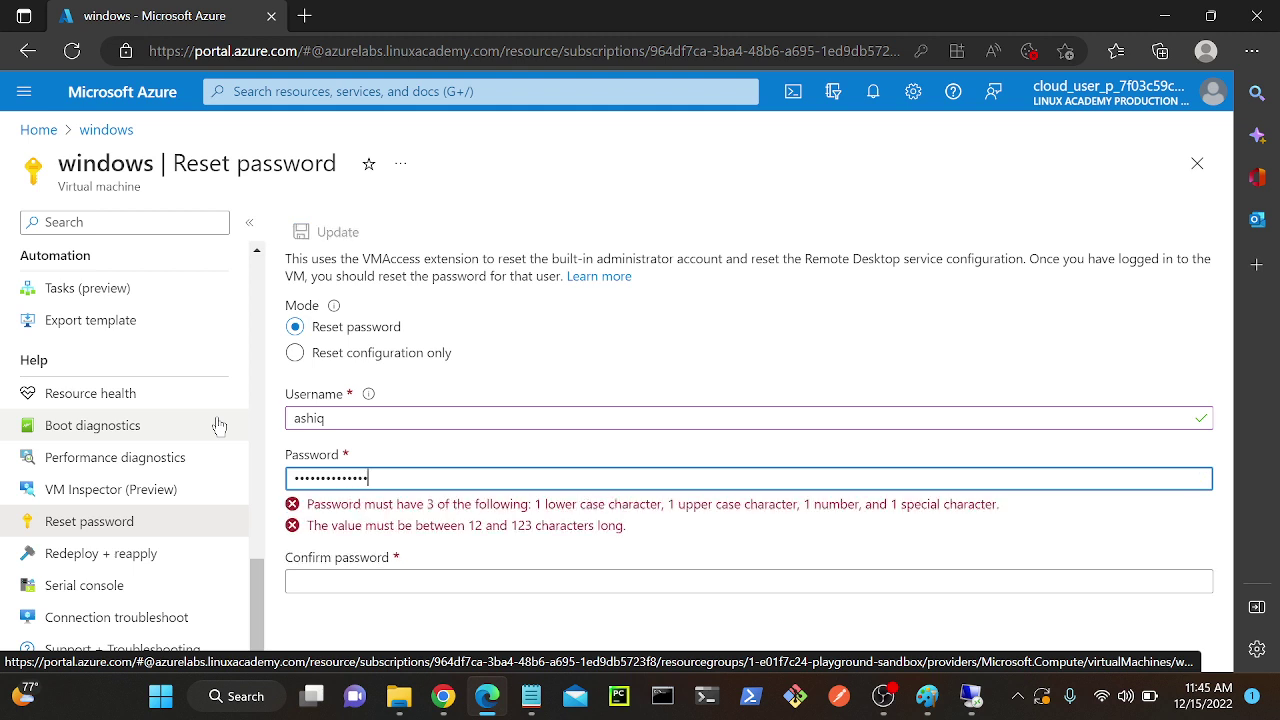
key(BackSpace)
text(Pa)
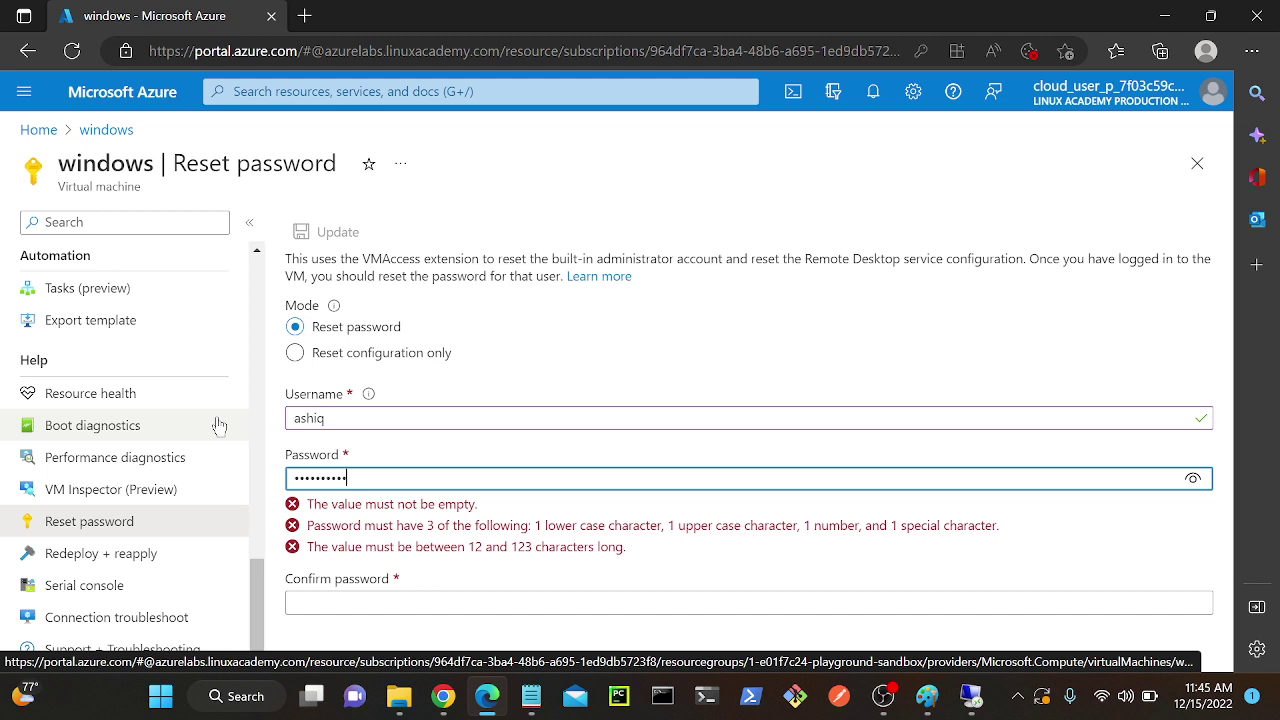
text(3)
key(Tab)
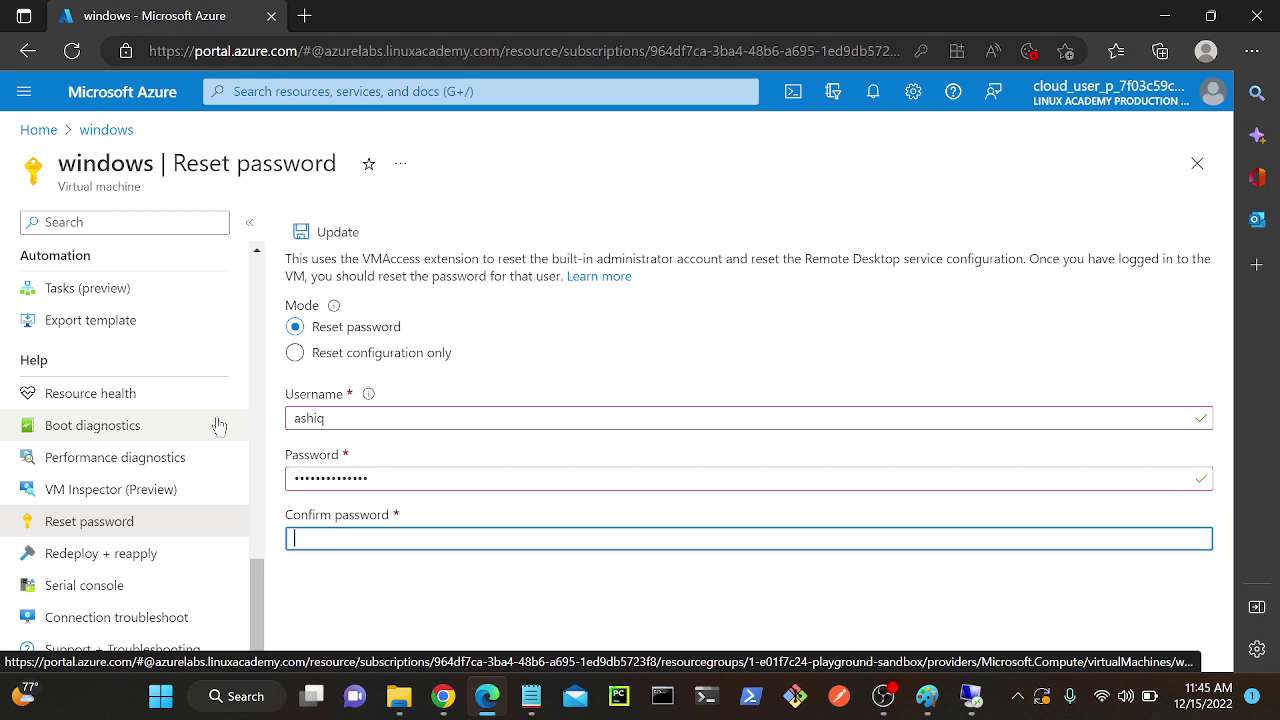
text(•••••••)
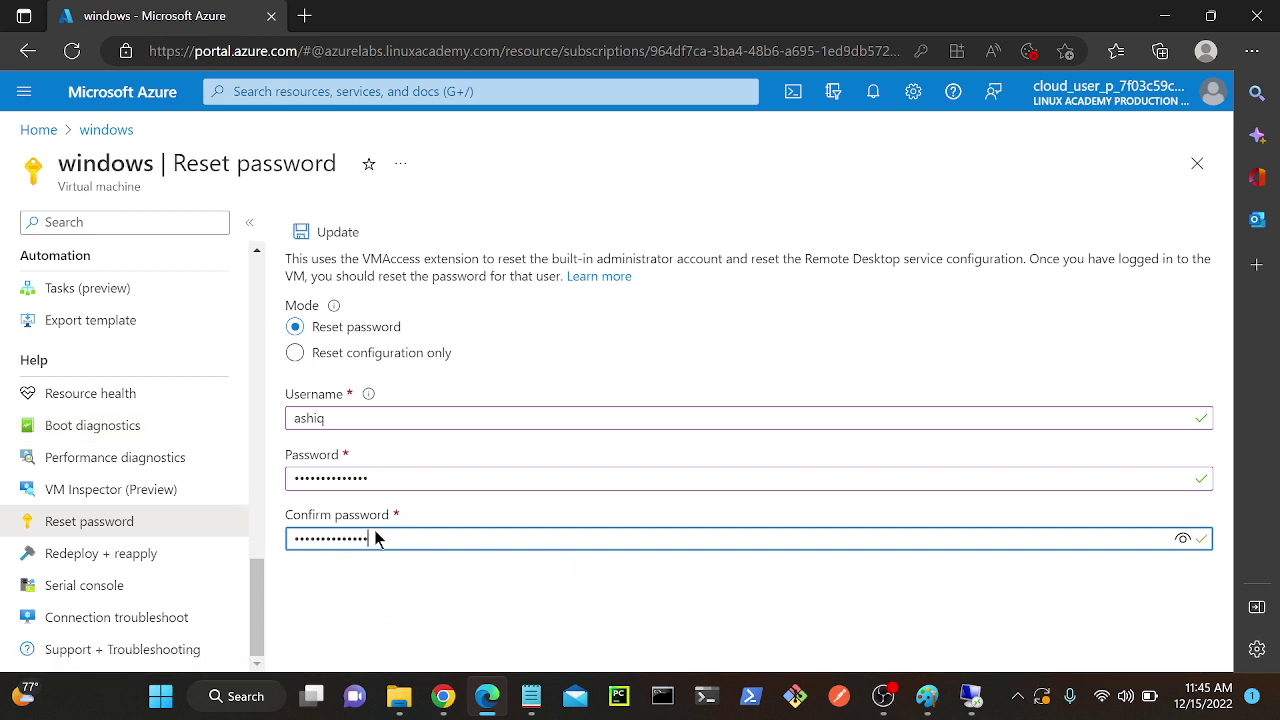
click(325, 230)
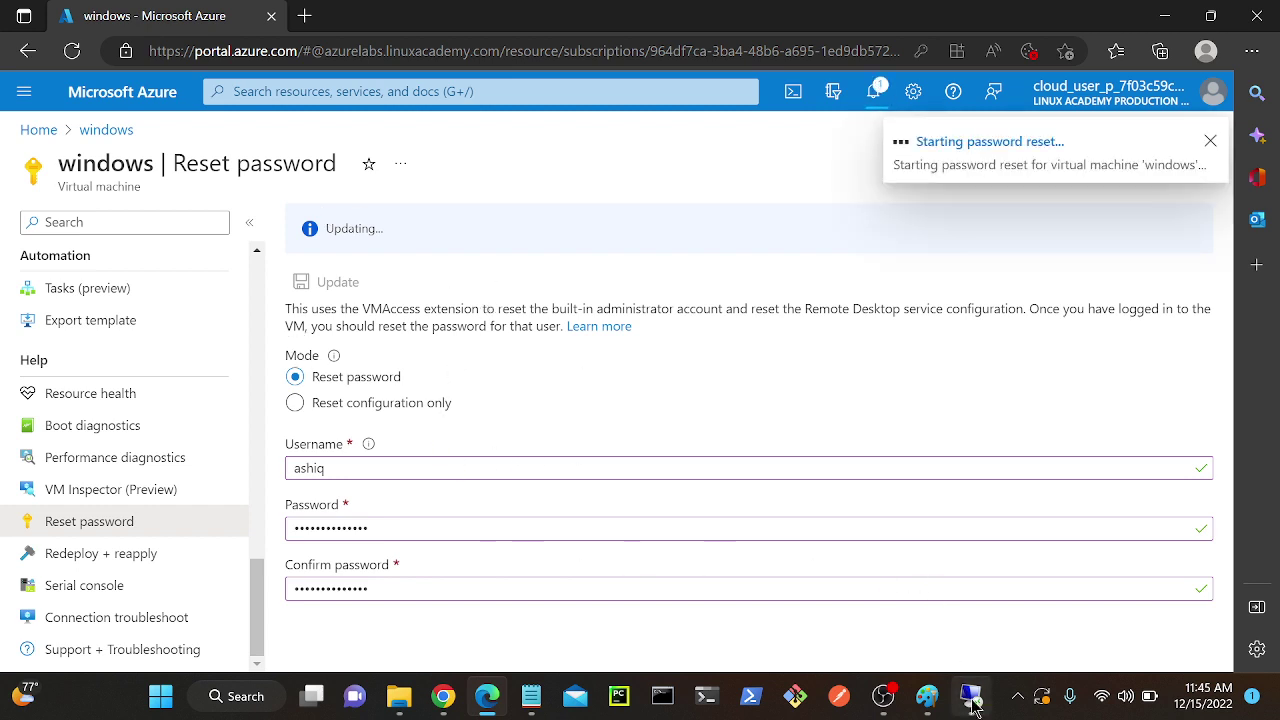
mouse_move(972, 703)
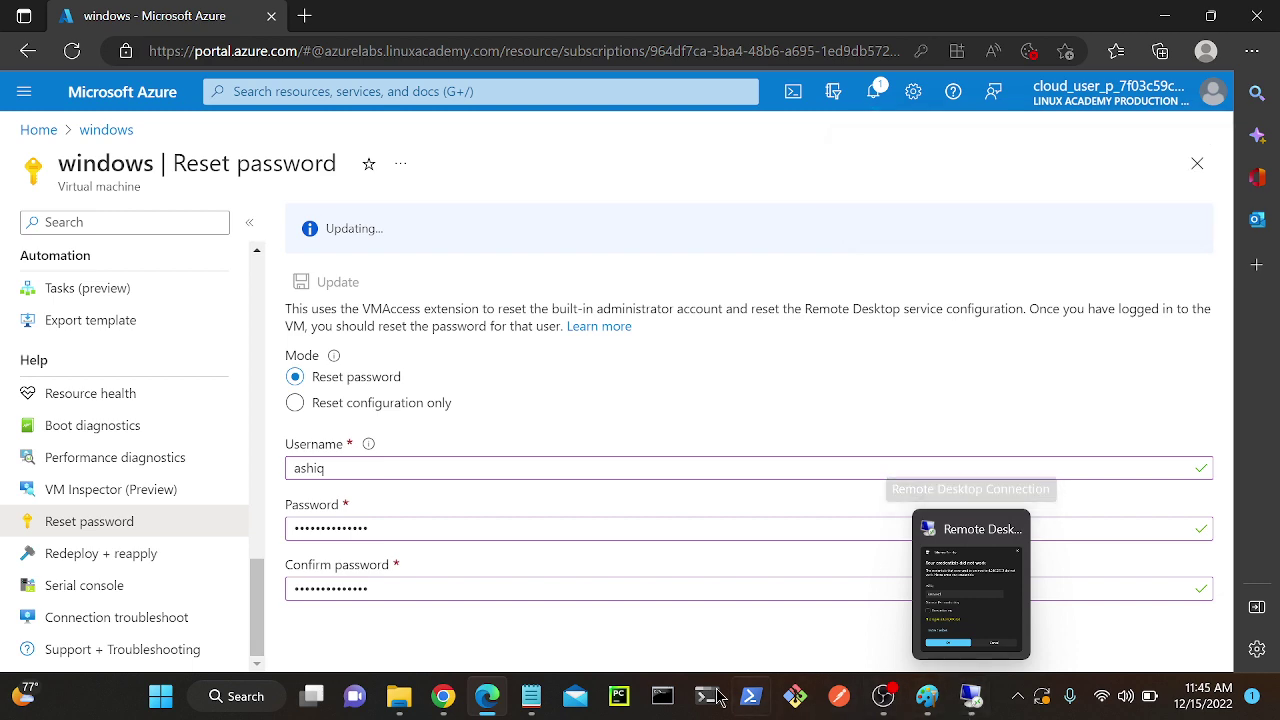
Cycle through Chrome's Sandboxes, Meet and WhatsApp tabs, then return to the VM reset-password window.
mouse_move(453, 708)
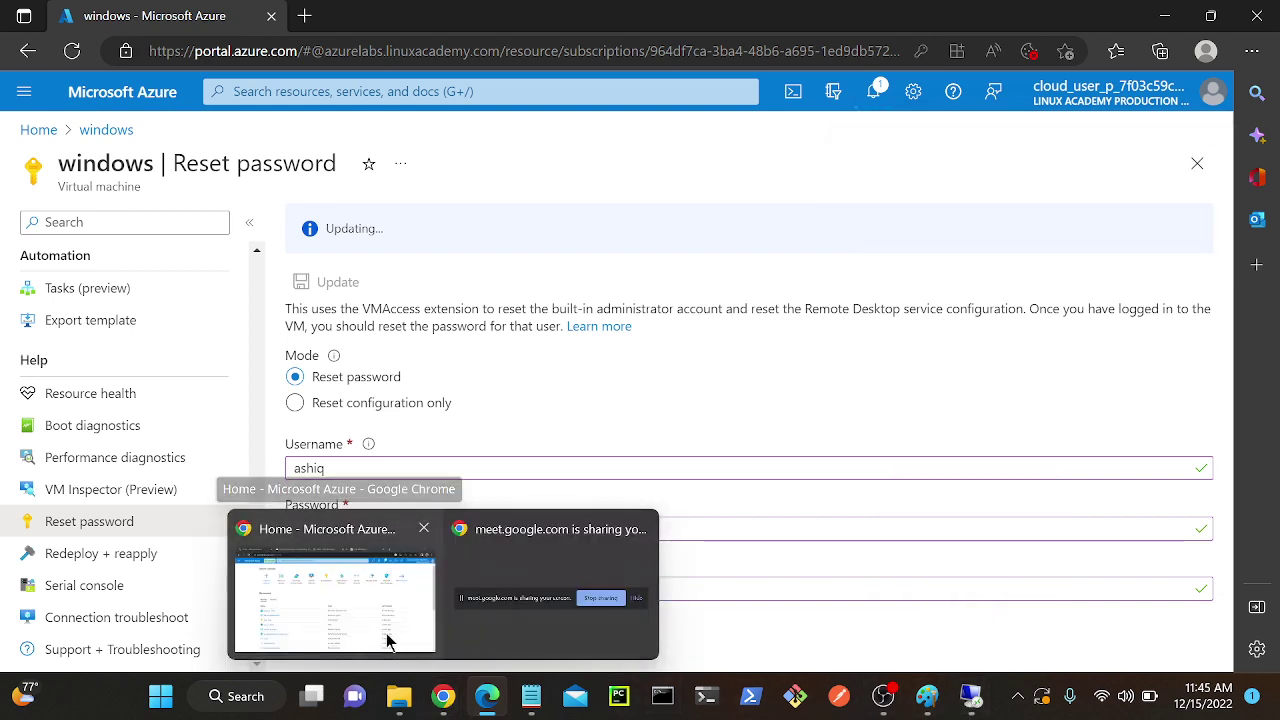
click(386, 634)
click(323, 9)
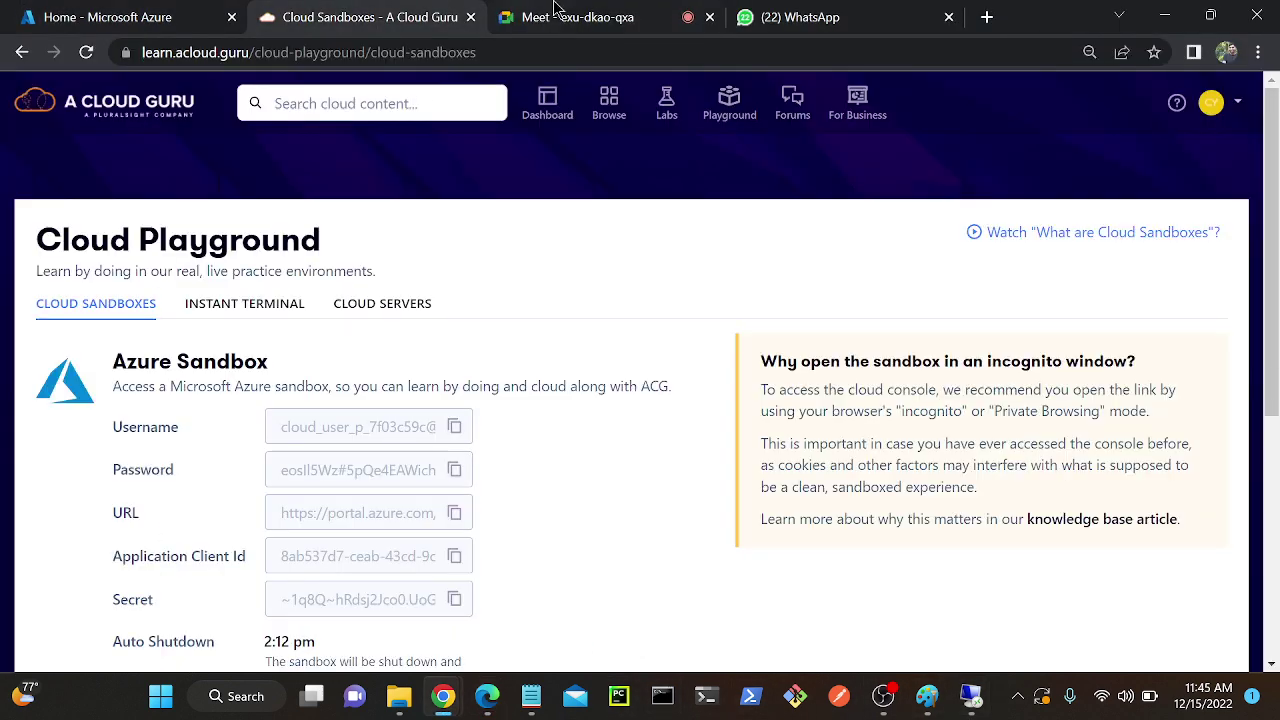
click(559, 14)
click(800, 17)
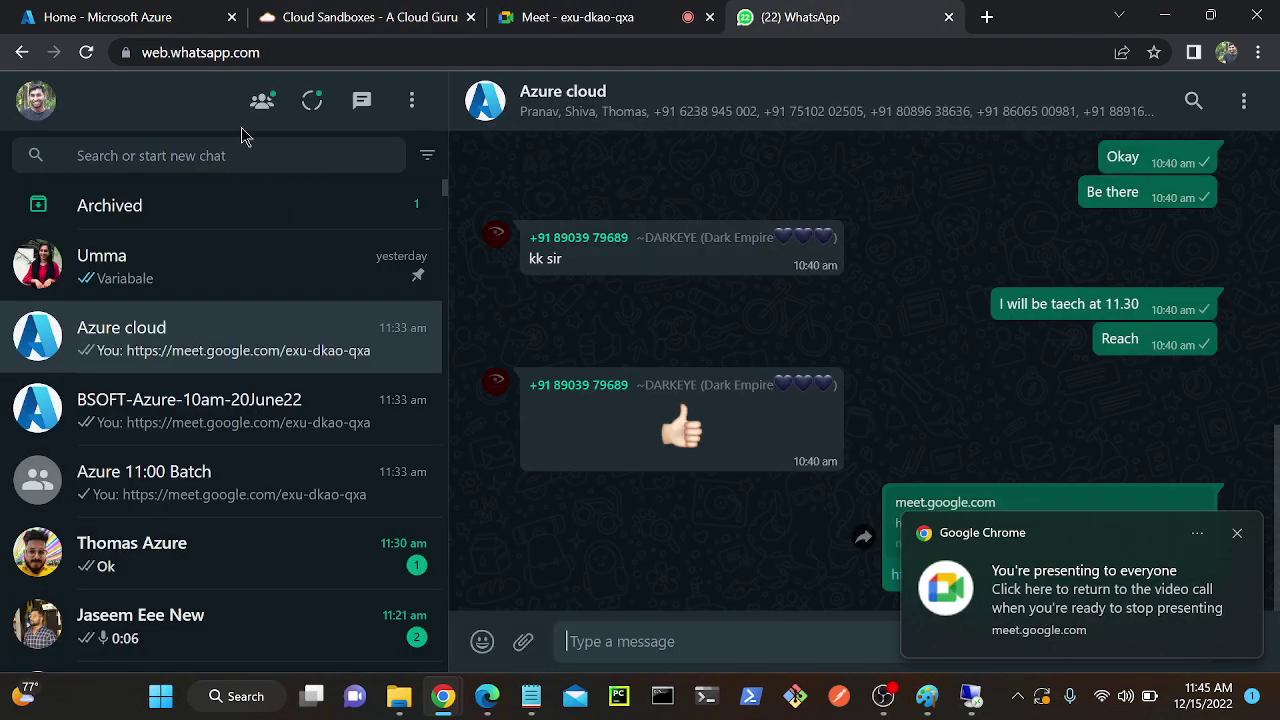
click(199, 14)
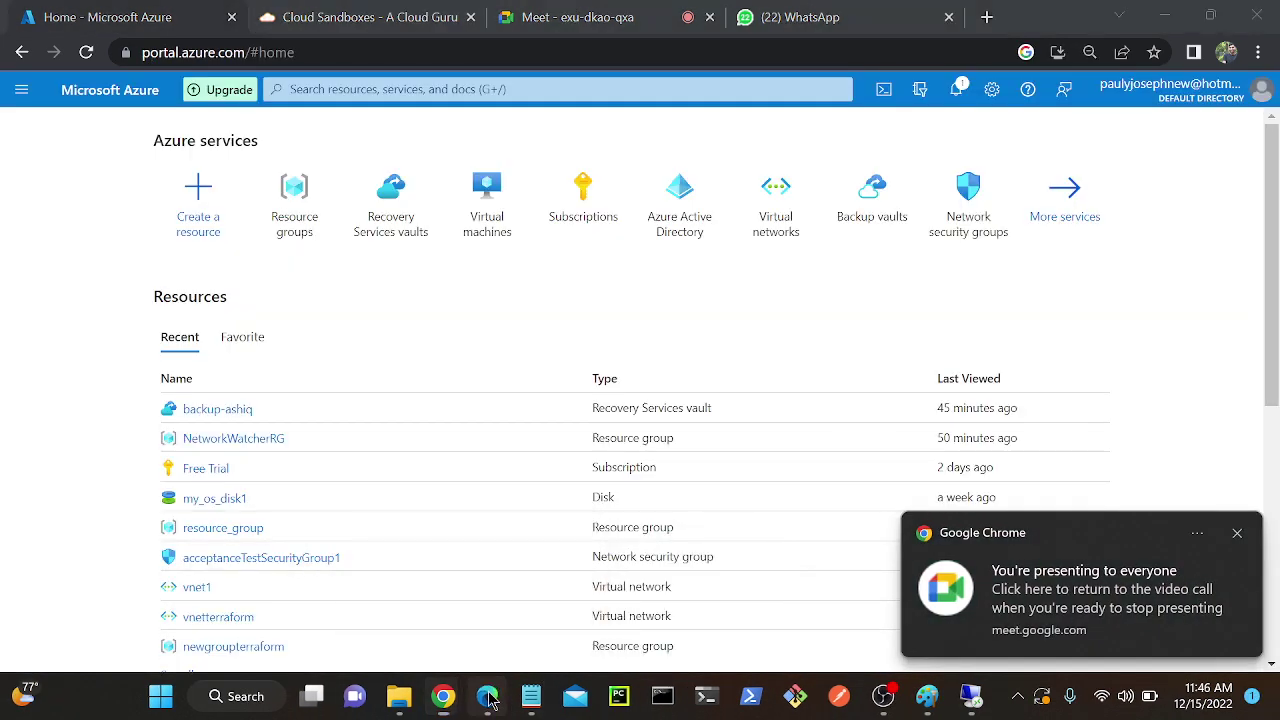
click(488, 698)
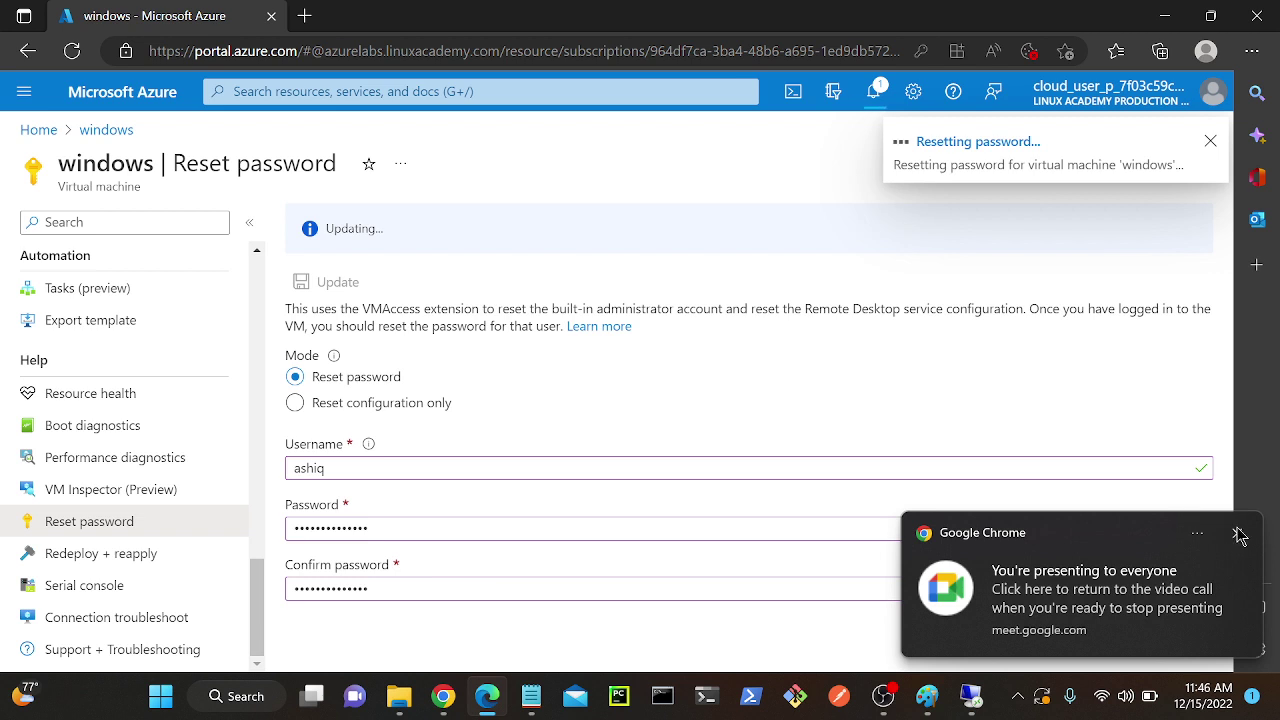
click(1237, 533)
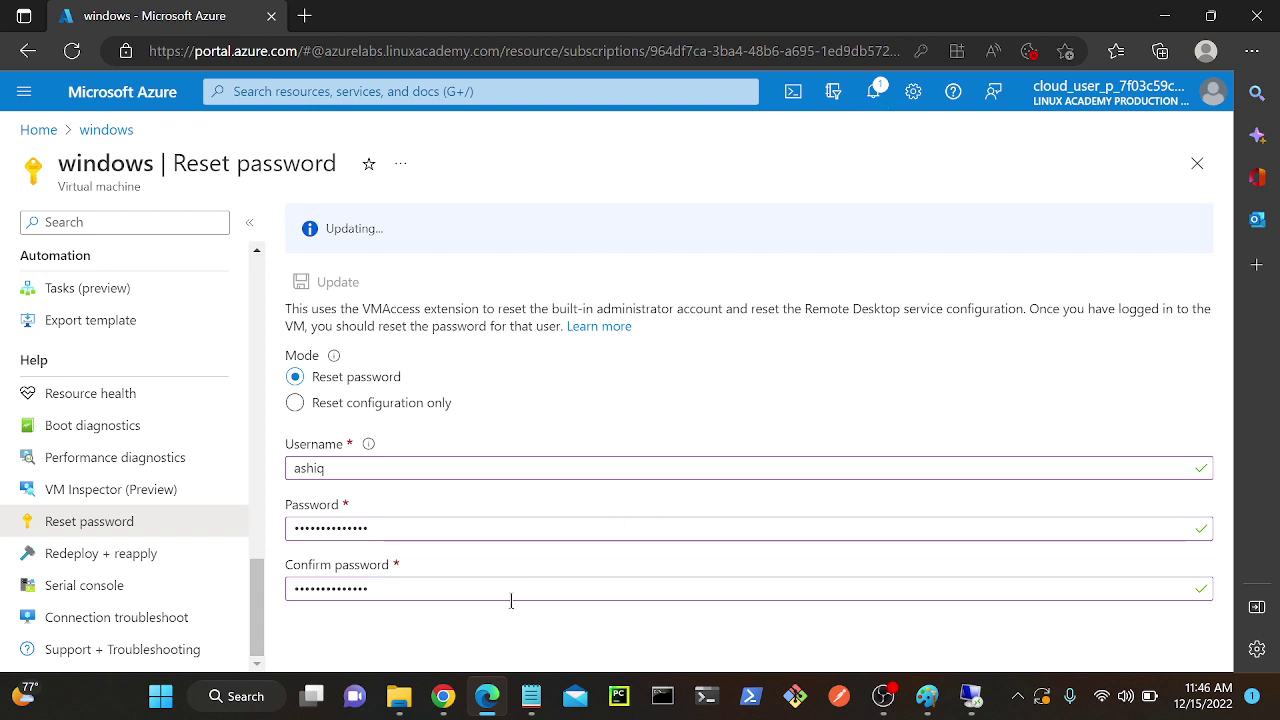
Admit the person waiting to join the Meet call.
click(443, 696)
click(363, 613)
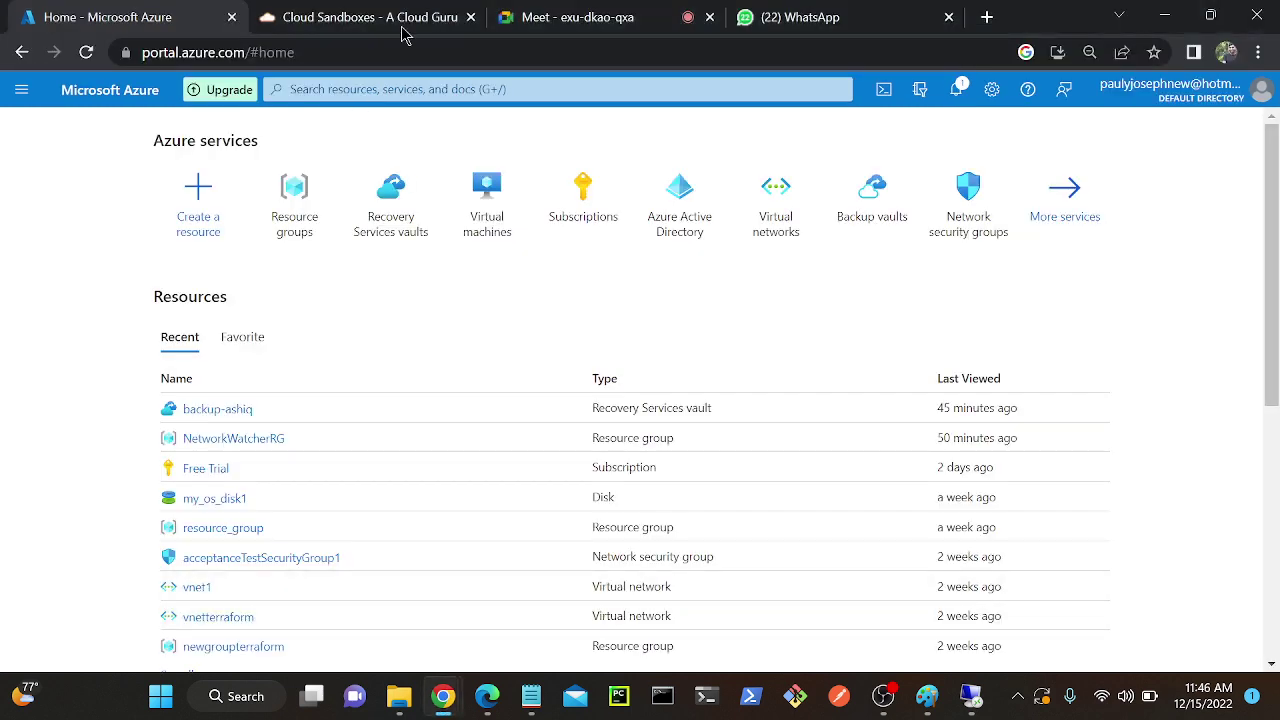
click(405, 17)
click(505, 17)
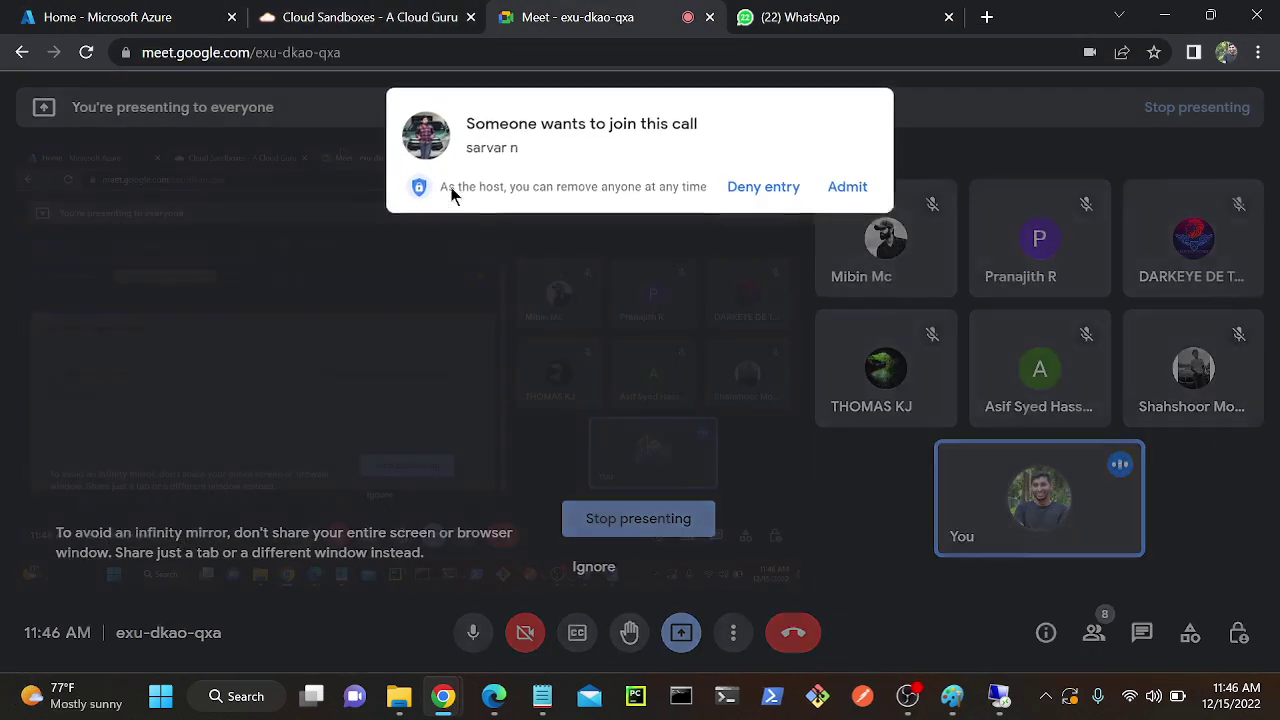
click(852, 189)
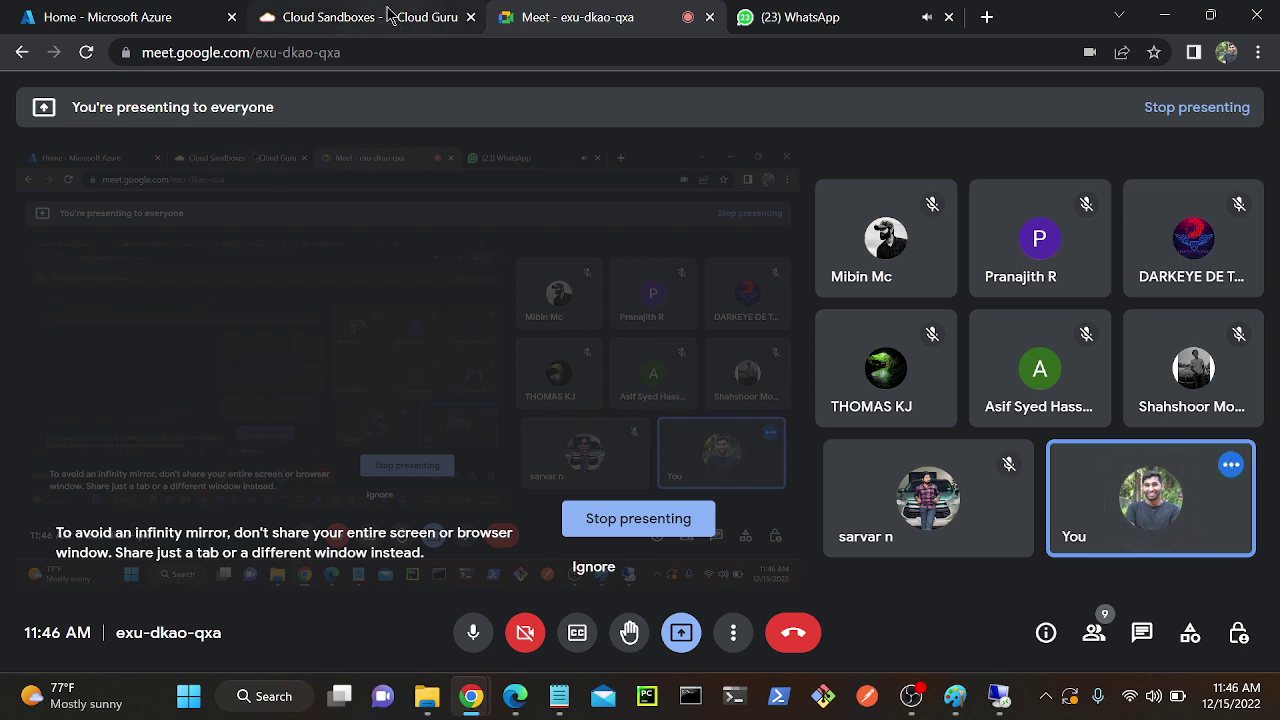
Send the replies 'done' and 'cheythu' in the Azure cloud WhatsApp chat.
click(830, 15)
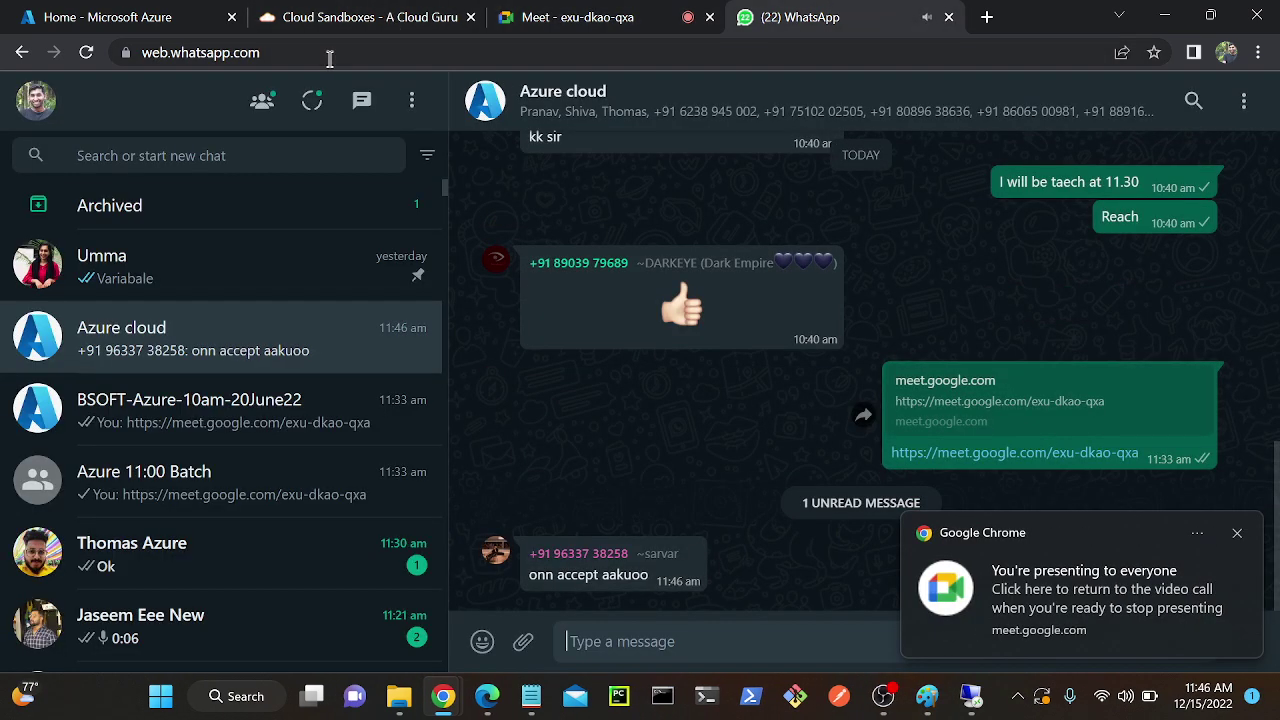
click(620, 641)
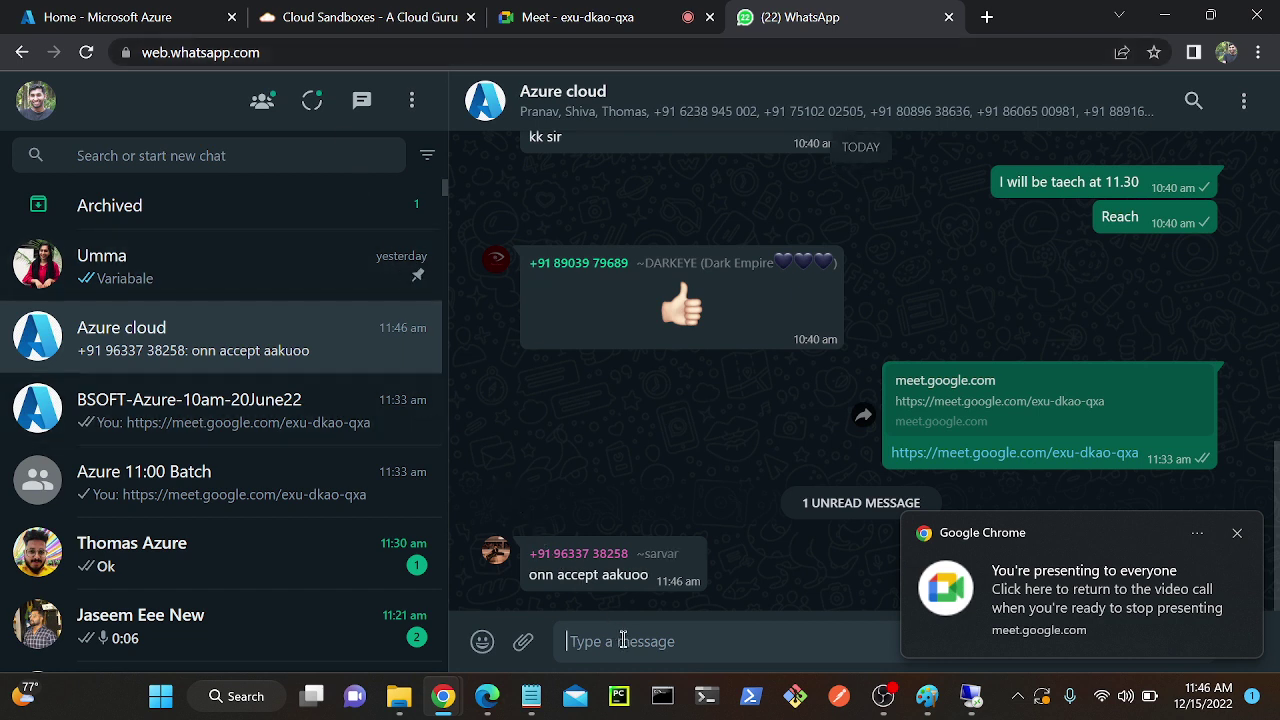
text(done)
key(Return)
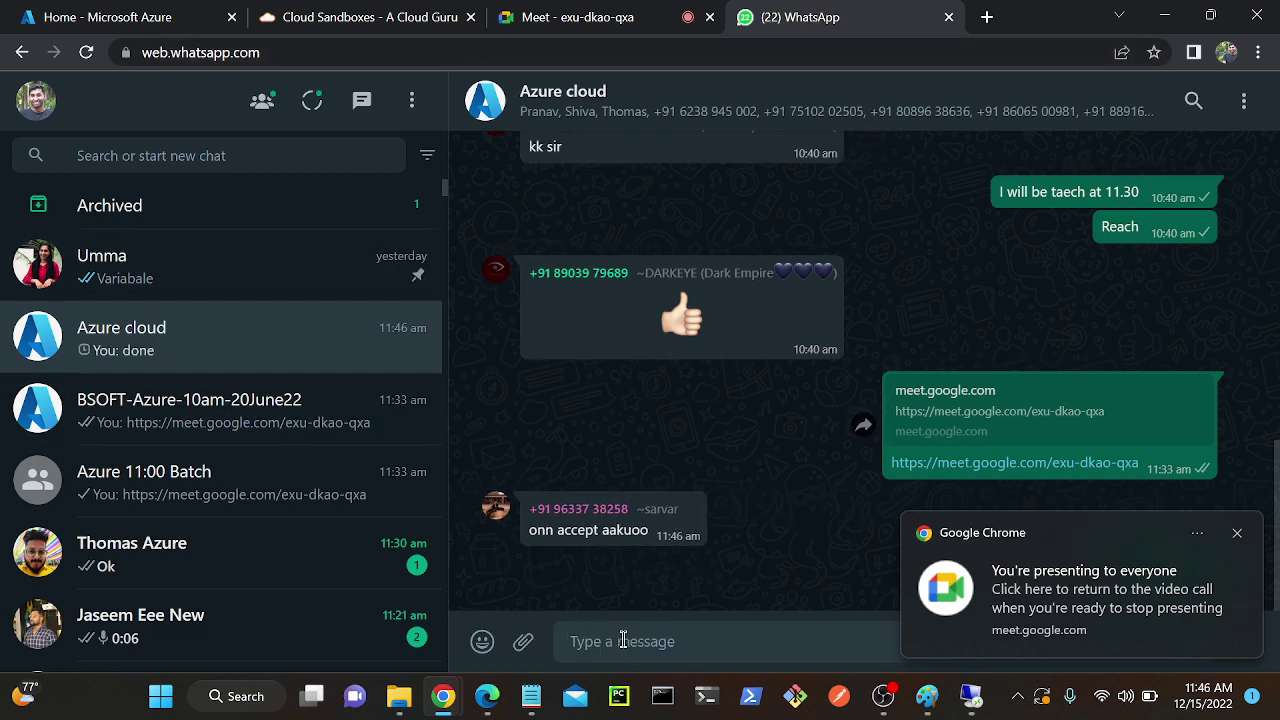
text(cheythu)
key(Return)
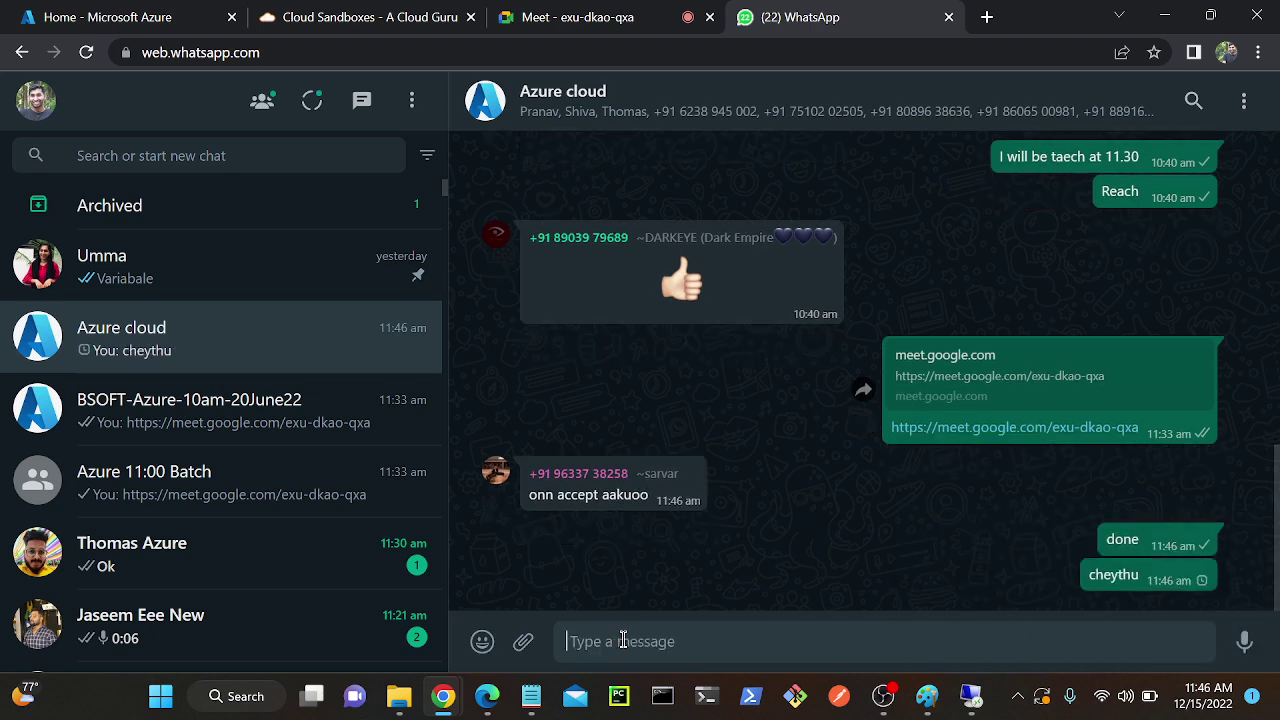
Go back through the Chrome tabs to the VM's Reset password window.
click(282, 12)
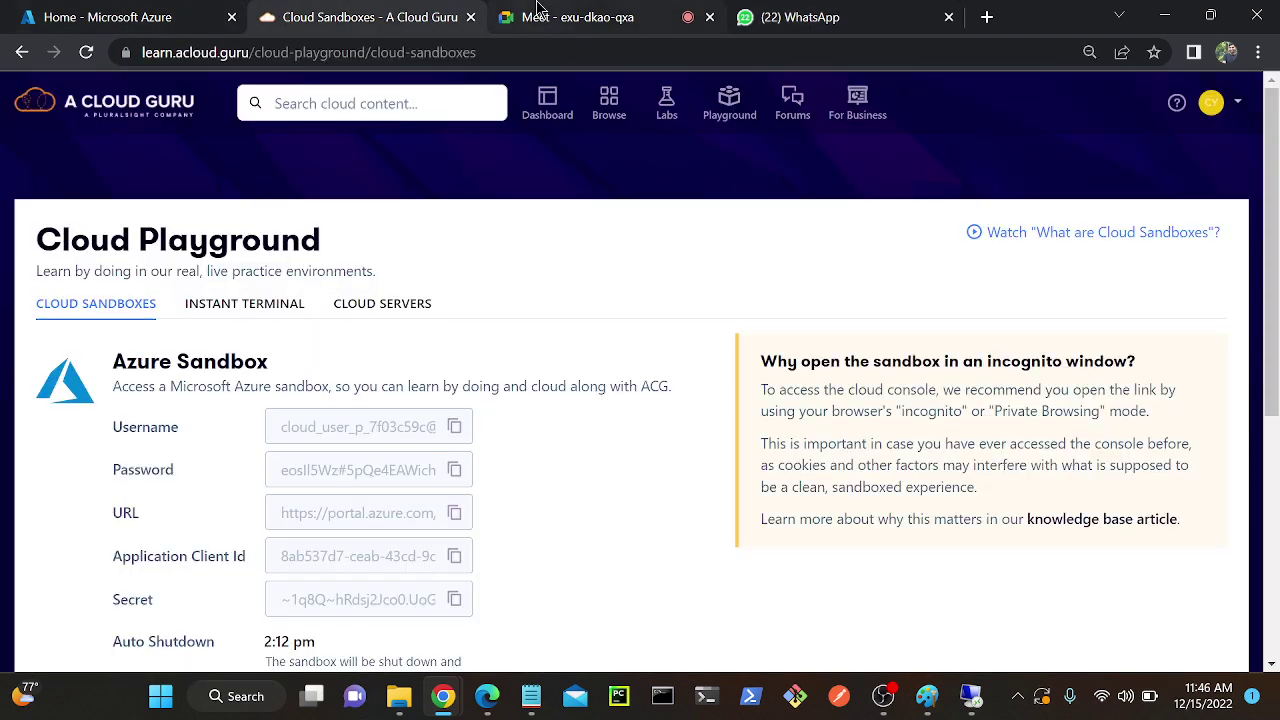
click(560, 17)
click(215, 10)
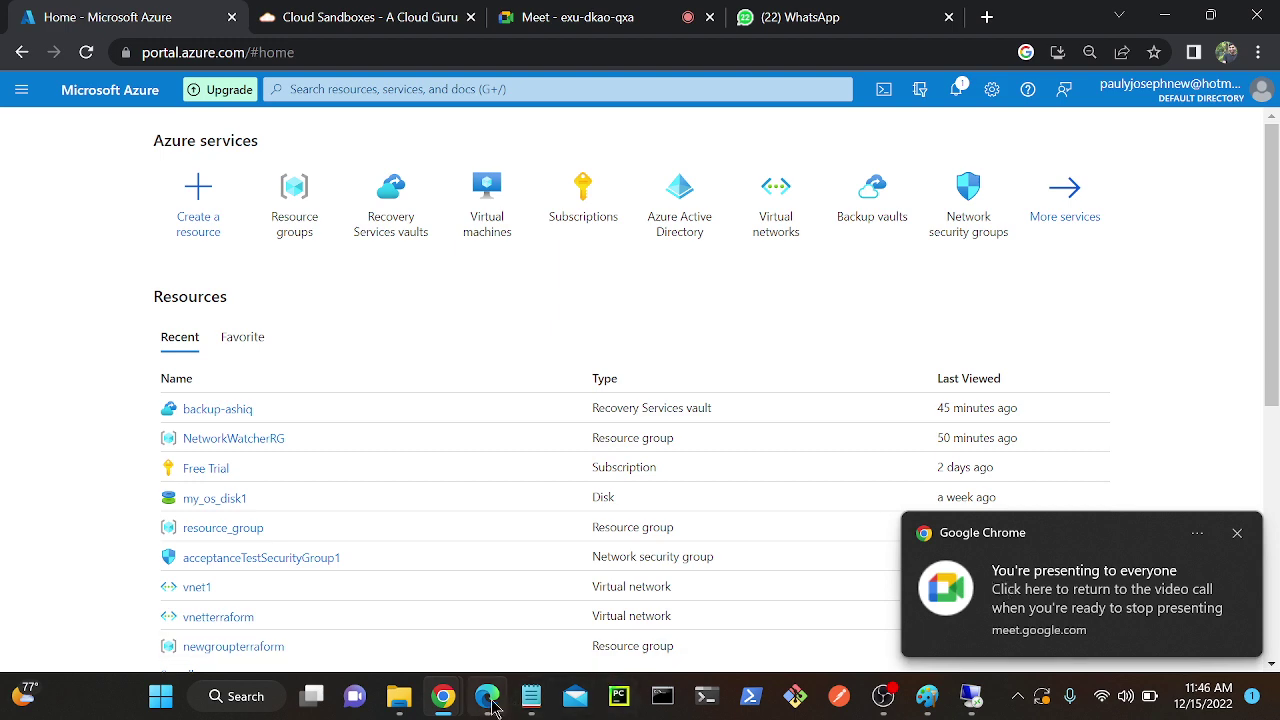
click(488, 696)
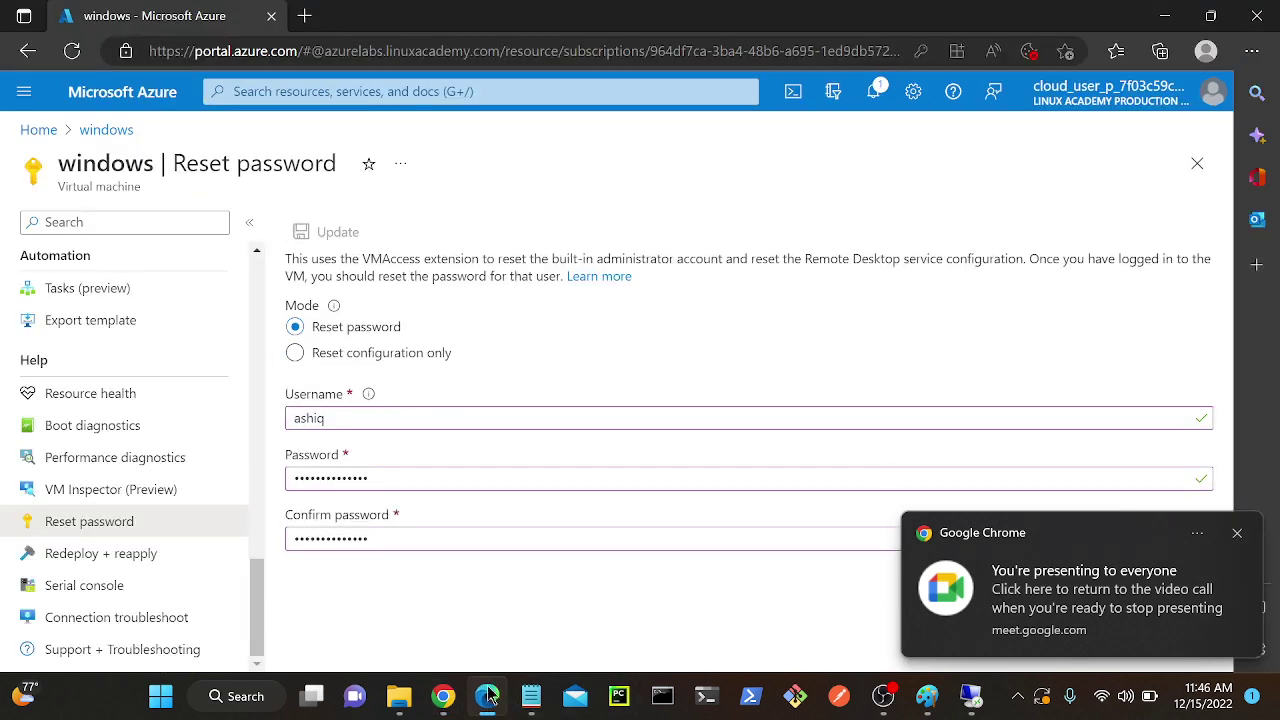
Confirm the reset succeeded, then sign in to 4.246.205.9 with the new password, accepting the certificate.
click(878, 91)
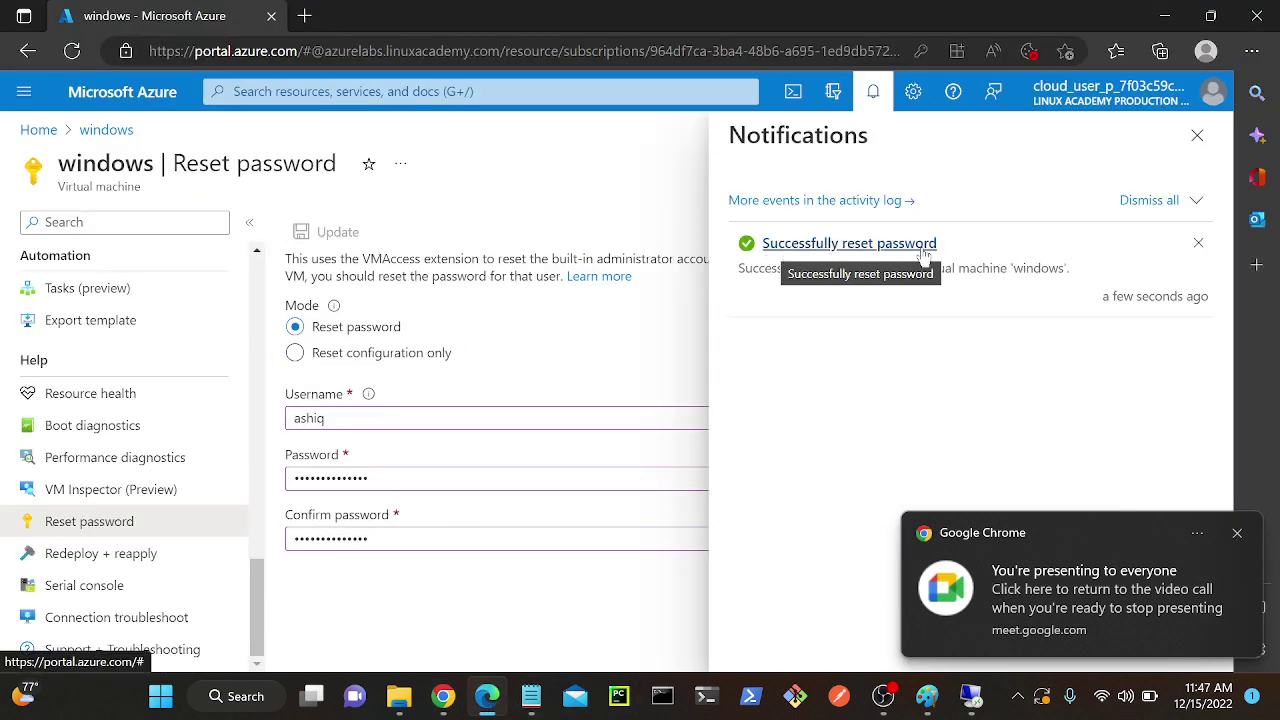
click(971, 696)
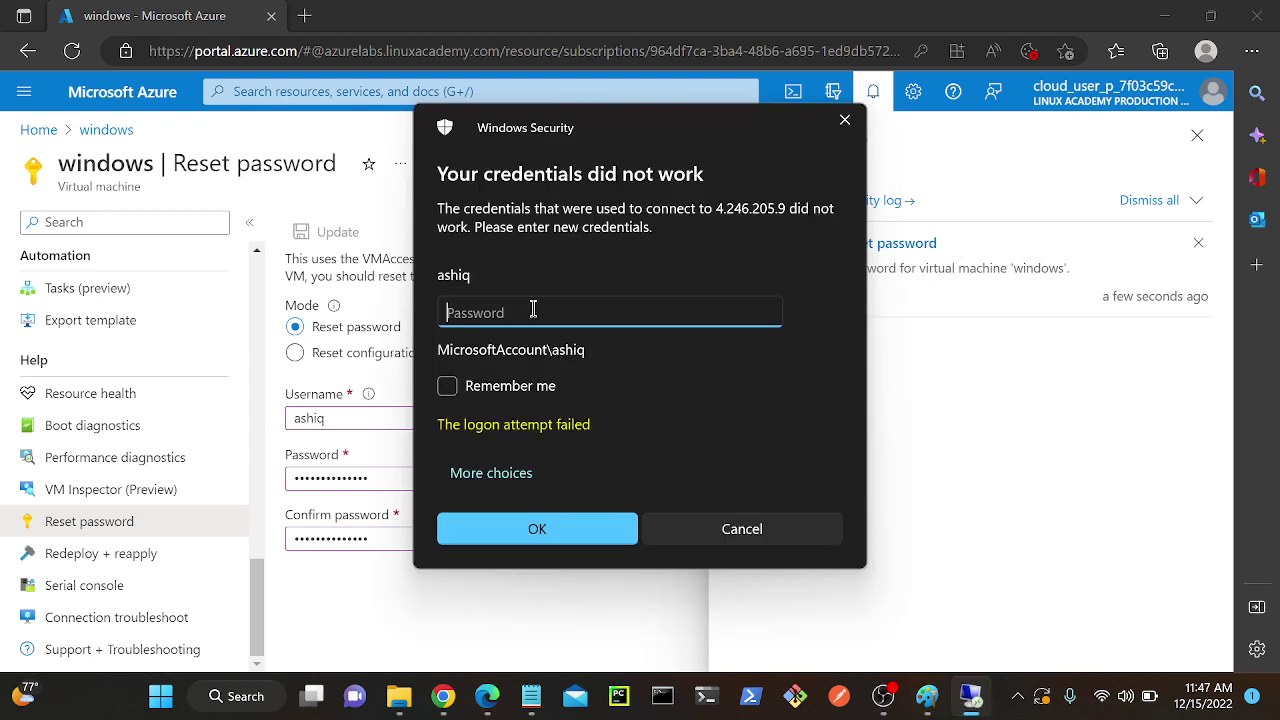
text(•)
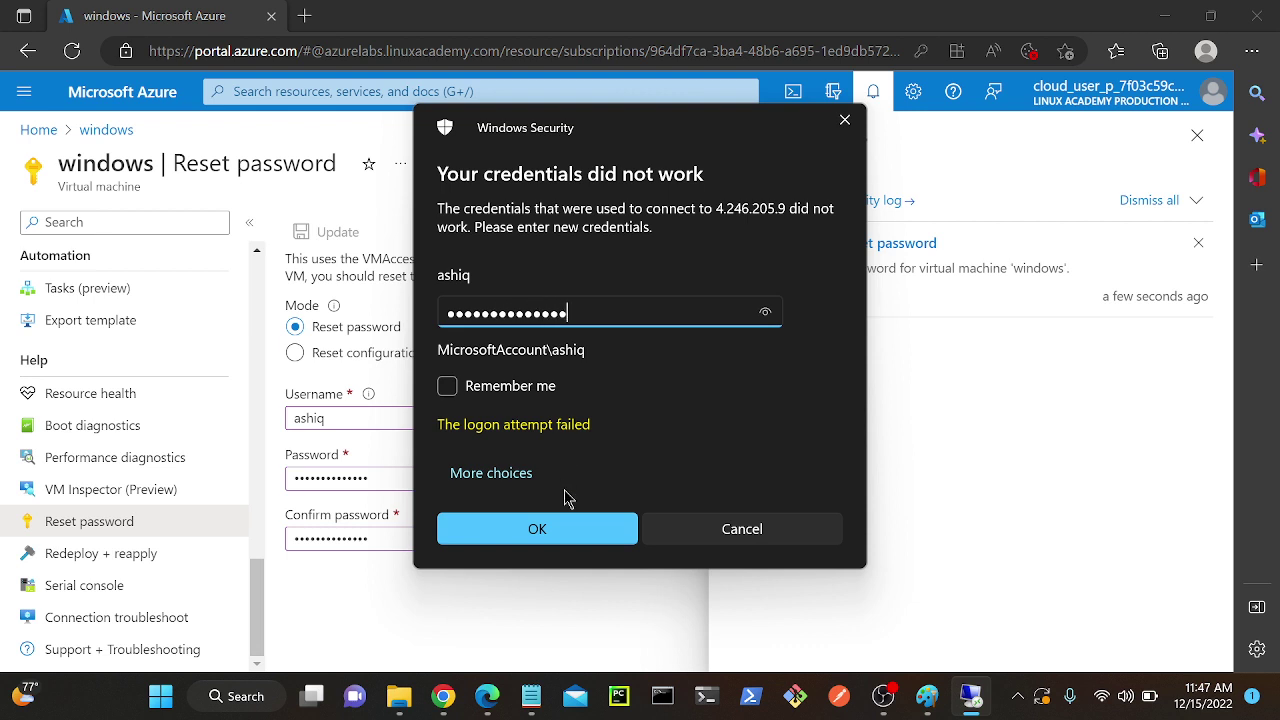
click(570, 535)
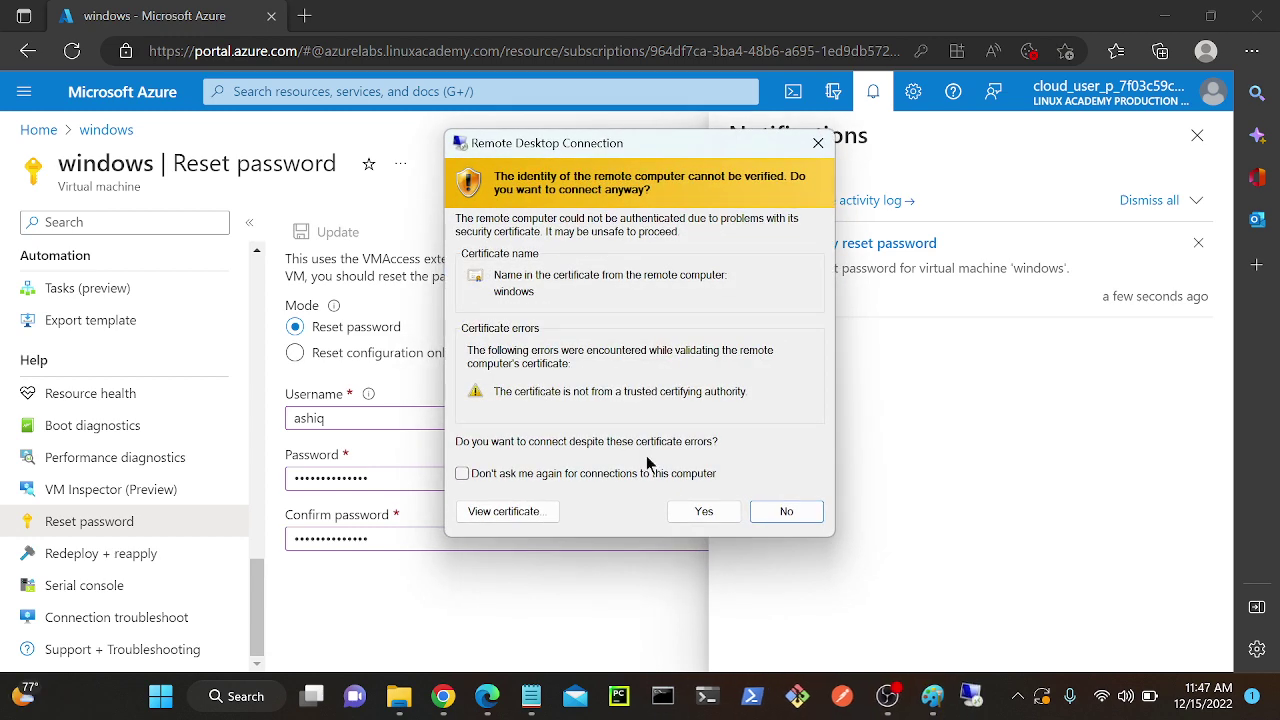
click(704, 511)
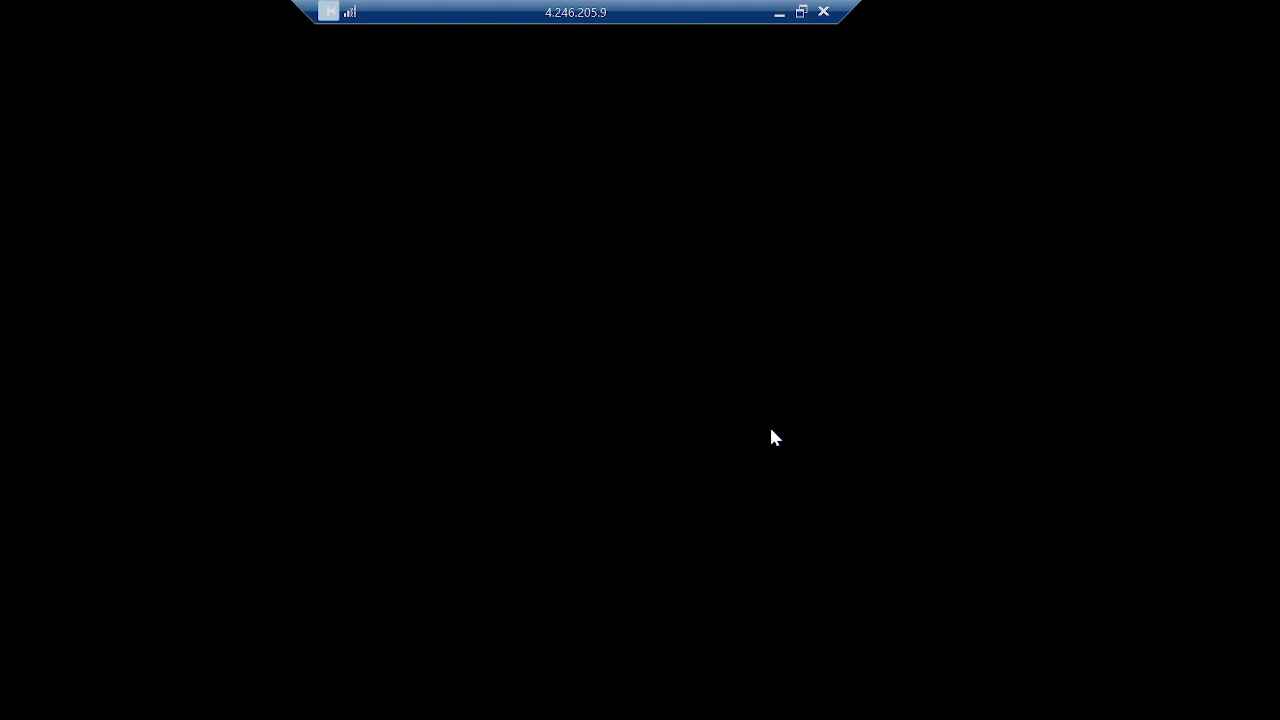
click(778, 13)
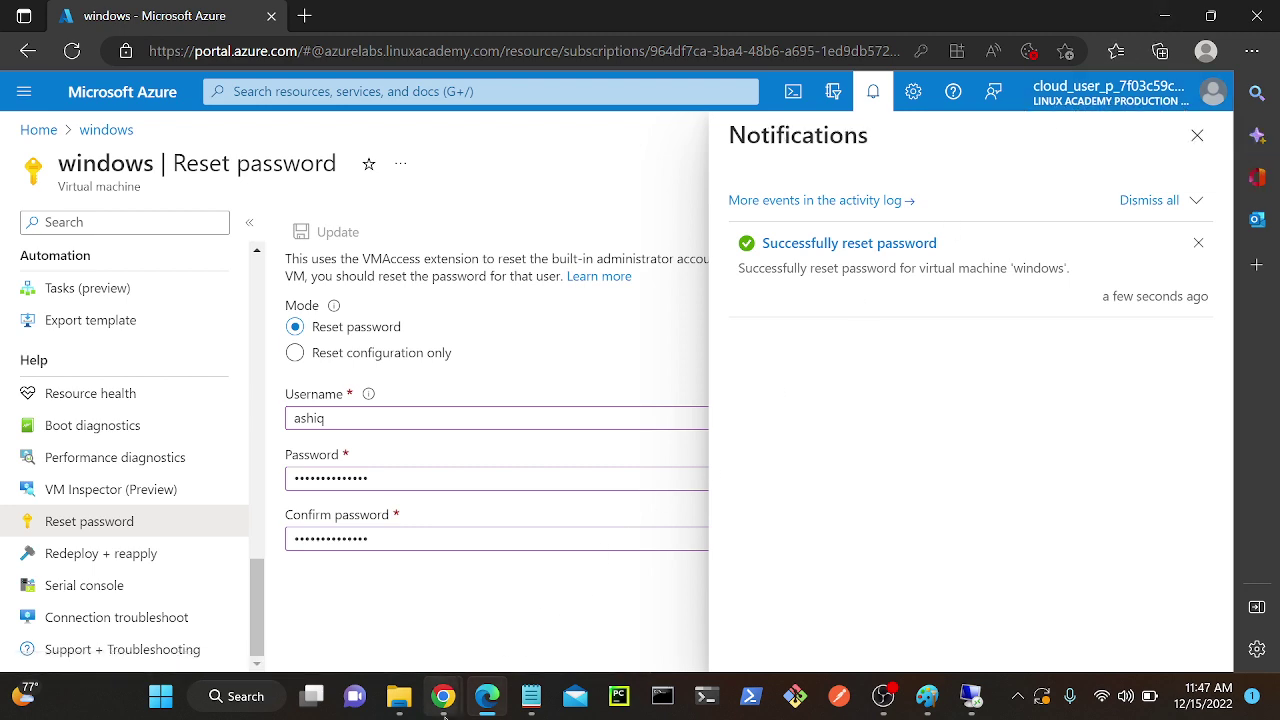
Open backup-ashiq from Recovery Services vaults and start a new + Backup goal.
click(441, 714)
click(357, 580)
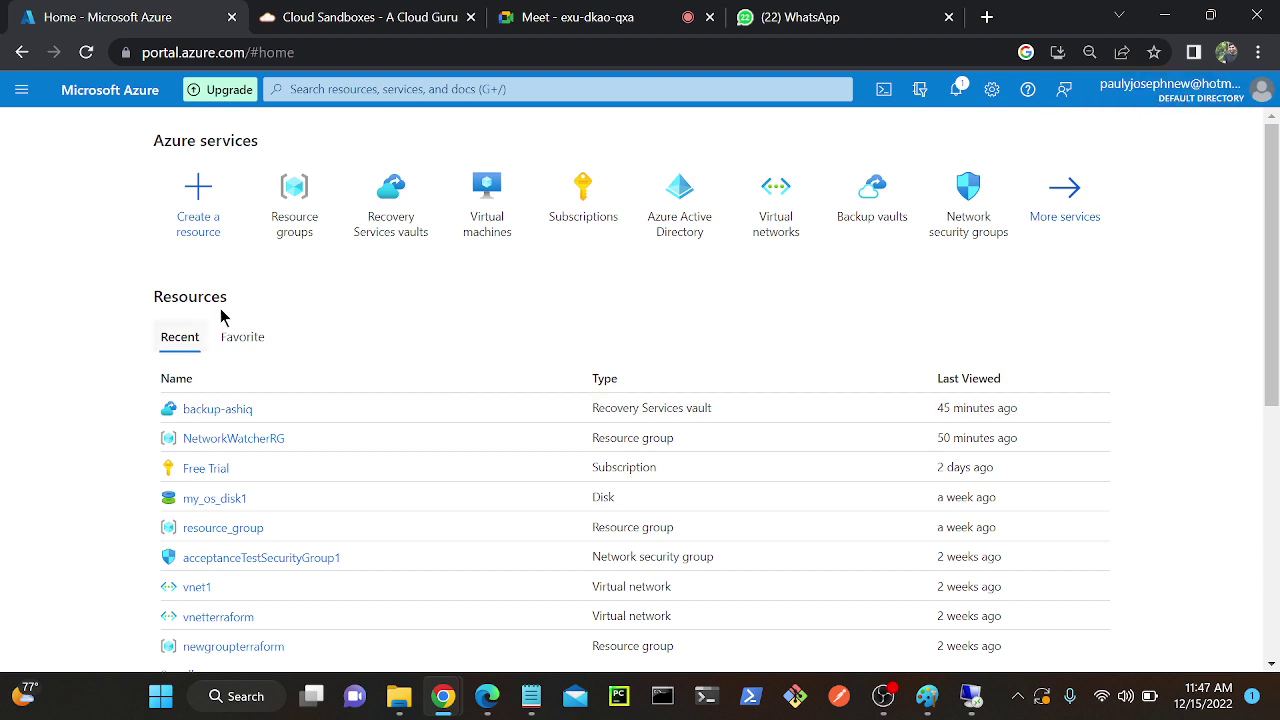
click(390, 218)
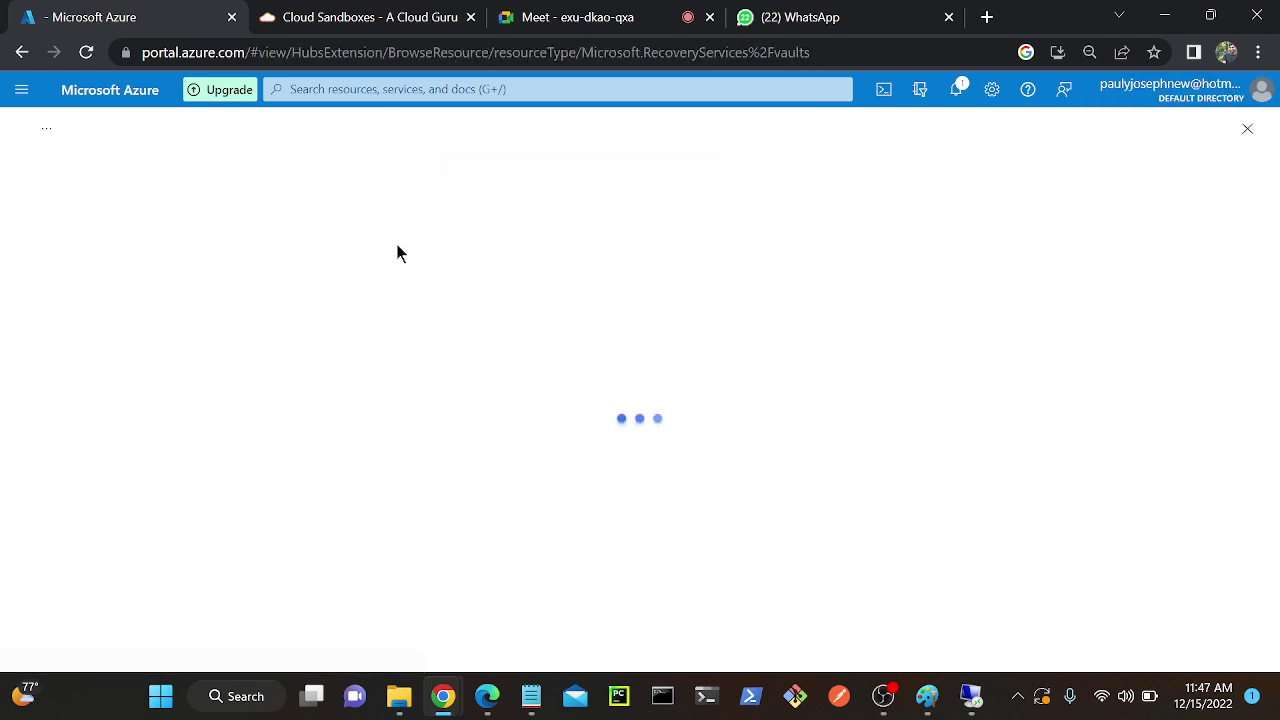
click(274, 437)
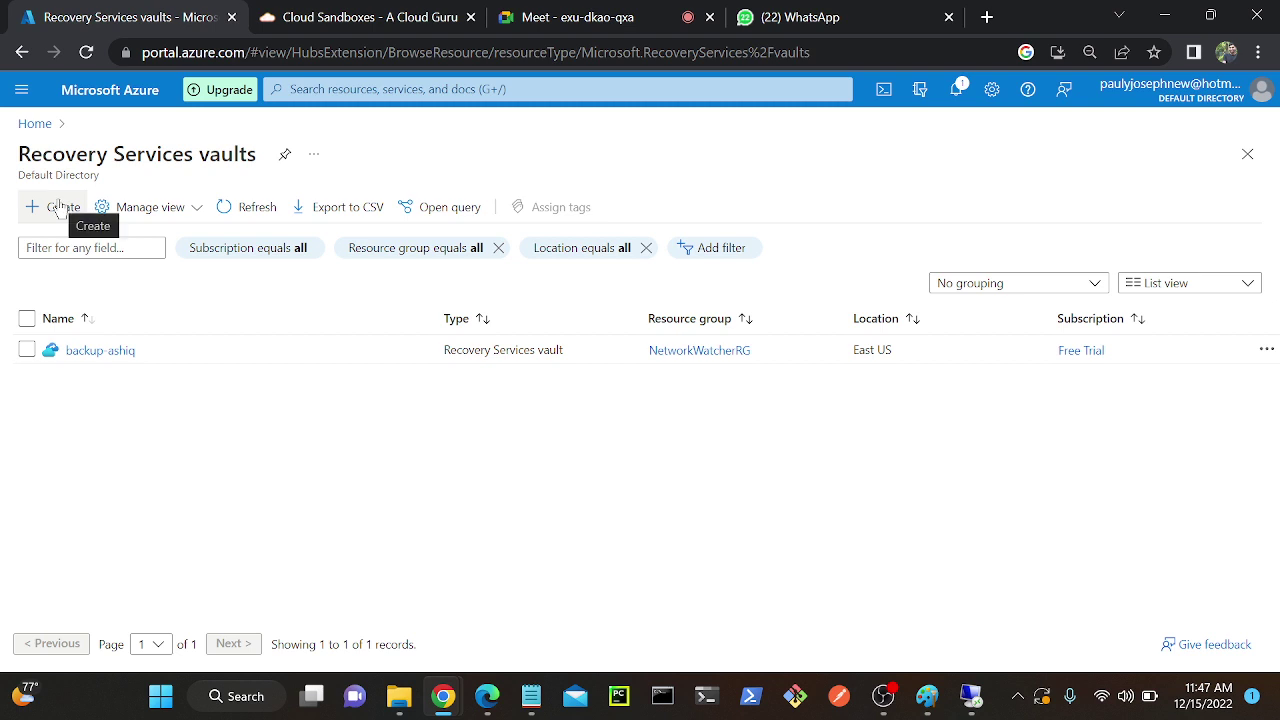
click(95, 354)
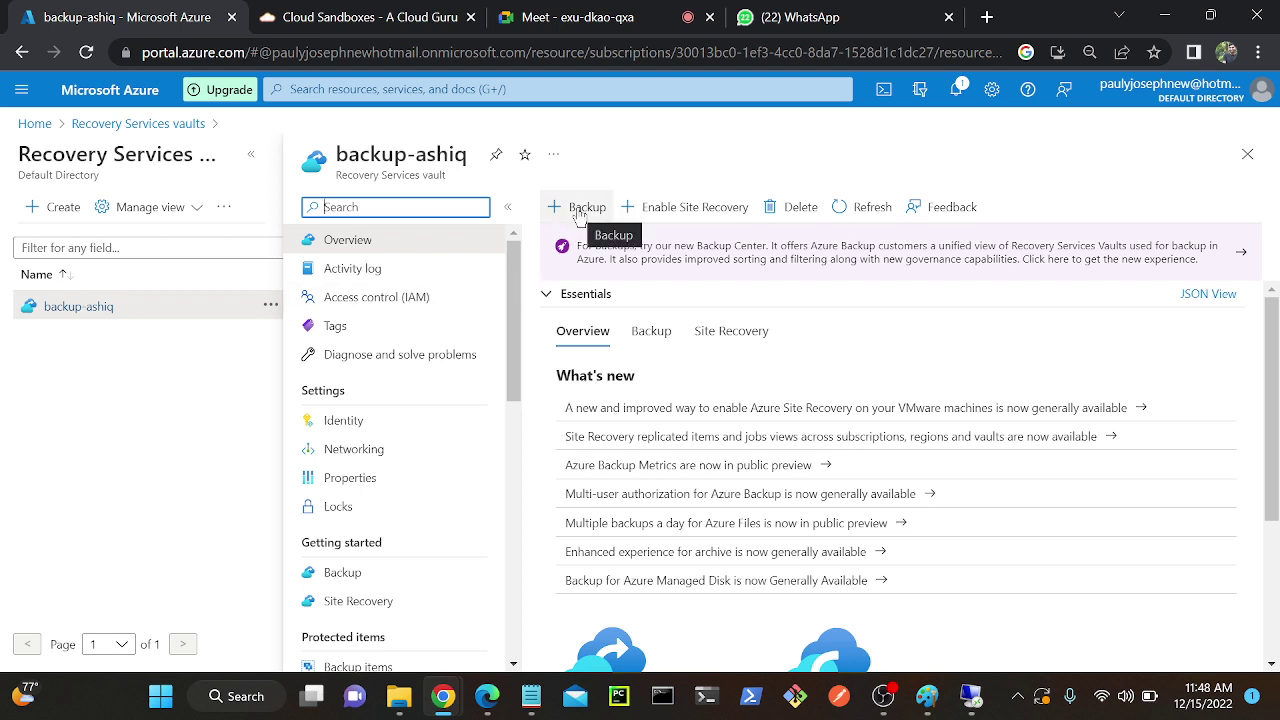
click(580, 210)
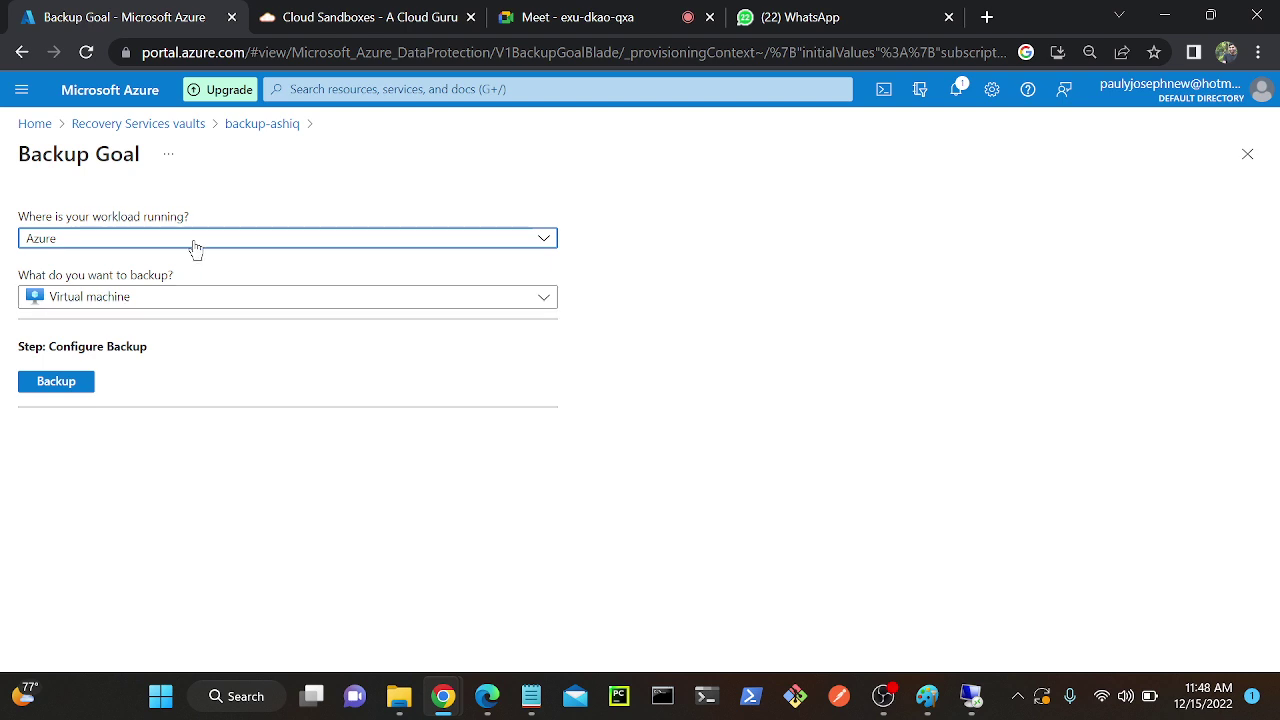
Admit the waiting participant to the video call, then set the workload location to On-Premises.
click(565, 17)
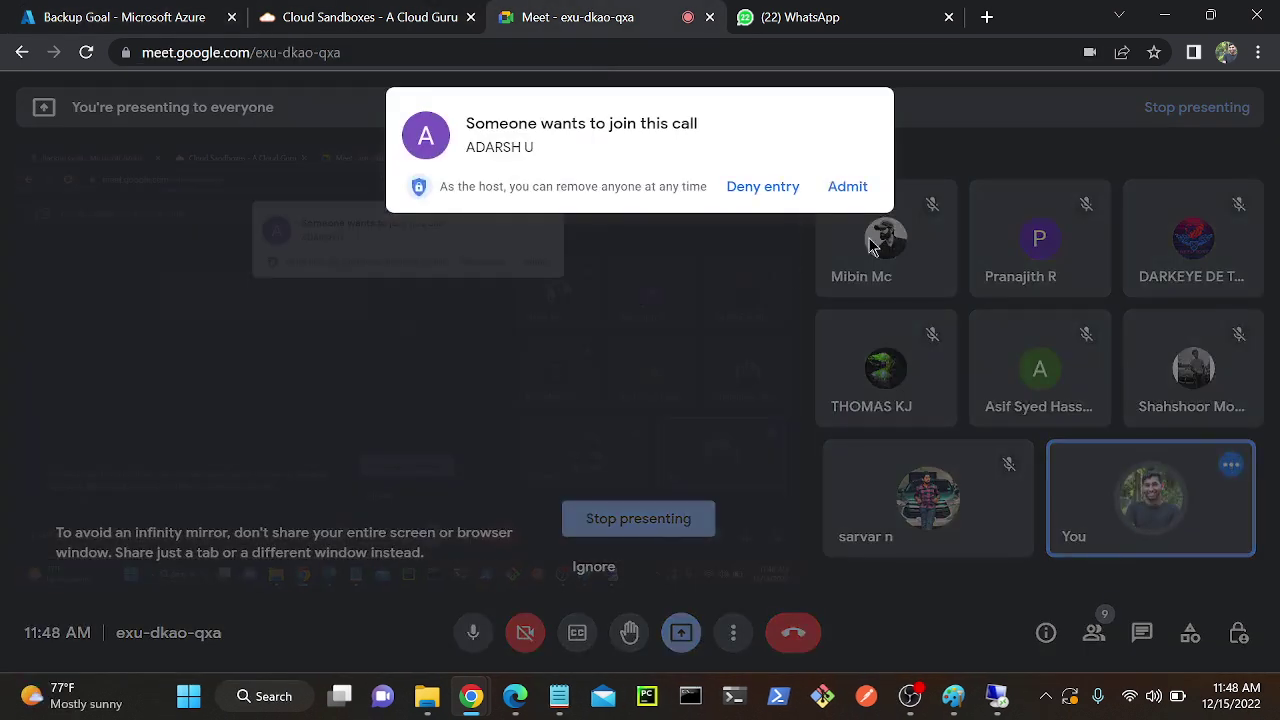
click(870, 196)
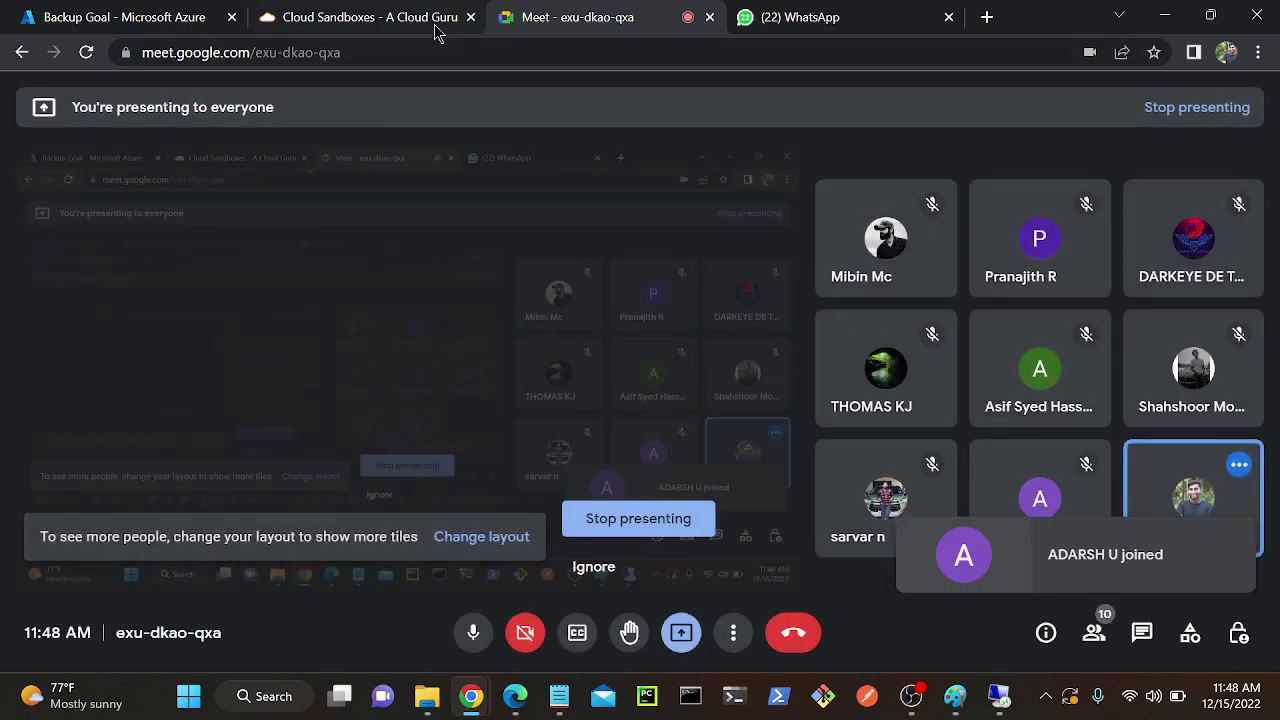
click(107, 14)
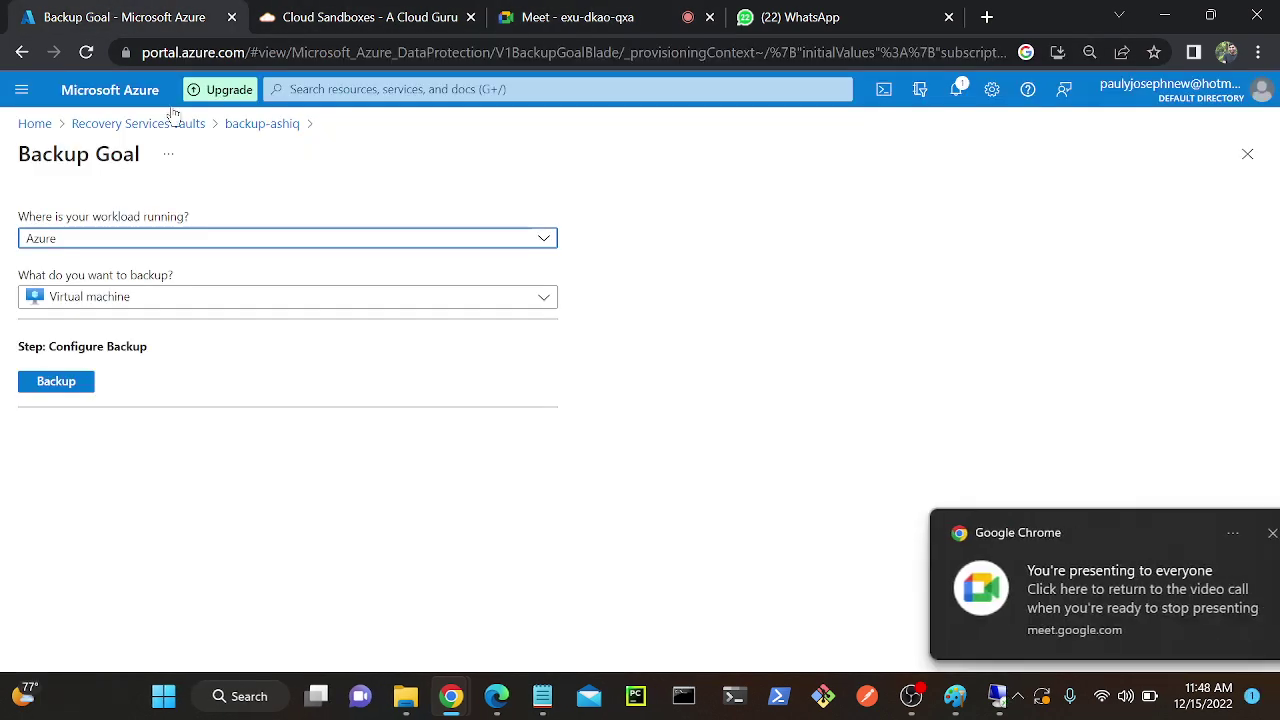
click(100, 238)
click(60, 350)
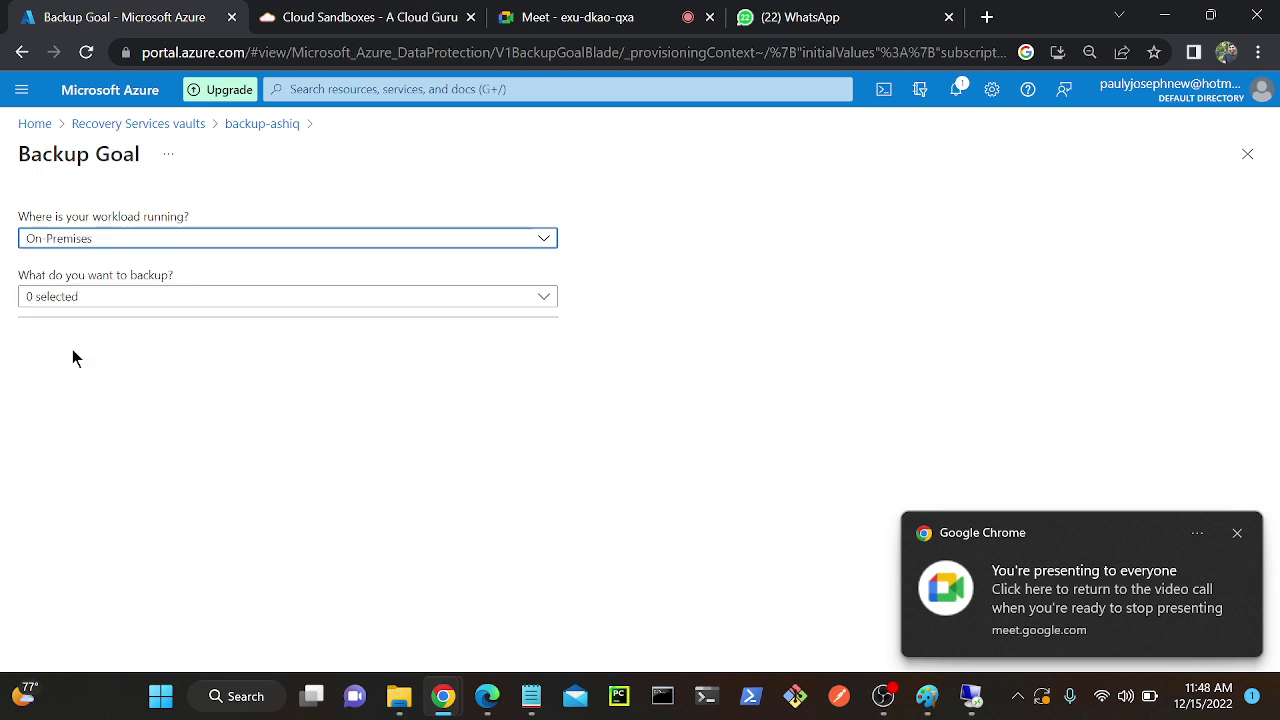
Tick Files and folders, then try the Hyper-V, VMware, SQL Server and SharePoint backup options.
click(70, 296)
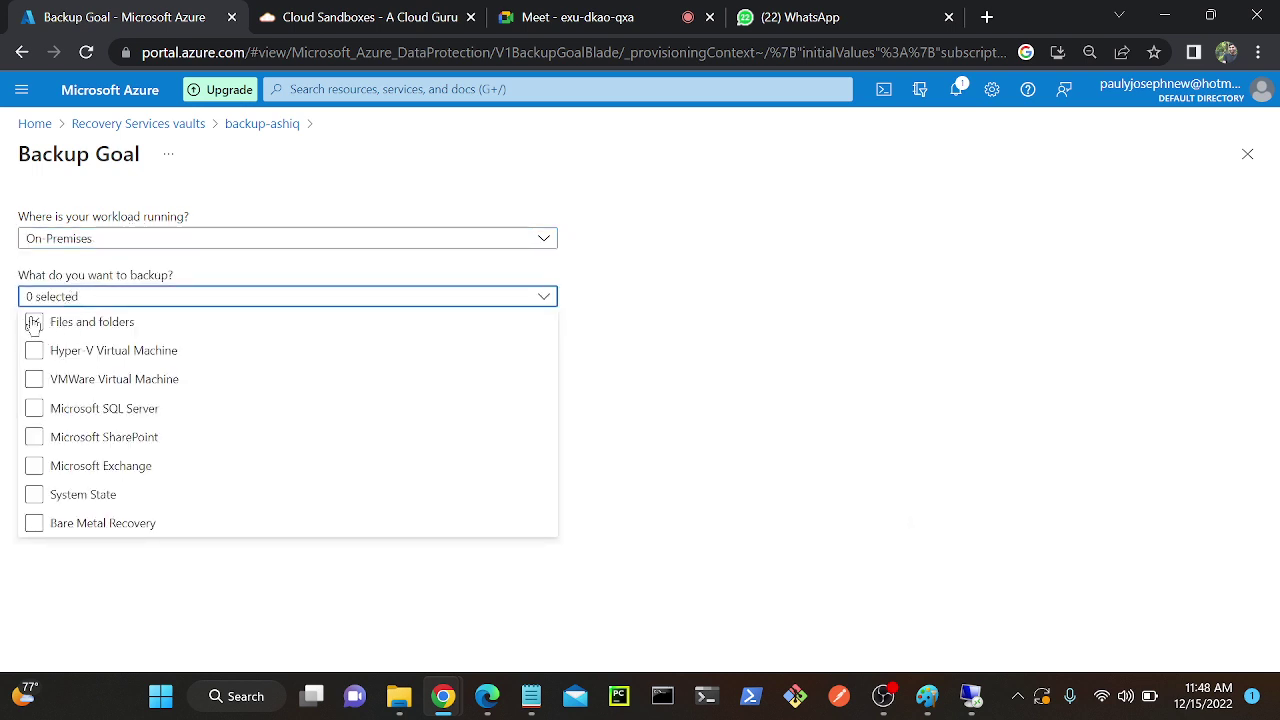
click(34, 322)
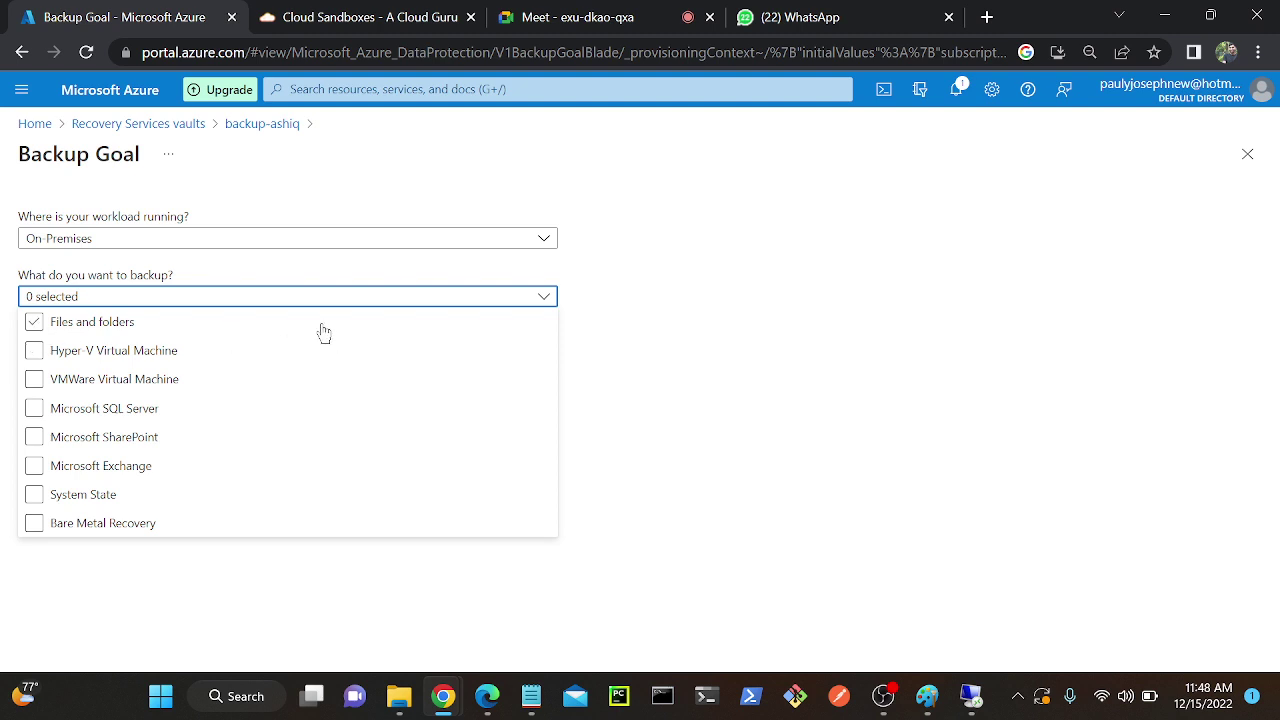
click(34, 352)
click(64, 381)
click(112, 412)
click(78, 405)
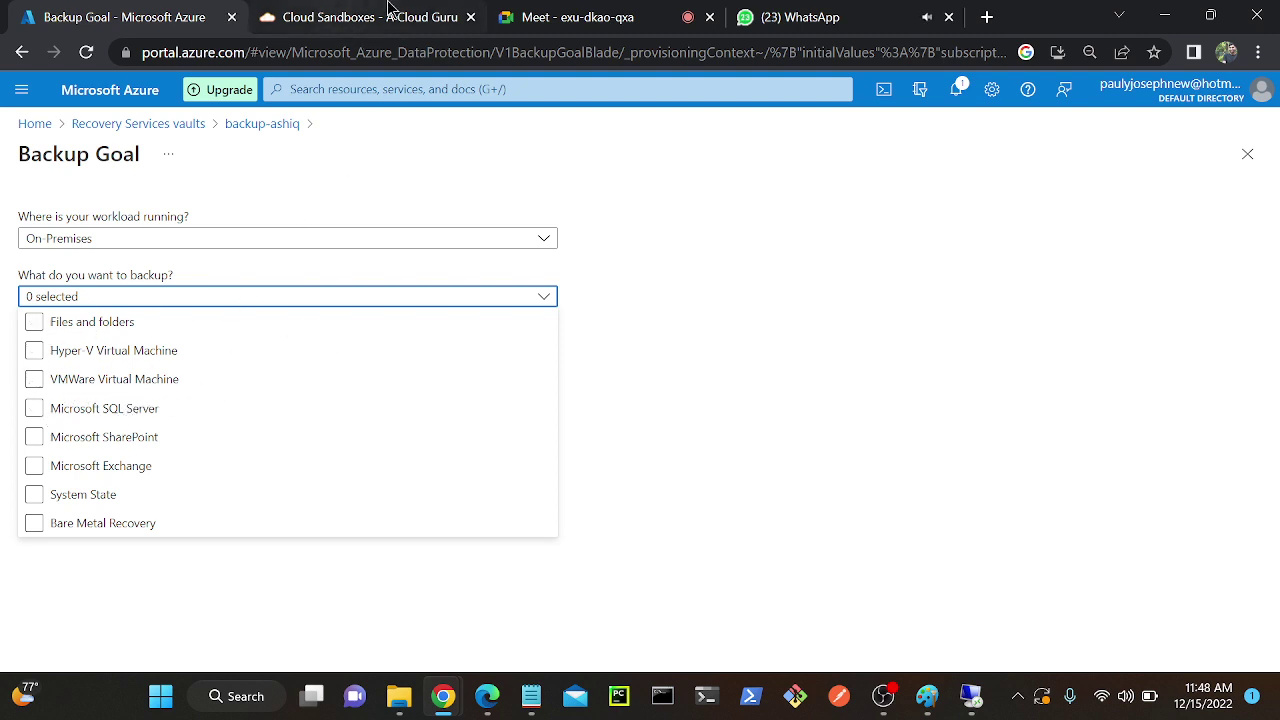
click(68, 350)
click(88, 463)
click(80, 494)
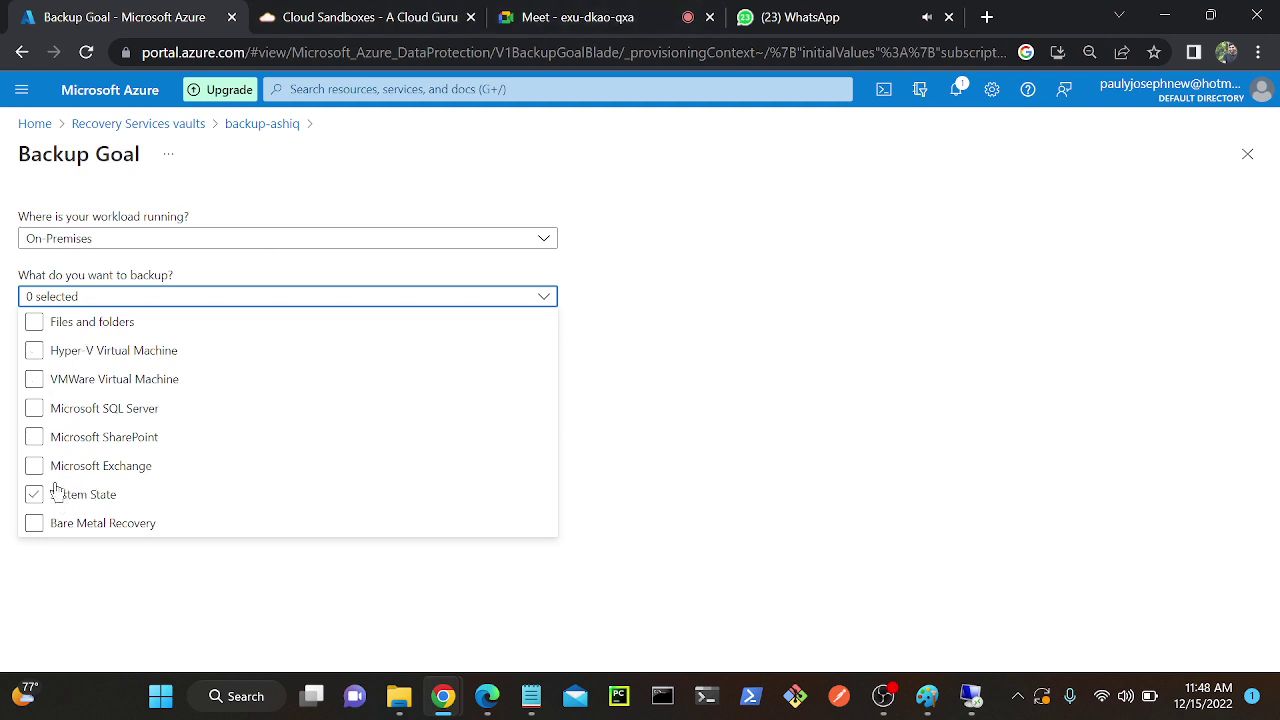
click(74, 443)
After trying Exchange and Hyper-V, settle on Files and folders only and close the list.
click(77, 460)
click(60, 523)
click(80, 408)
click(140, 408)
click(68, 462)
click(36, 350)
click(62, 348)
click(182, 352)
click(337, 330)
click(35, 323)
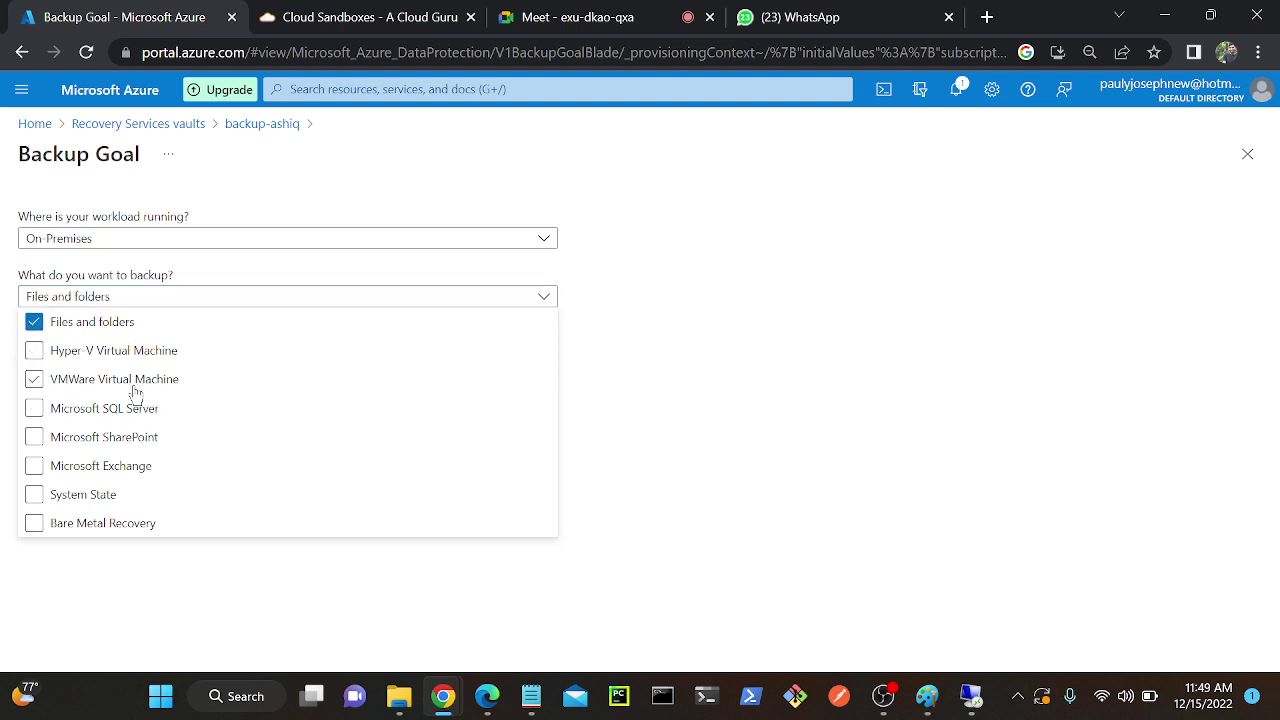
click(702, 341)
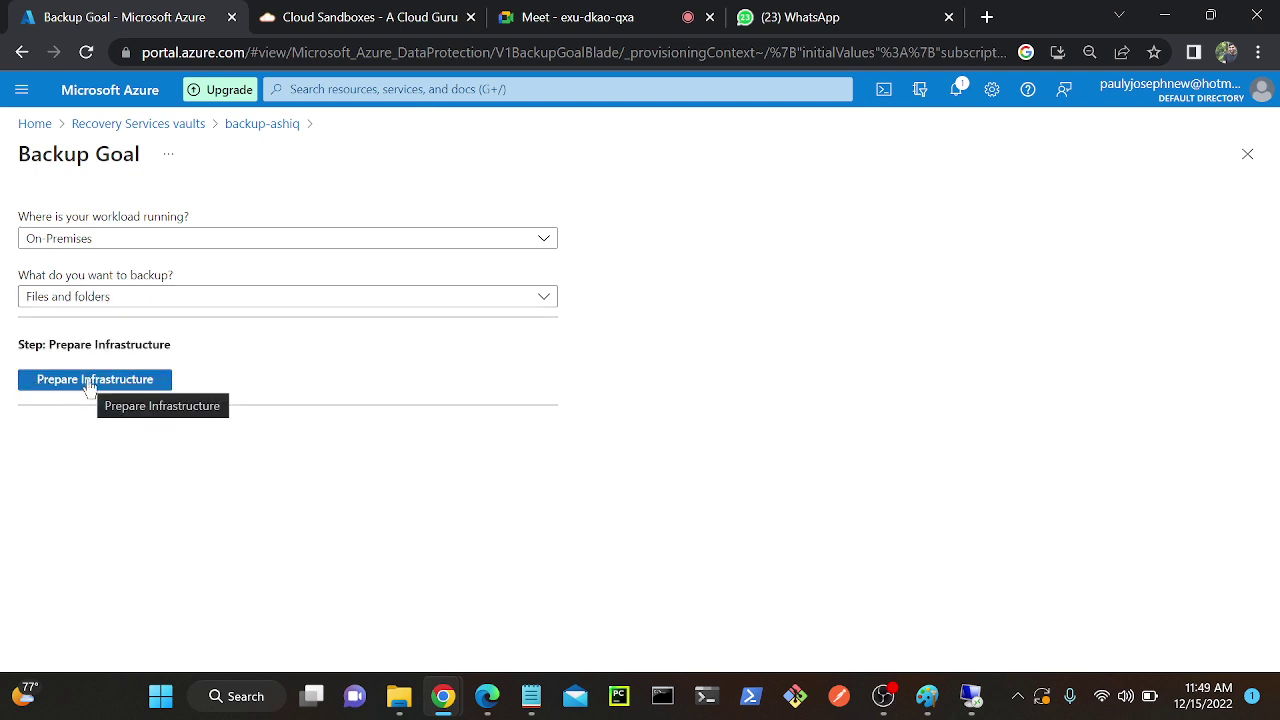
Open Prepare infrastructure and enable the vault credentials download option.
click(89, 381)
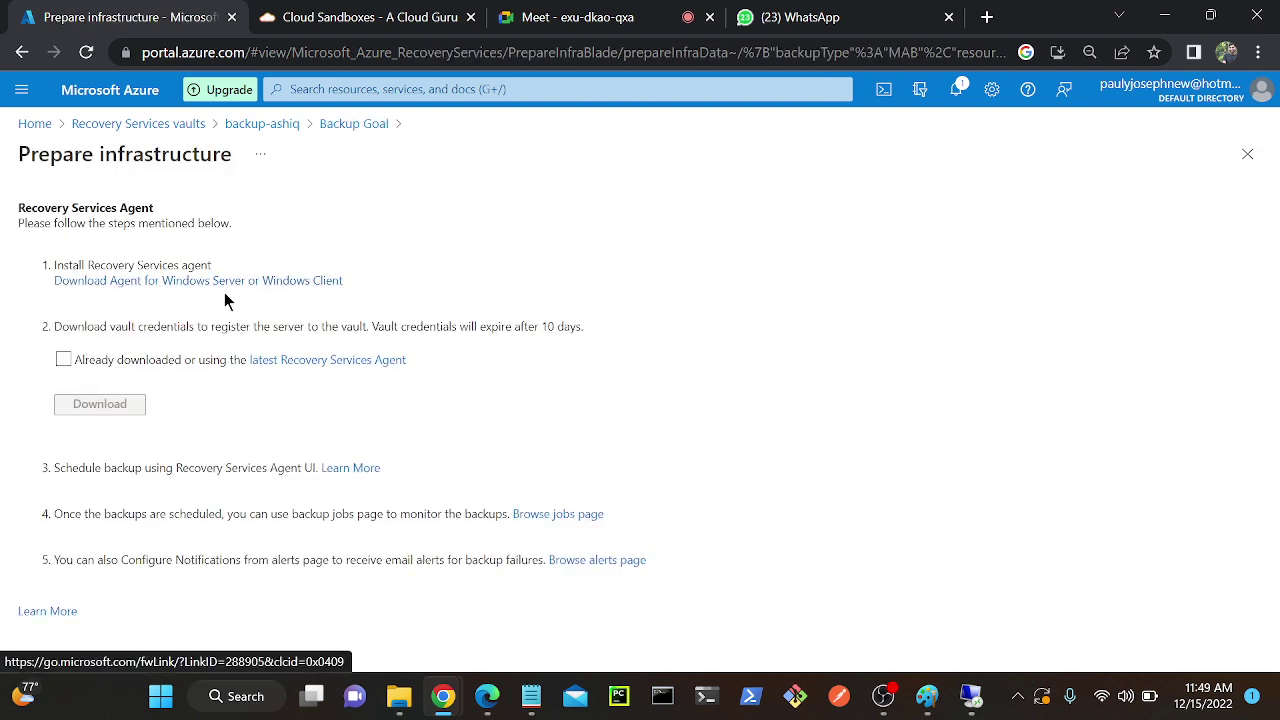
click(63, 360)
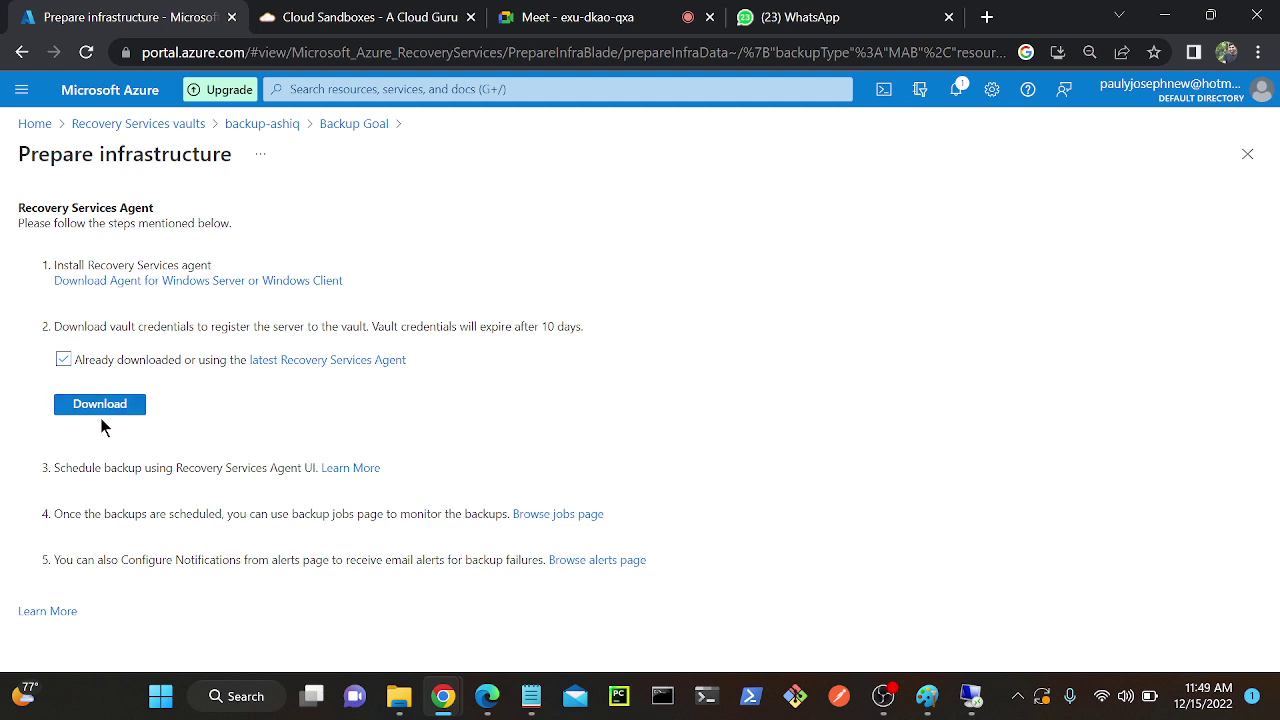
drag(68, 325, 329, 326)
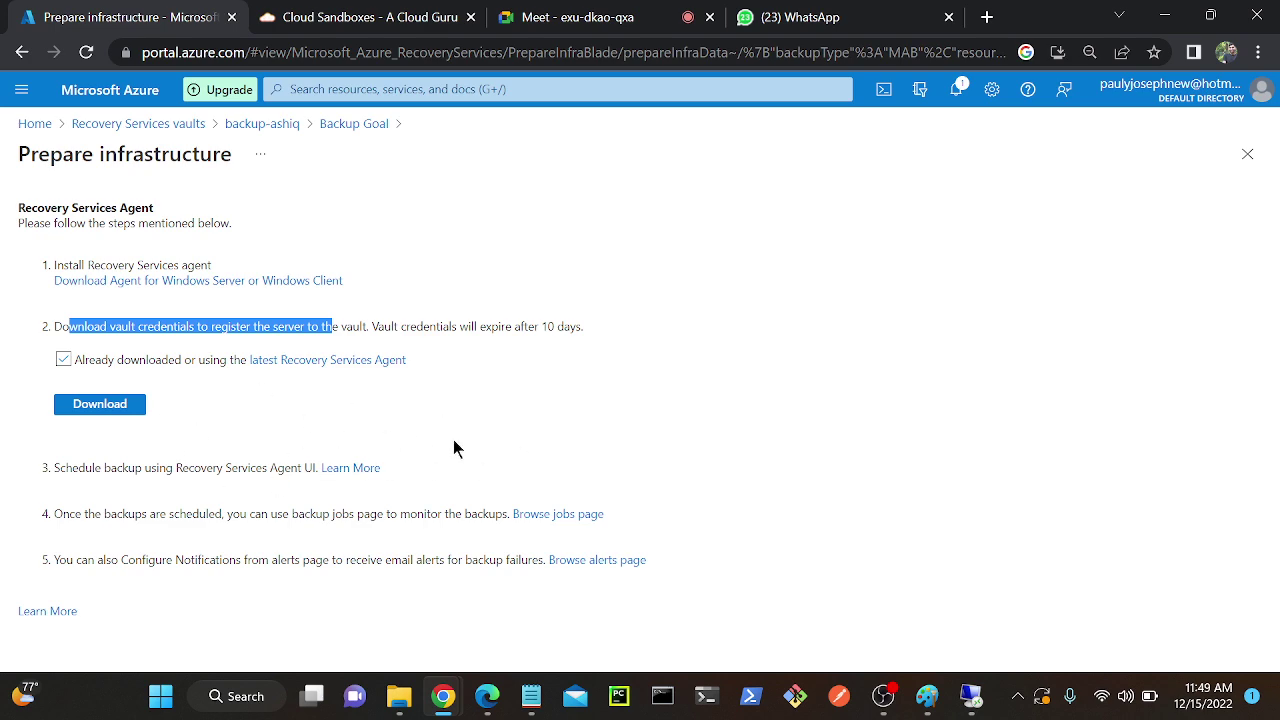
Minimize the browser and switch back to the remote VM session.
click(1164, 16)
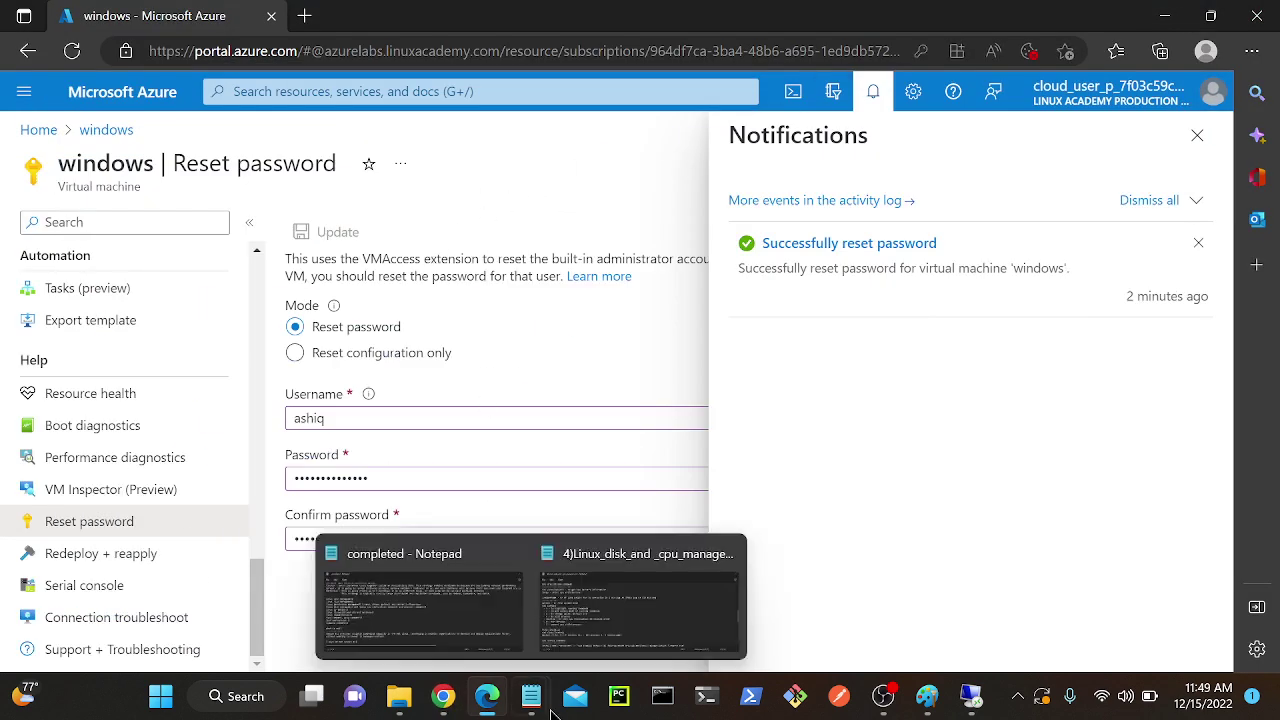
mouse_move(500, 710)
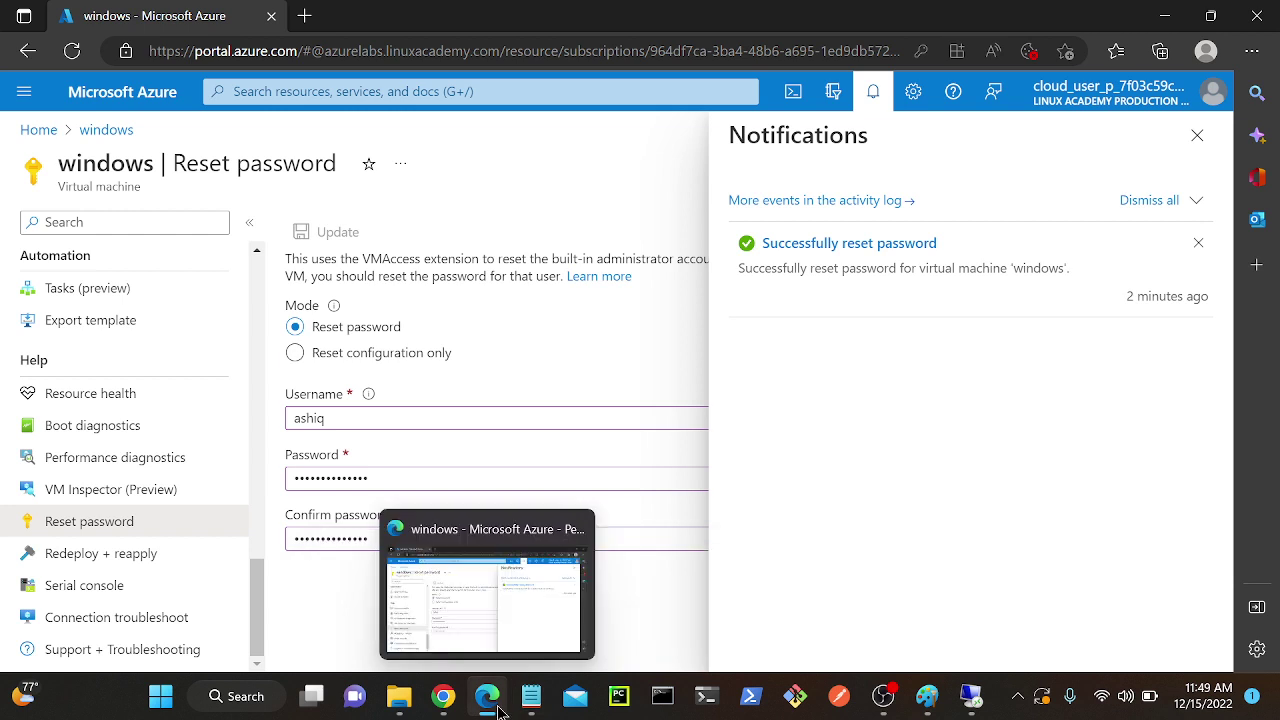
click(443, 697)
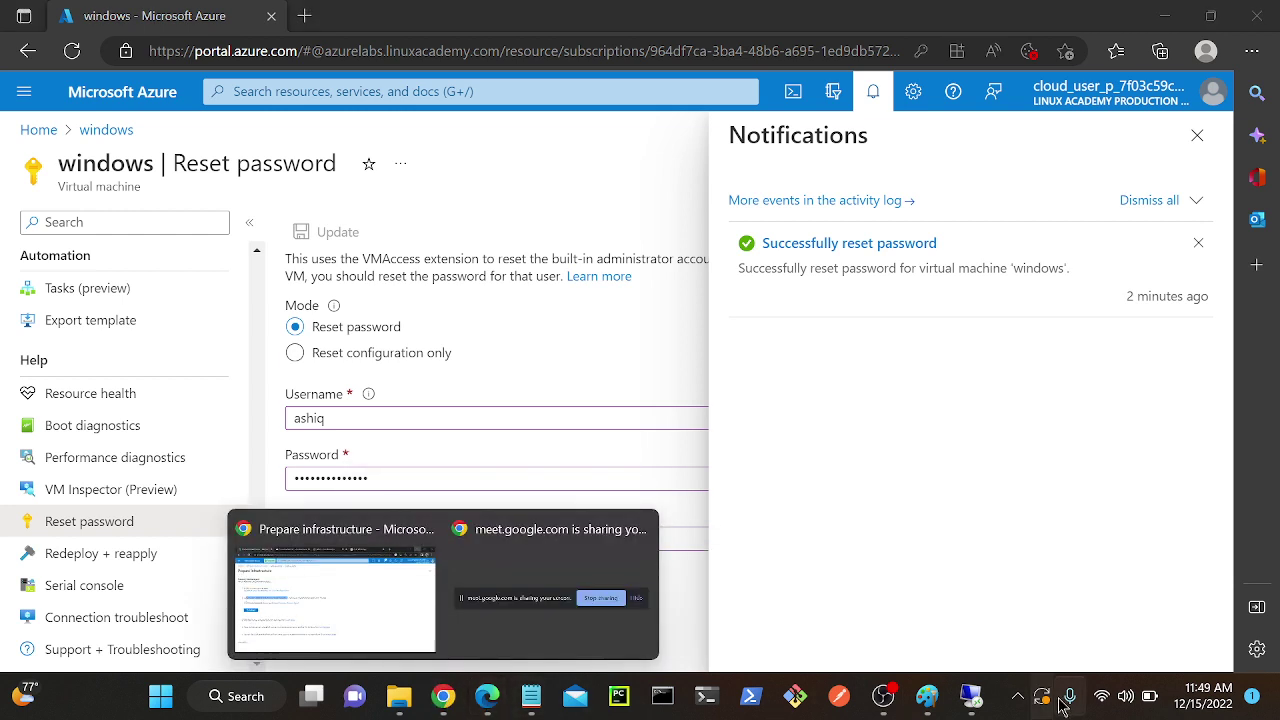
click(970, 697)
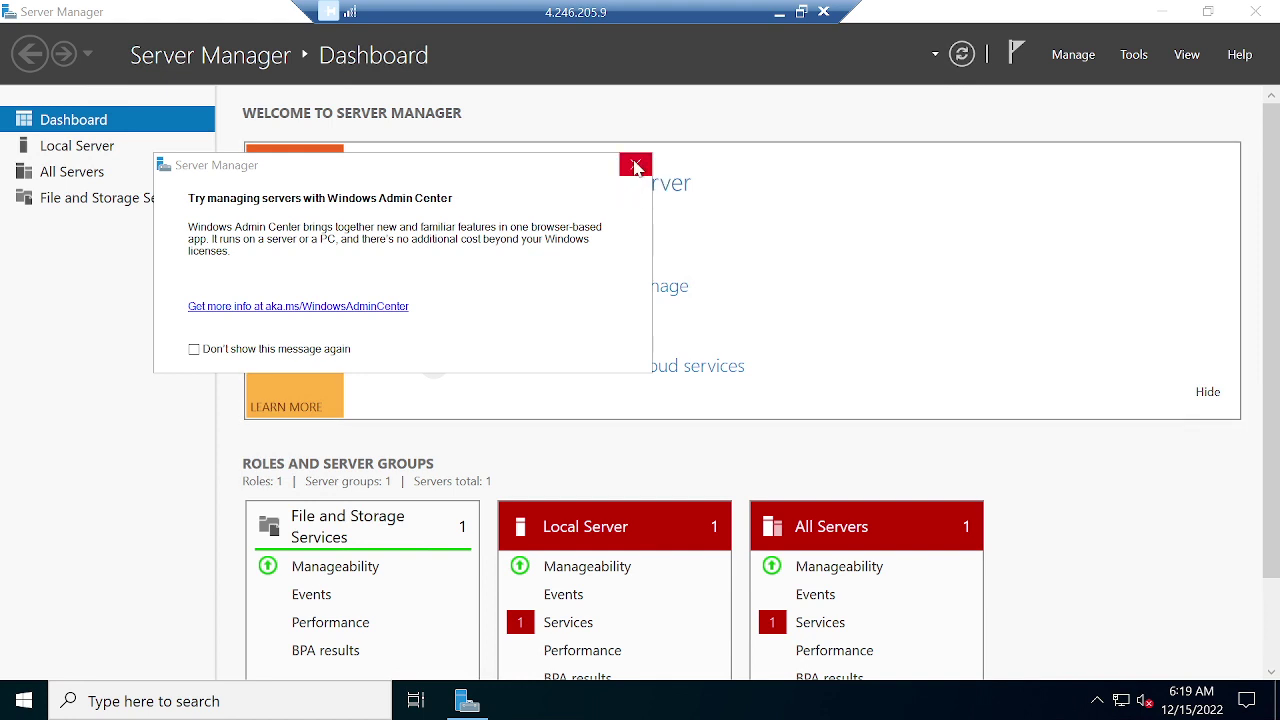
Dismiss the Admin Center prompt, set IE Enhanced Security Off for Administrators and Users, and close Server Manager.
click(636, 167)
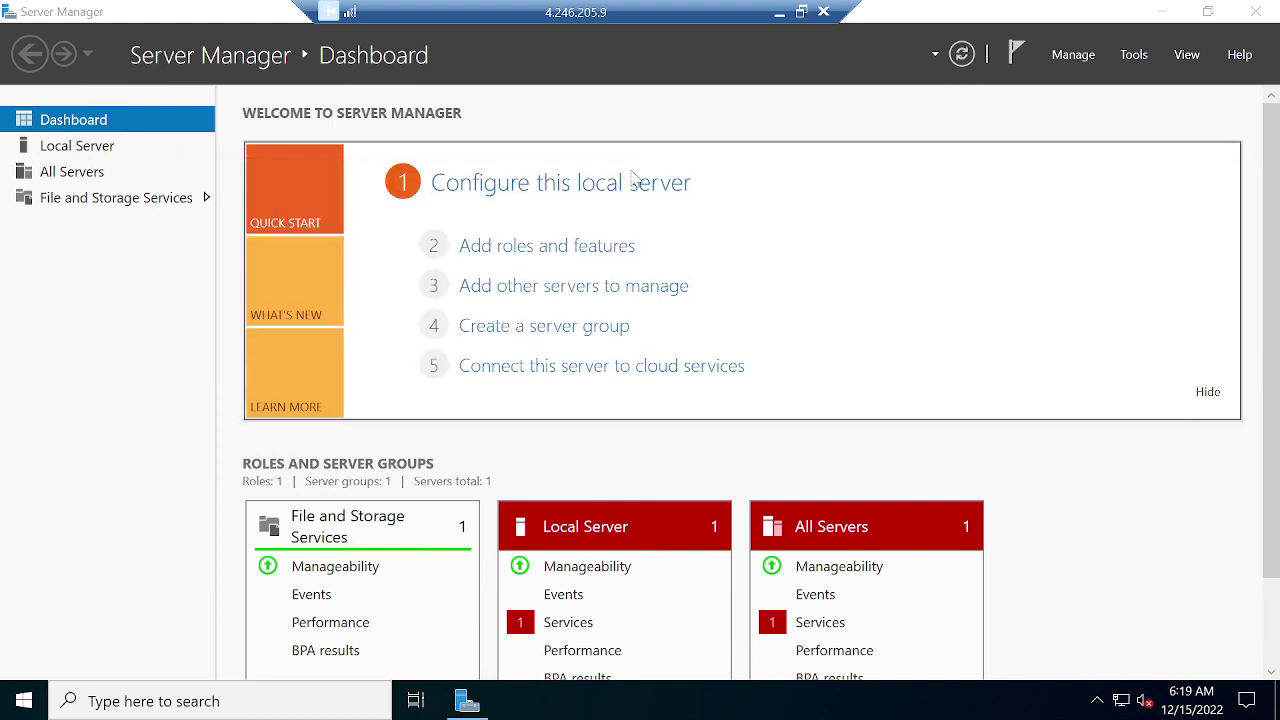
click(88, 152)
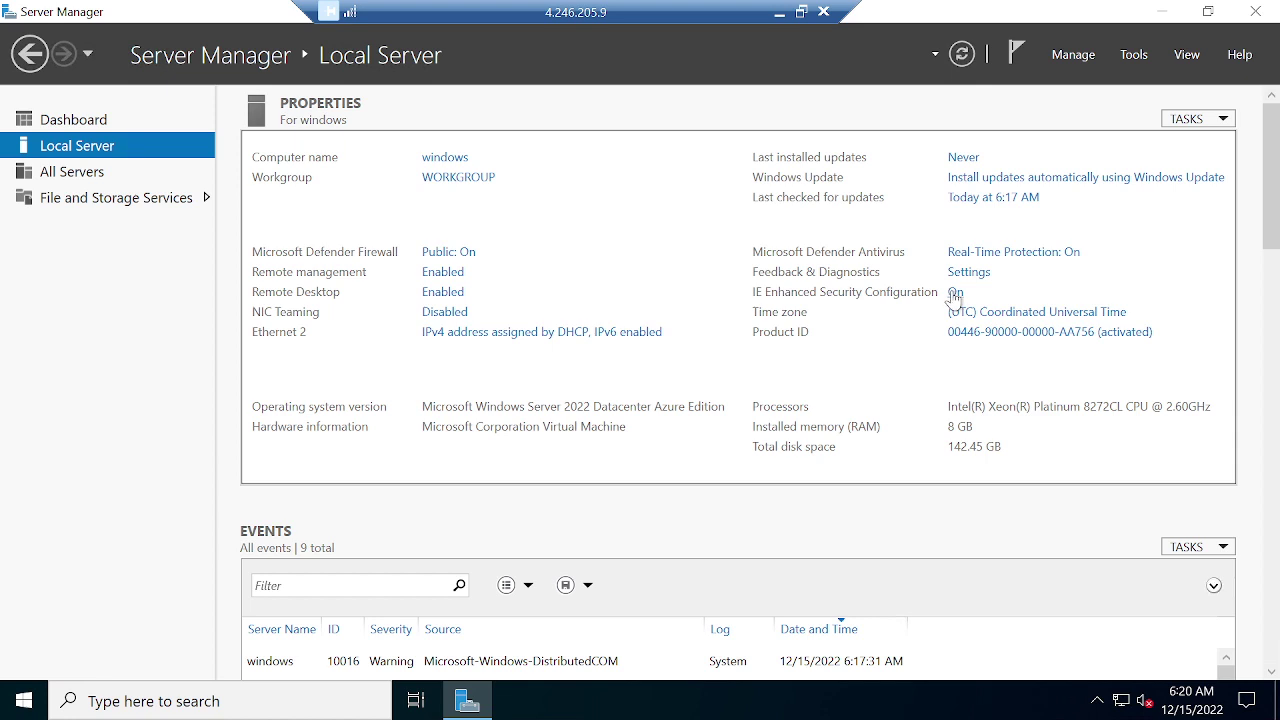
click(955, 293)
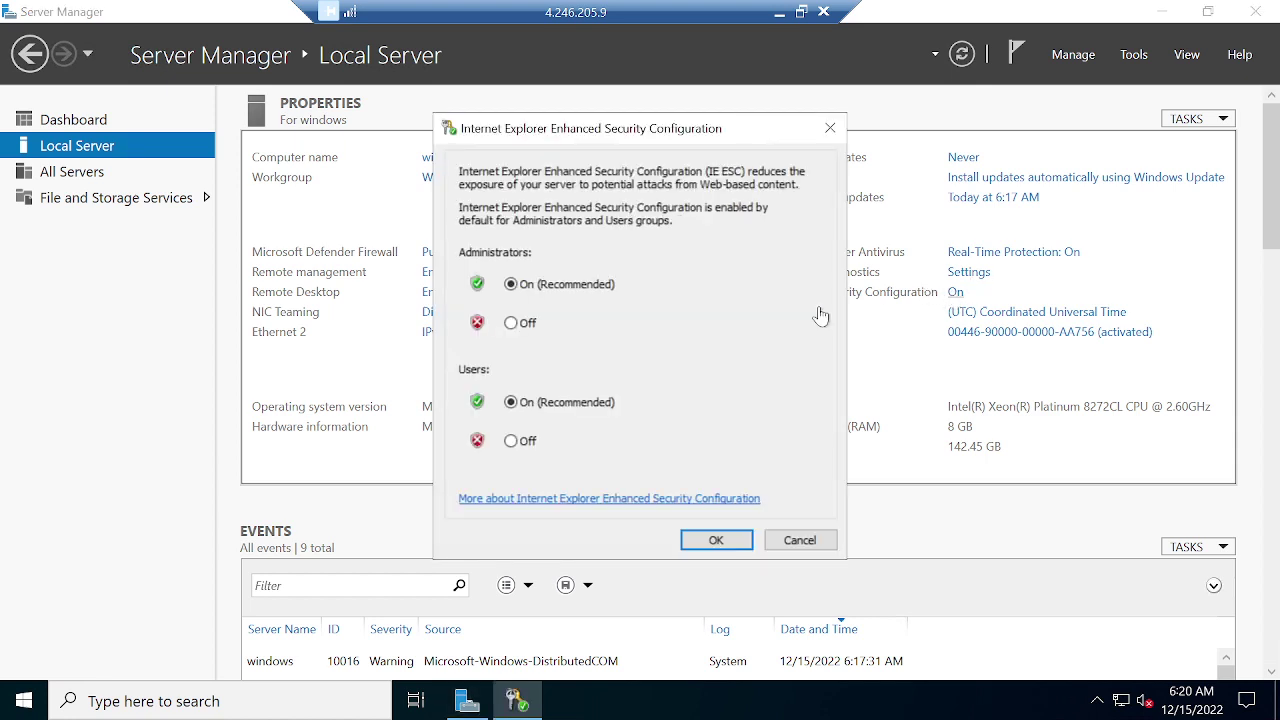
click(511, 323)
click(511, 441)
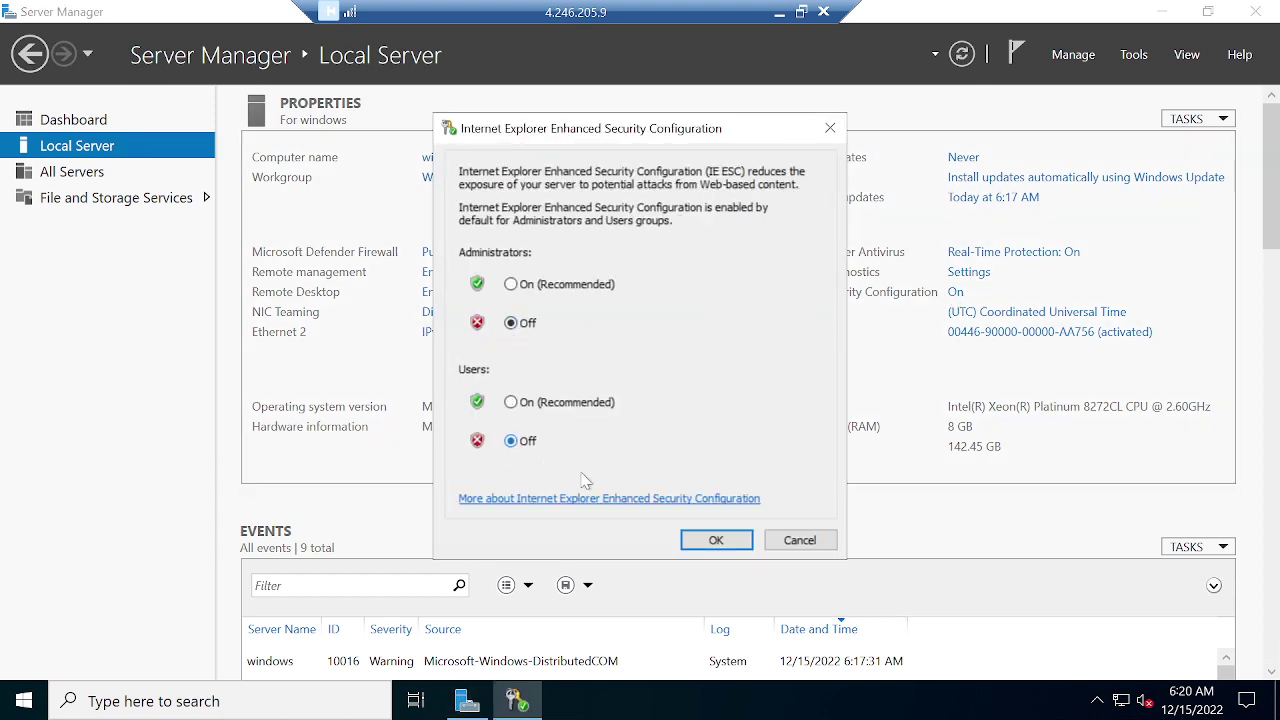
click(718, 541)
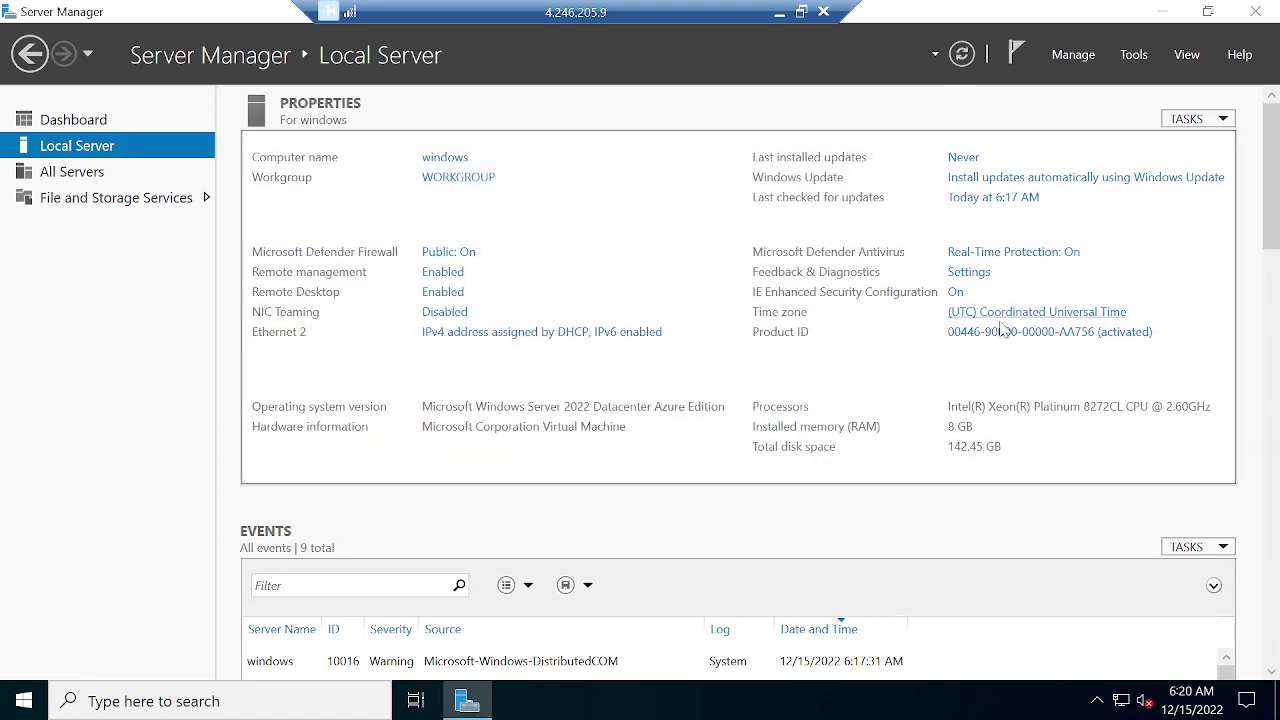
click(1255, 11)
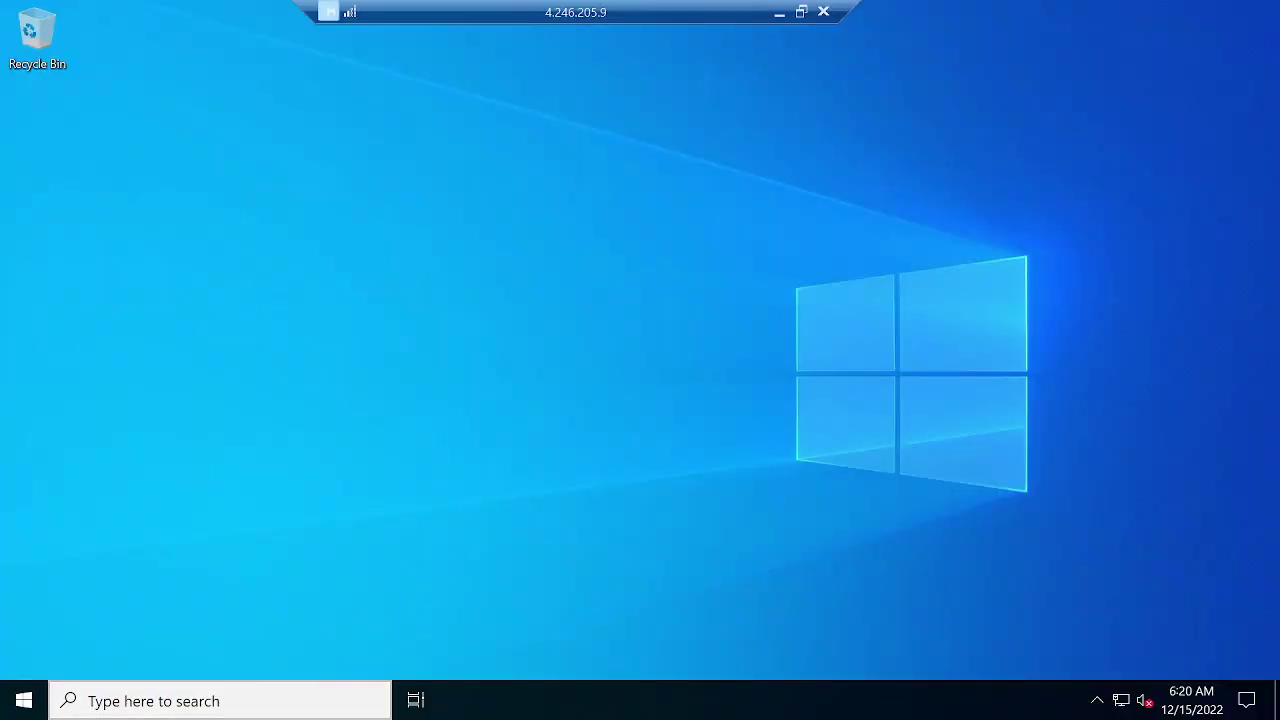
Launch Edge from an 'edge' search and skip sign-in, sync and Google data import.
click(177, 710)
text(edge)
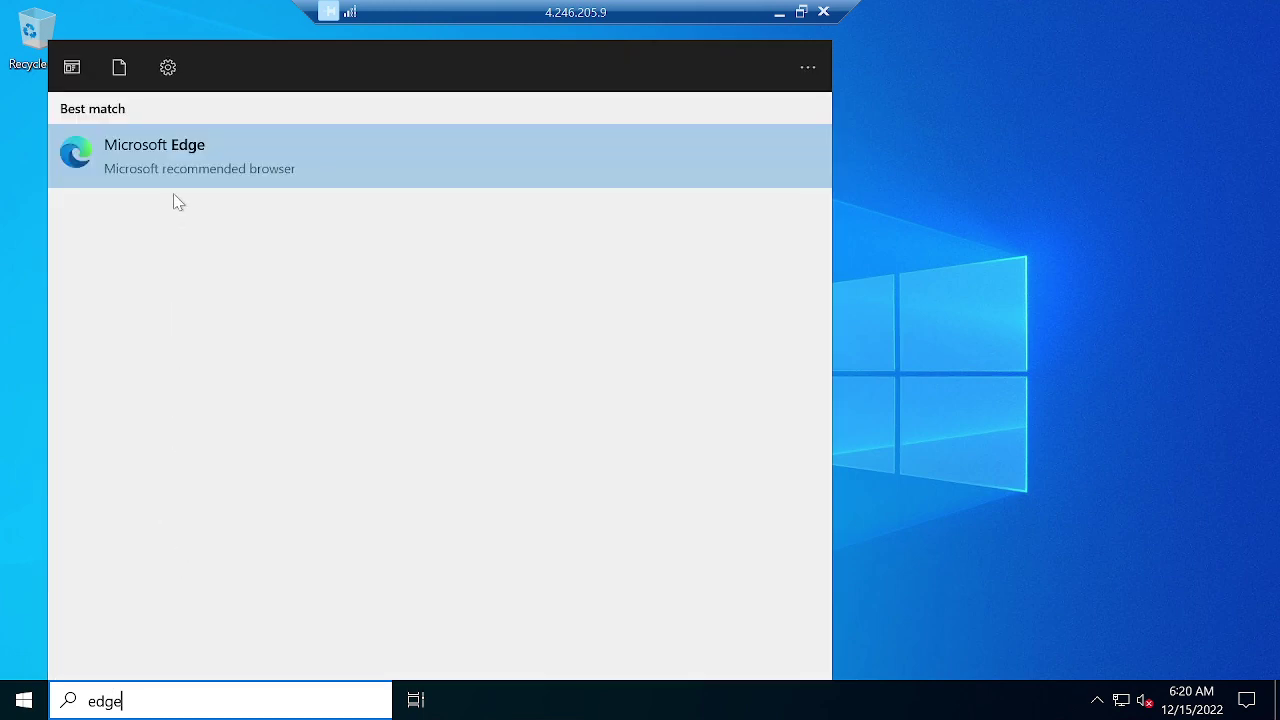
click(179, 162)
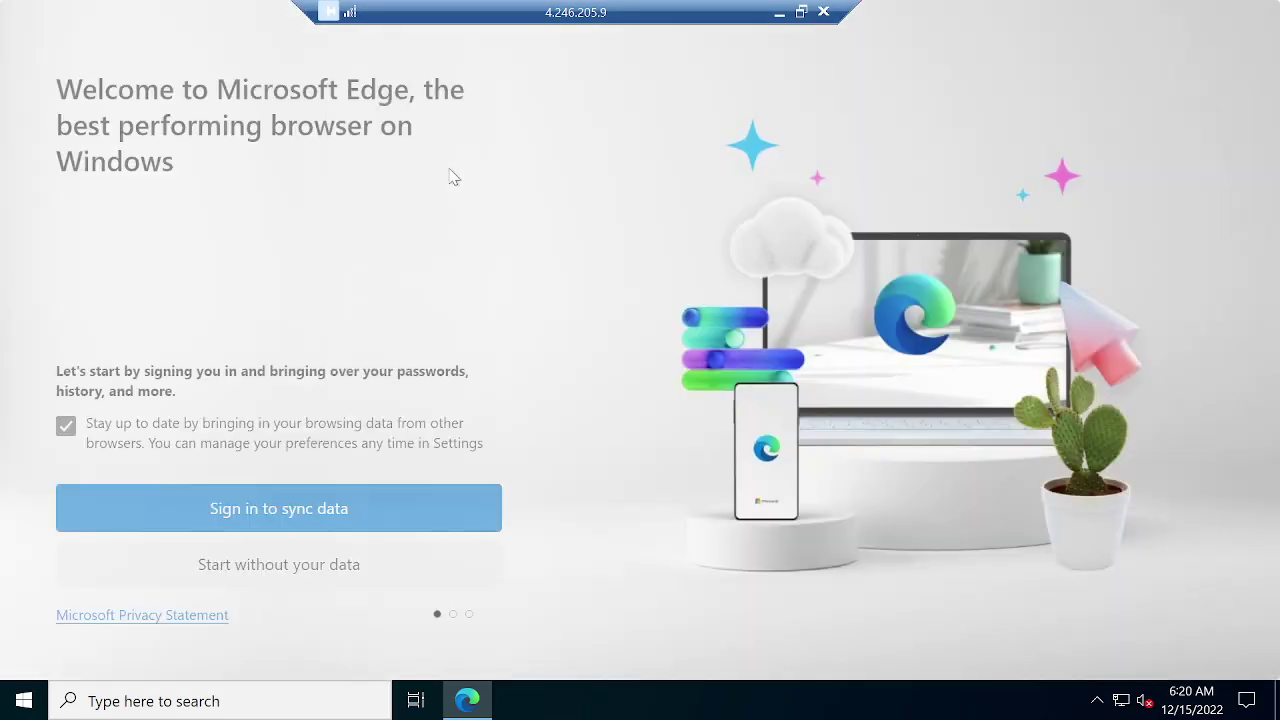
click(264, 568)
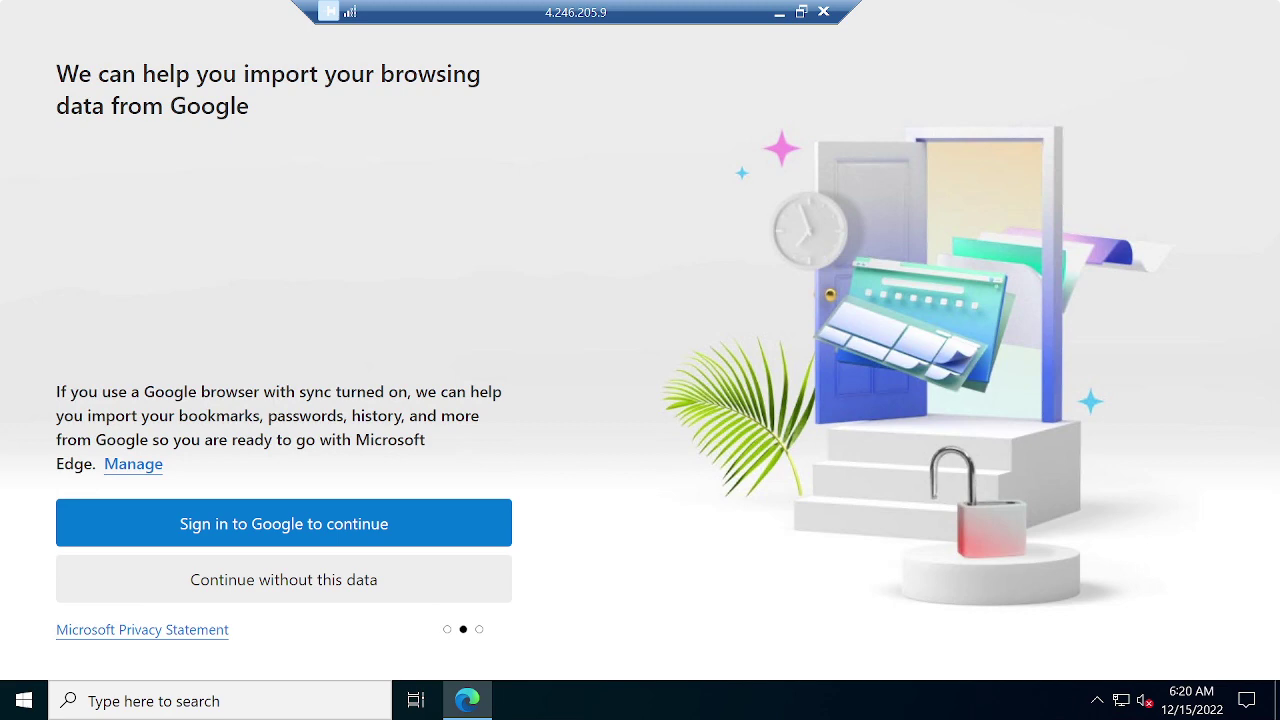
click(208, 598)
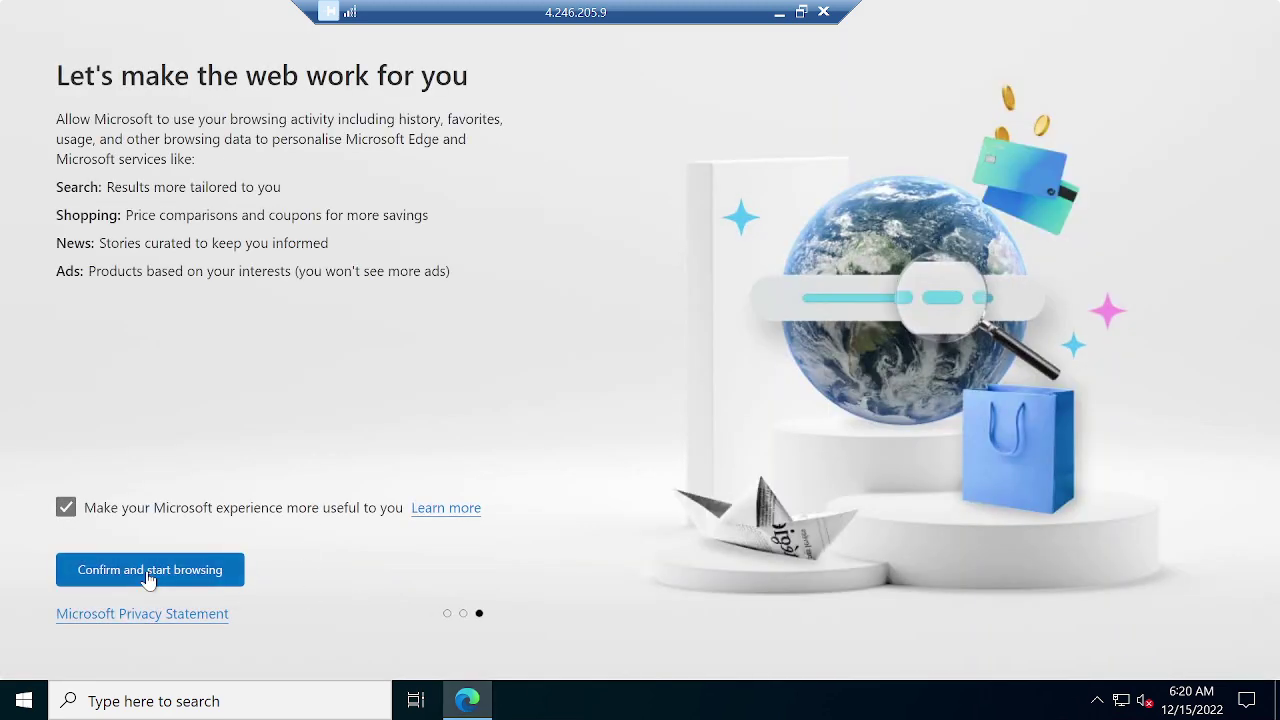
click(147, 572)
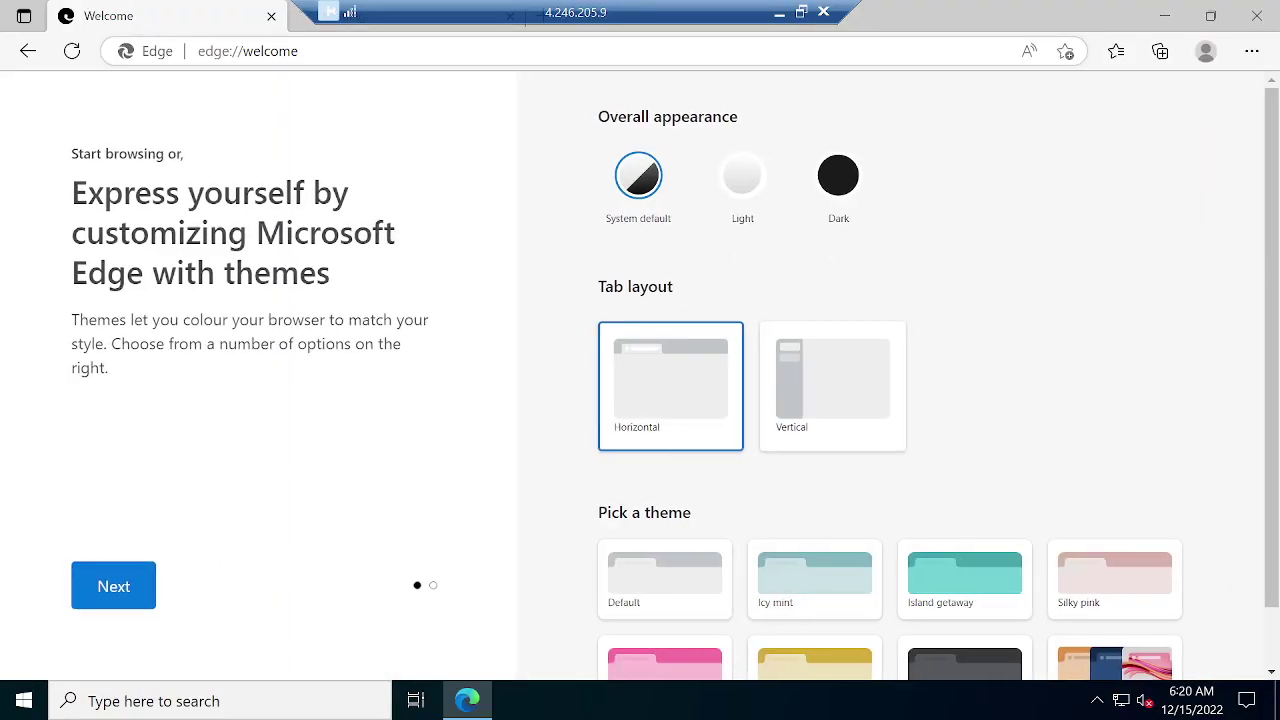
click(380, 55)
Search for 'helloword image' and save the first Hello World image as OIP in Pictures.
text(hel)
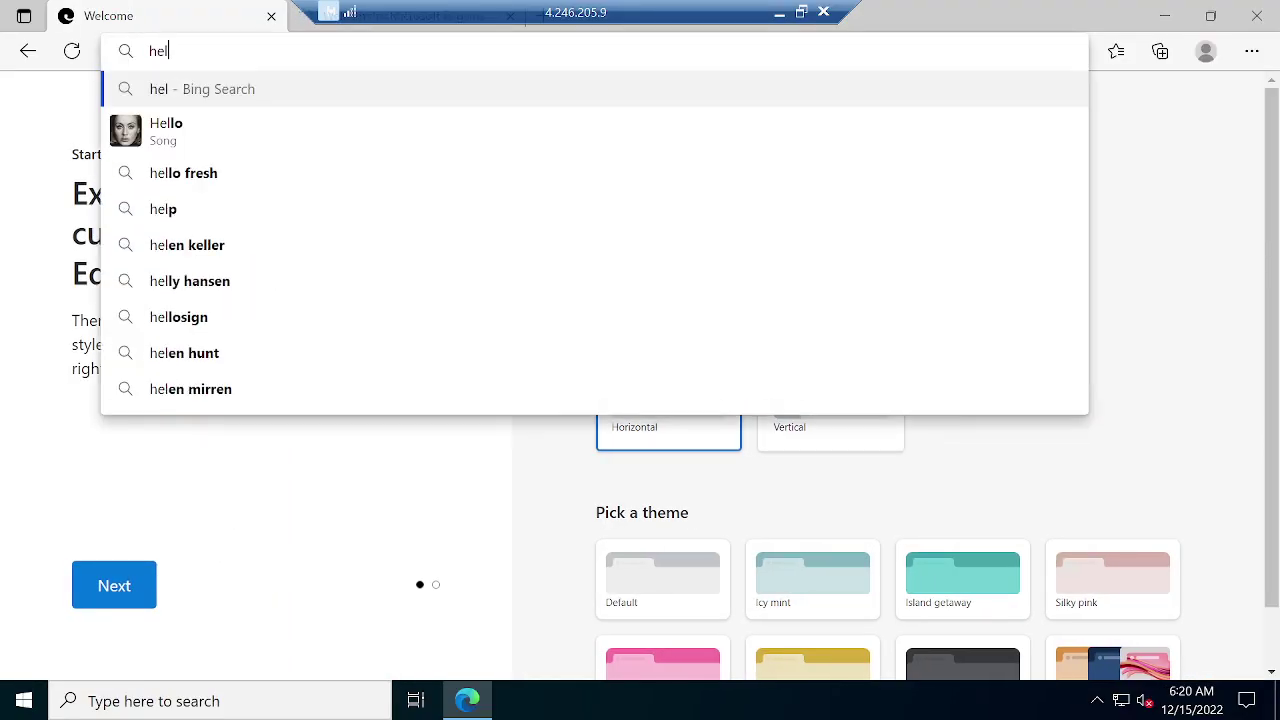
text(loword image)
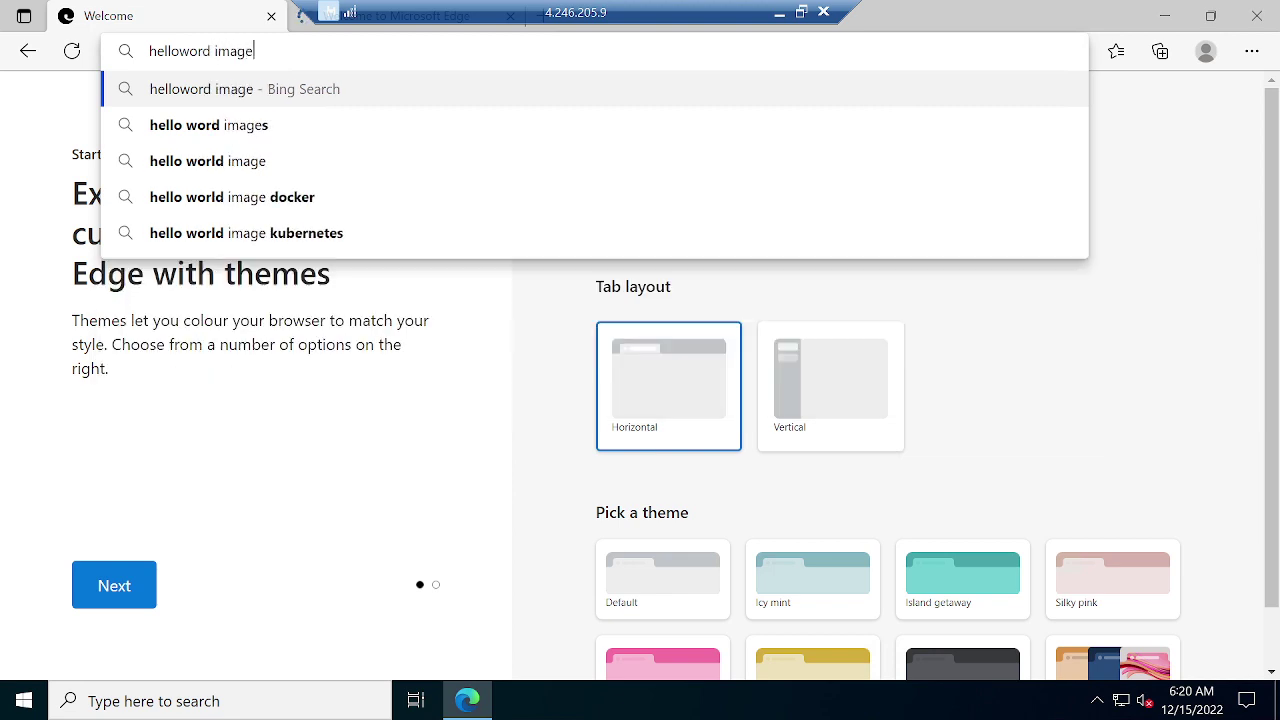
key(Return)
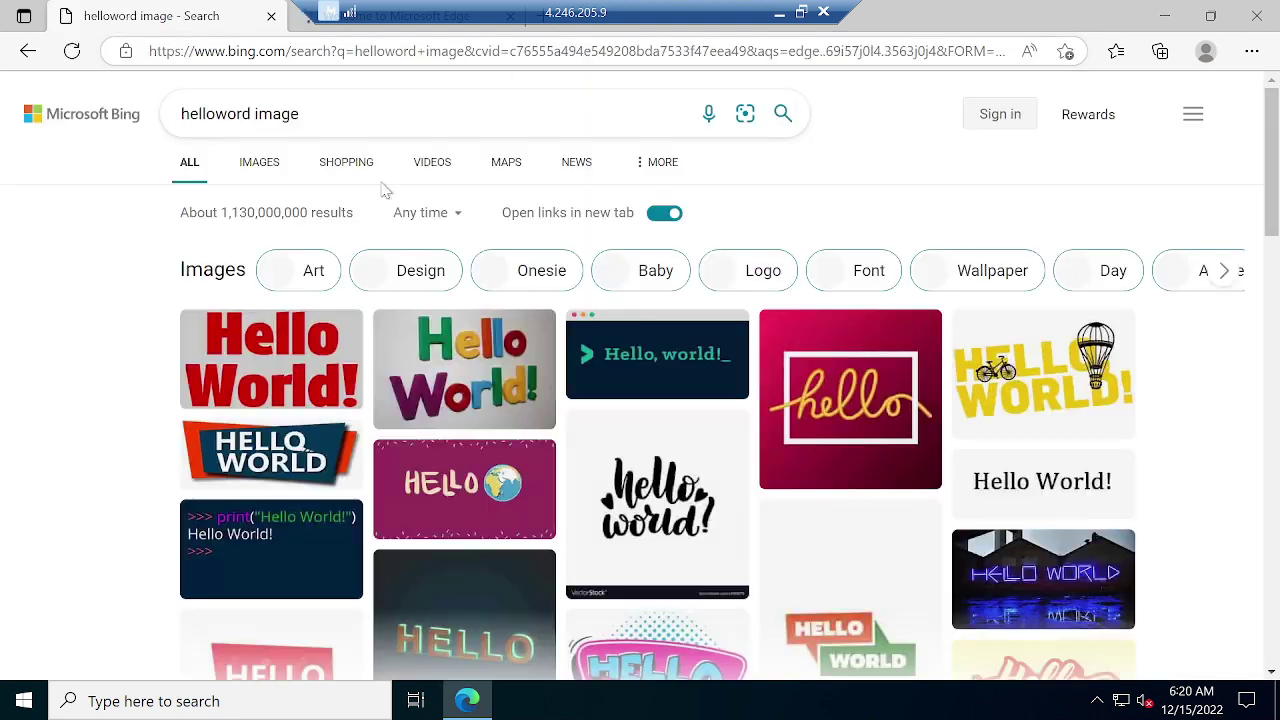
right_click(281, 372)
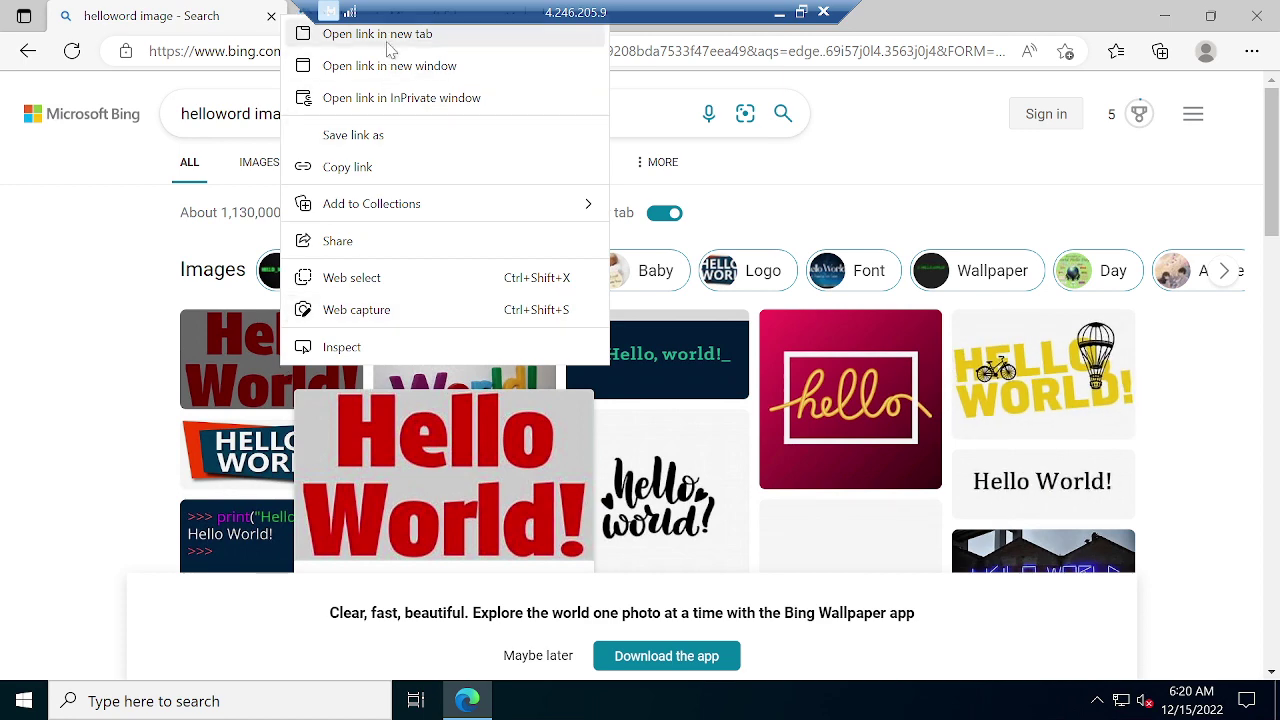
click(261, 363)
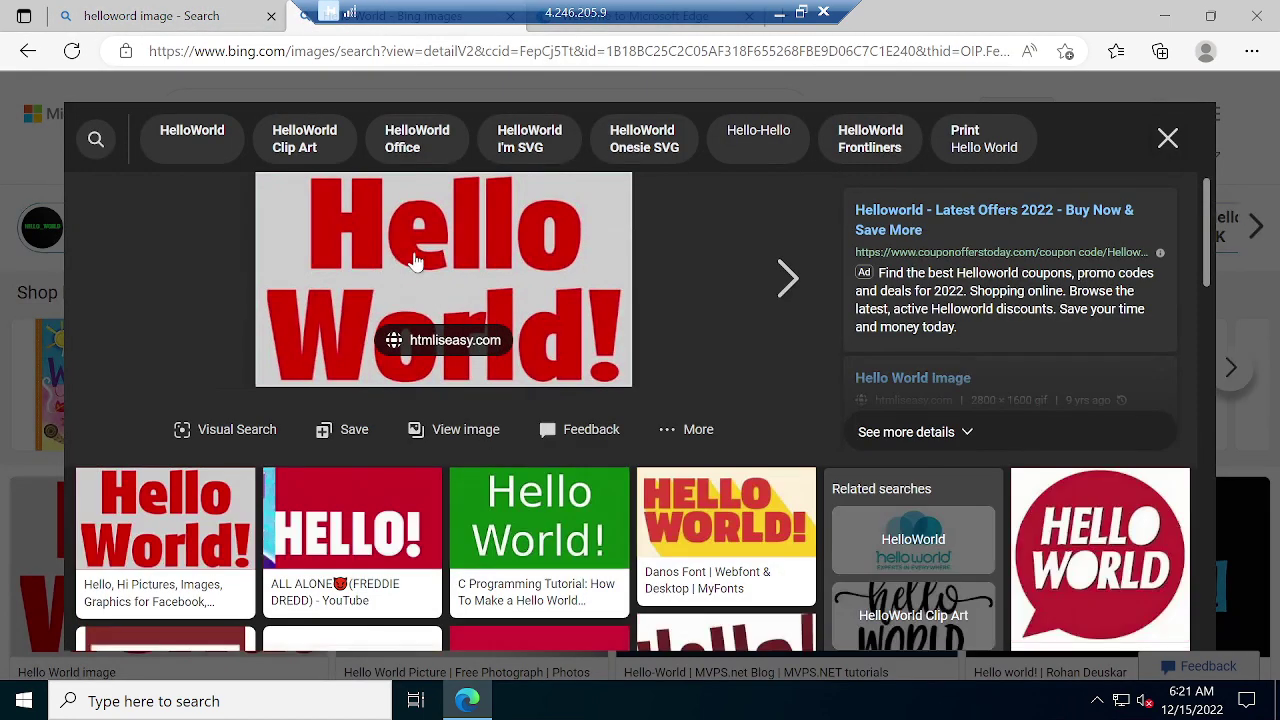
right_click(420, 282)
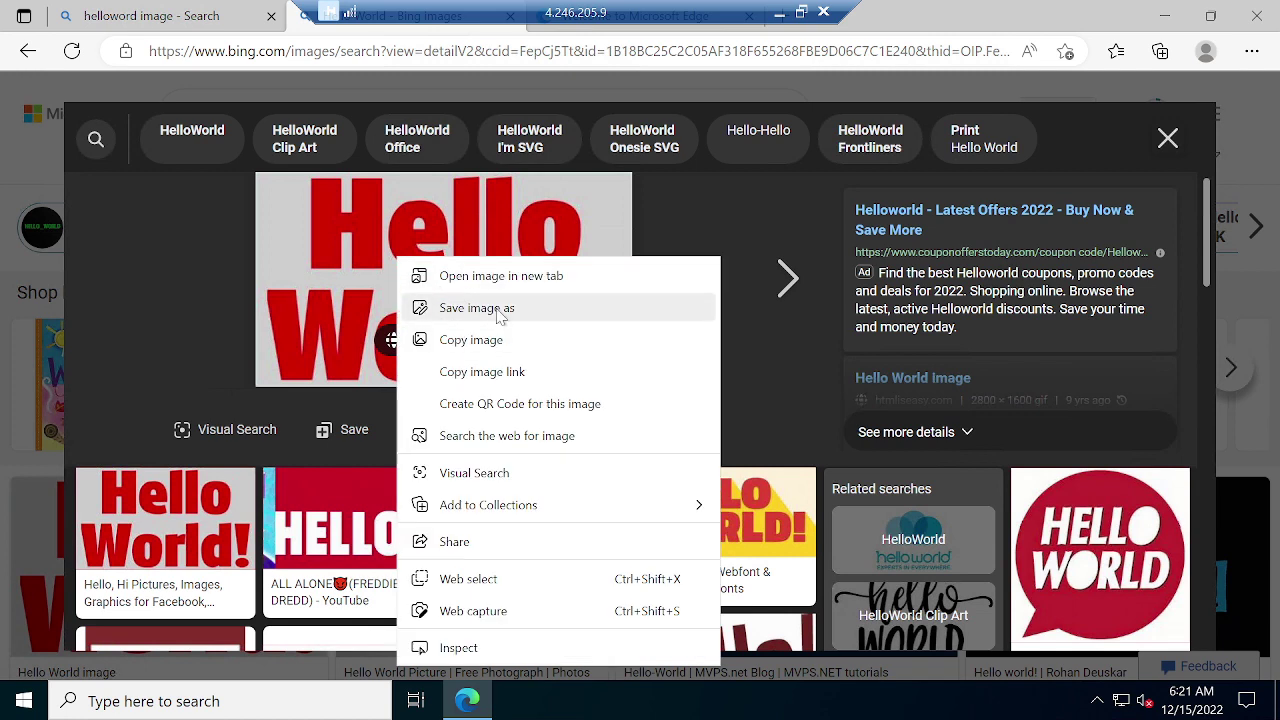
click(503, 314)
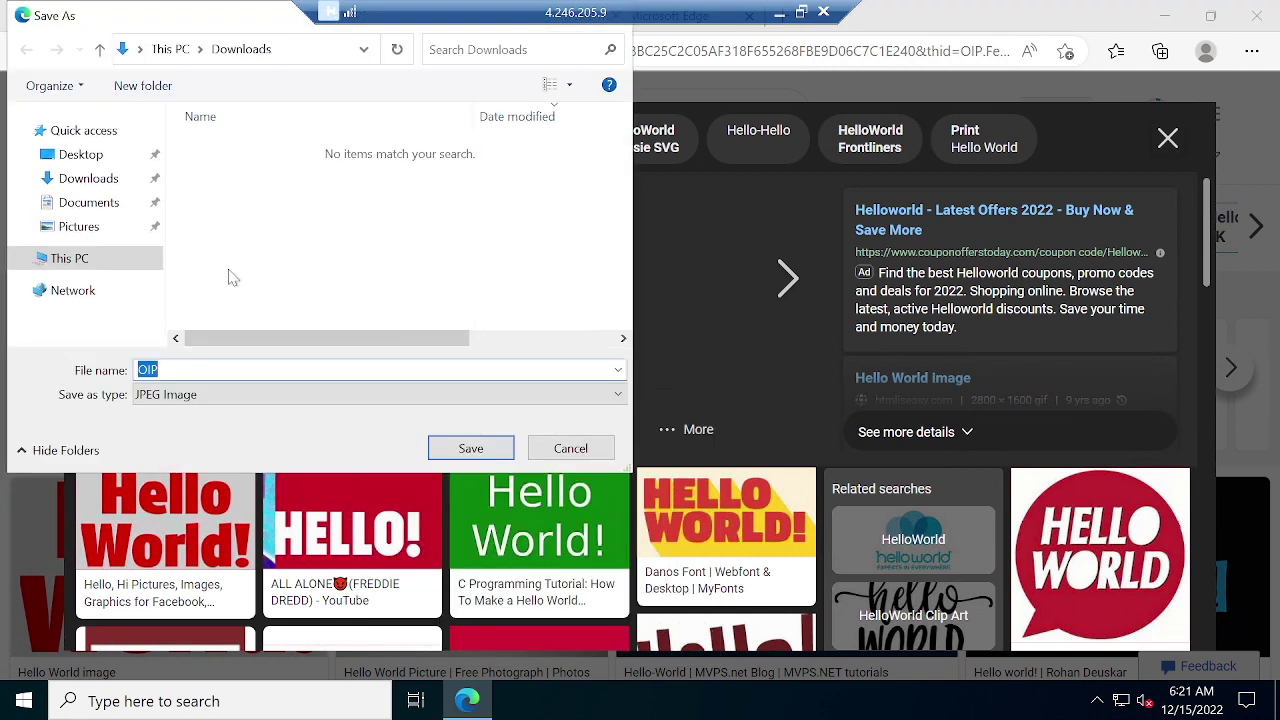
click(87, 236)
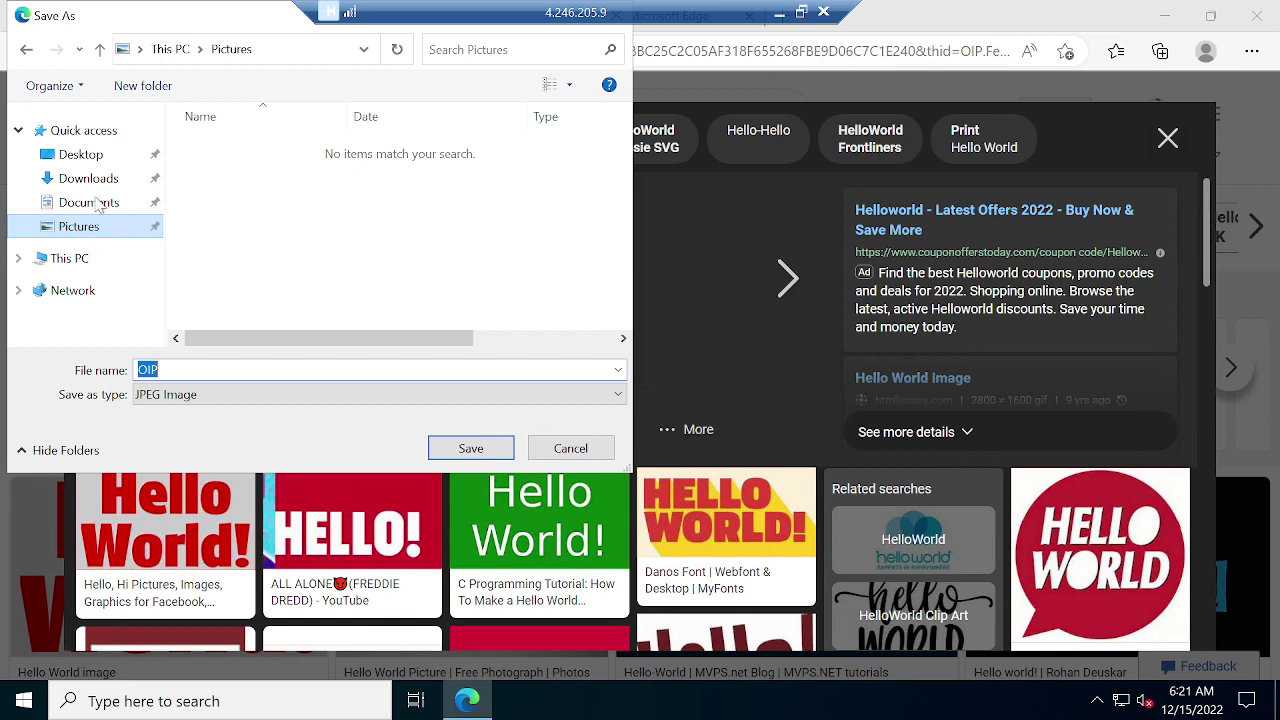
click(470, 452)
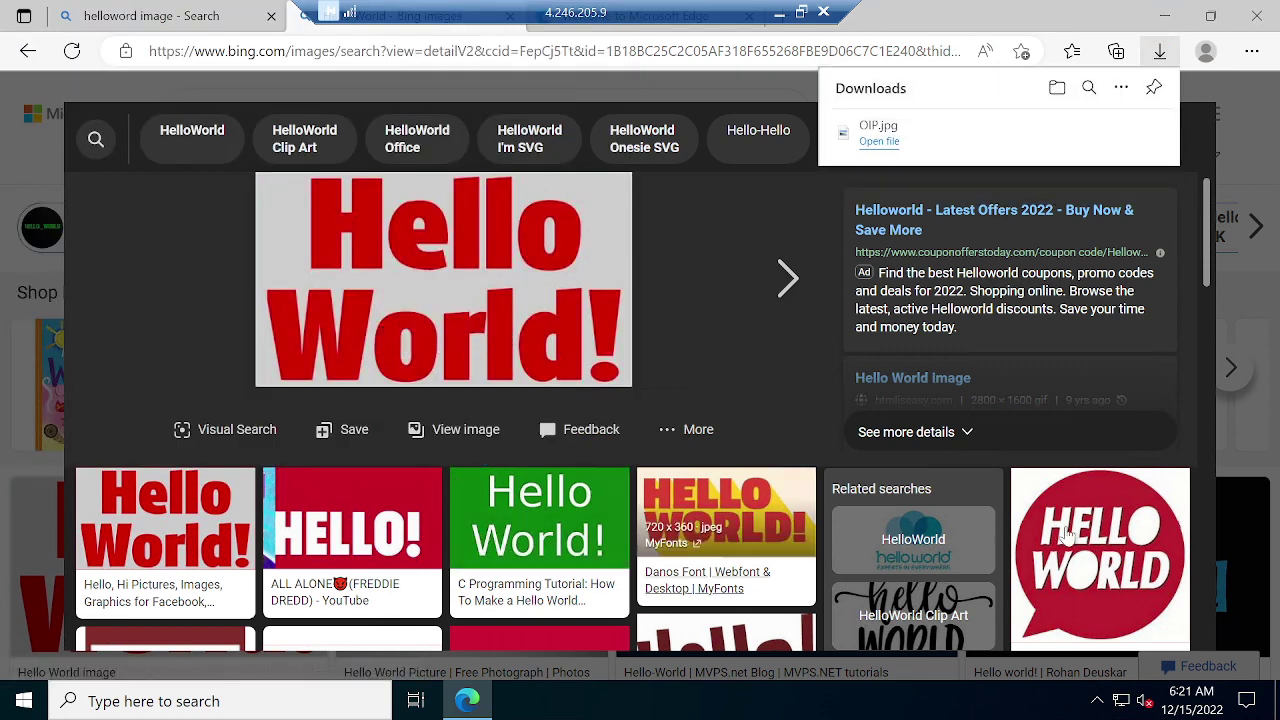
Save the Danos Font and 'hello new here' images to Pictures, then minimize Edge.
click(720, 588)
right_click(447, 252)
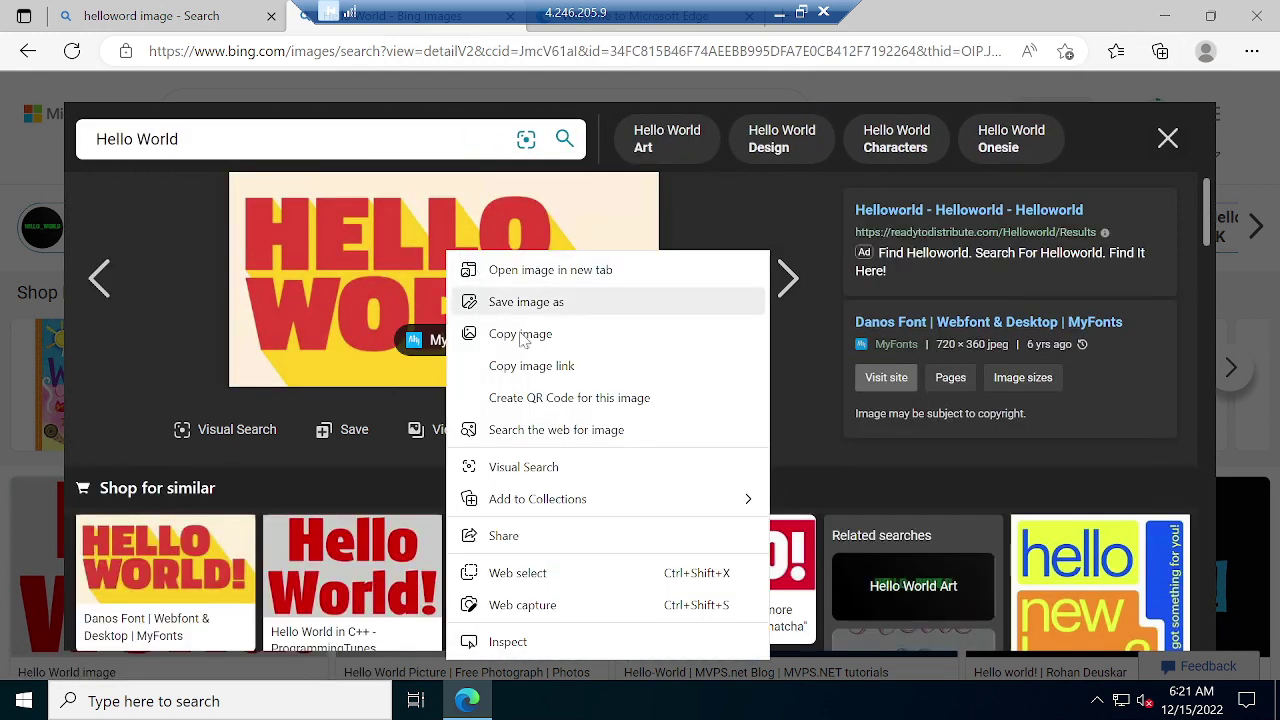
click(526, 301)
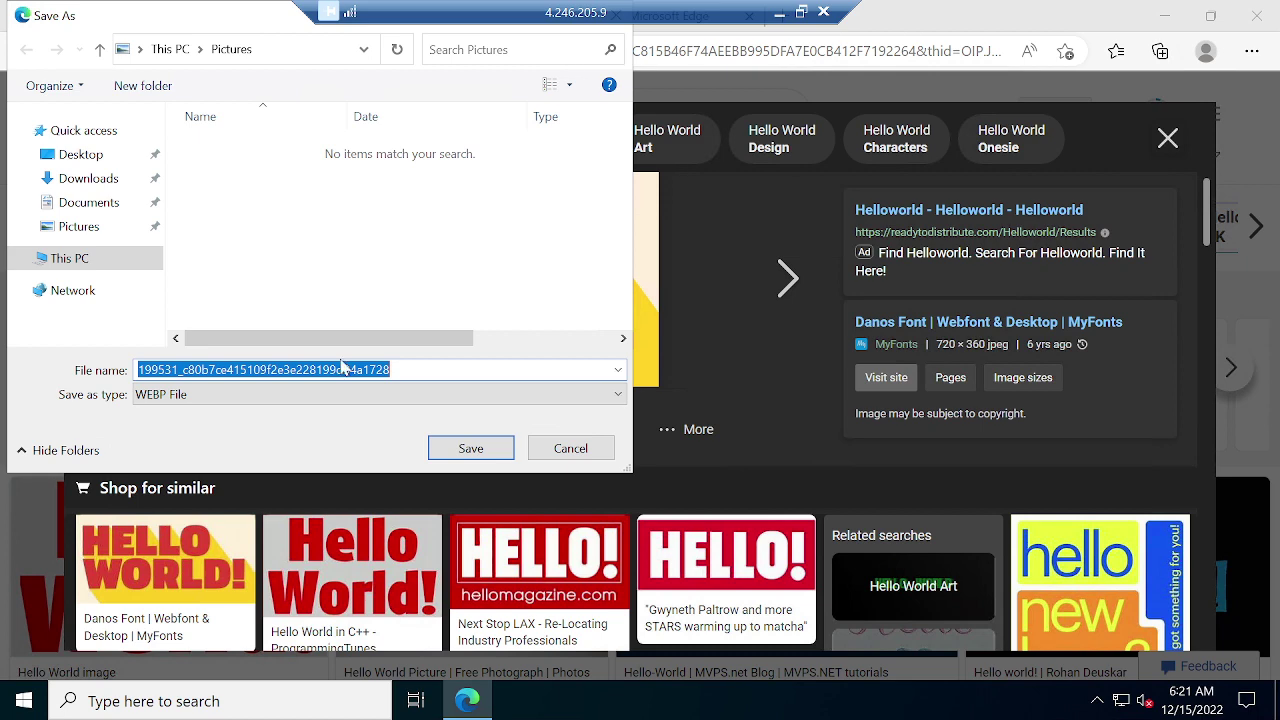
click(470, 448)
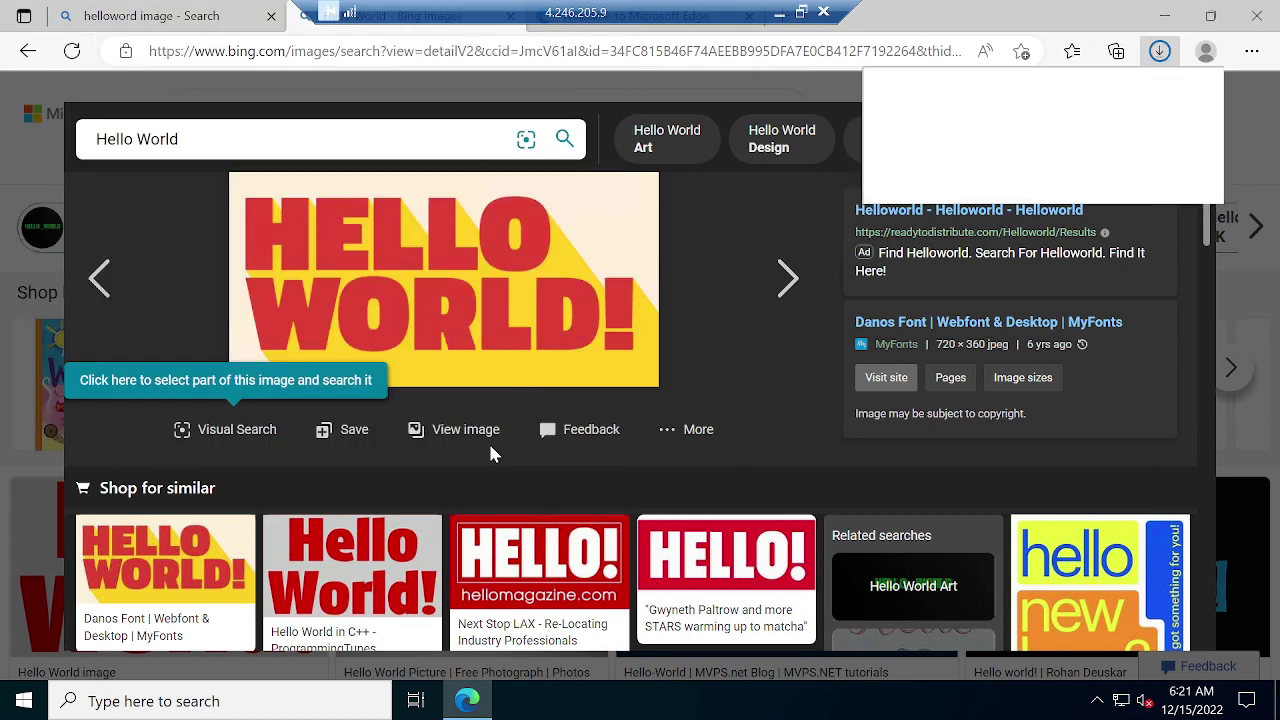
click(1065, 600)
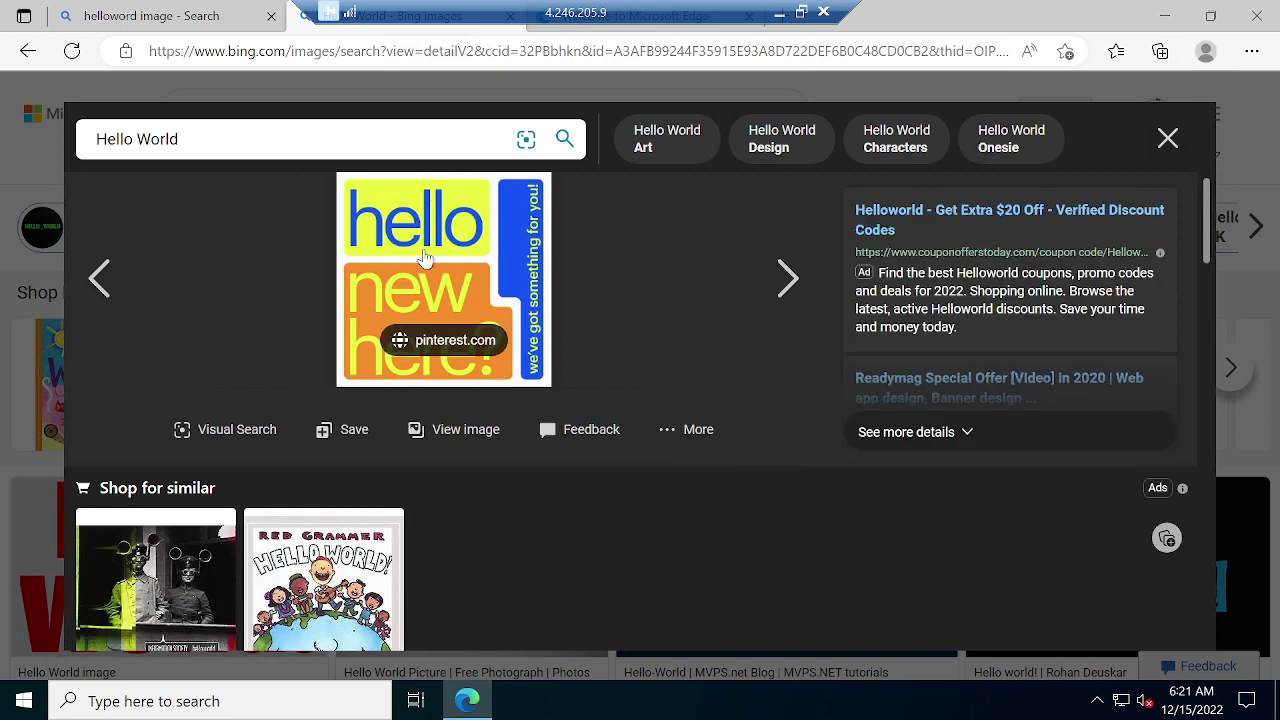
right_click(420, 243)
click(533, 301)
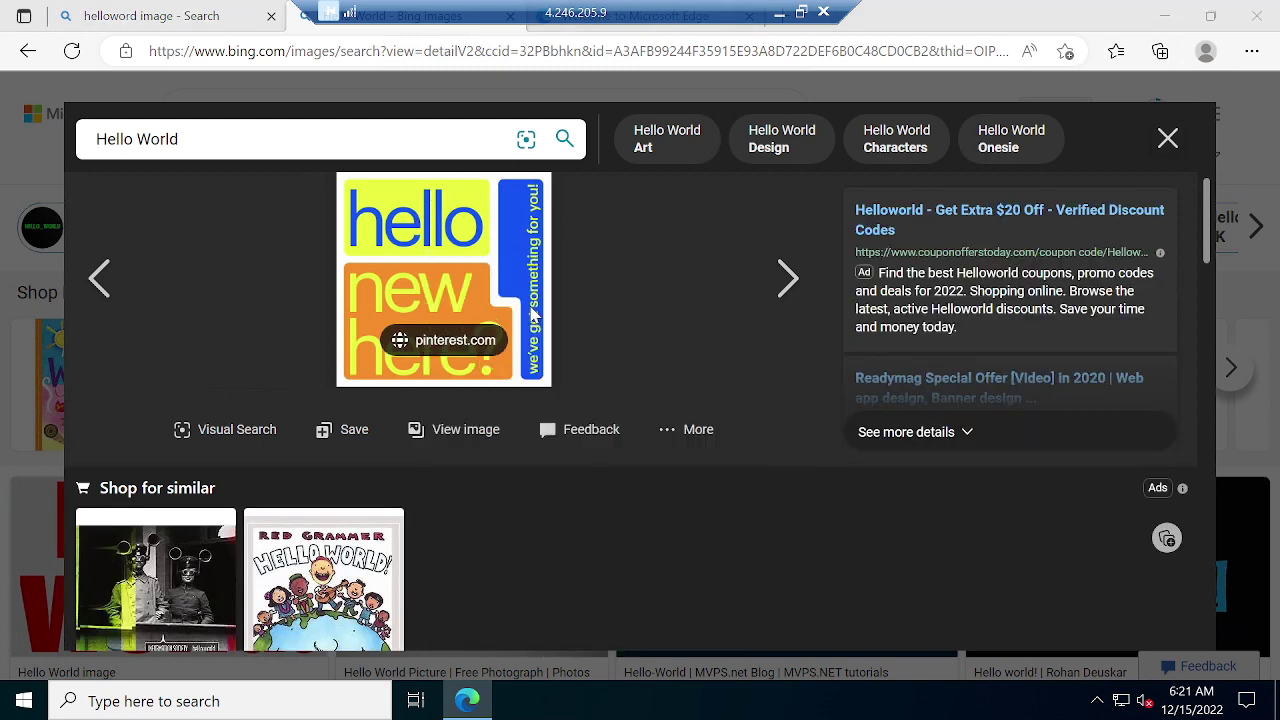
click(471, 449)
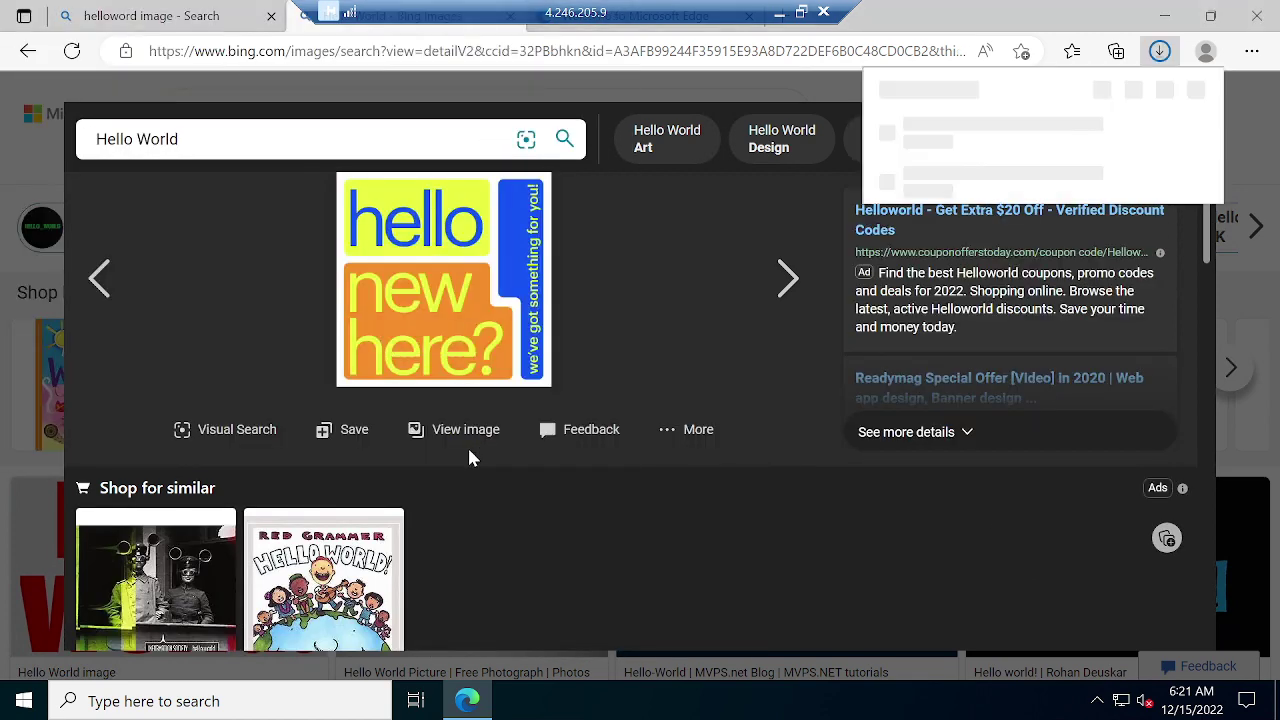
click(1165, 16)
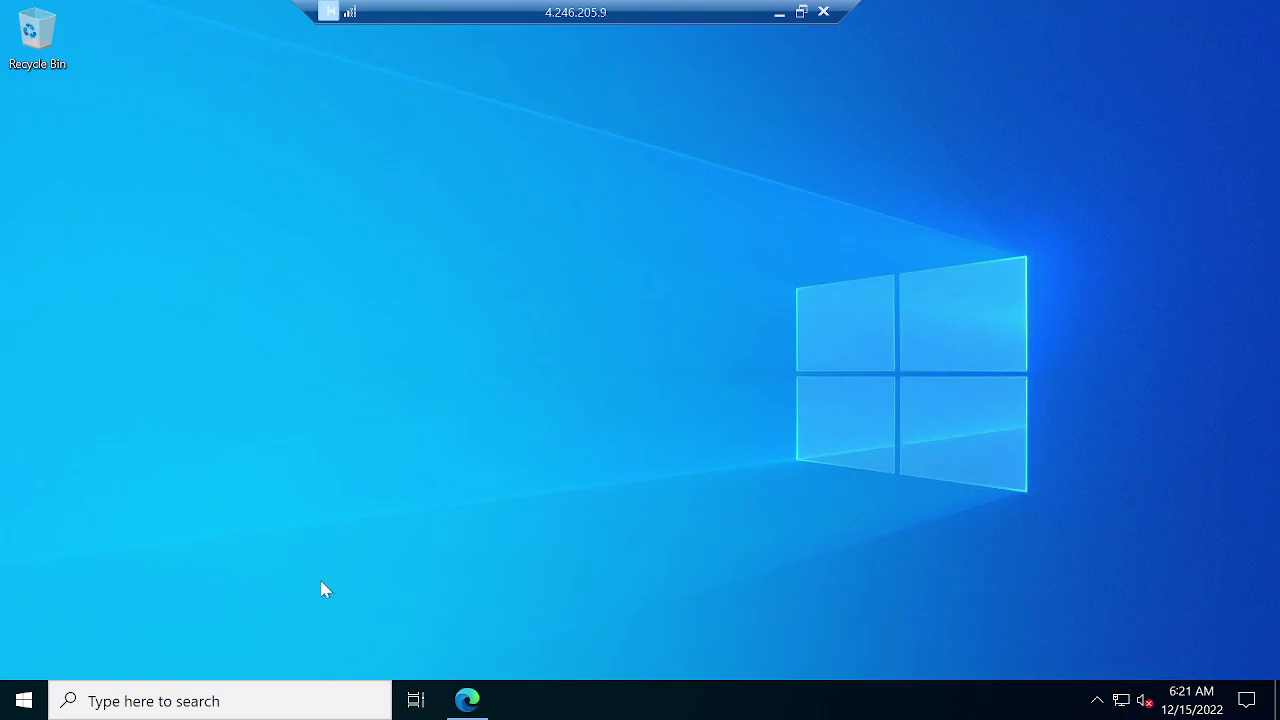
Open the Pictures folder in File Explorer, then put Edge away and minimize the remote session.
key(super+e)
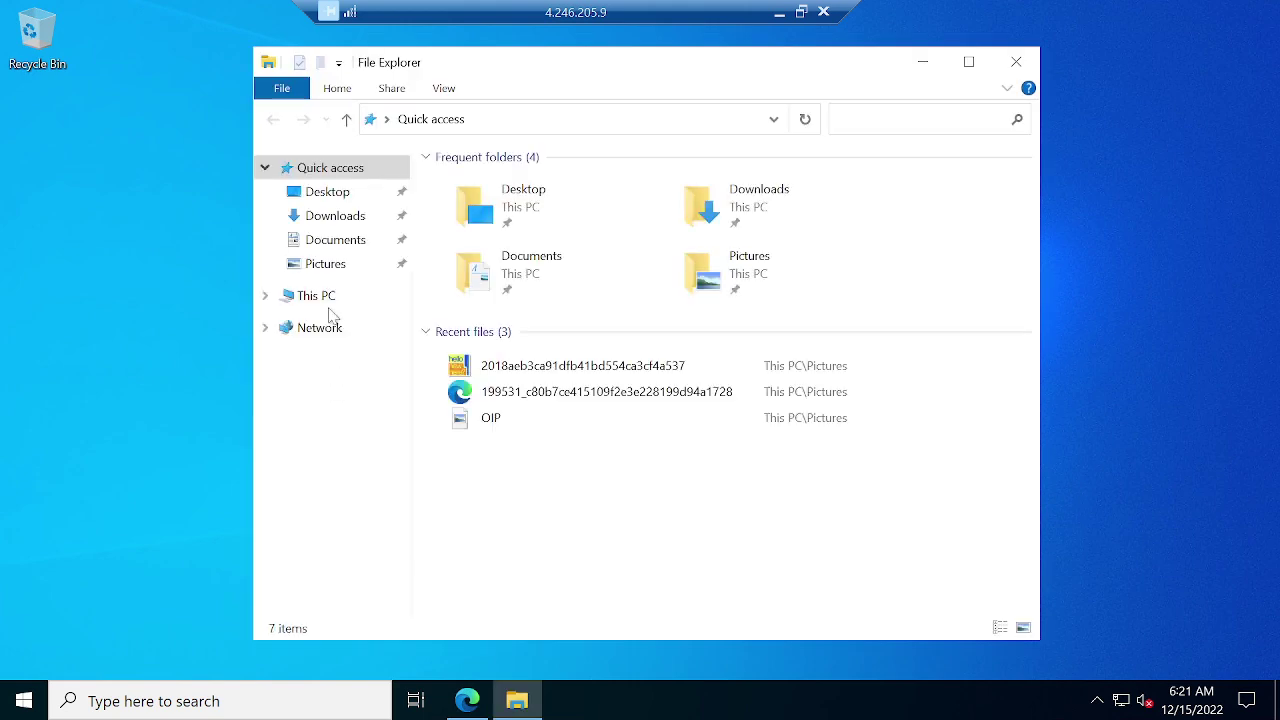
click(329, 268)
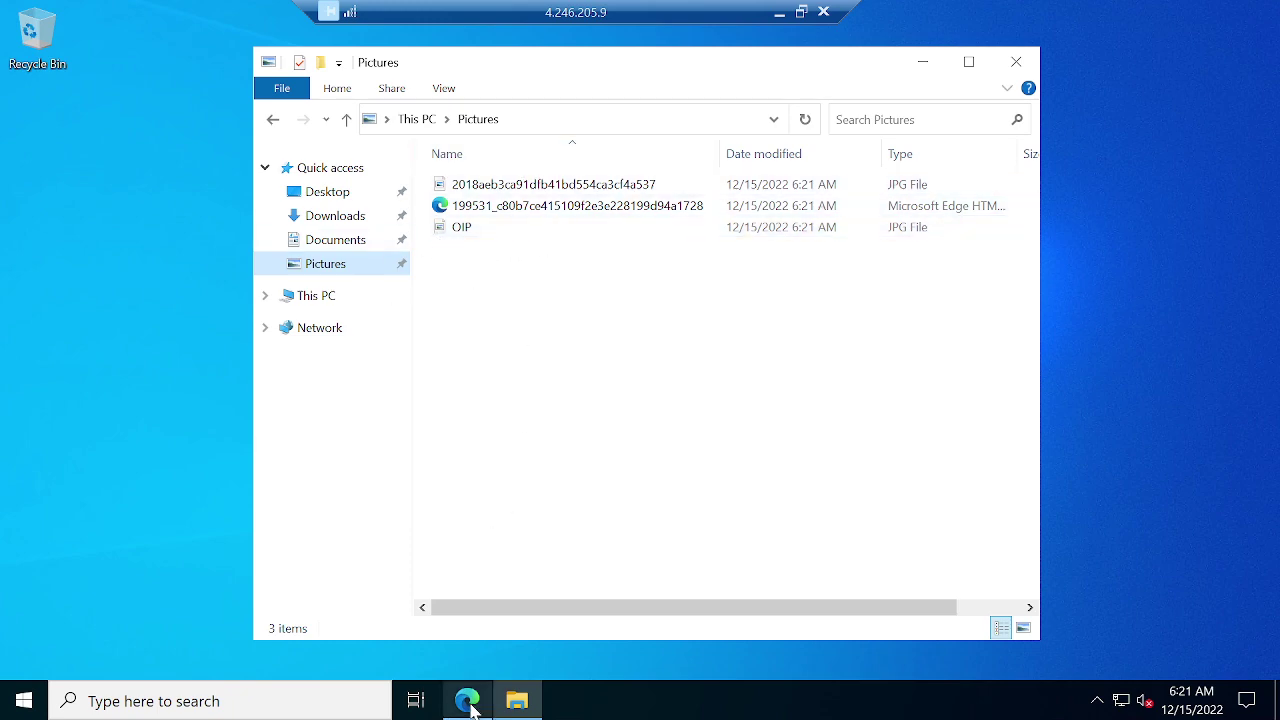
click(473, 707)
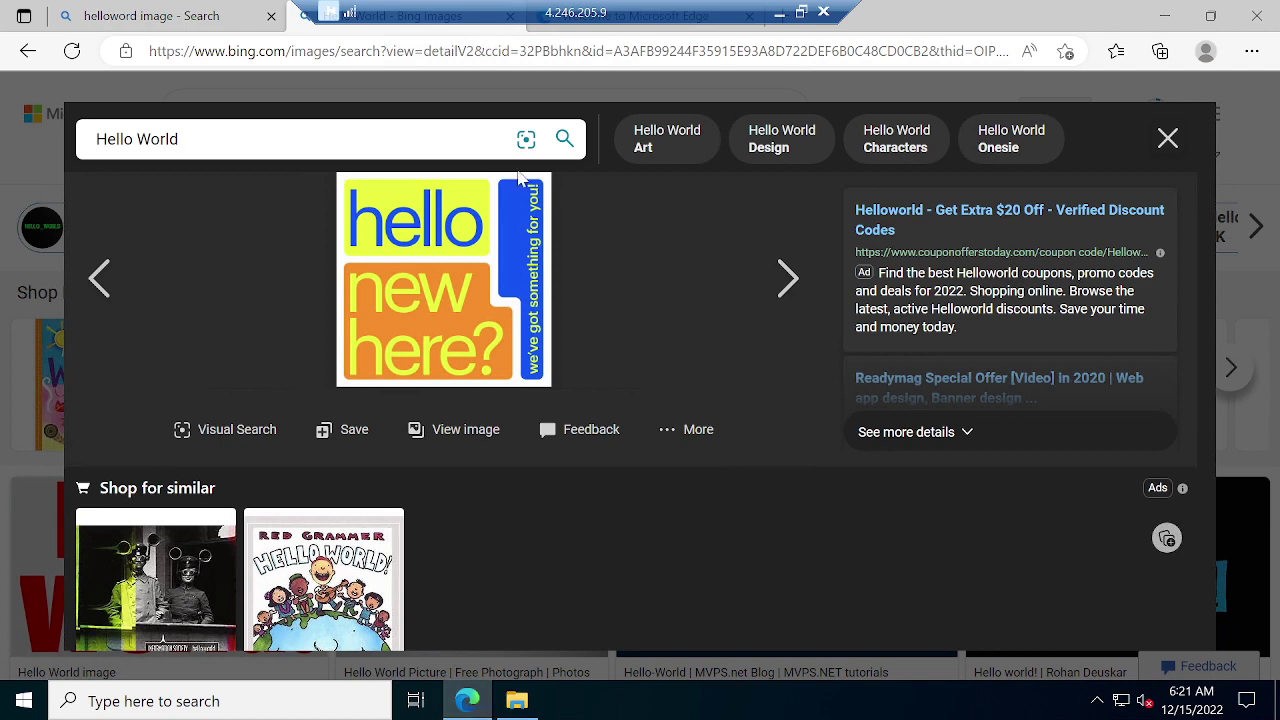
click(1155, 10)
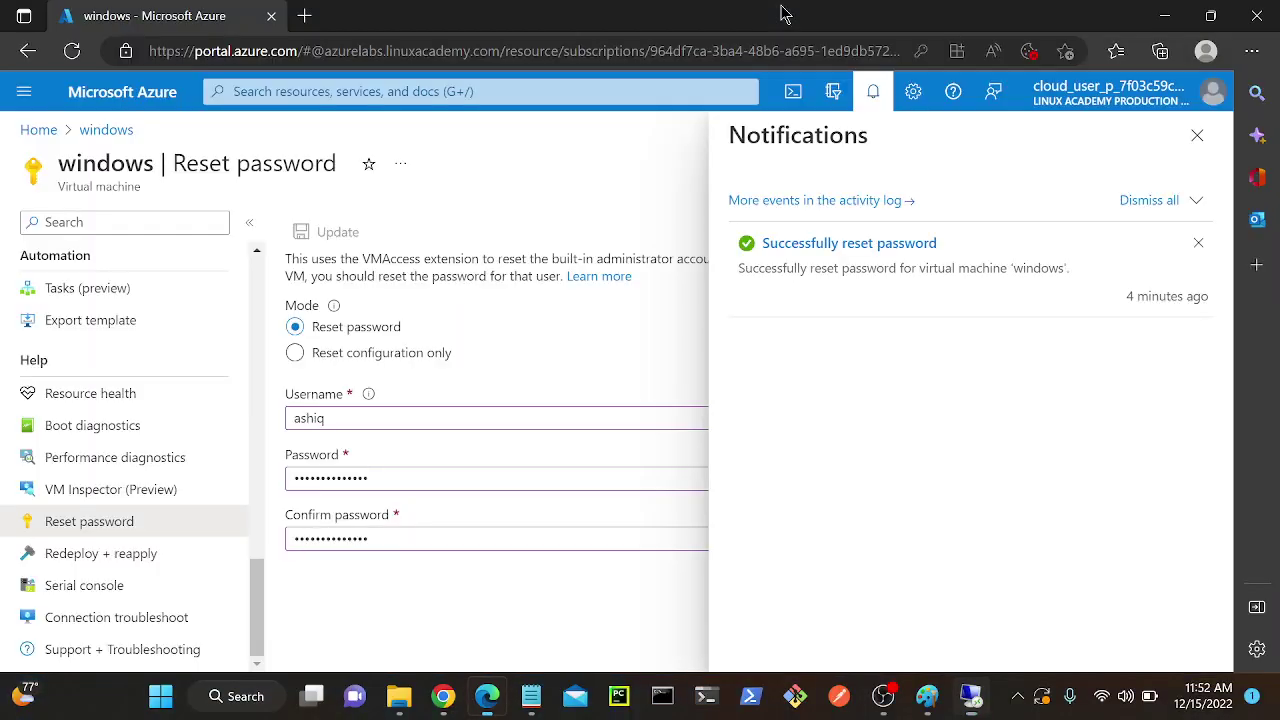
click(779, 12)
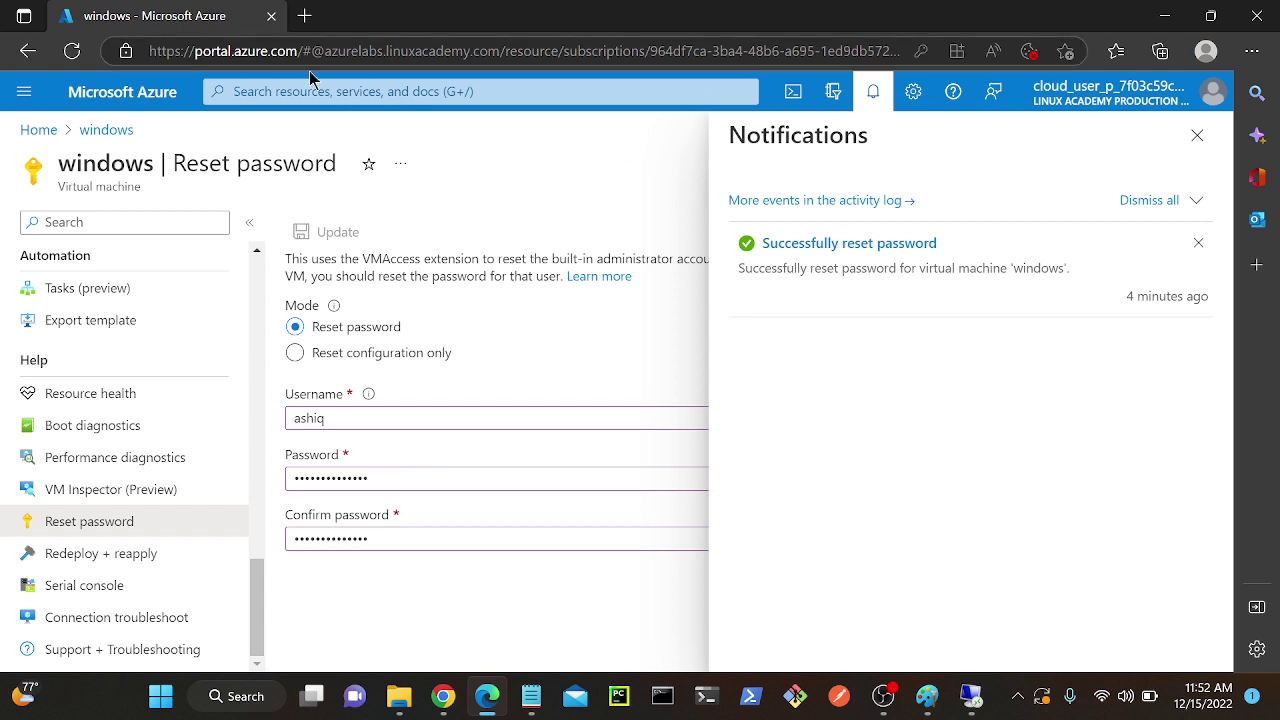
Copy the link address of 'Download Agent for Windows Server or Windows Client'.
mouse_move(447, 703)
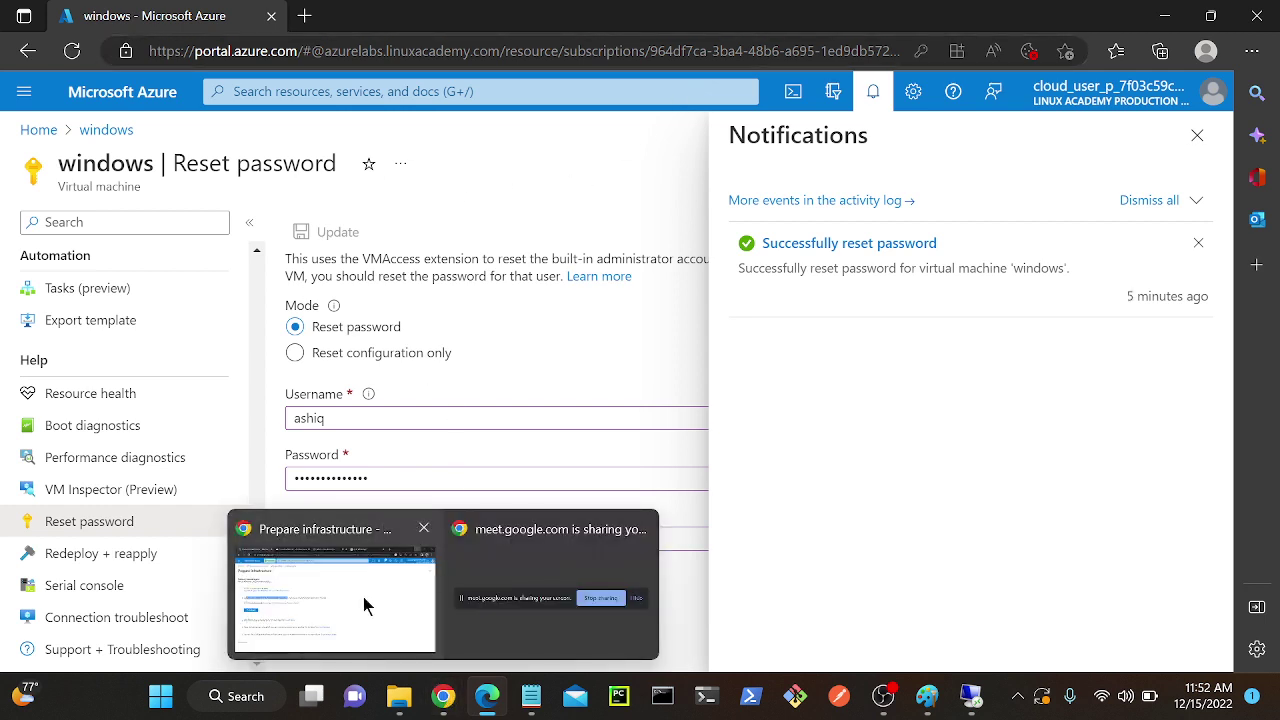
click(363, 603)
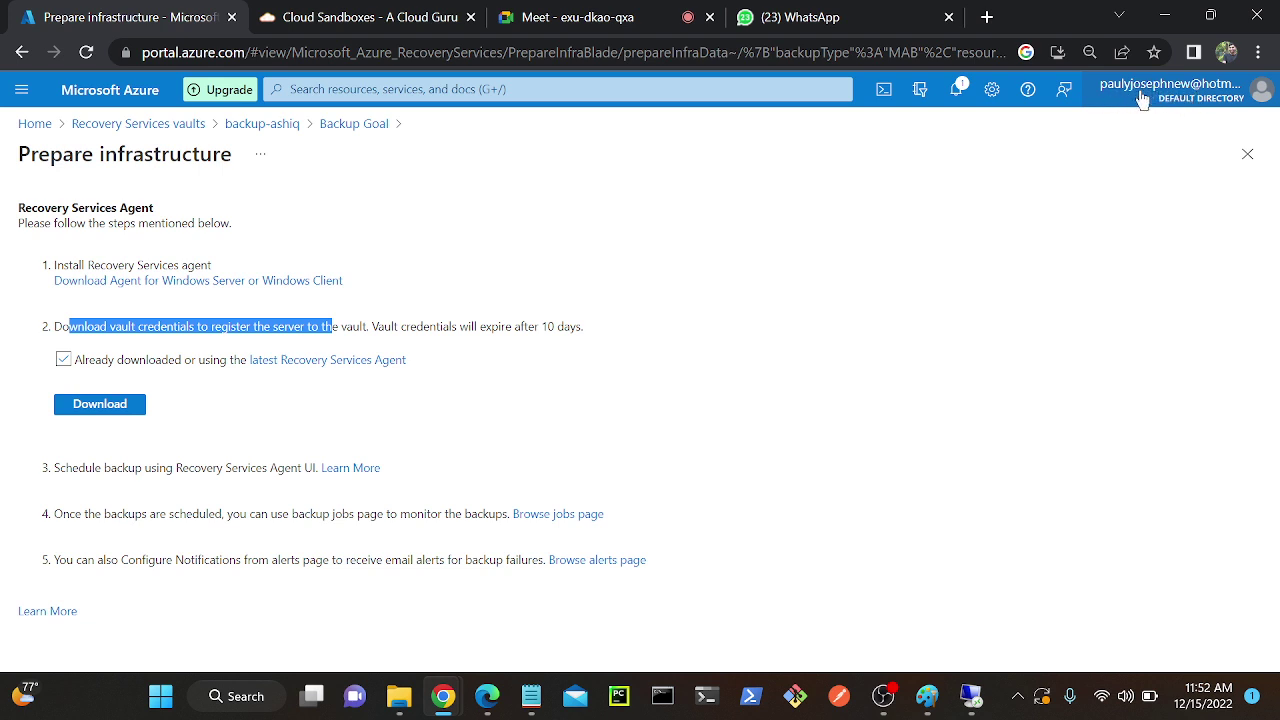
right_click(202, 283)
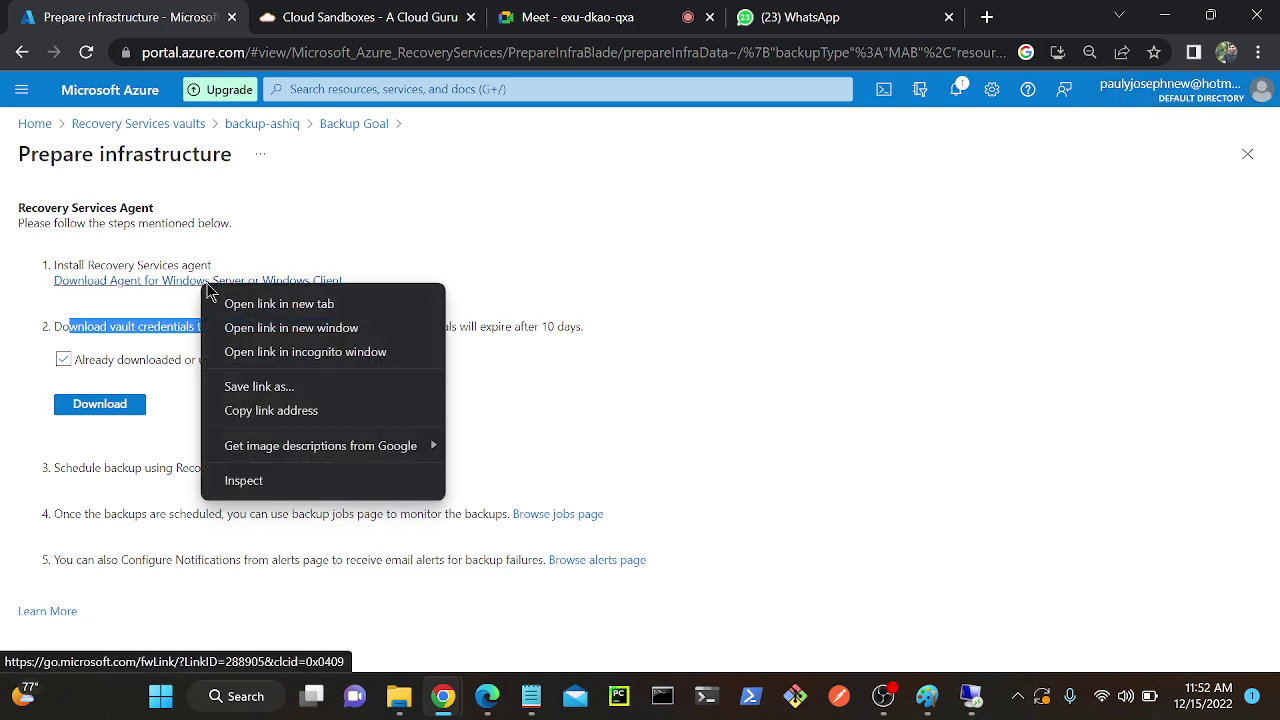
click(270, 416)
Switch back to the remote desktop session on the VM.
mouse_move(487, 697)
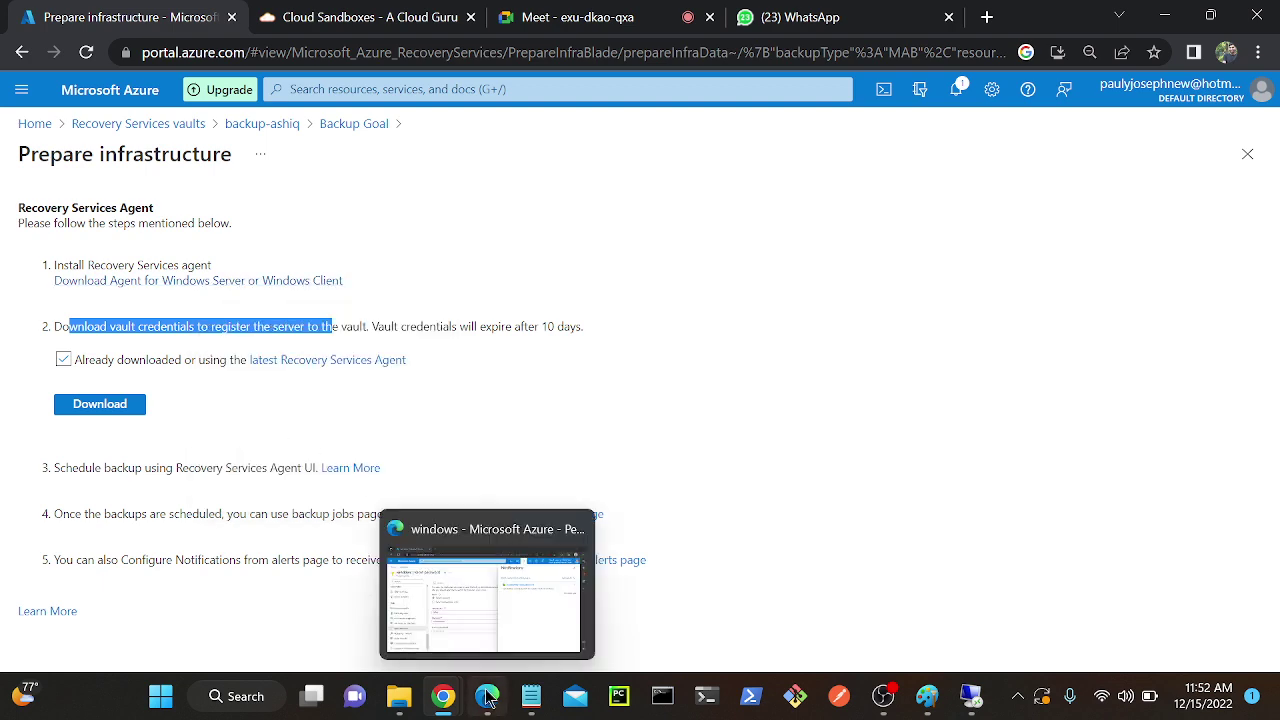
click(487, 621)
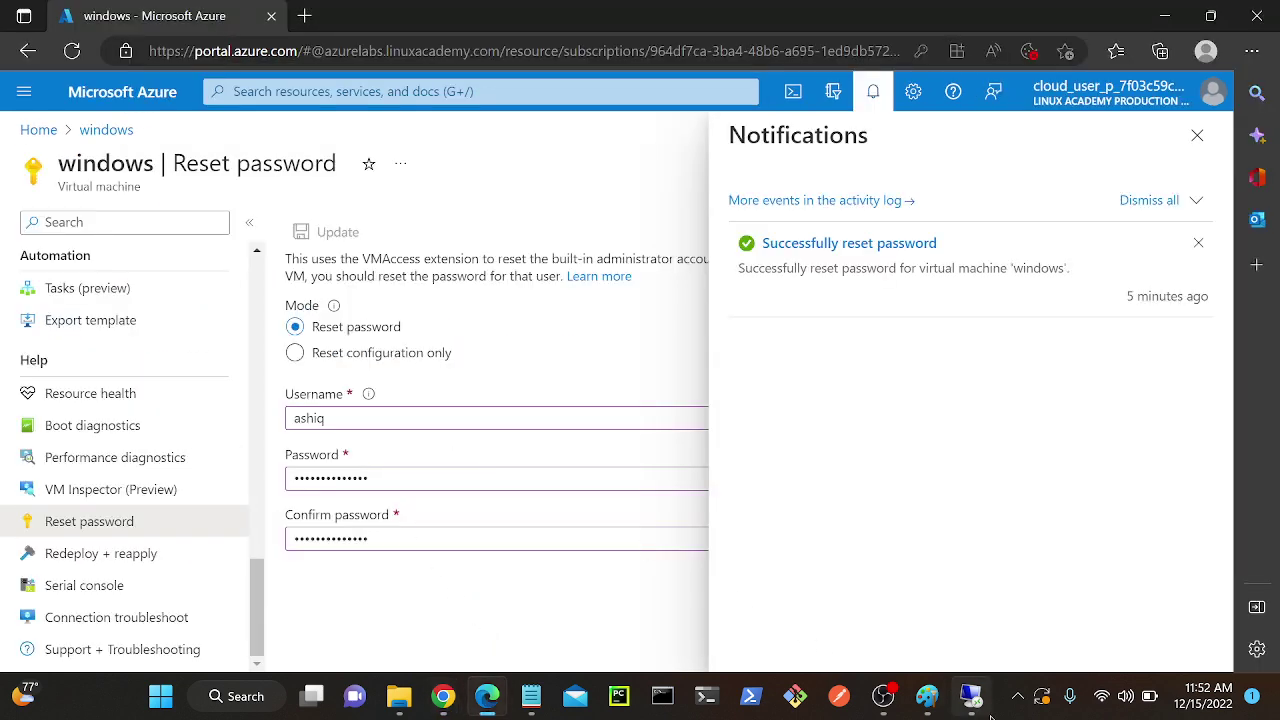
click(971, 697)
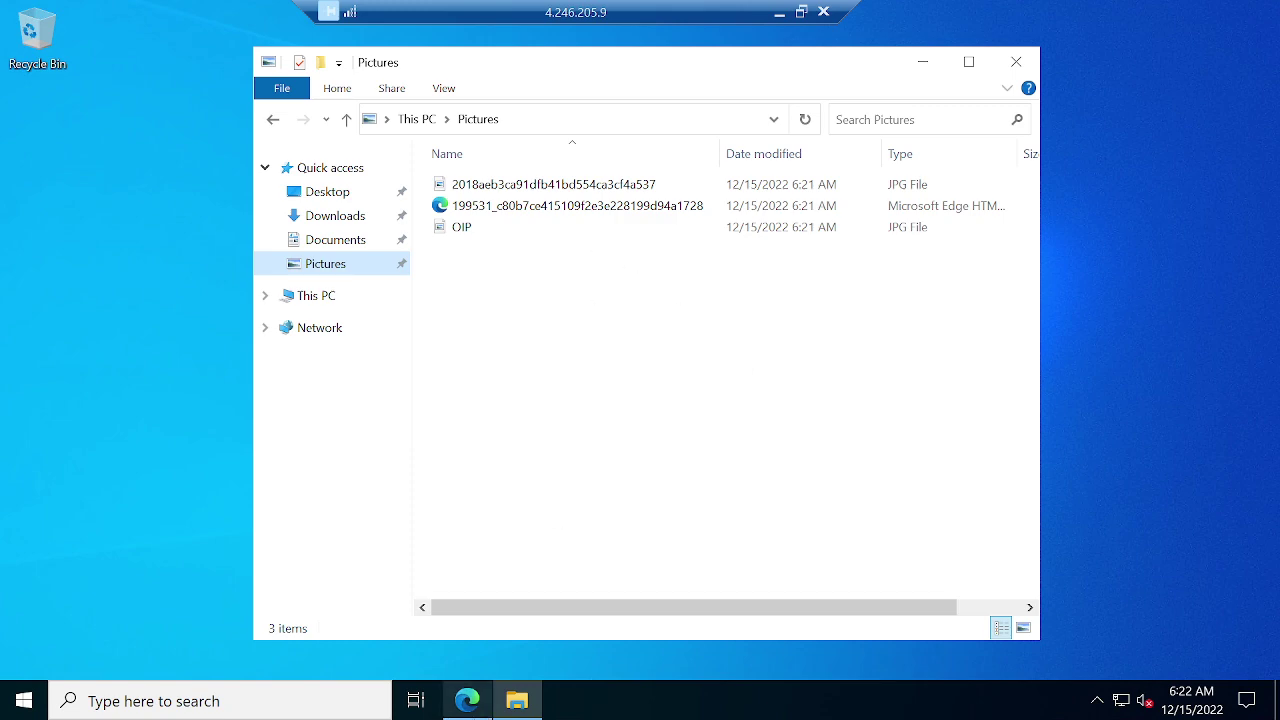
Paste the copied agent link into Edge, download MARSAgentInstaller.exe and run it.
click(467, 700)
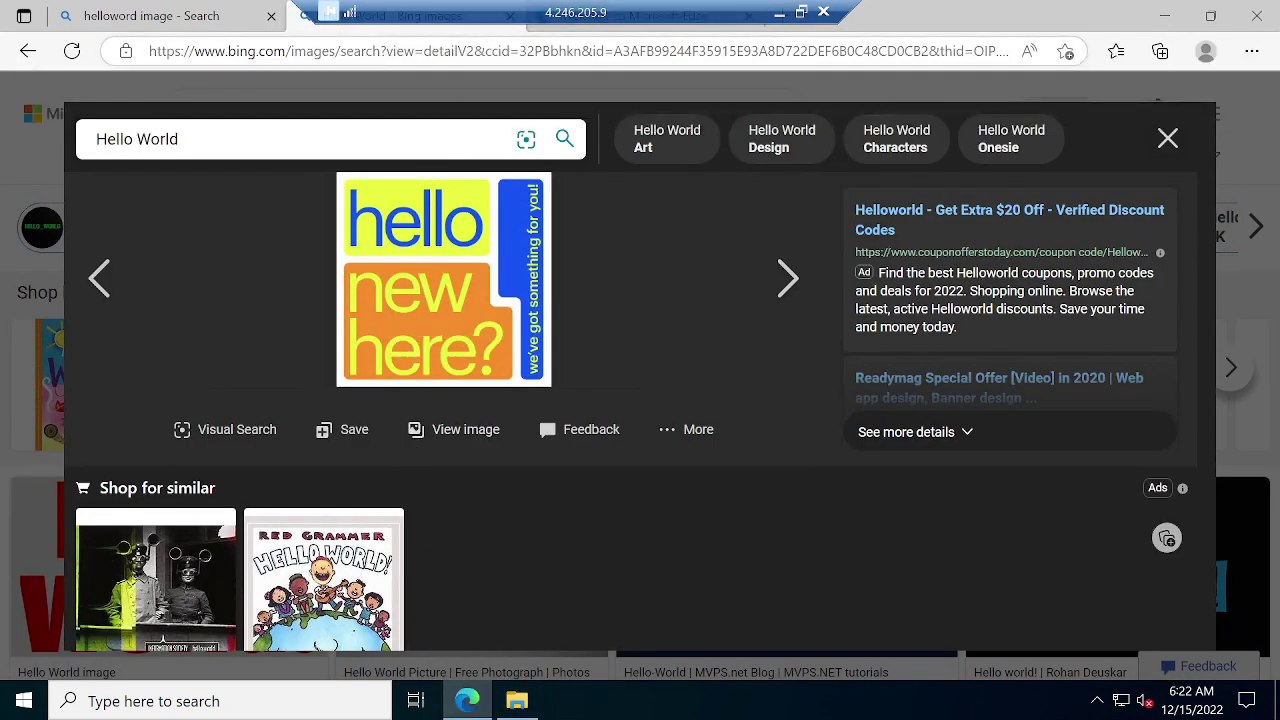
click(455, 47)
key(ctrl+v)
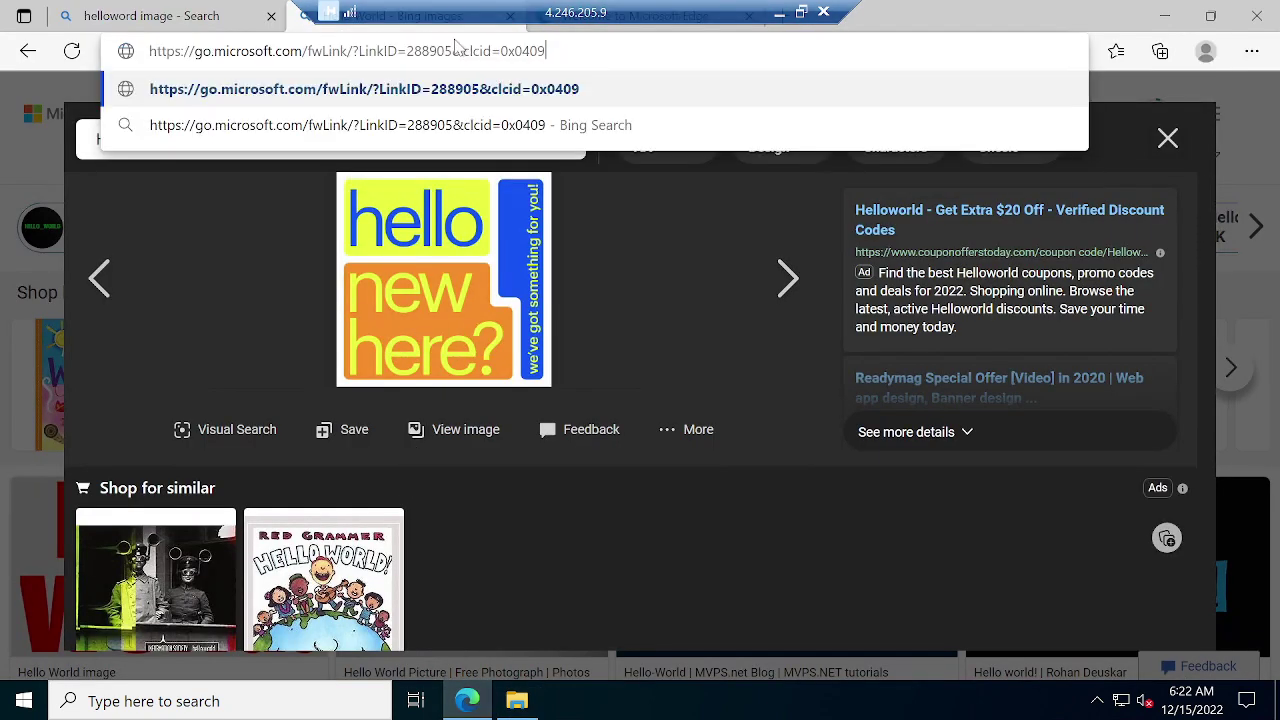
key(Return)
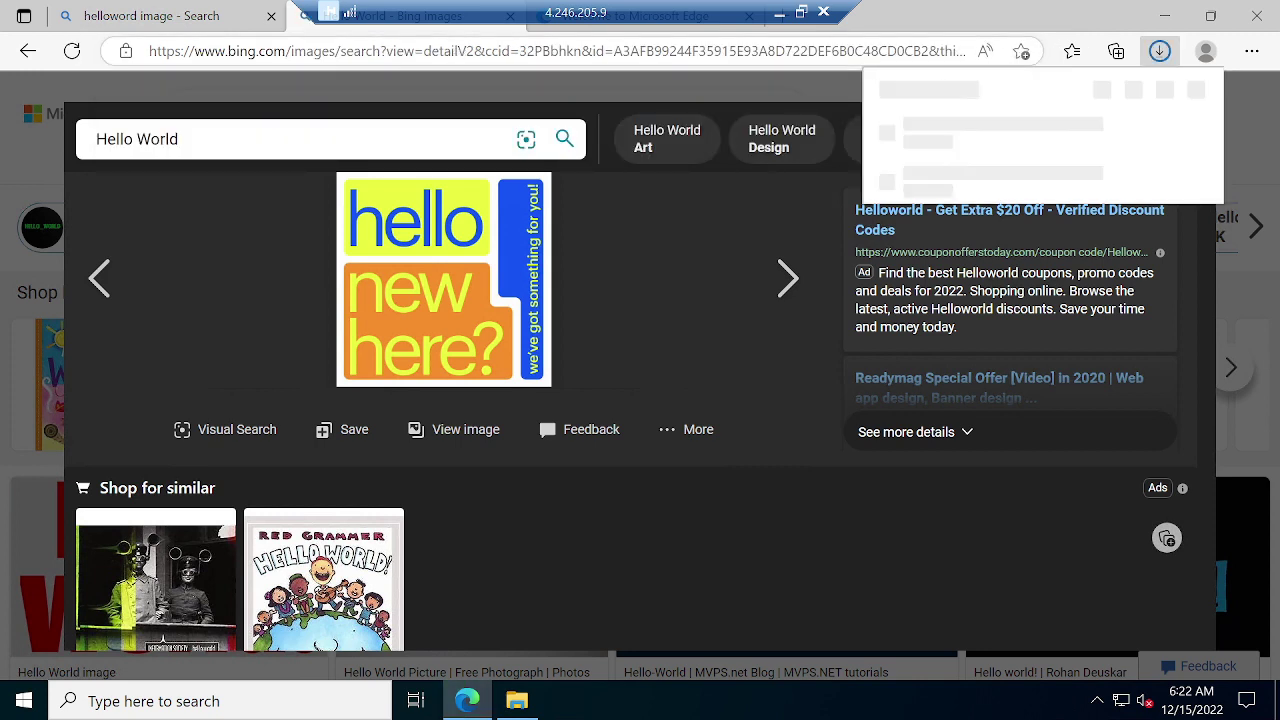
mouse_move(886, 140)
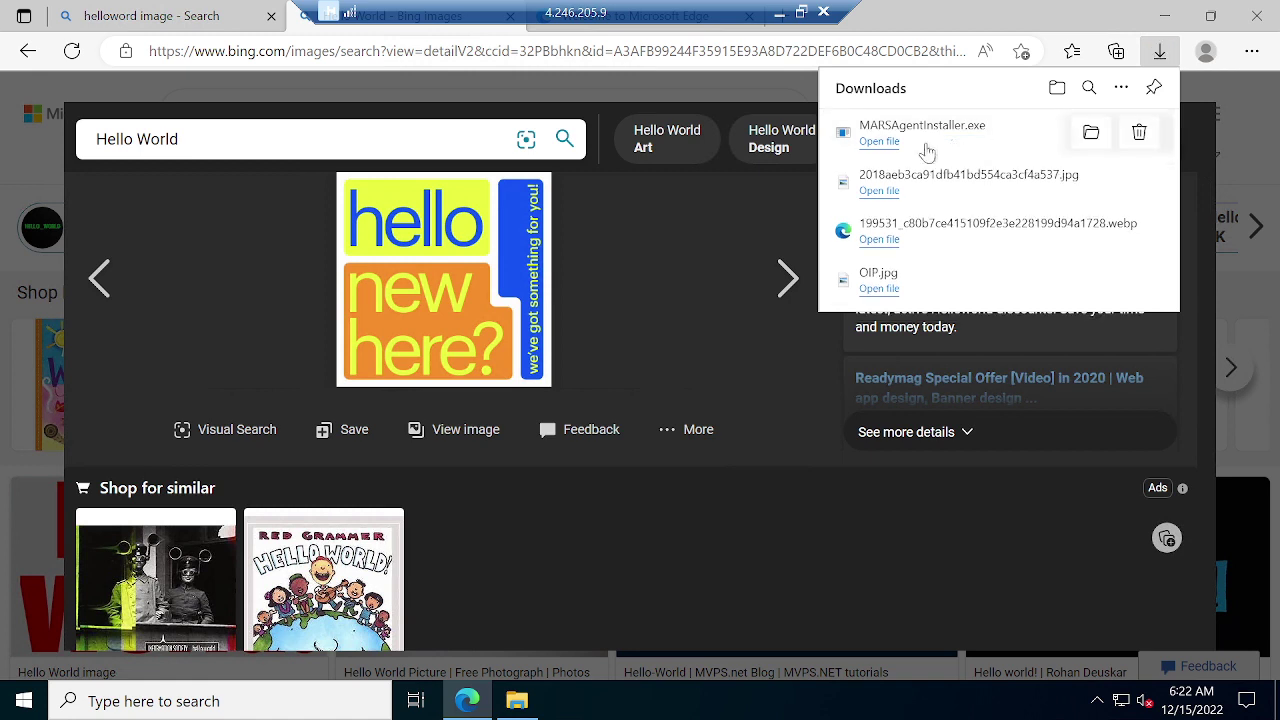
click(875, 145)
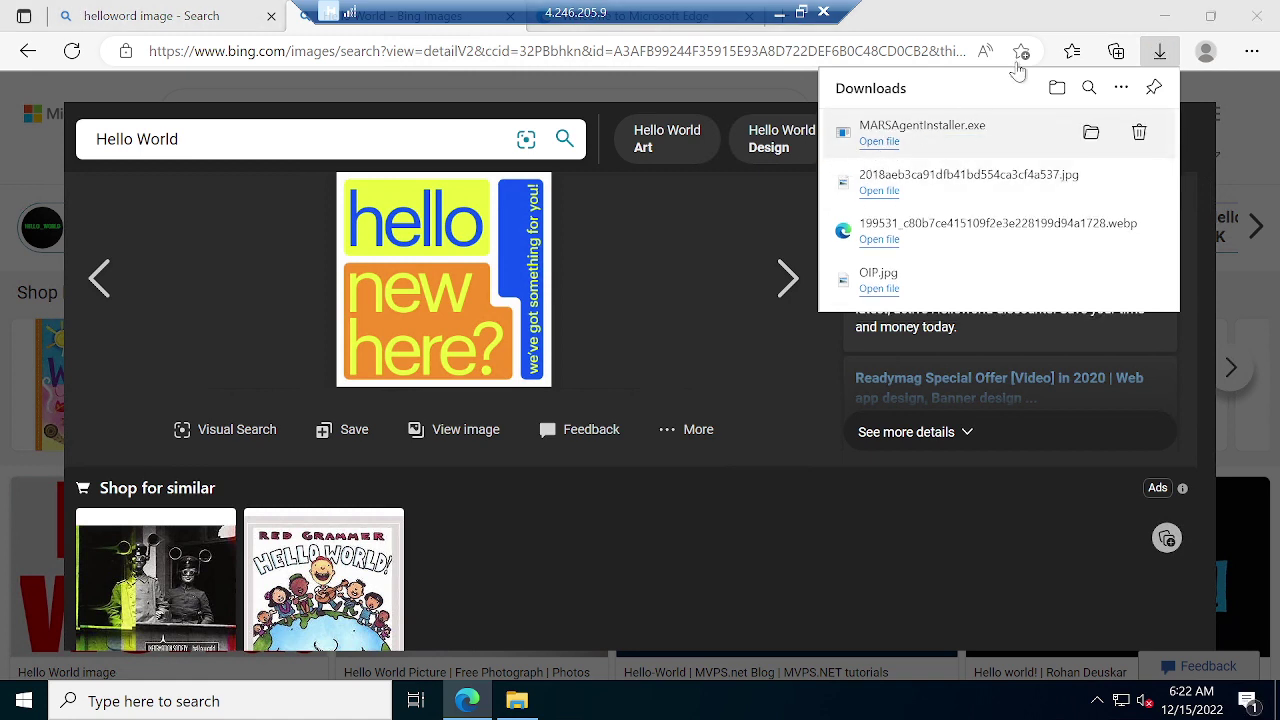
click(1157, 17)
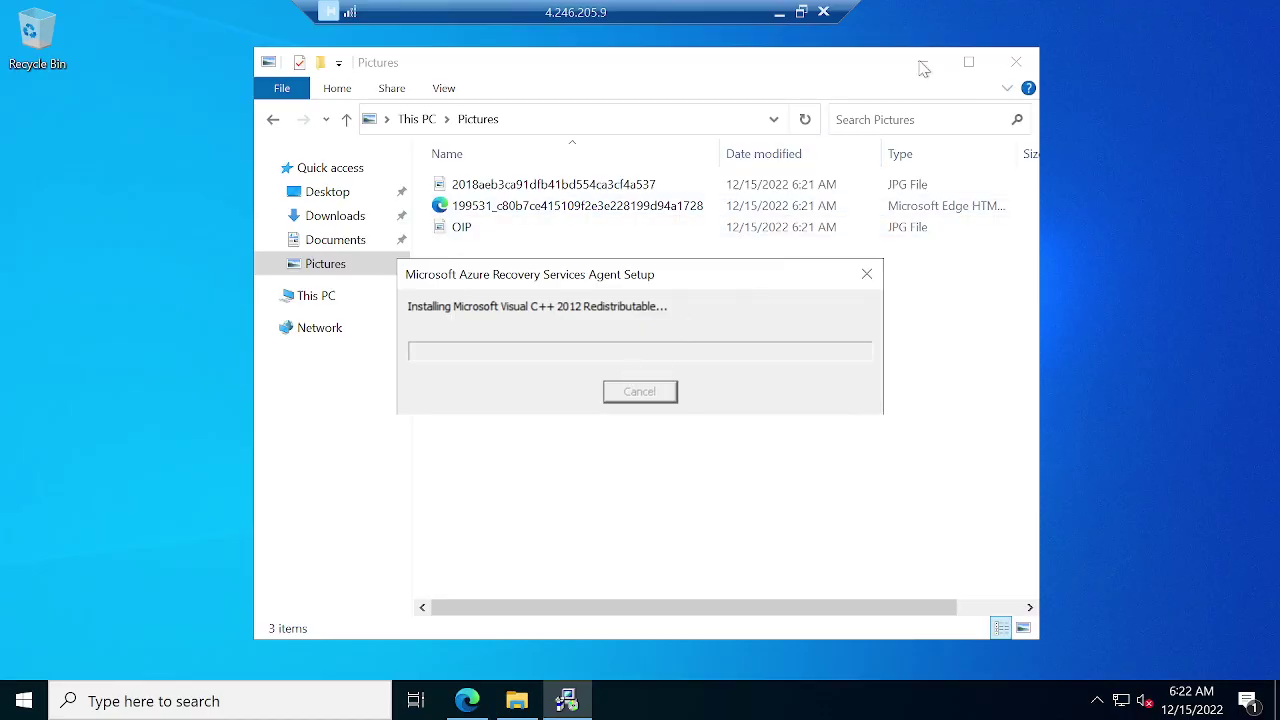
click(921, 63)
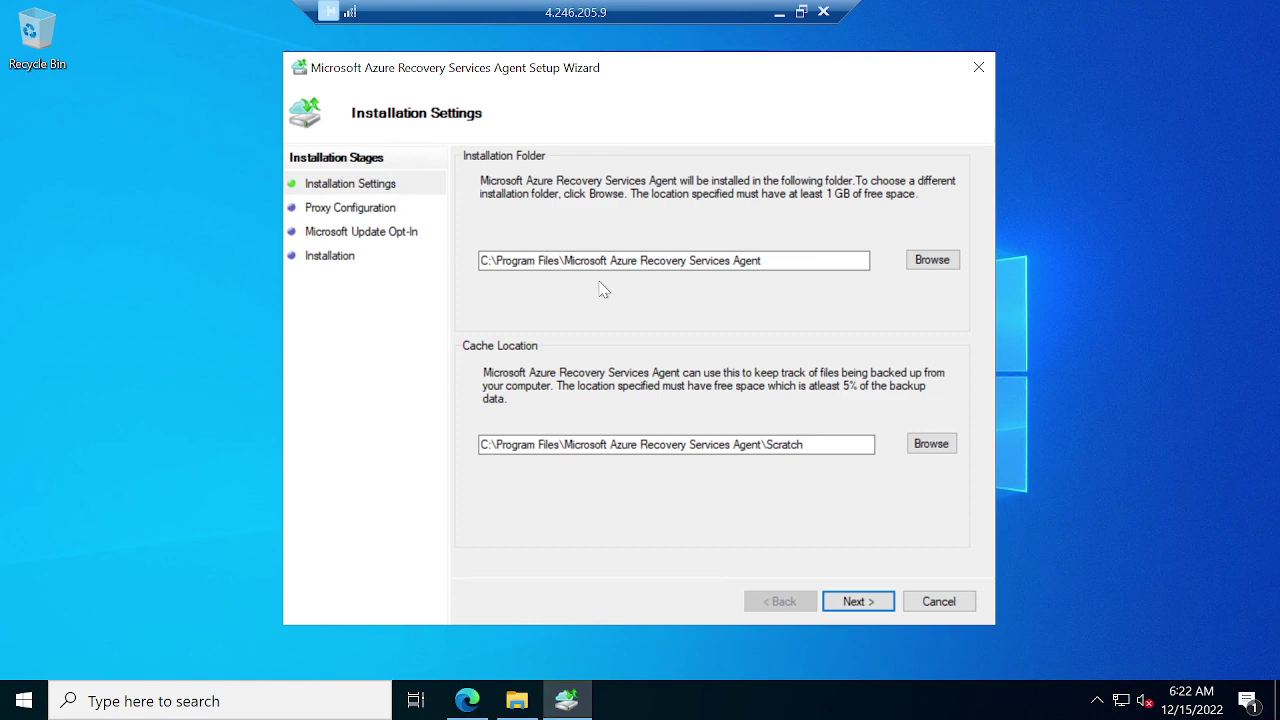
Keep the default install folders and proxy, opt into Microsoft Update, and start the installation.
click(857, 601)
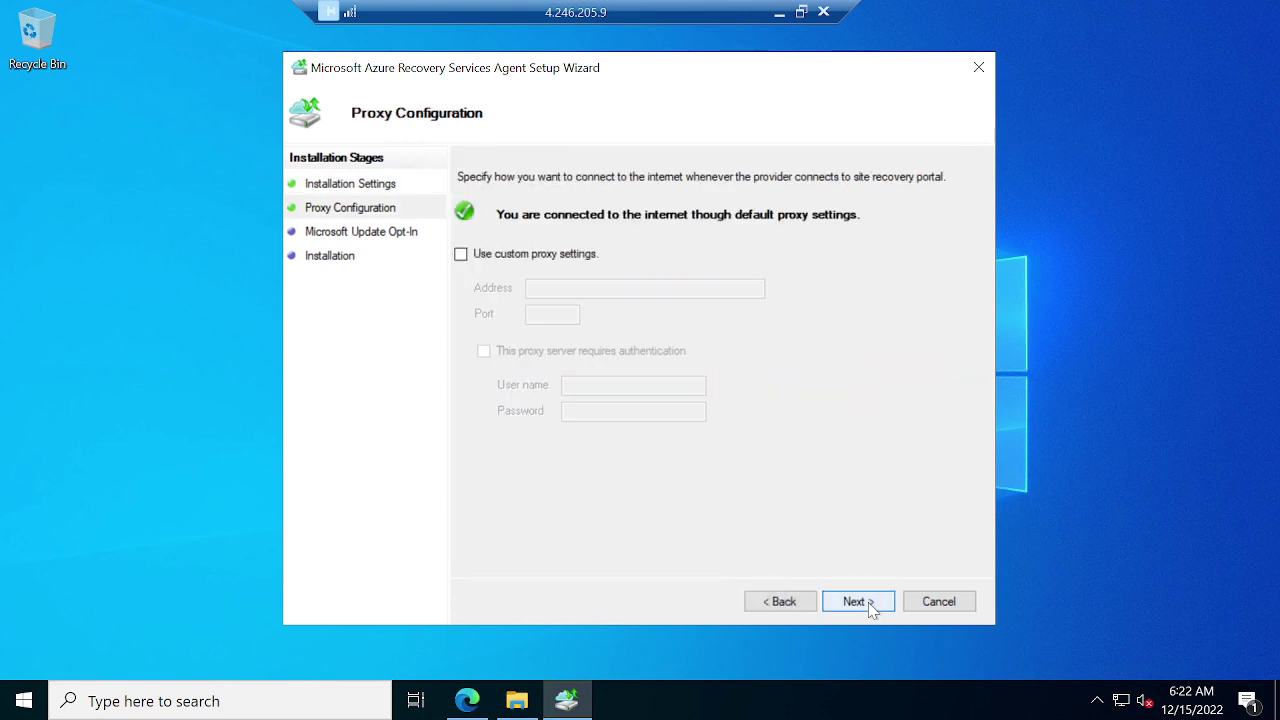
click(860, 603)
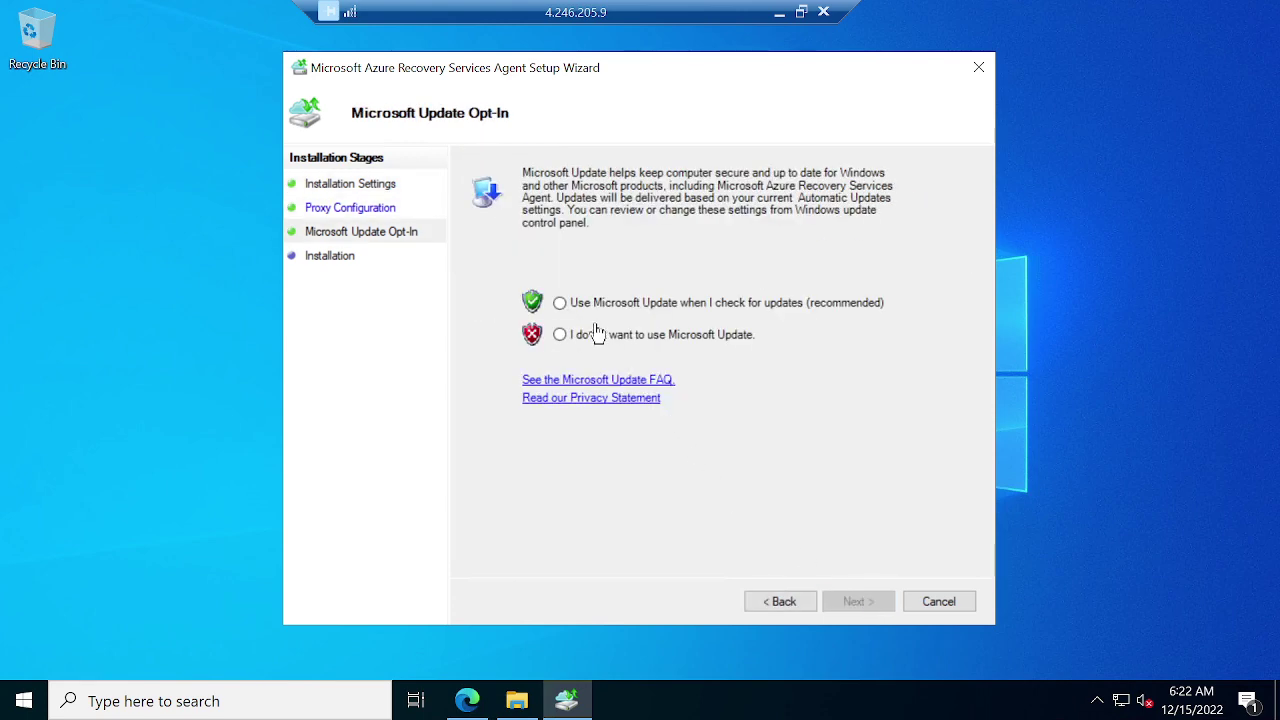
click(562, 304)
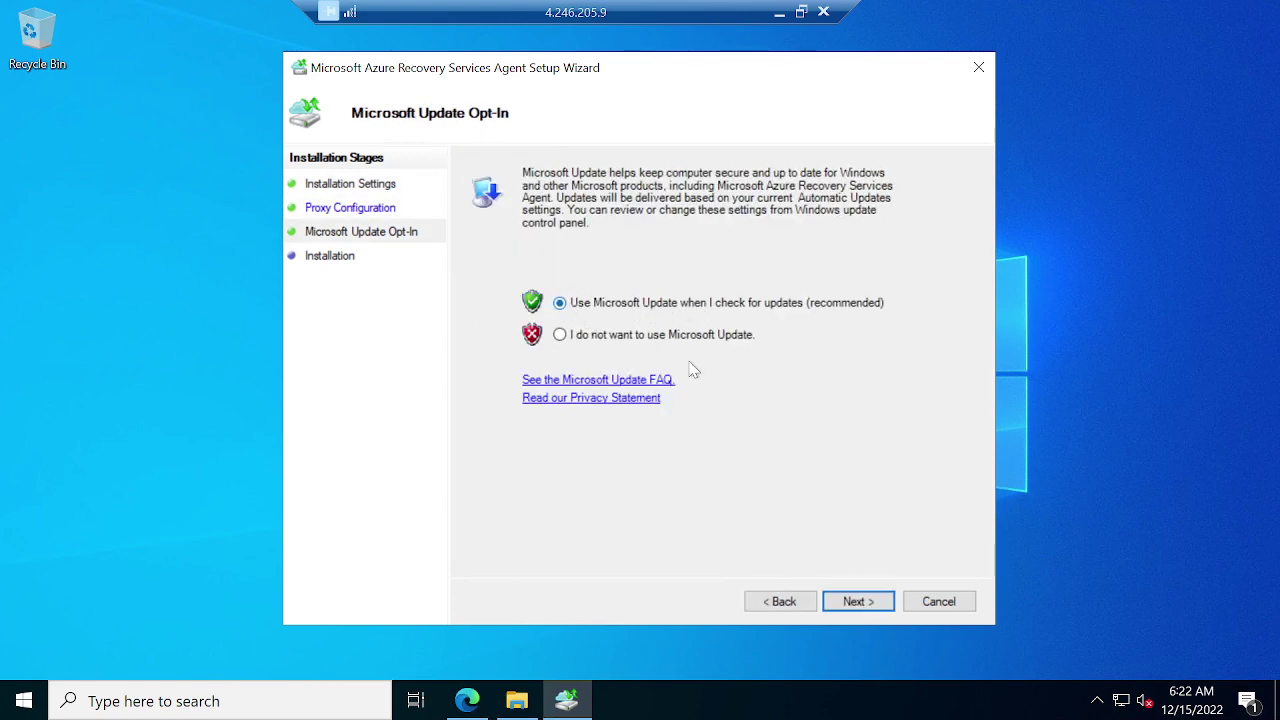
click(866, 603)
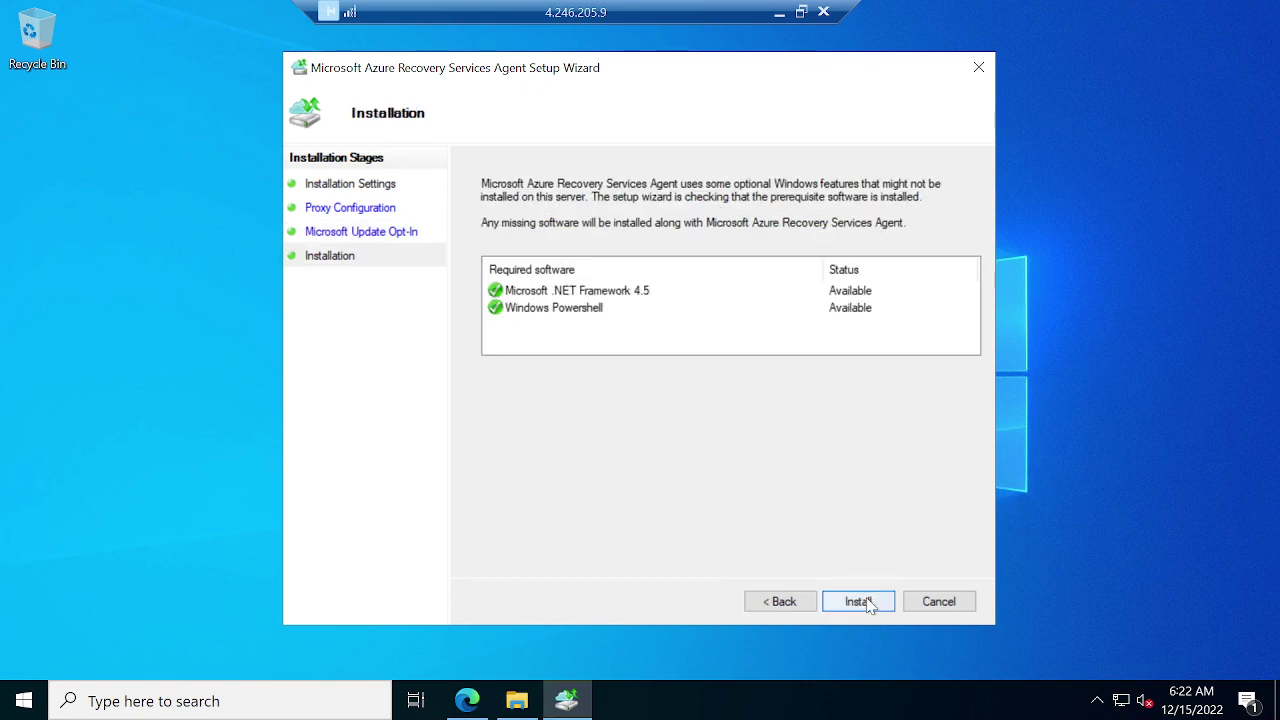
click(862, 603)
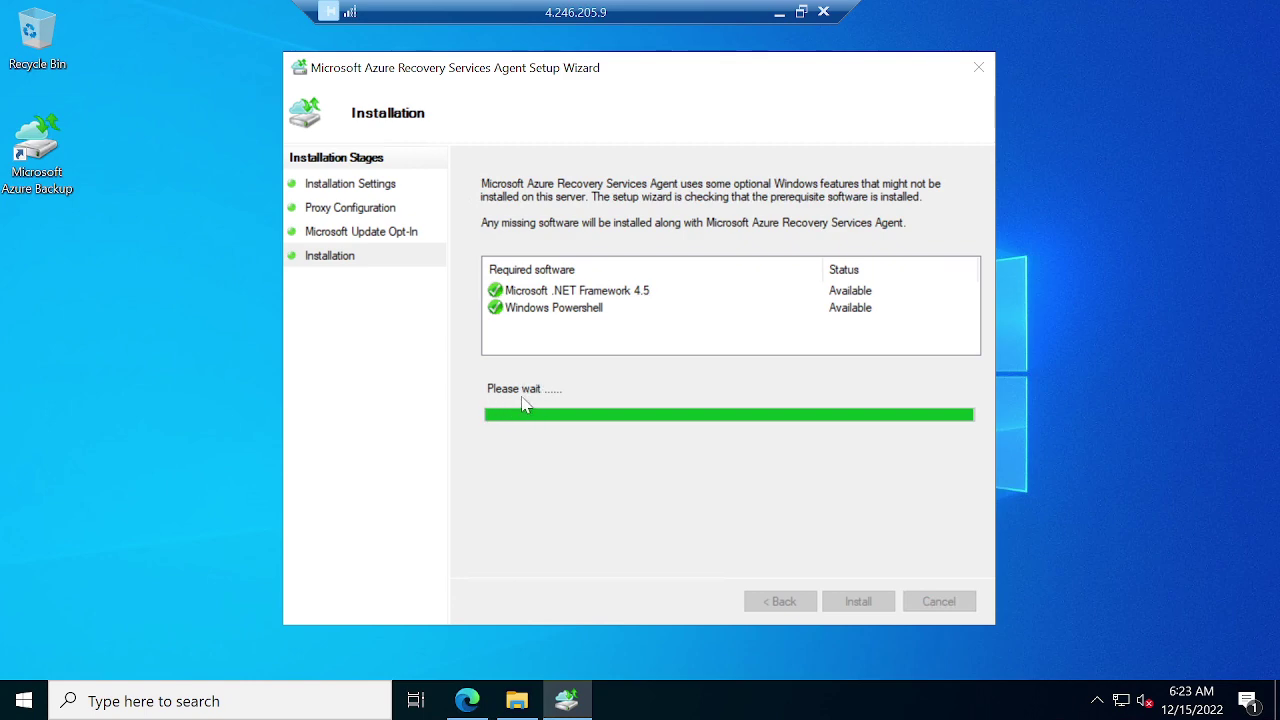
Leave the remote session to check the Cloud Sandboxes and Meet call tabs.
click(780, 12)
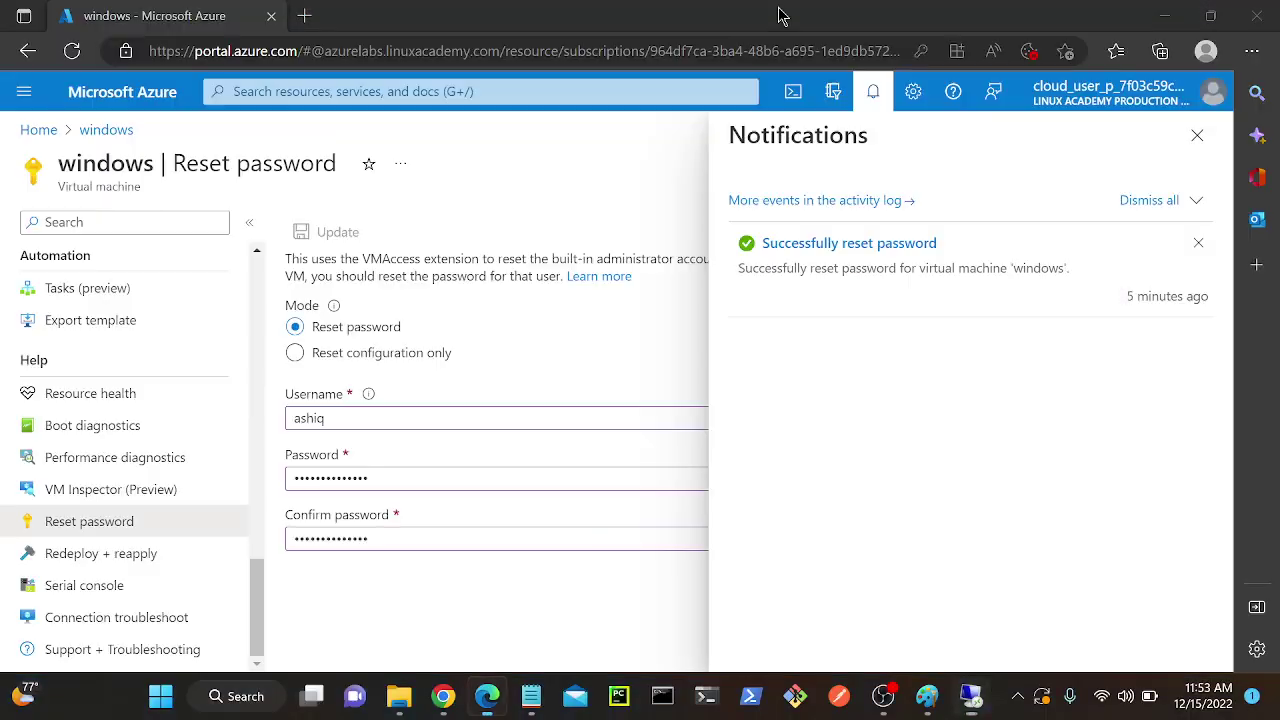
mouse_move(446, 710)
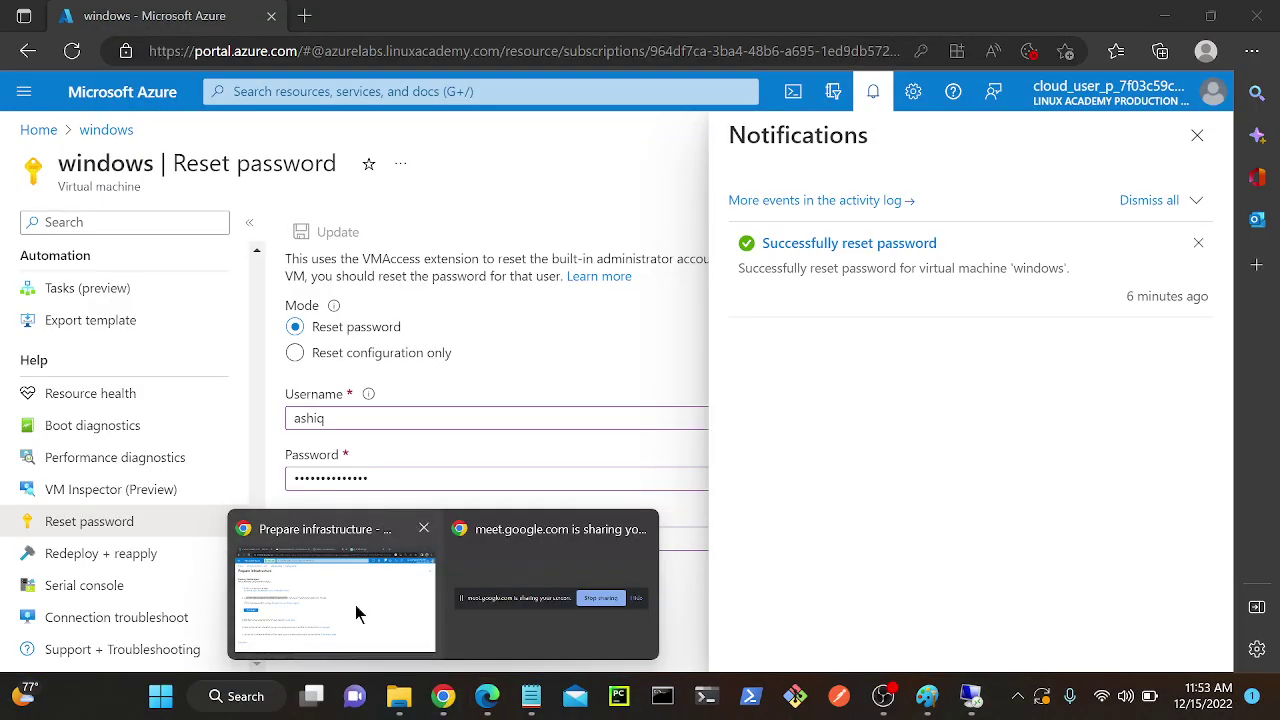
click(354, 608)
click(415, 17)
click(565, 12)
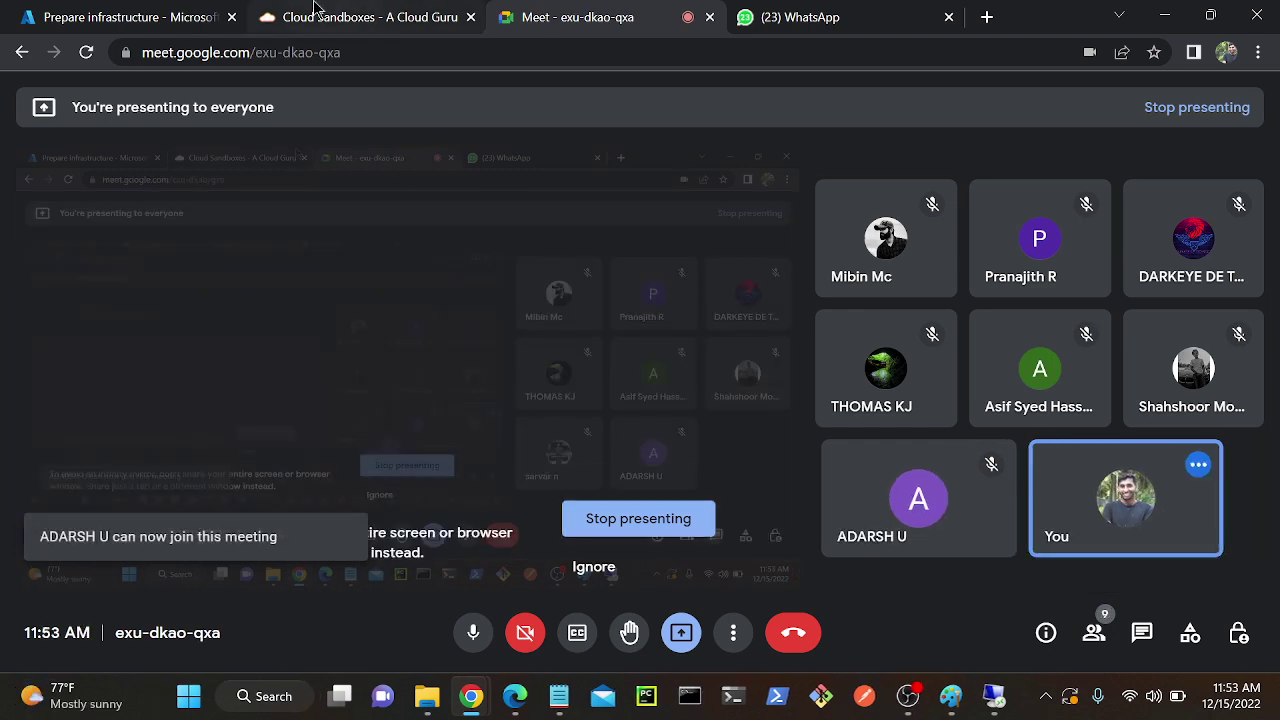
click(370, 17)
Back in the remote session, dismiss the notification and proceed to server registration.
click(970, 696)
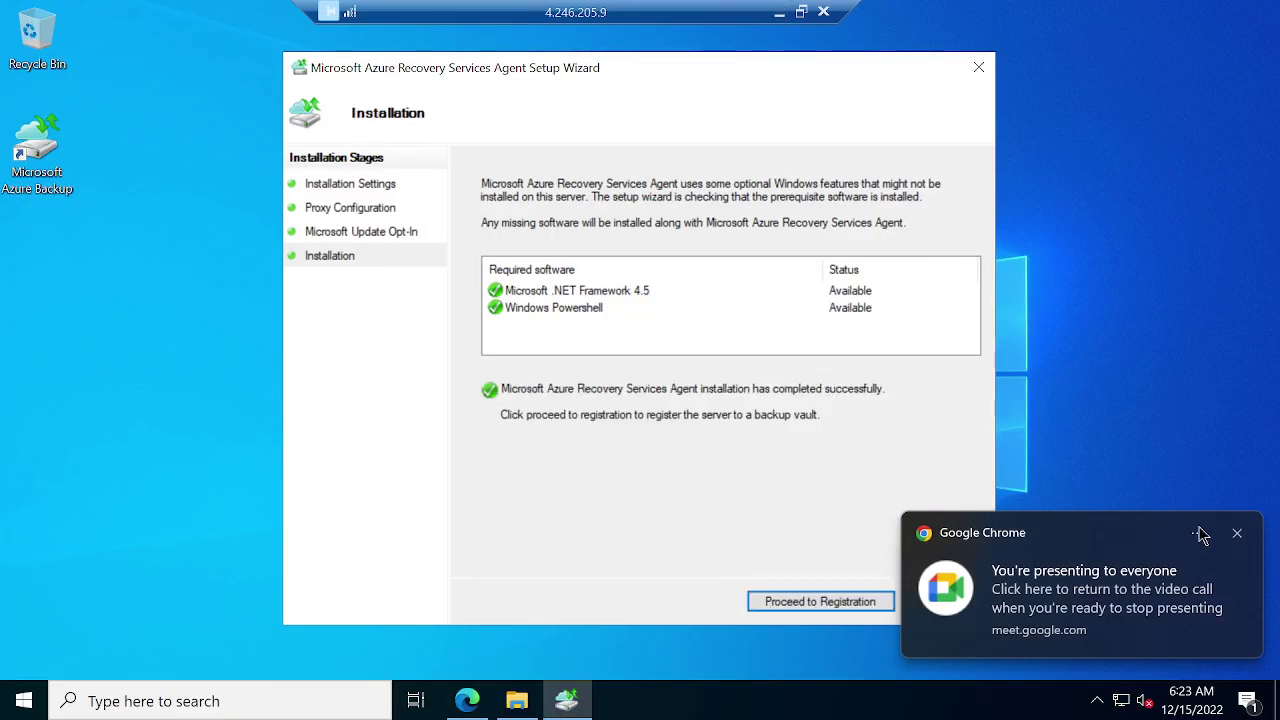
click(1237, 533)
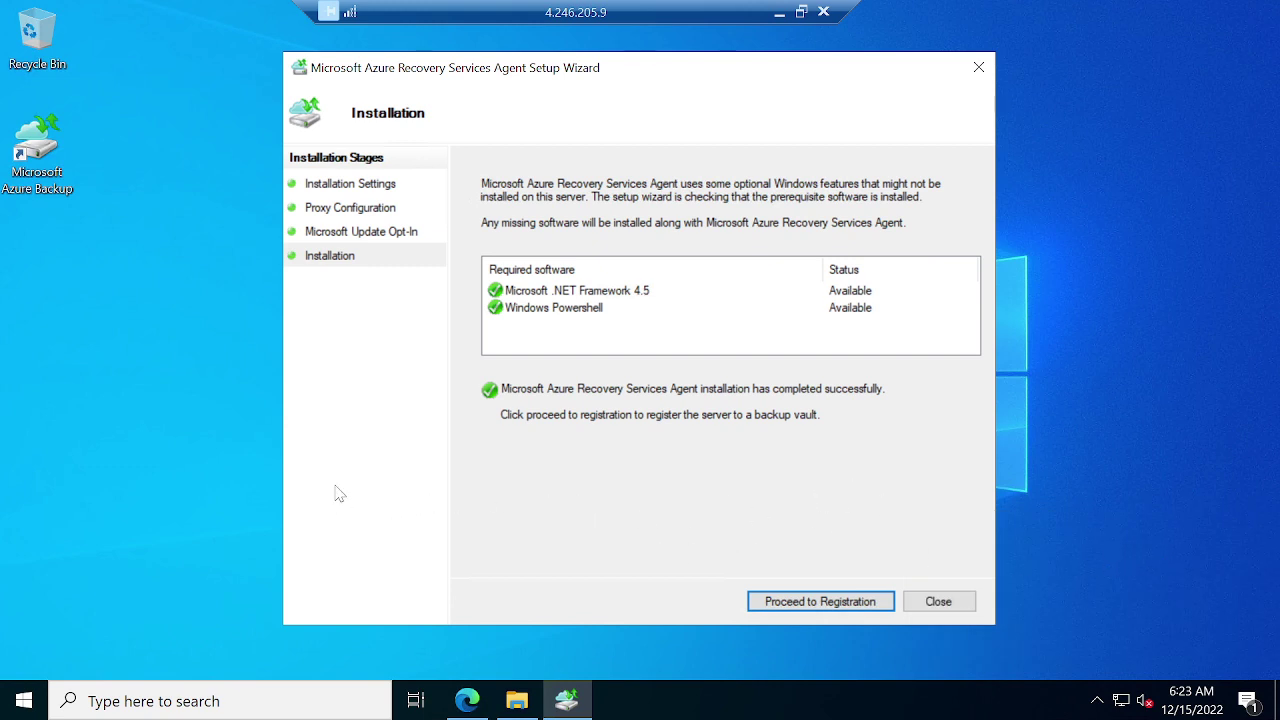
click(787, 605)
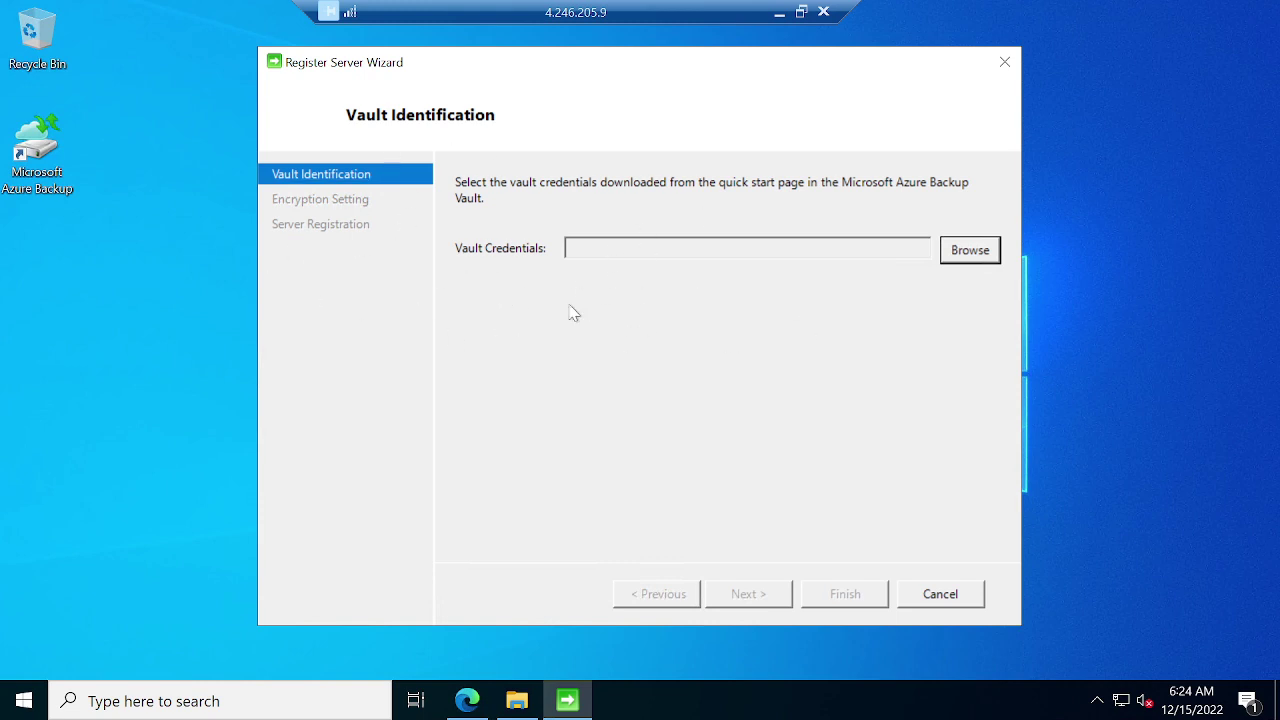
Check that the VM's Downloads folder holds only MARSAgentInstaller, then minimize the remote session.
click(163, 314)
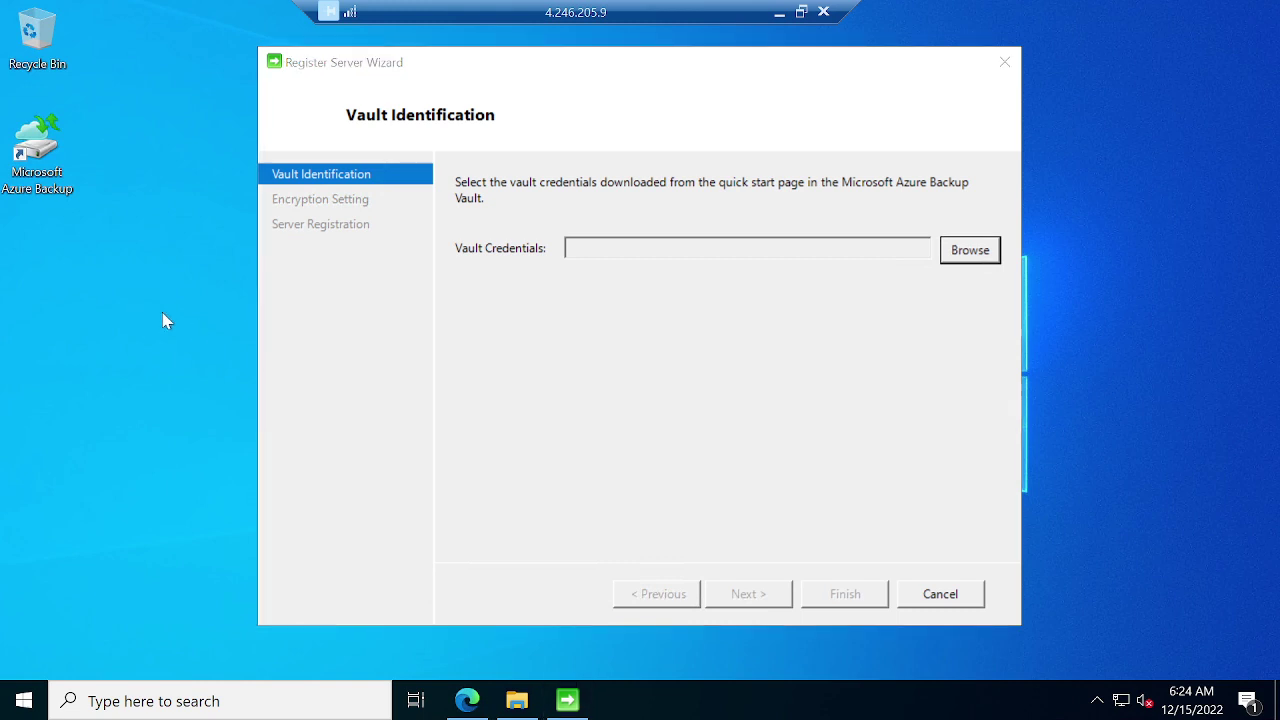
key(super+e)
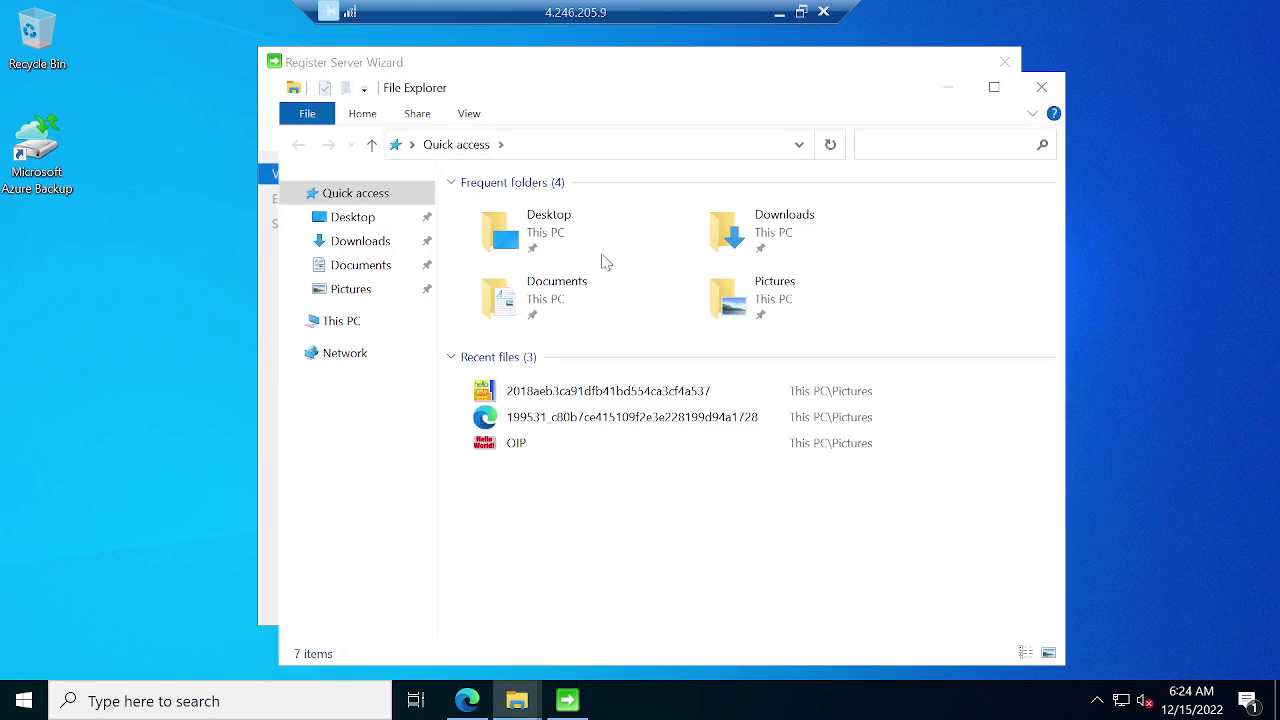
click(362, 245)
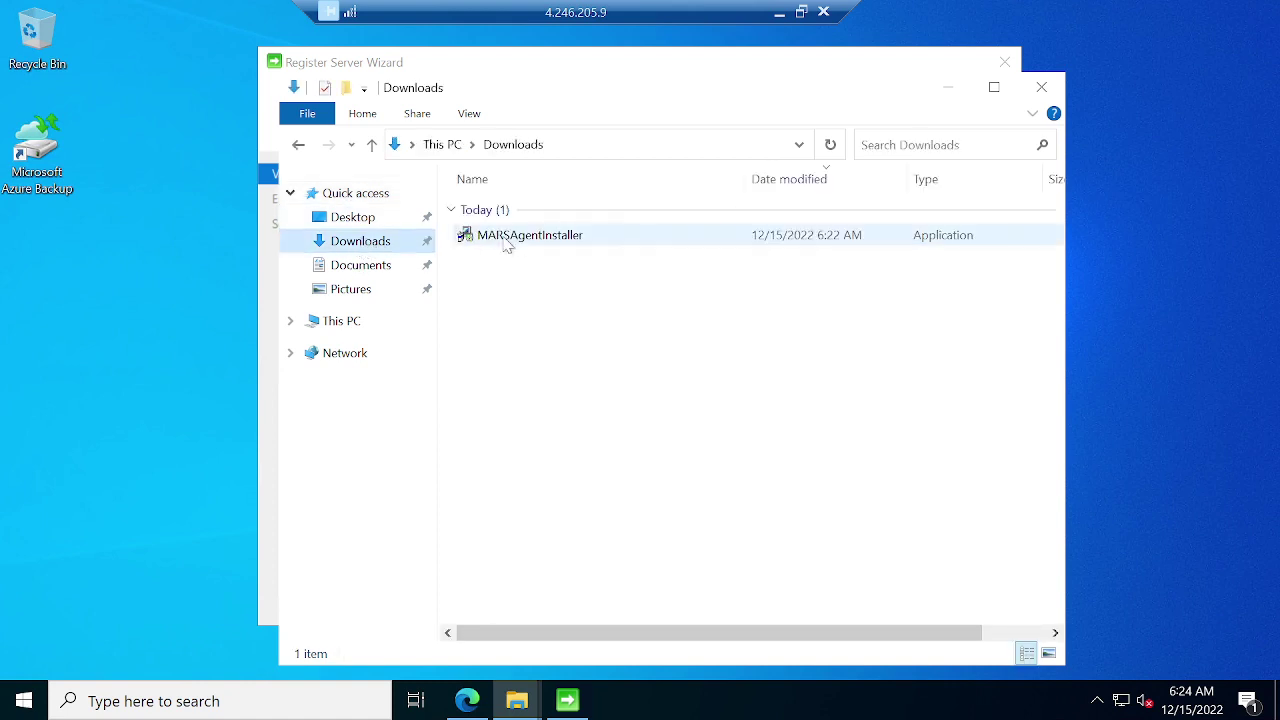
click(779, 12)
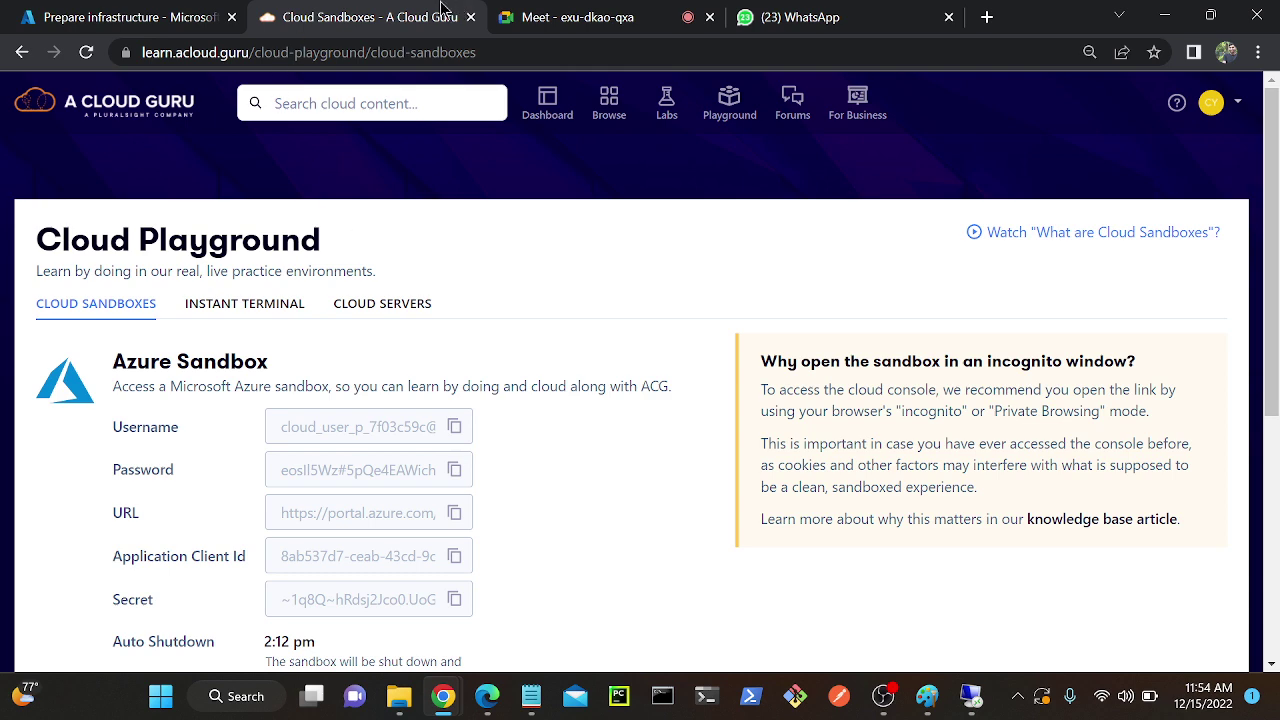
Download the backup-ashiq vault credentials file from the Prepare infrastructure page.
click(100, 17)
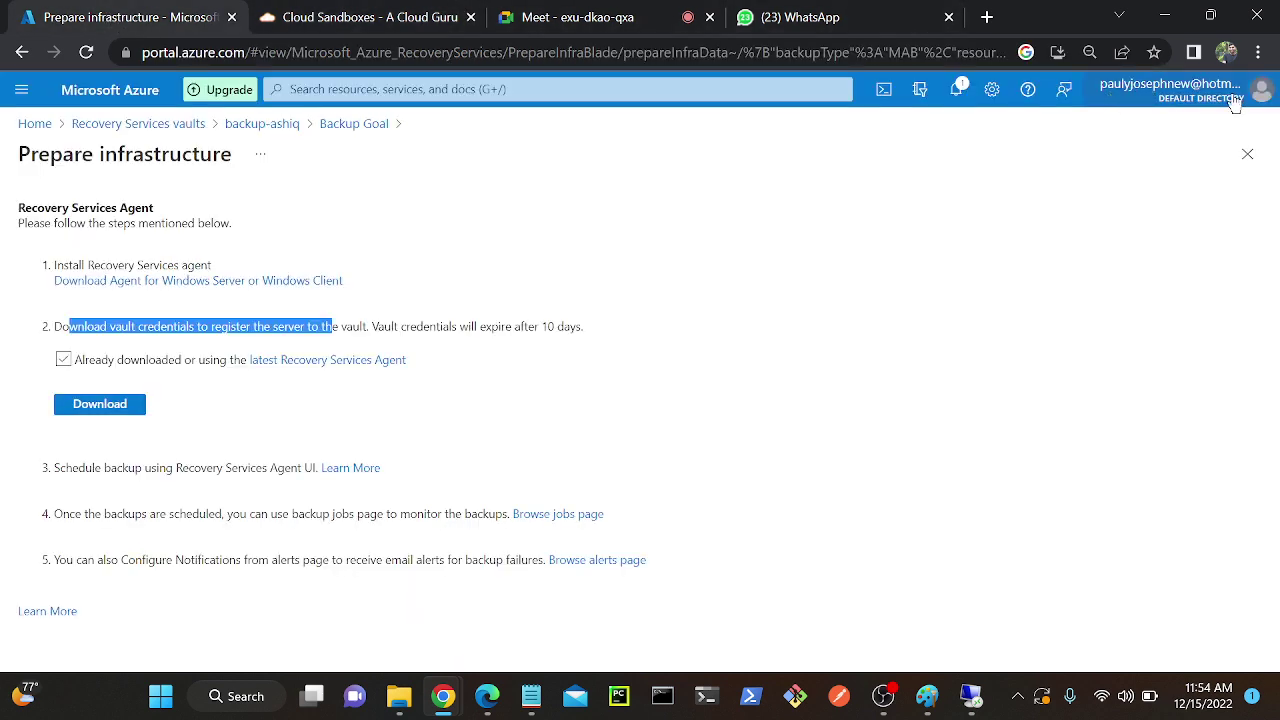
click(212, 438)
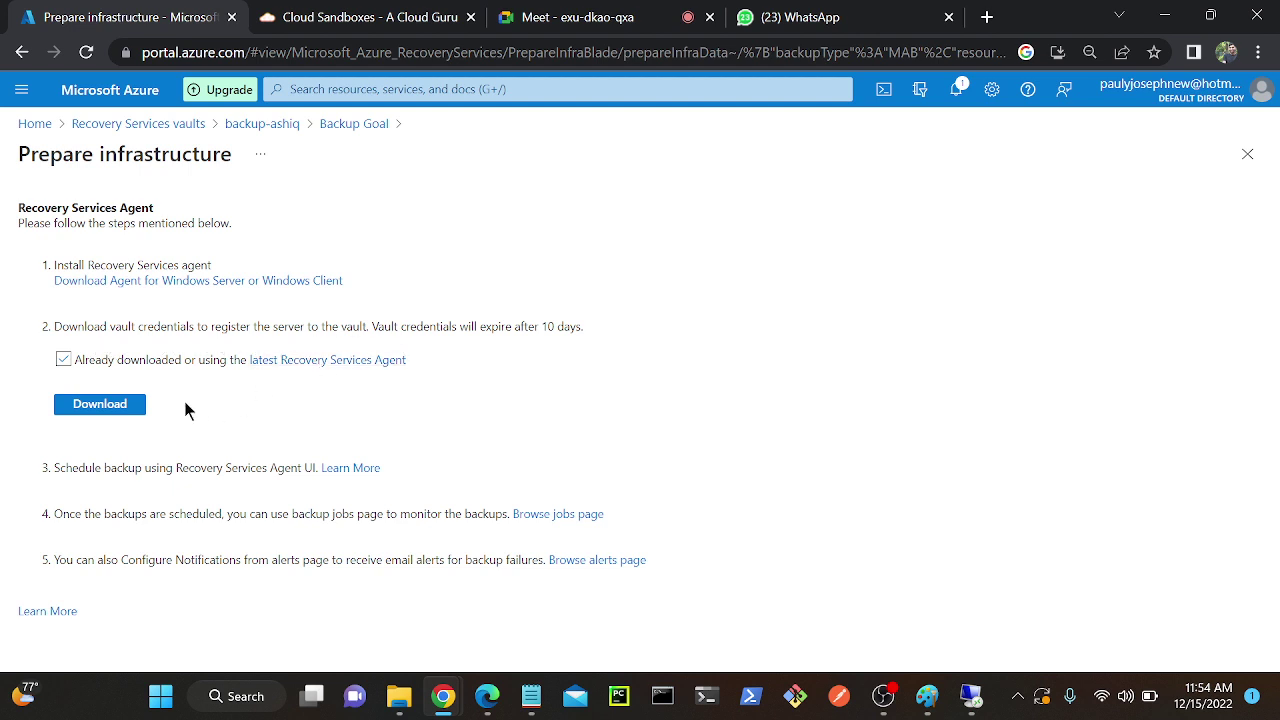
click(114, 405)
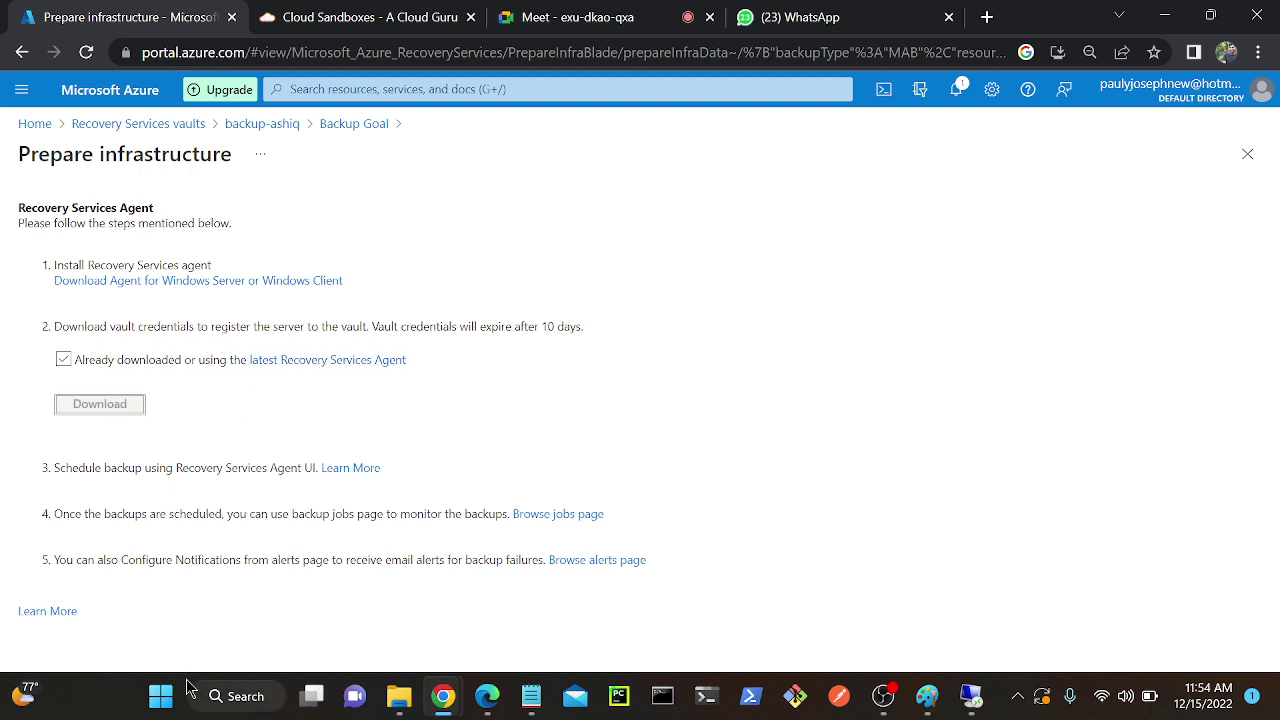
Copy the backup-ashiq .VaultCredentials file from local Downloads and return to the remote server.
click(399, 696)
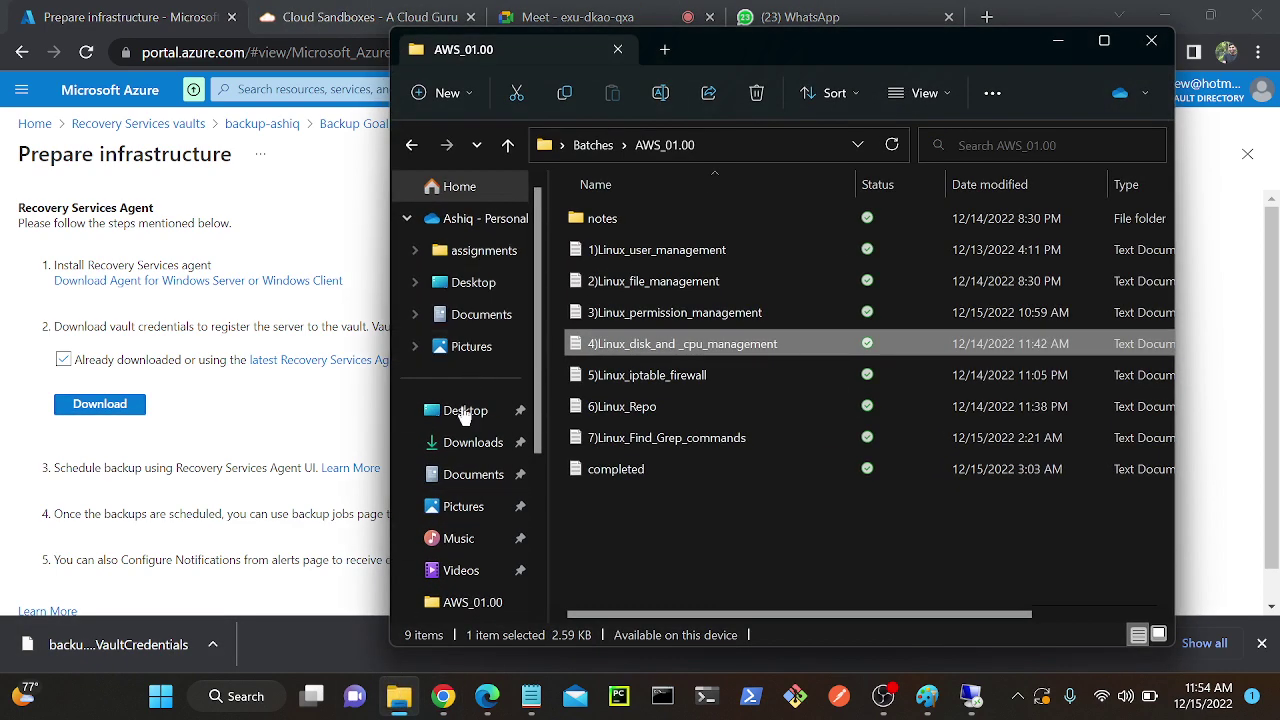
click(462, 444)
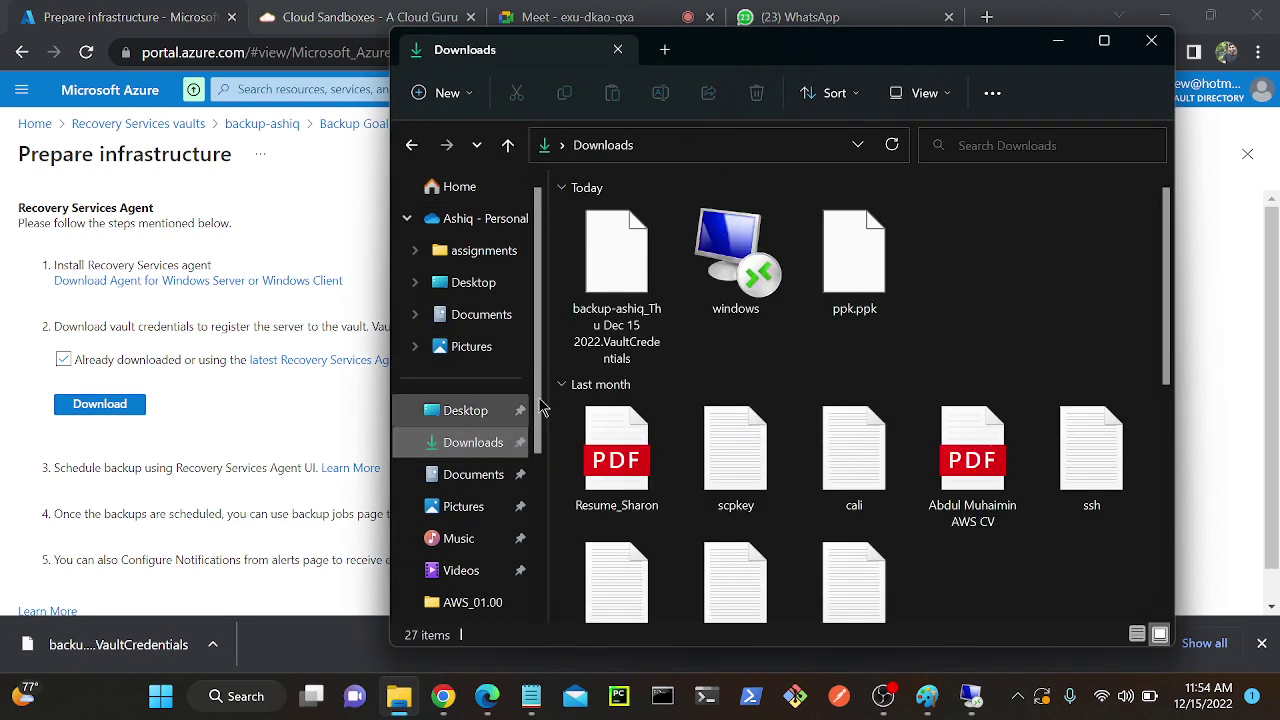
click(643, 275)
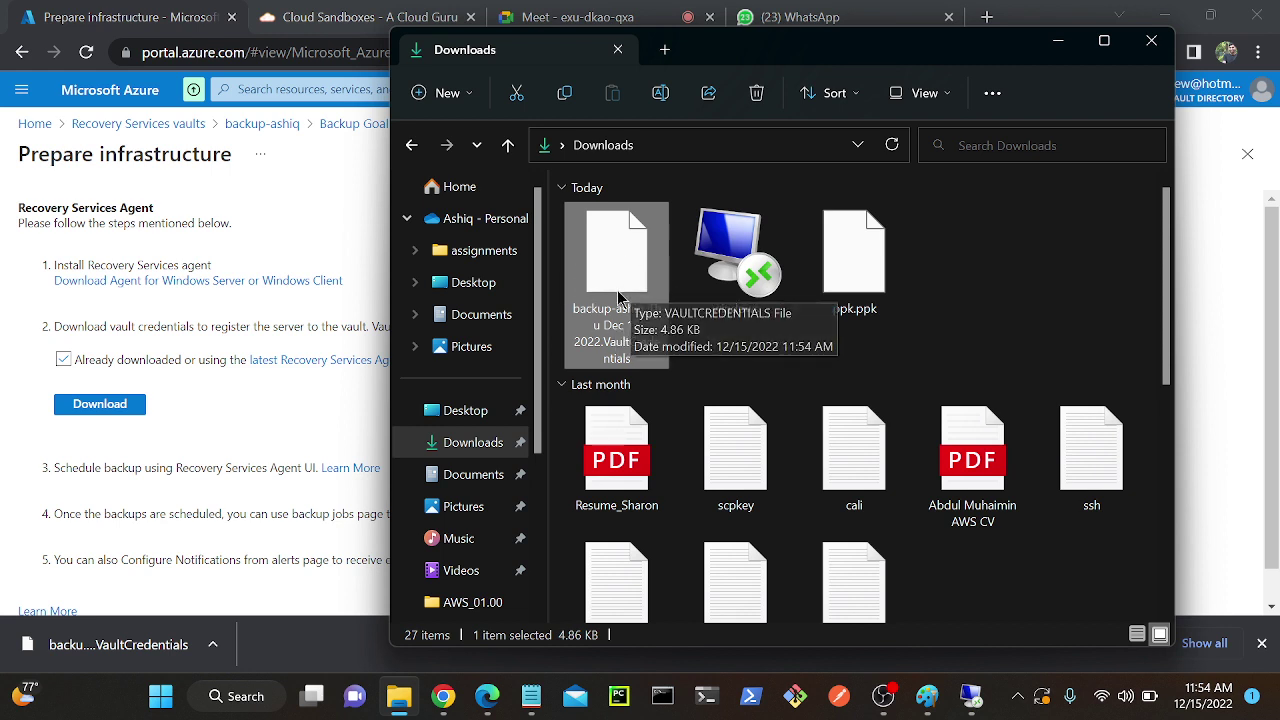
right_click(638, 248)
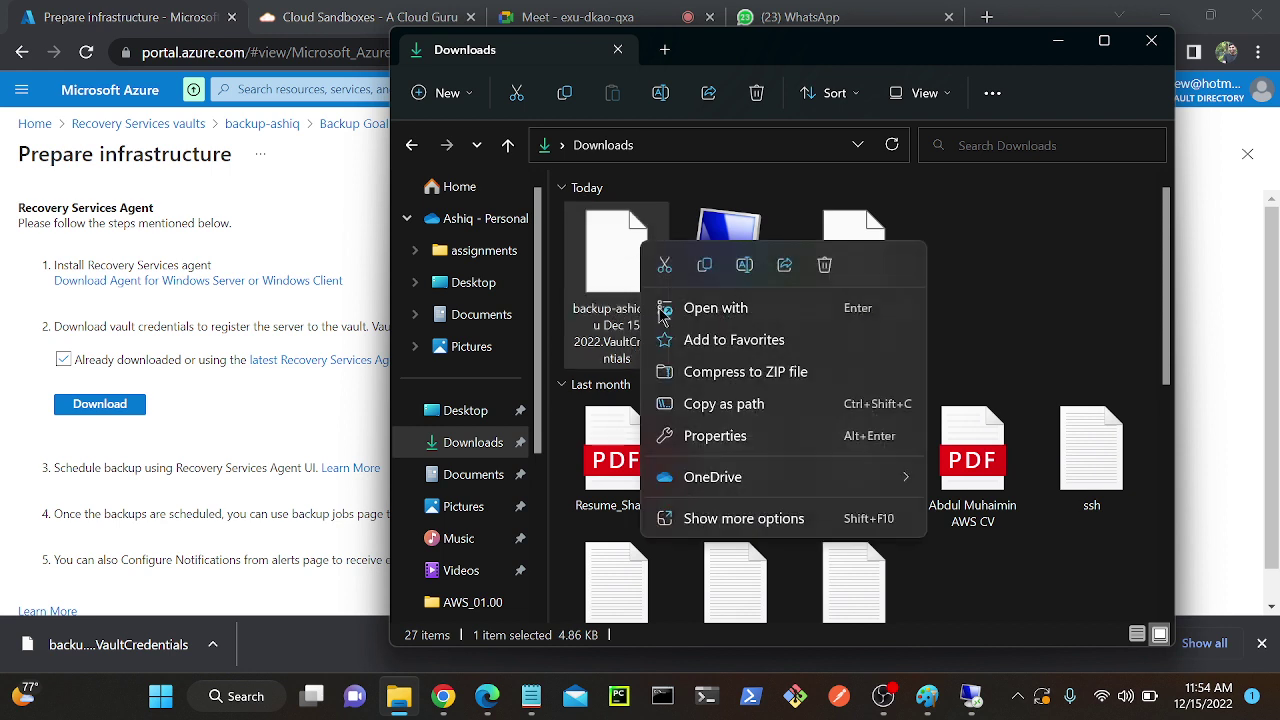
click(631, 271)
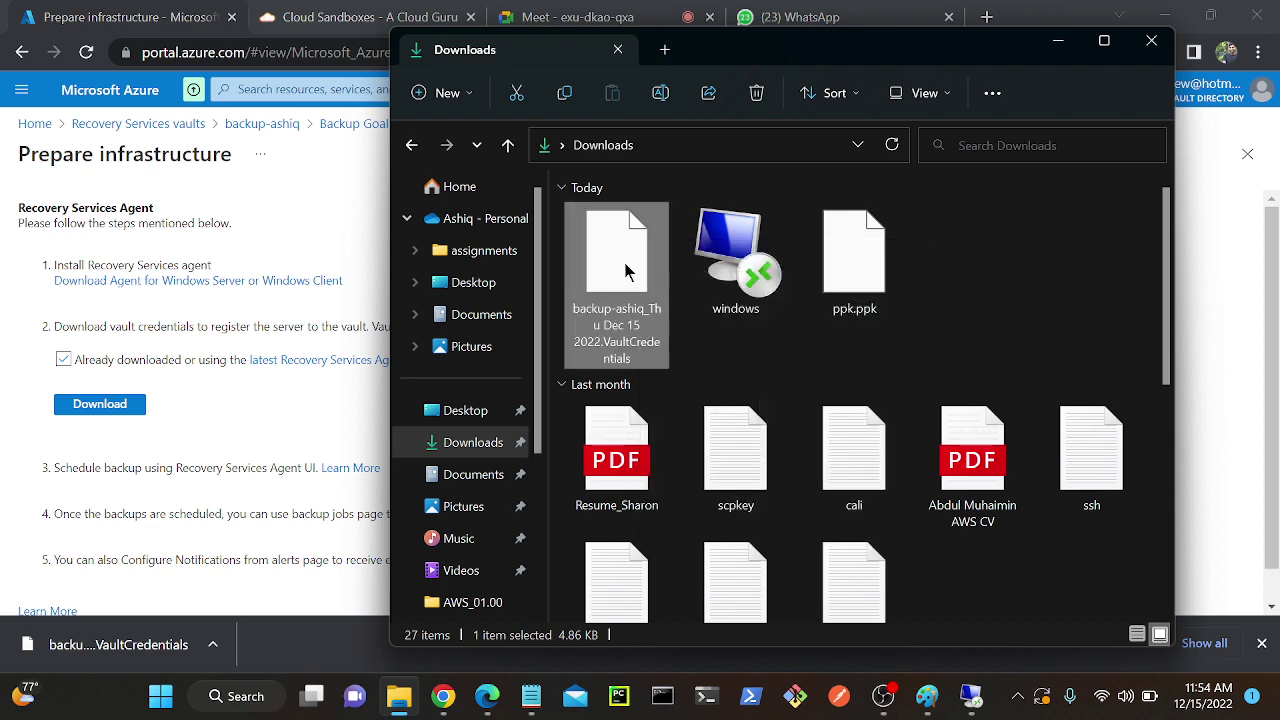
right_click(624, 262)
click(698, 294)
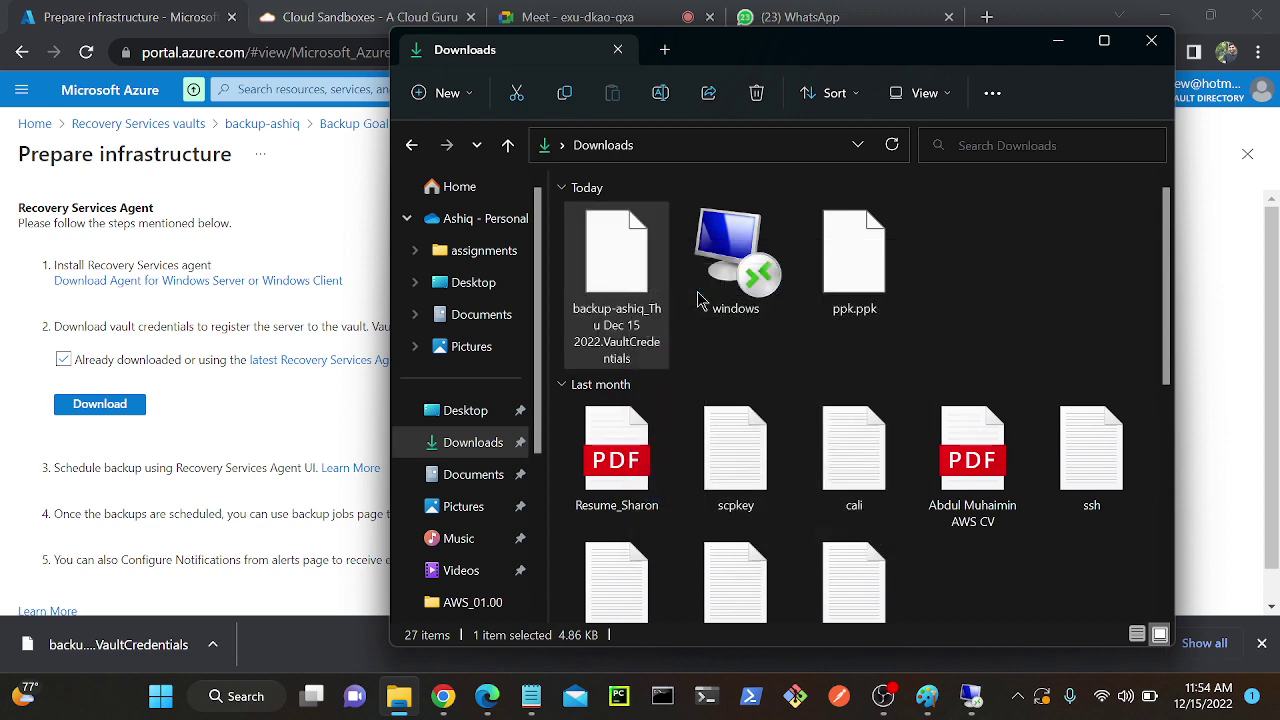
click(955, 684)
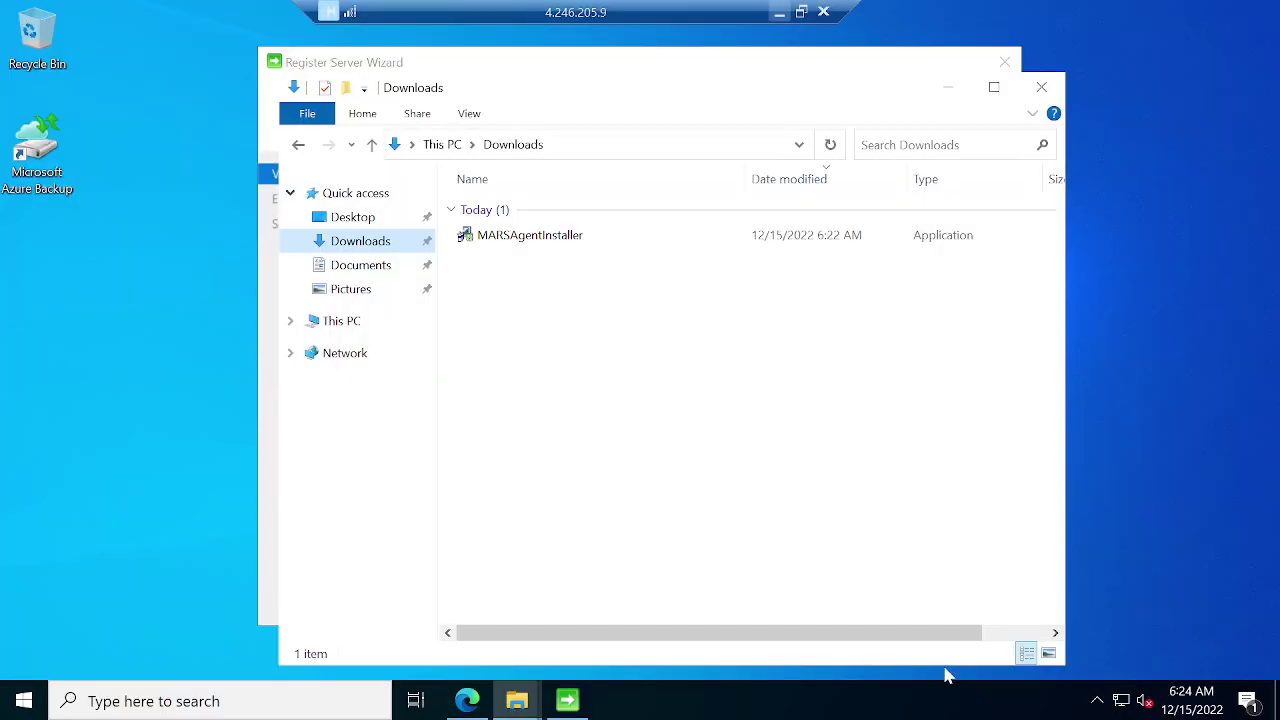
Paste the vault credentials file into the server's Downloads folder and hide Explorer.
right_click(576, 360)
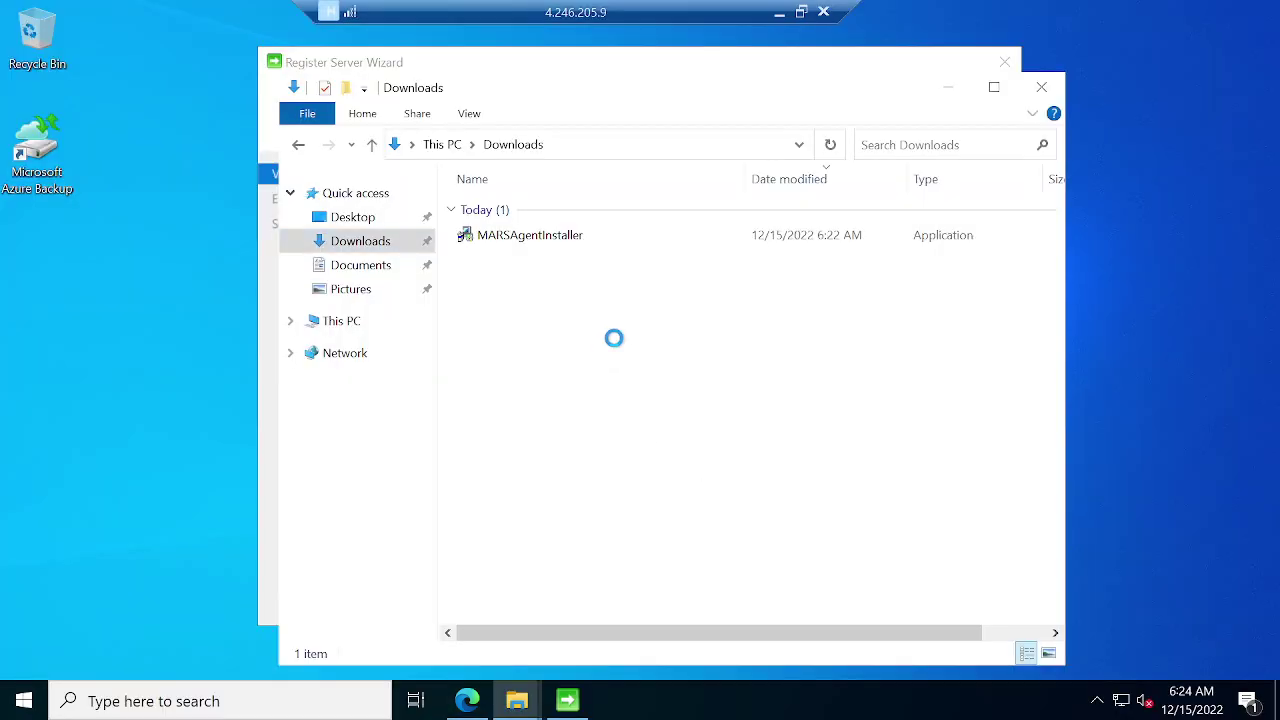
click(608, 494)
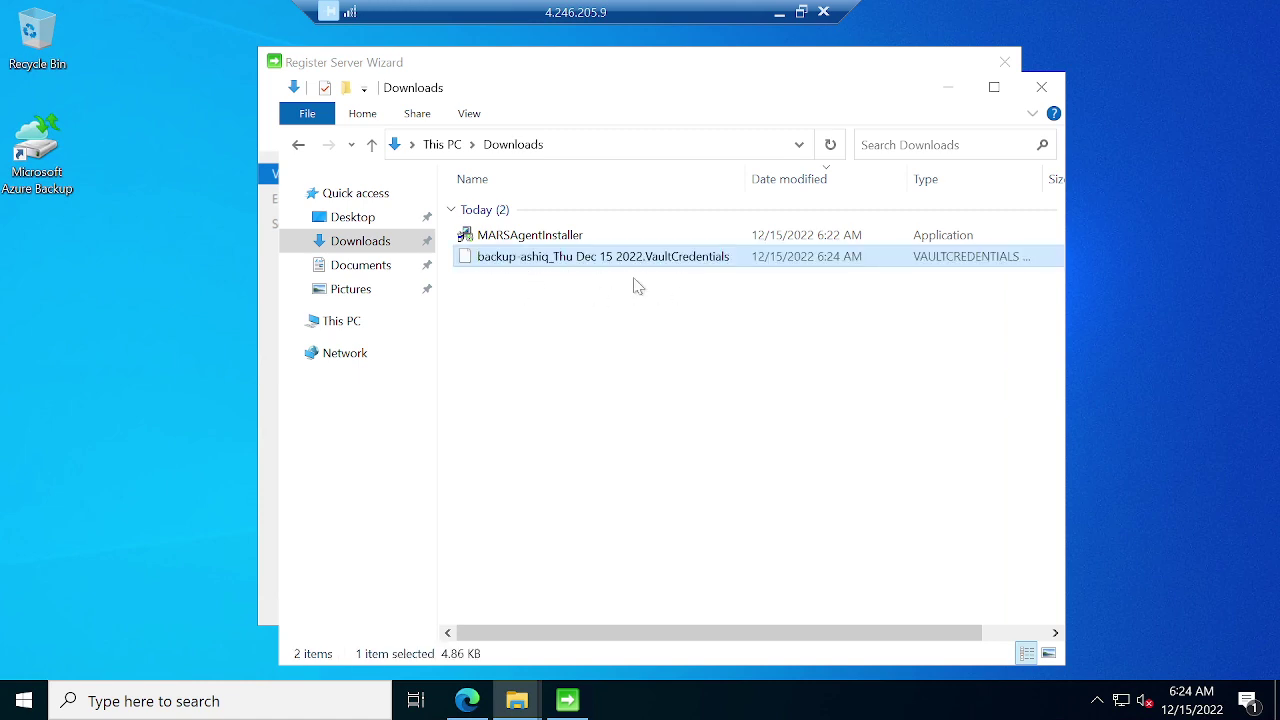
click(950, 99)
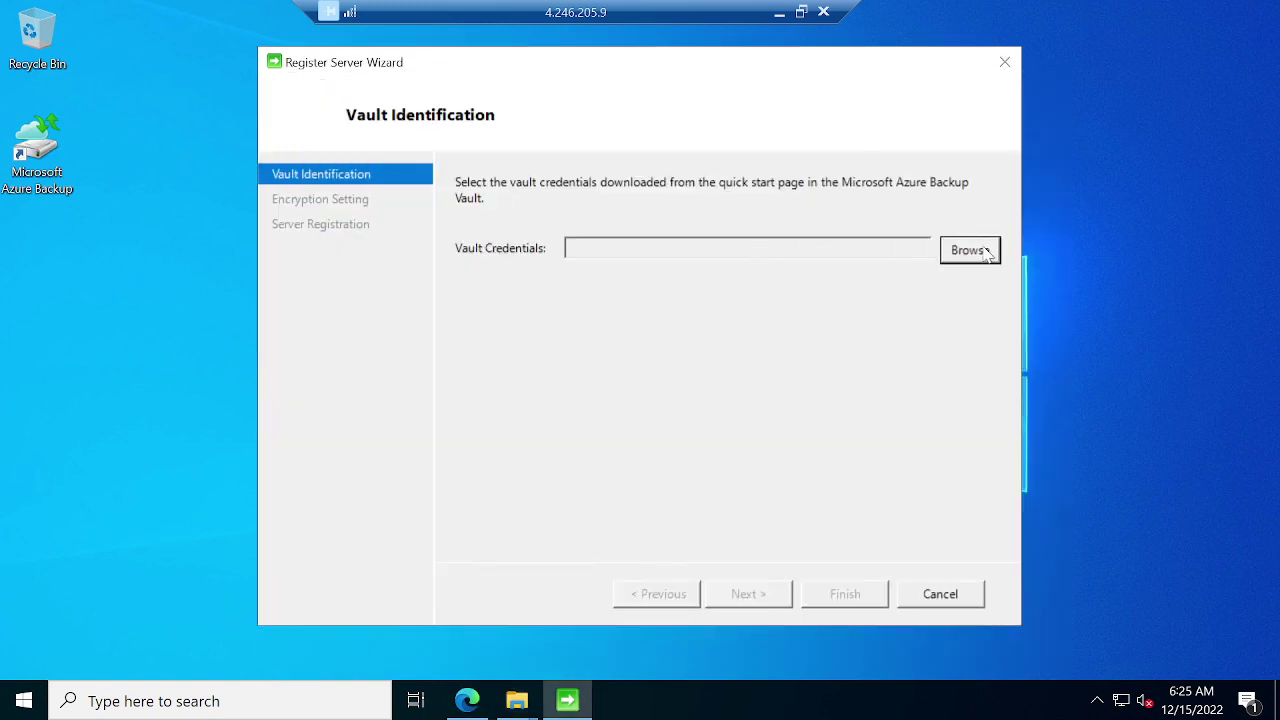
Load the backup-ashiq .VaultCredentials file from Downloads into the wizard and continue to encryption settings.
click(968, 250)
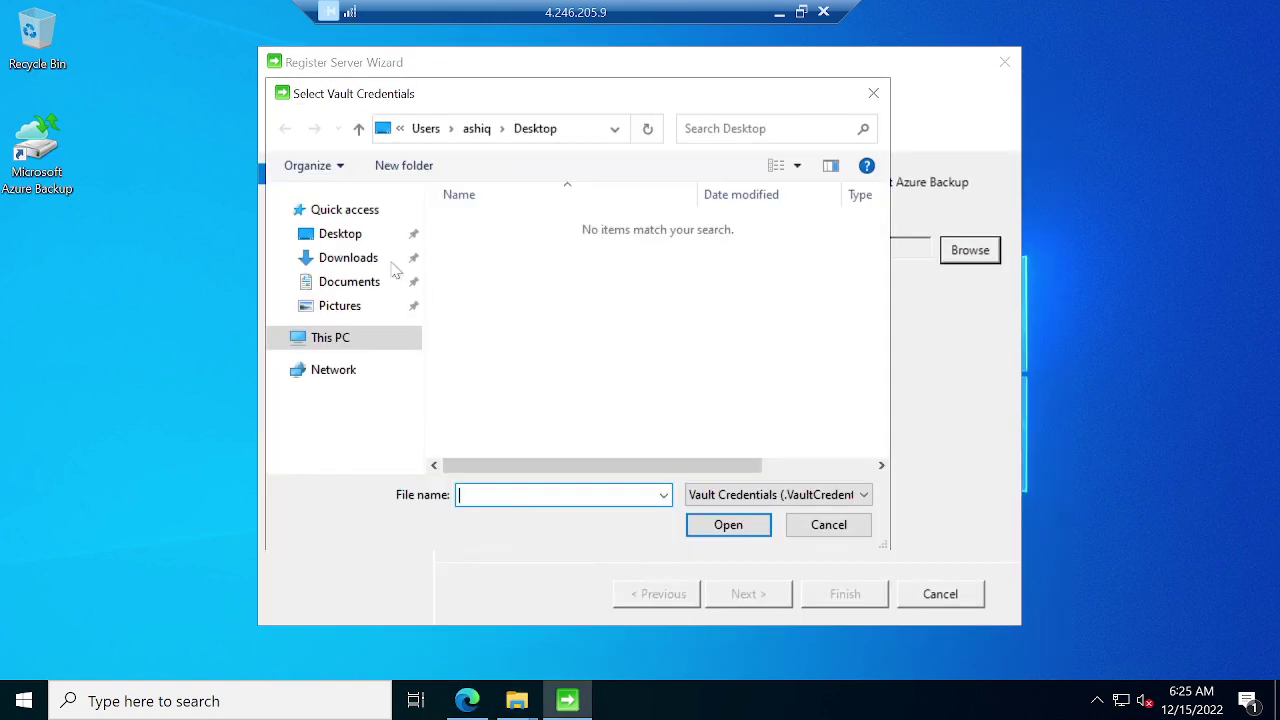
click(355, 258)
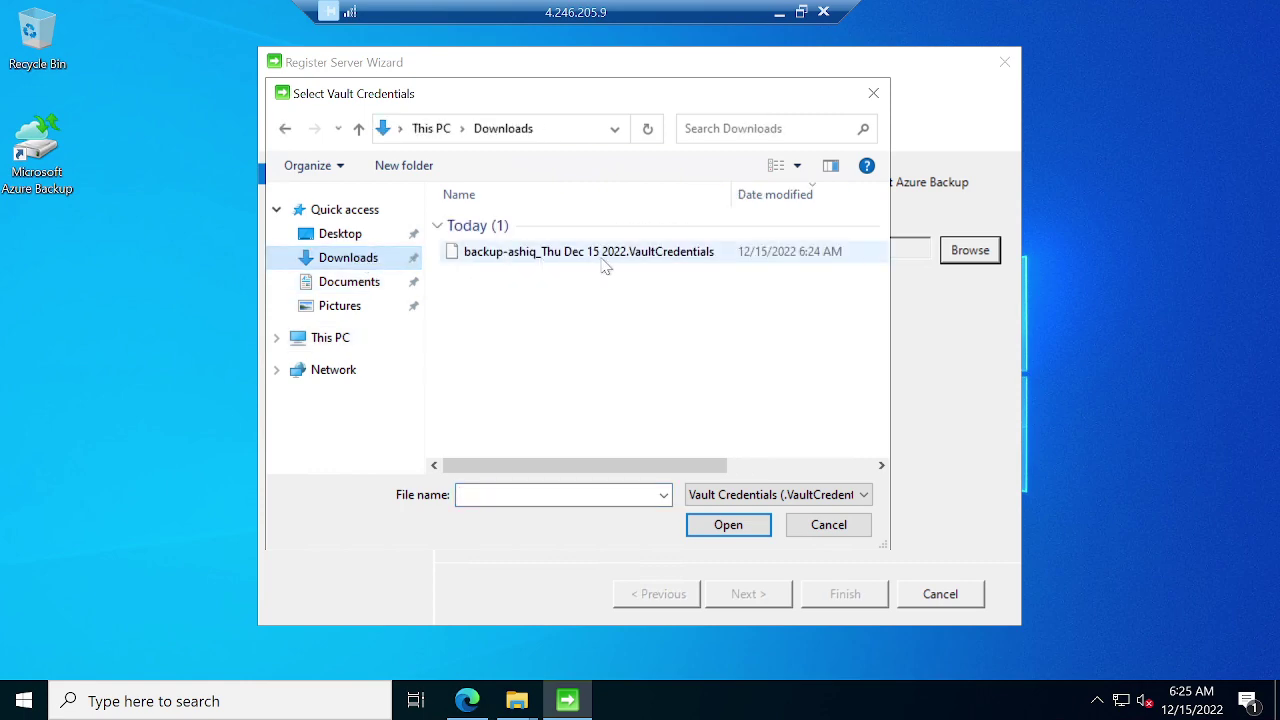
click(604, 266)
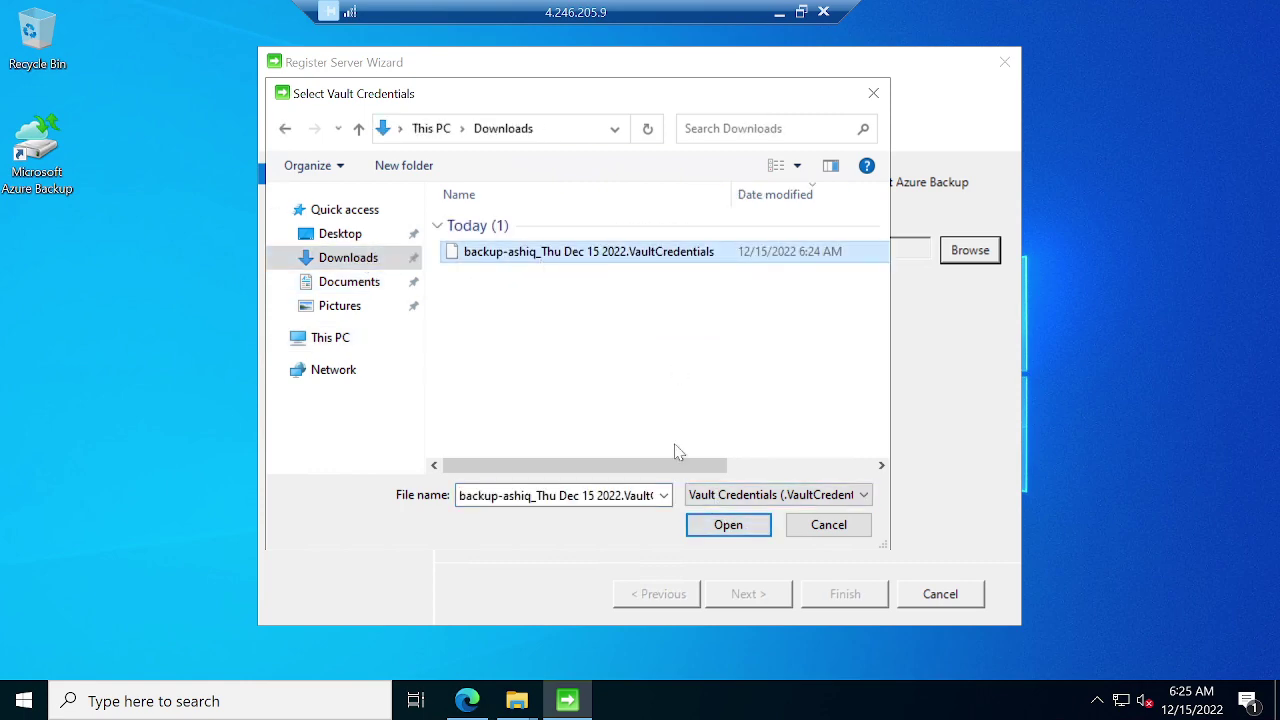
click(728, 525)
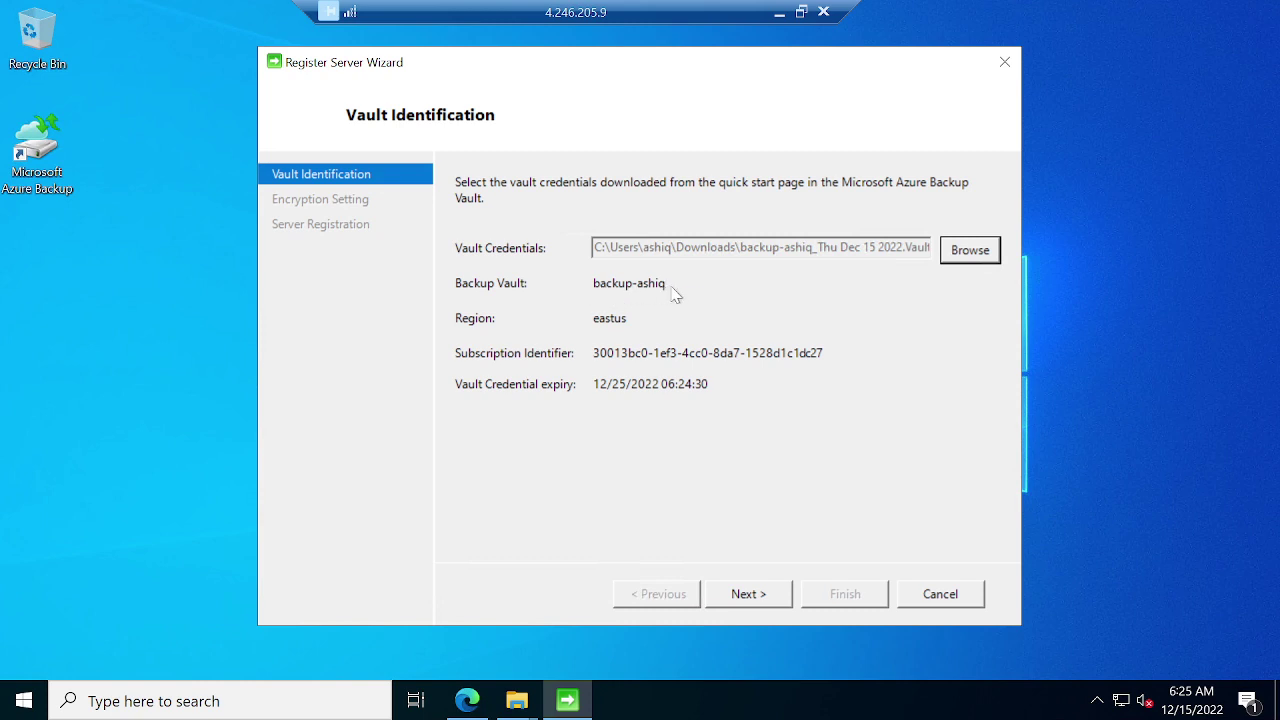
click(779, 12)
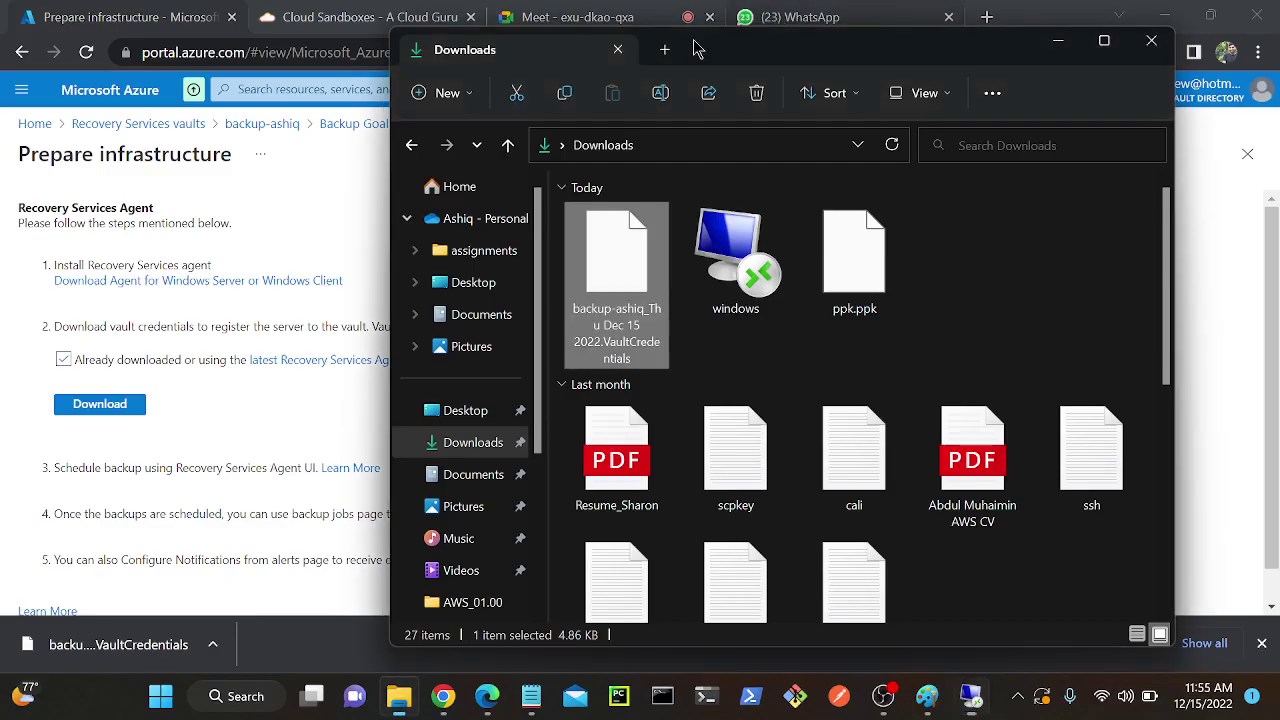
click(270, 240)
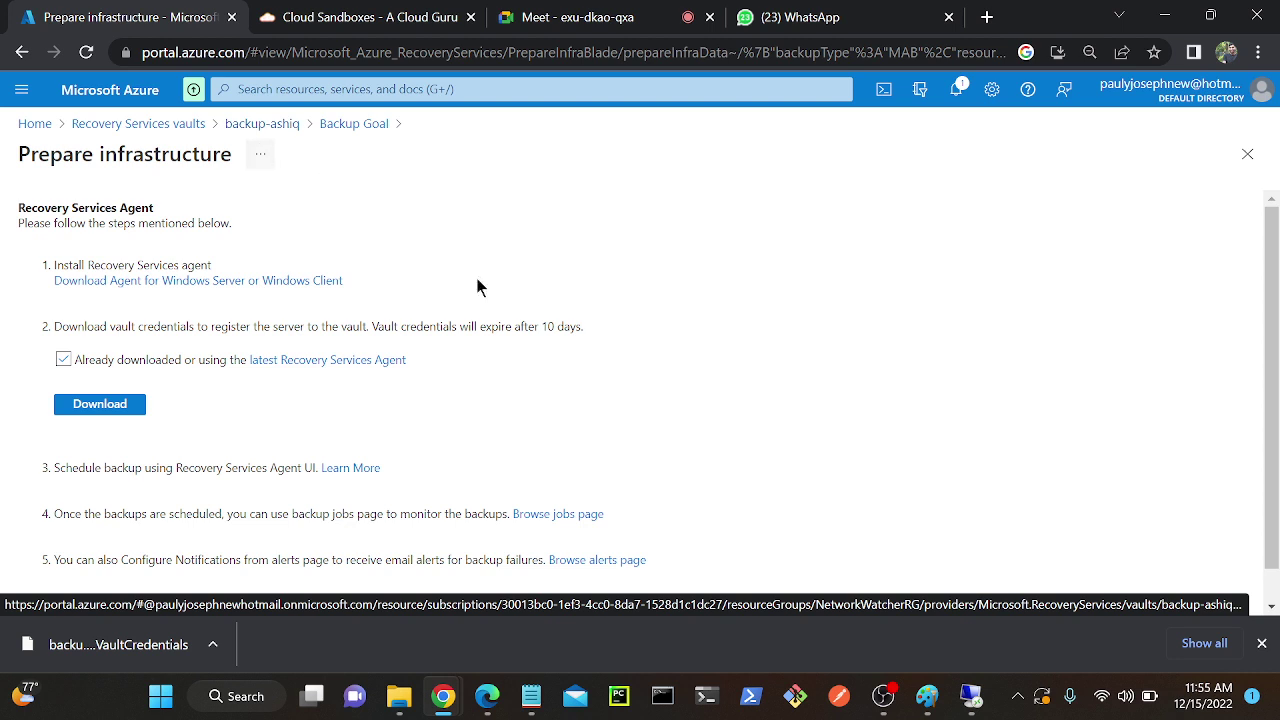
click(971, 696)
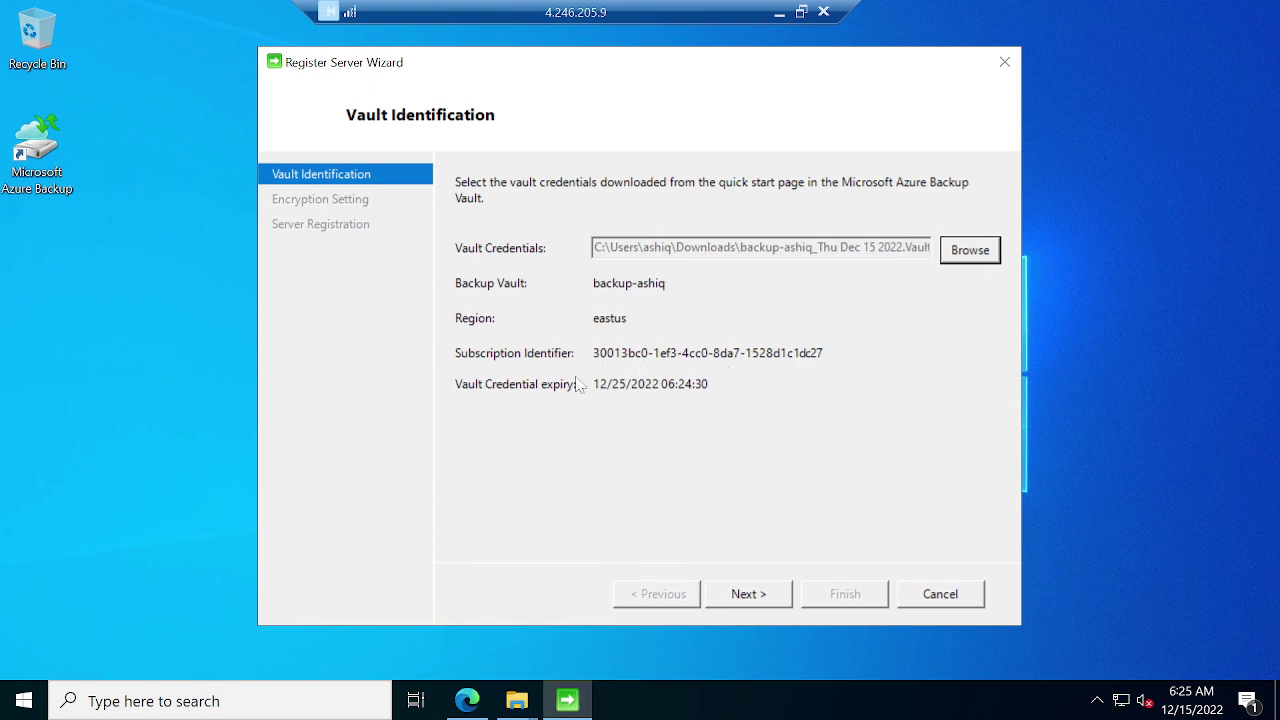
click(755, 598)
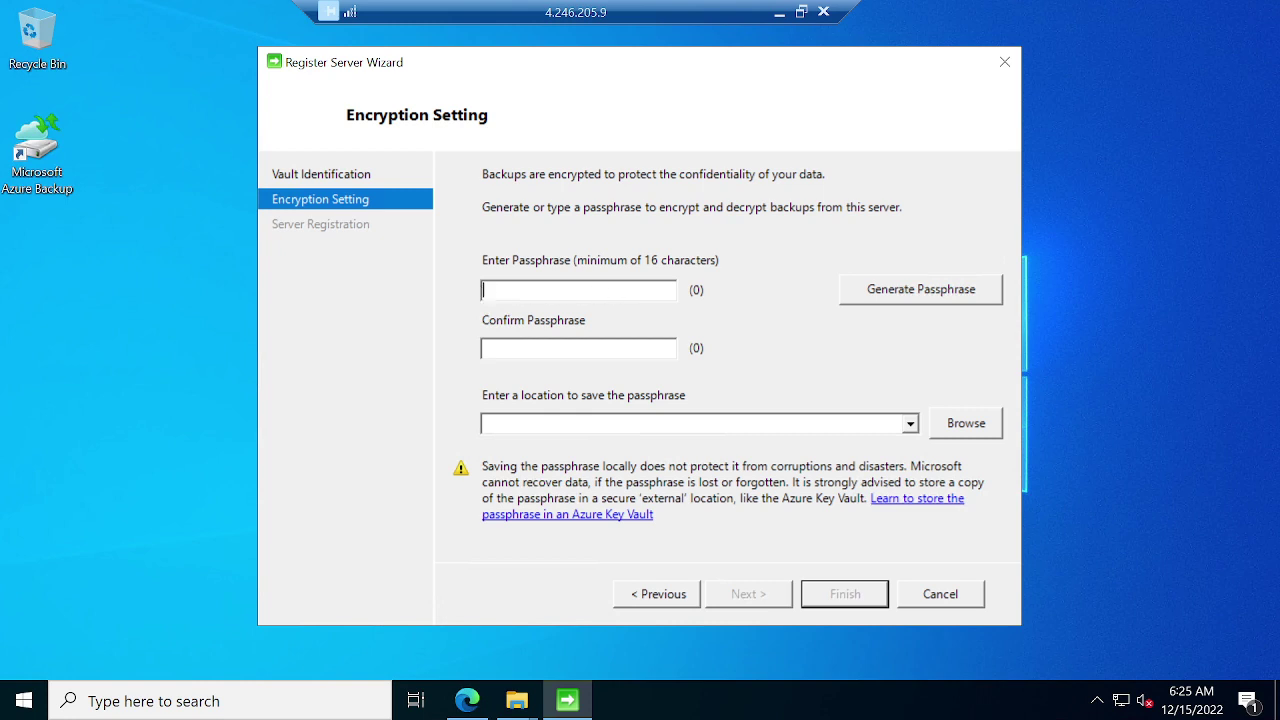
Enter and confirm the encryption passphrase, save it to Documents, and finish to start registration.
text(***********)
text(**********)
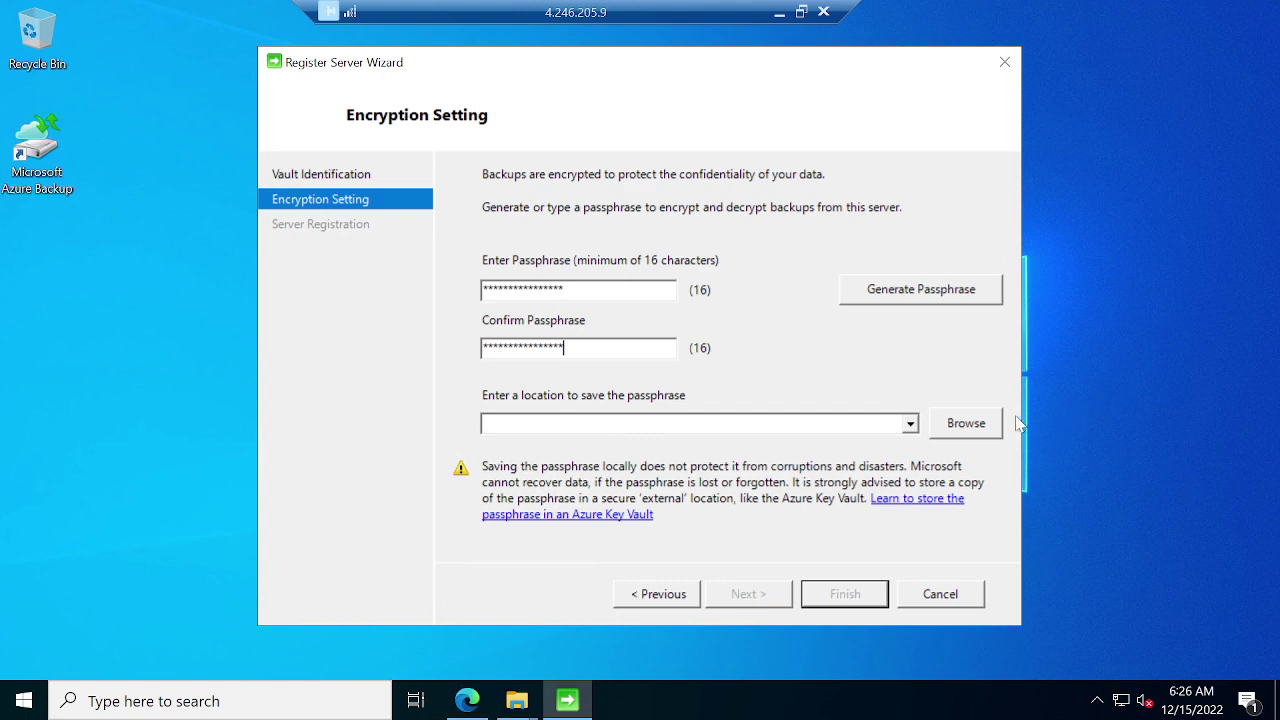
click(964, 424)
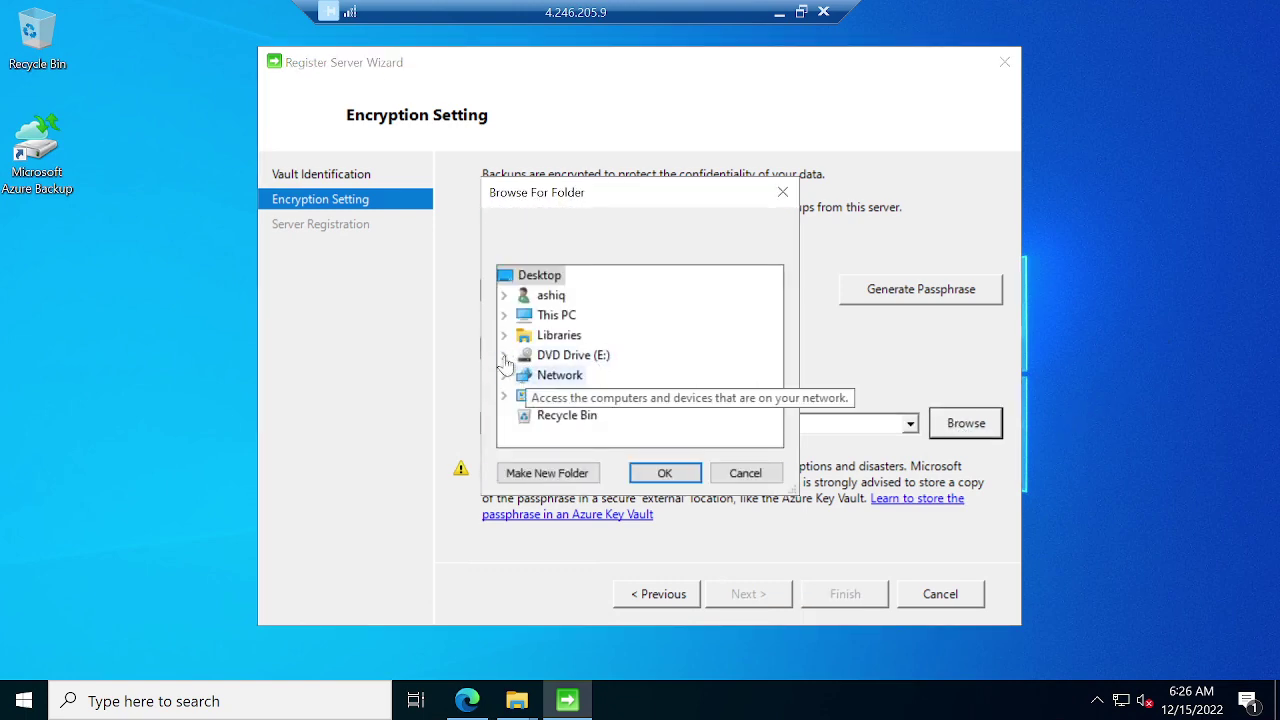
click(504, 296)
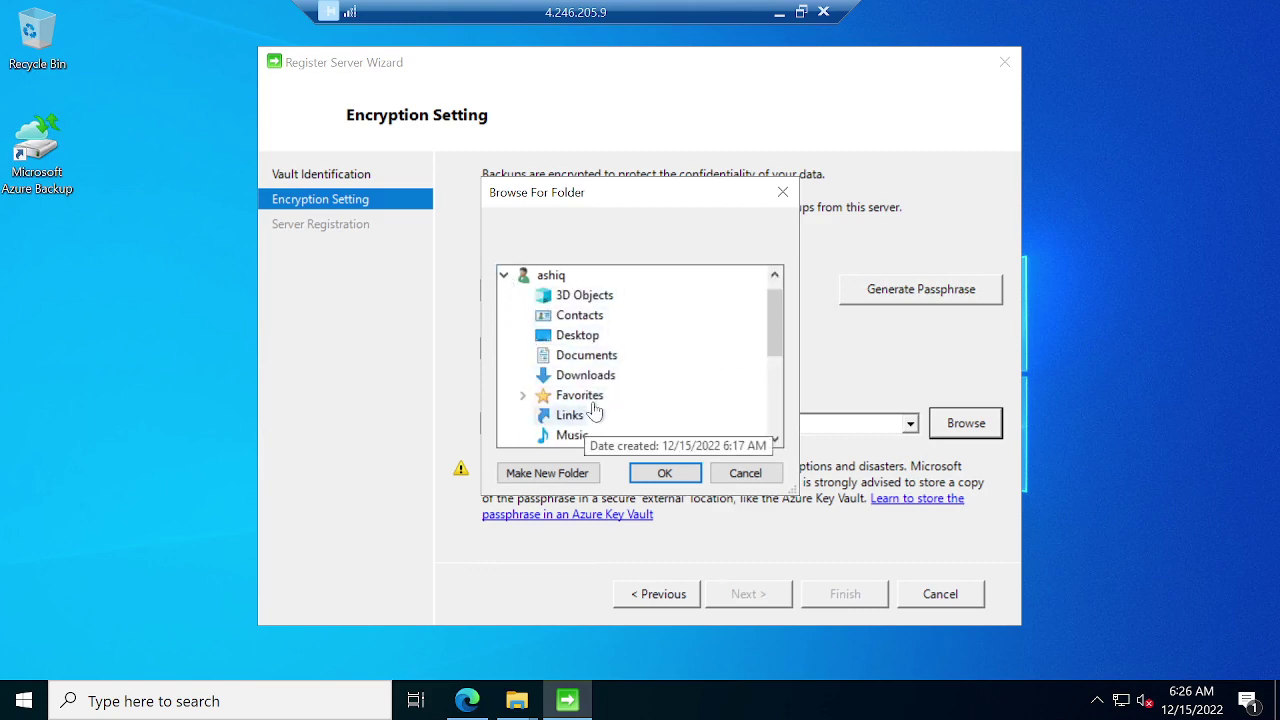
click(583, 358)
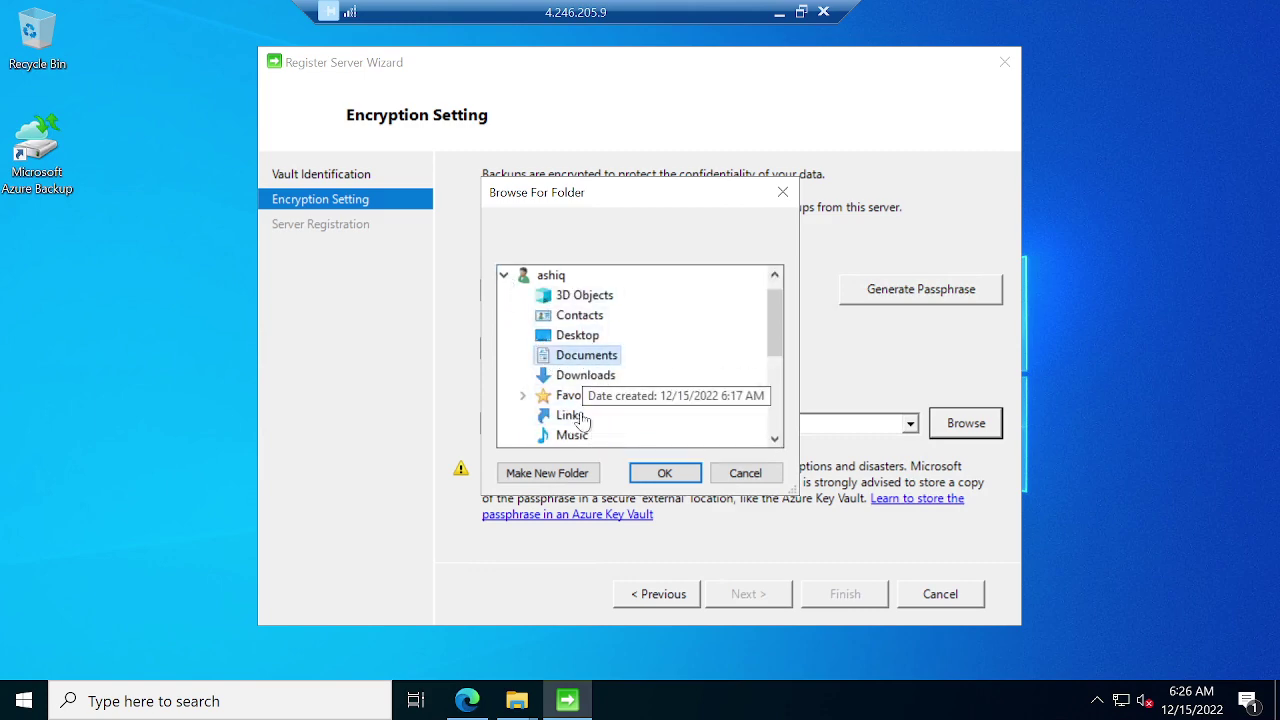
click(664, 473)
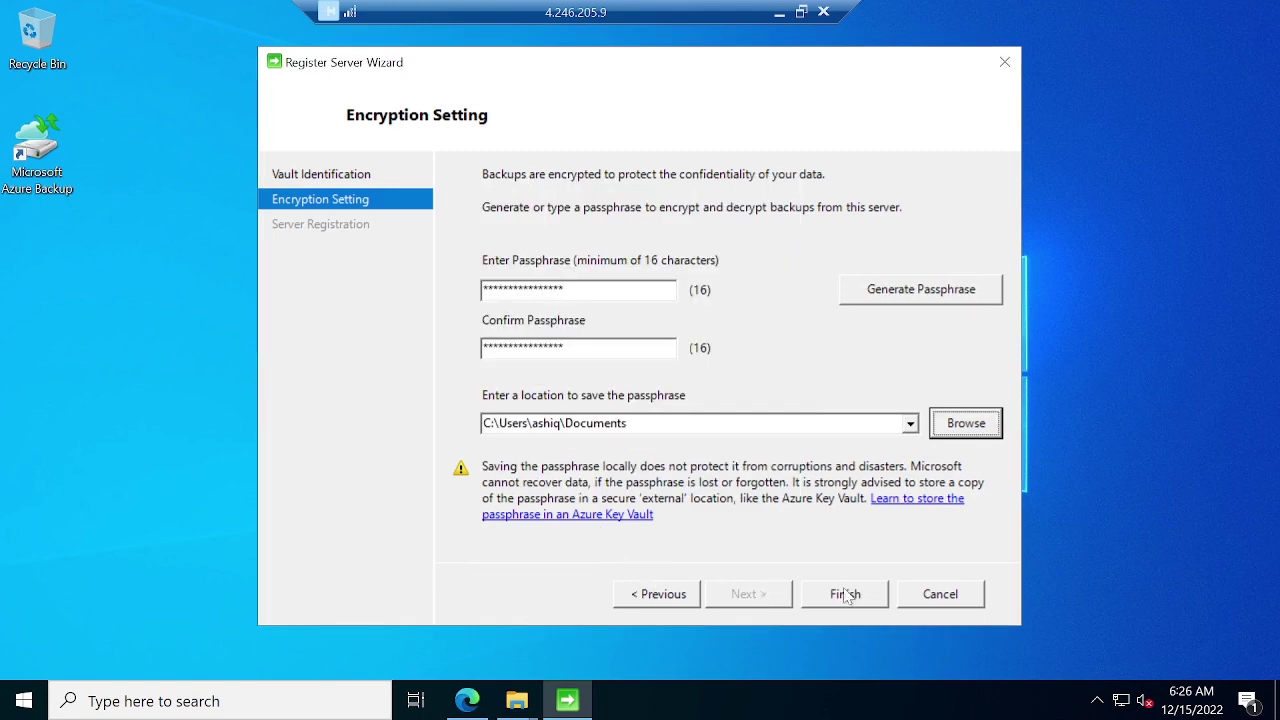
click(845, 594)
click(717, 463)
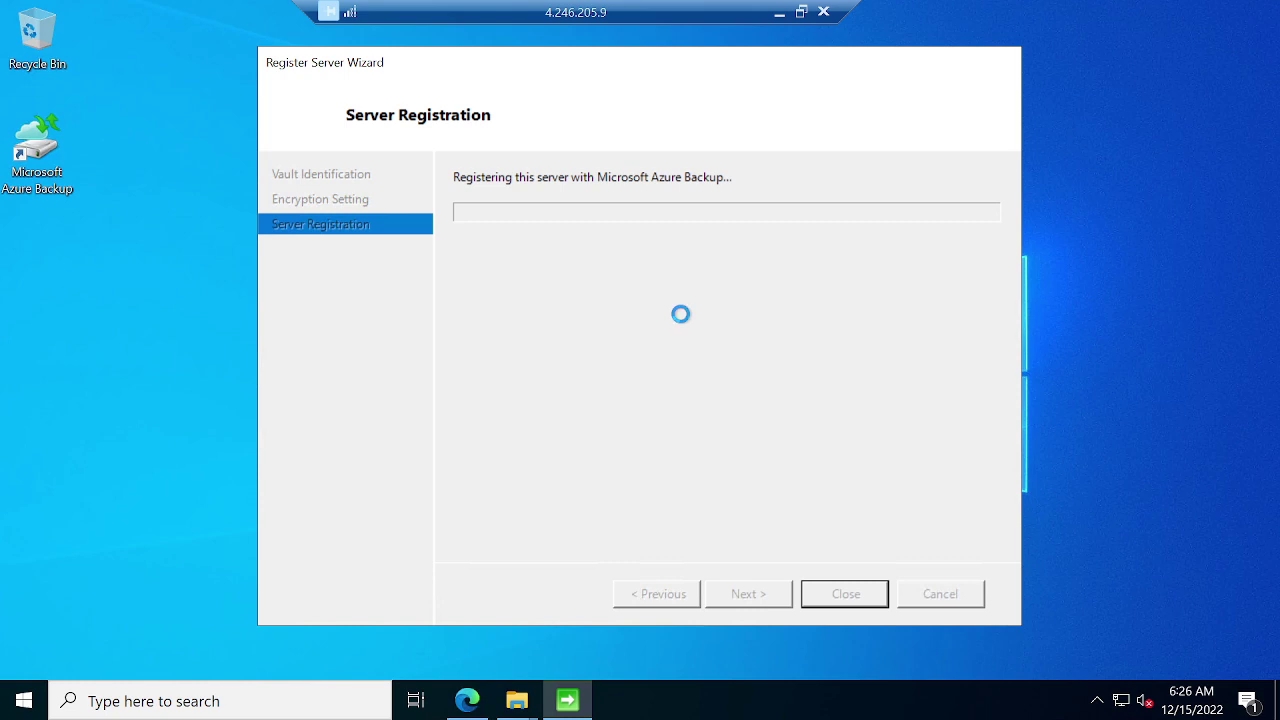
Minimize the Remote Desktop session and switch to the Google Meet tab in Chrome.
click(787, 18)
click(540, 20)
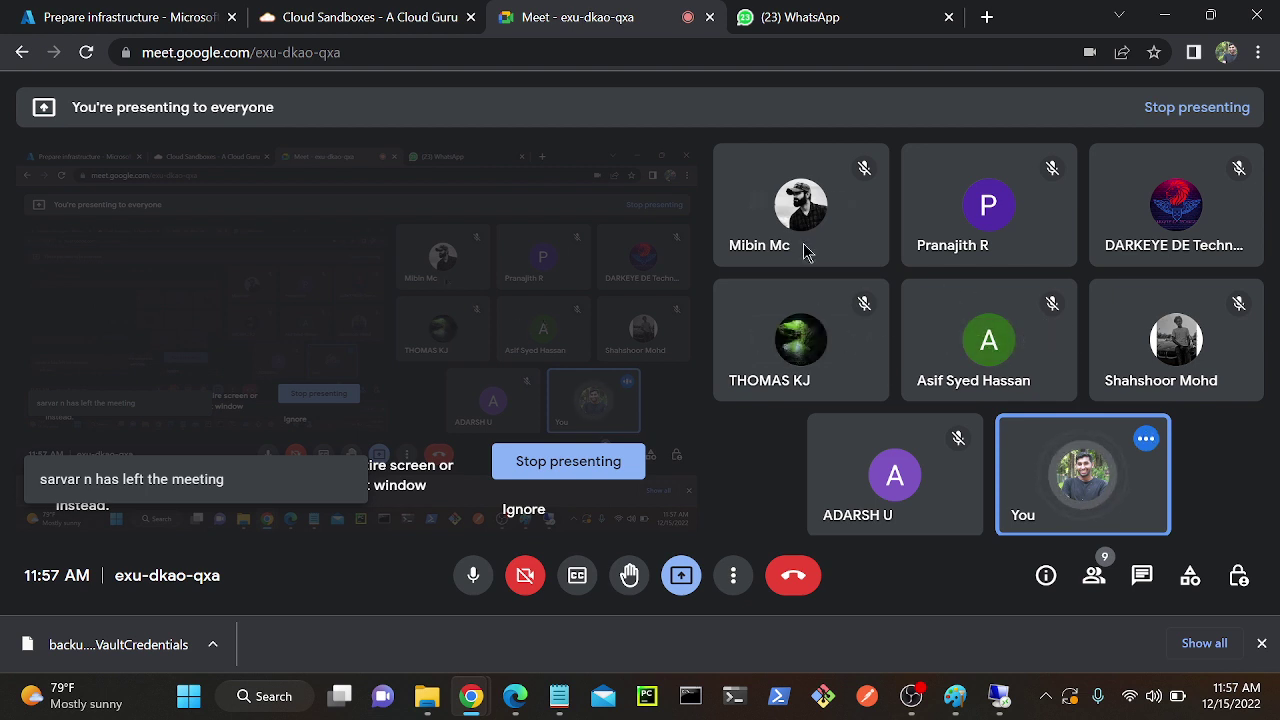
mouse_move(820, 196)
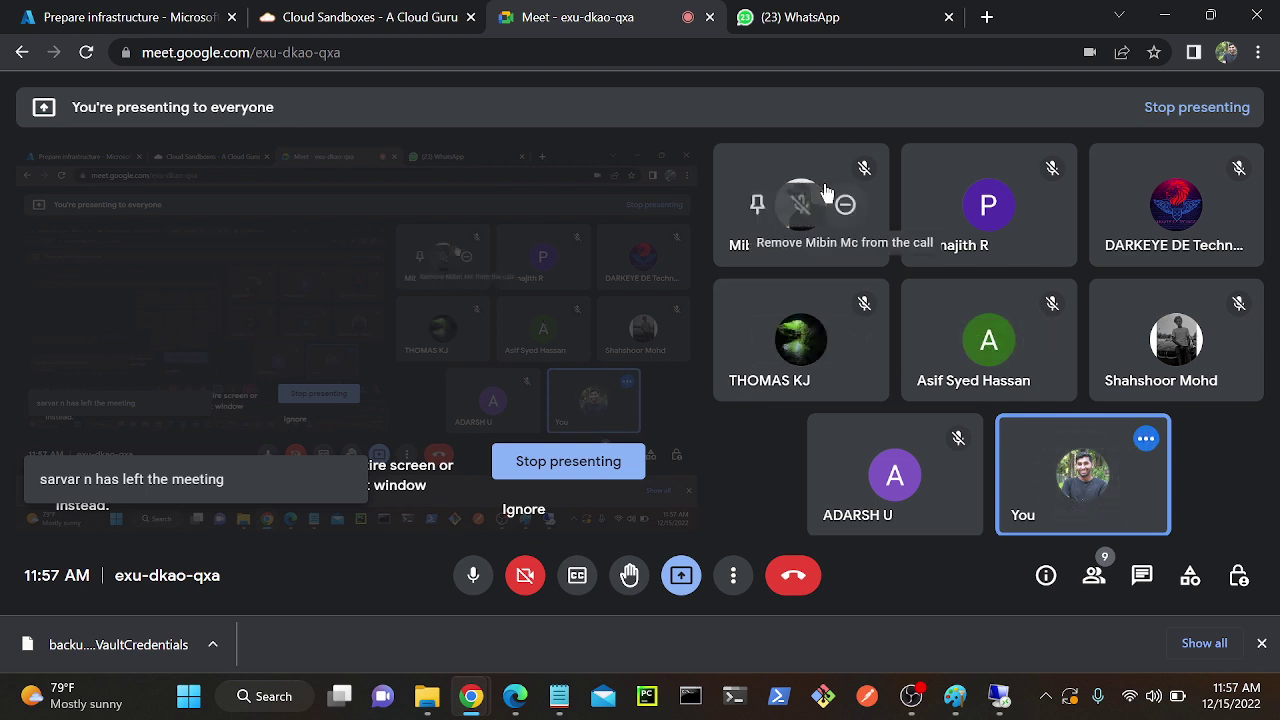
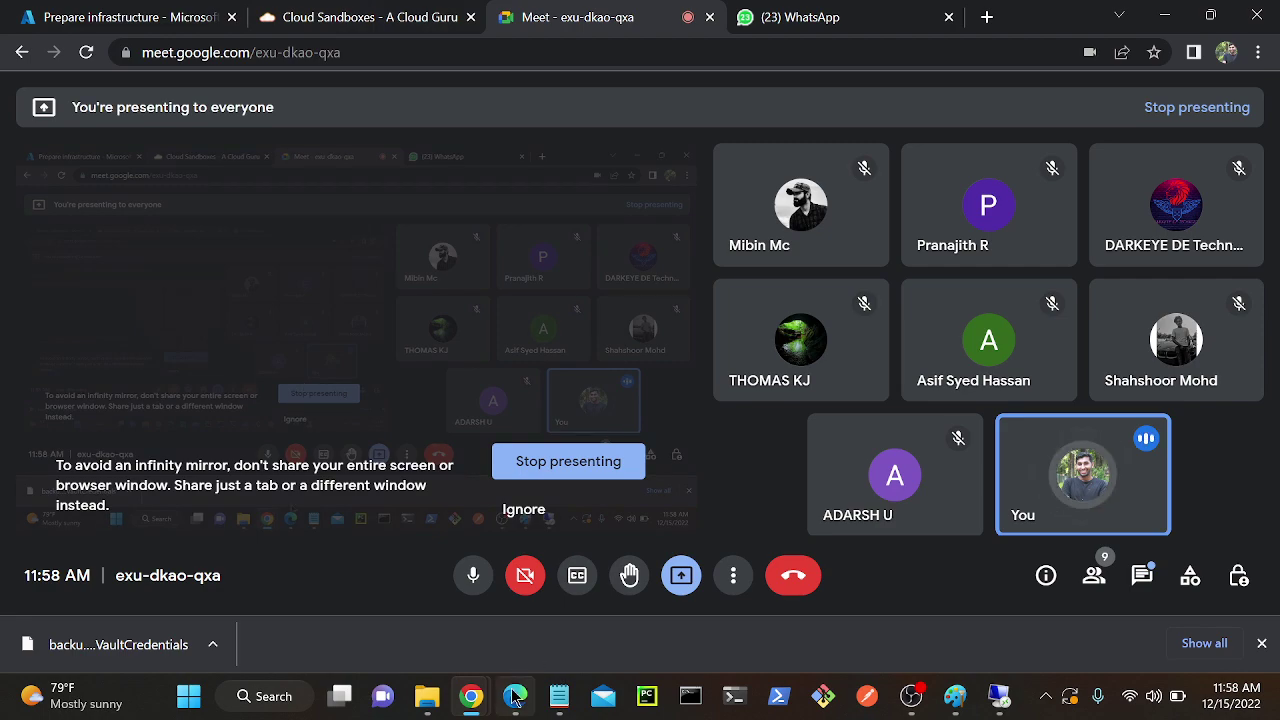
Back in the remote session, dismiss the sharing notice and close the finished Register Server Wizard.
click(999, 697)
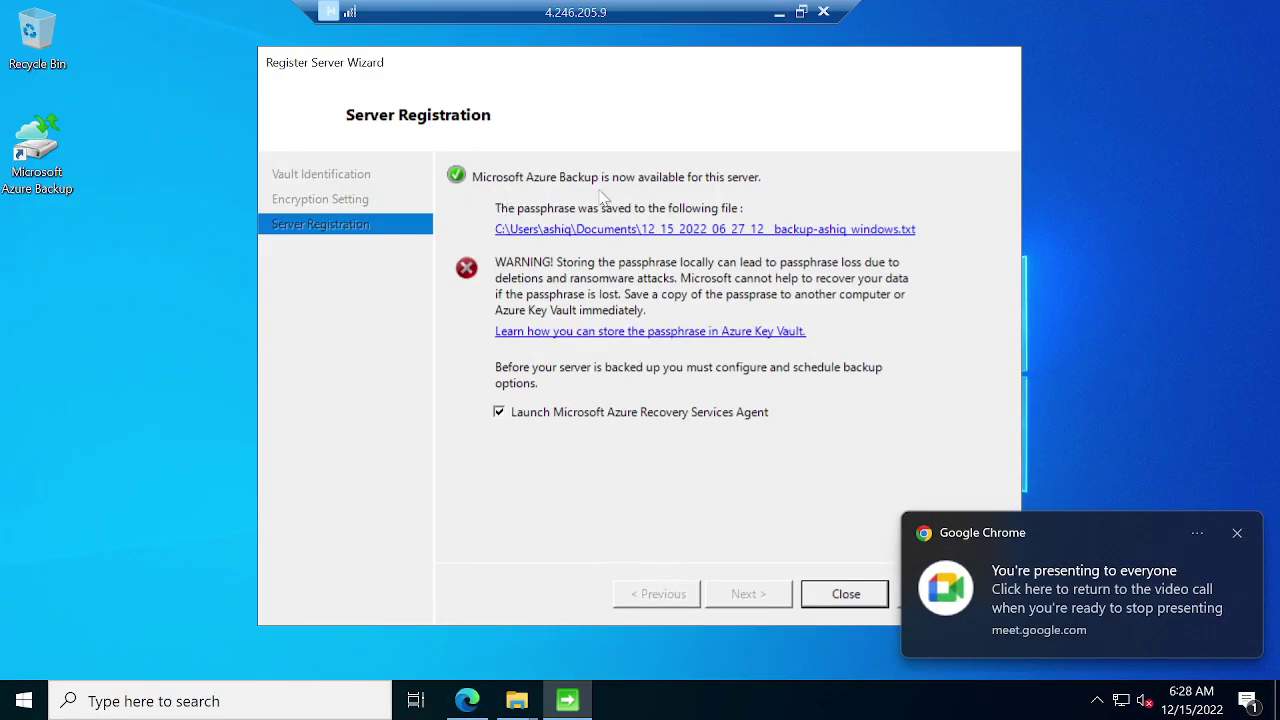
click(1237, 533)
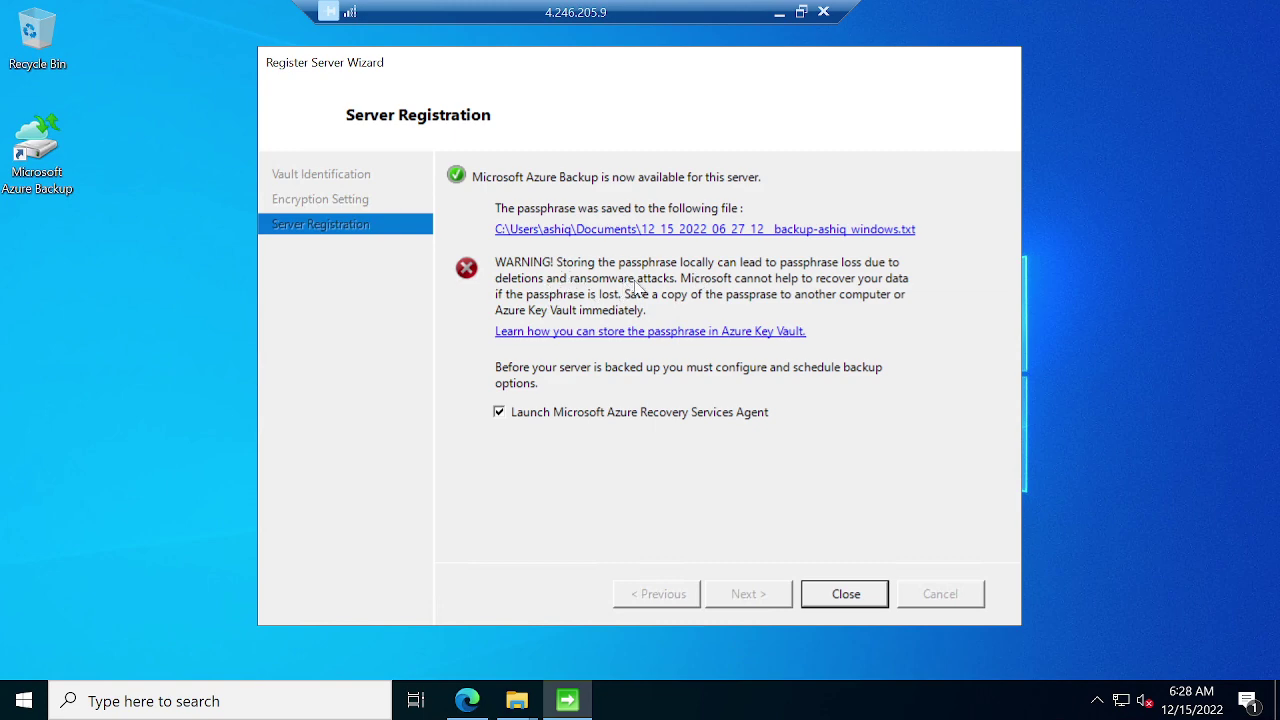
click(845, 594)
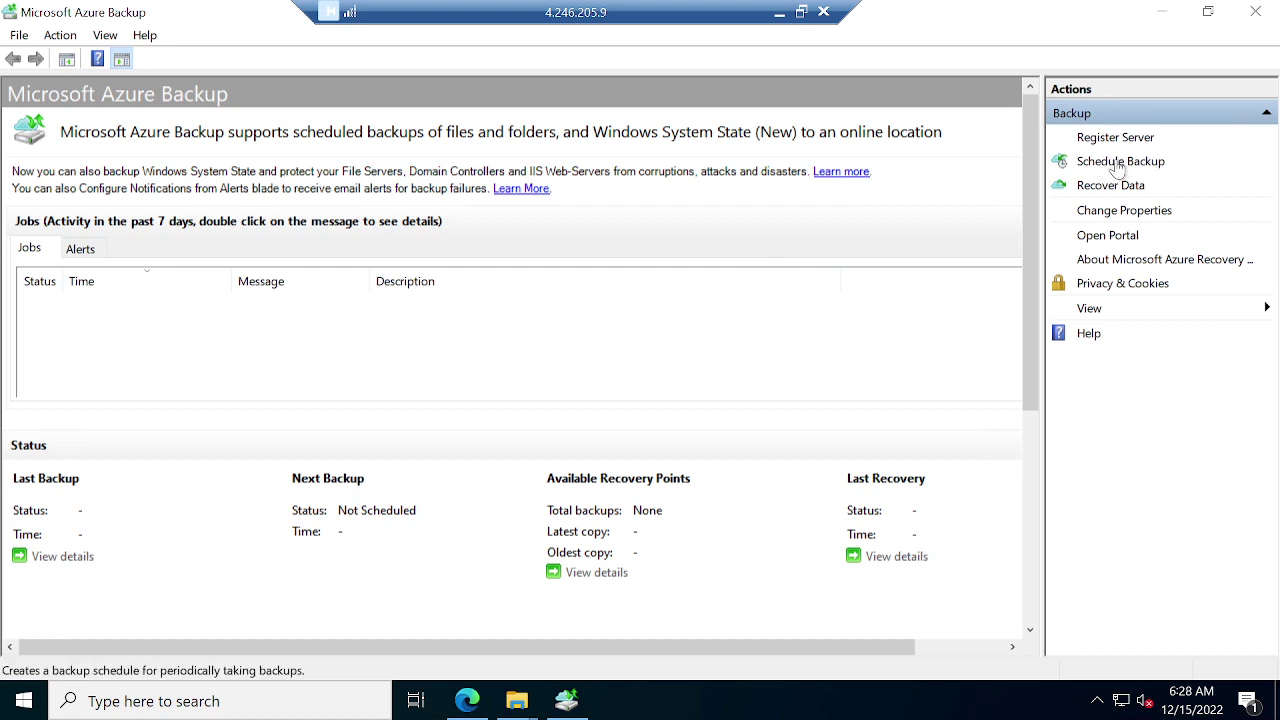
In a new backup schedule, add C:\Users\<user>\Pictures as the only item to back up.
click(1118, 163)
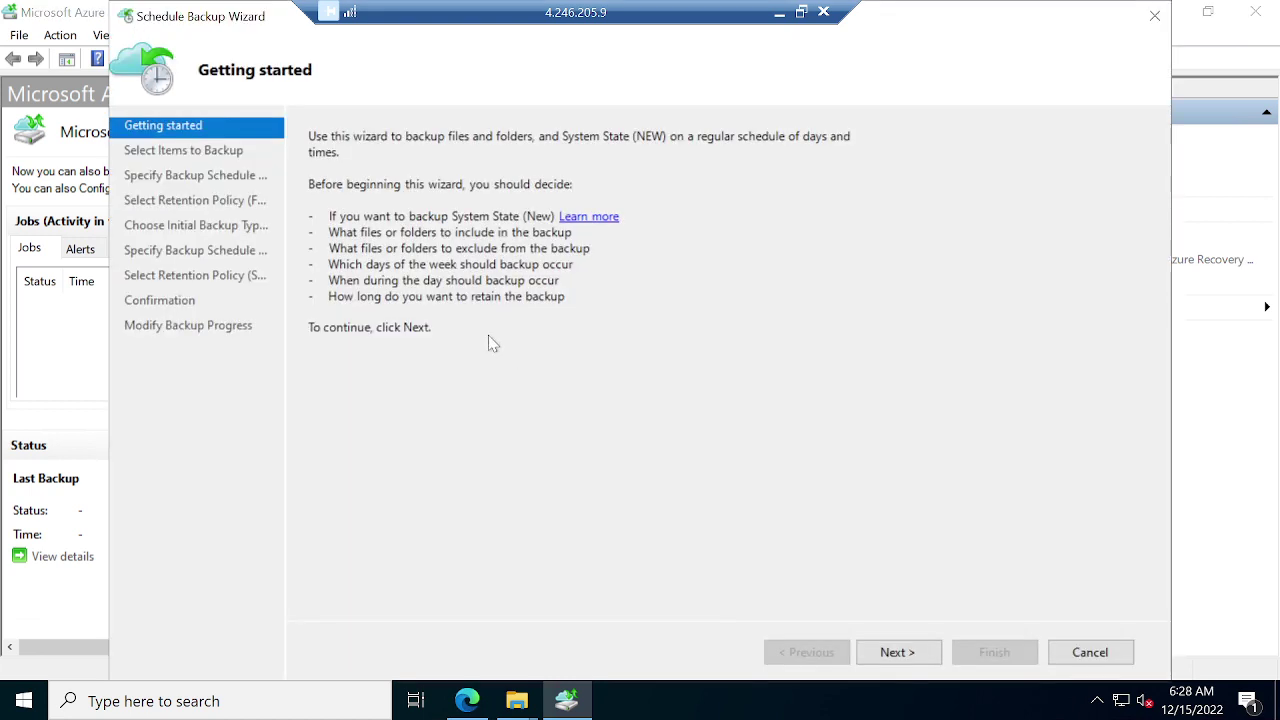
click(895, 651)
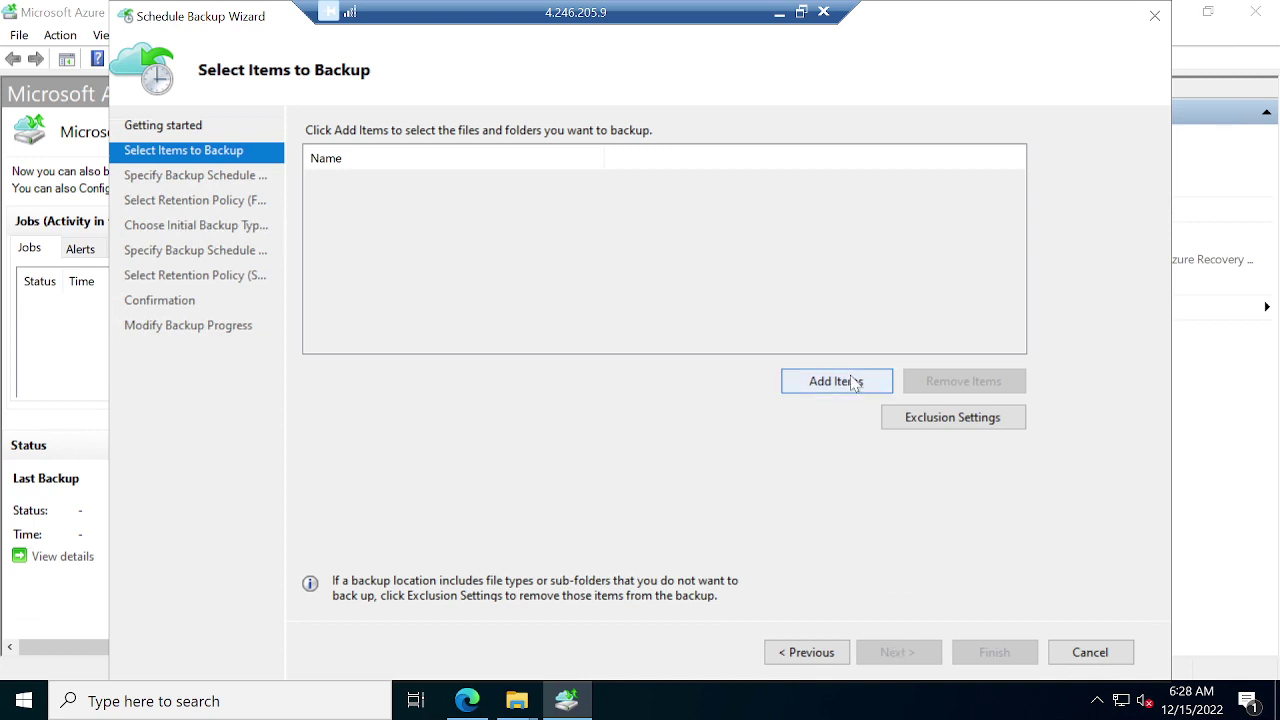
click(855, 385)
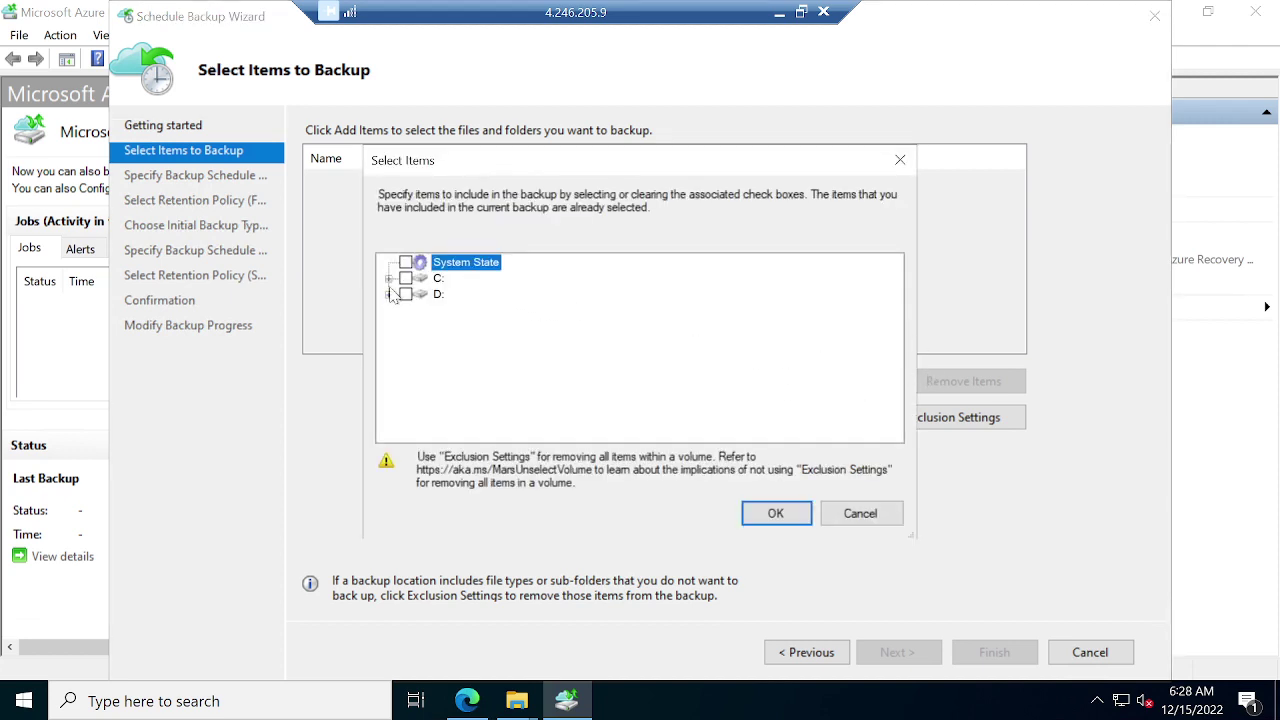
click(388, 279)
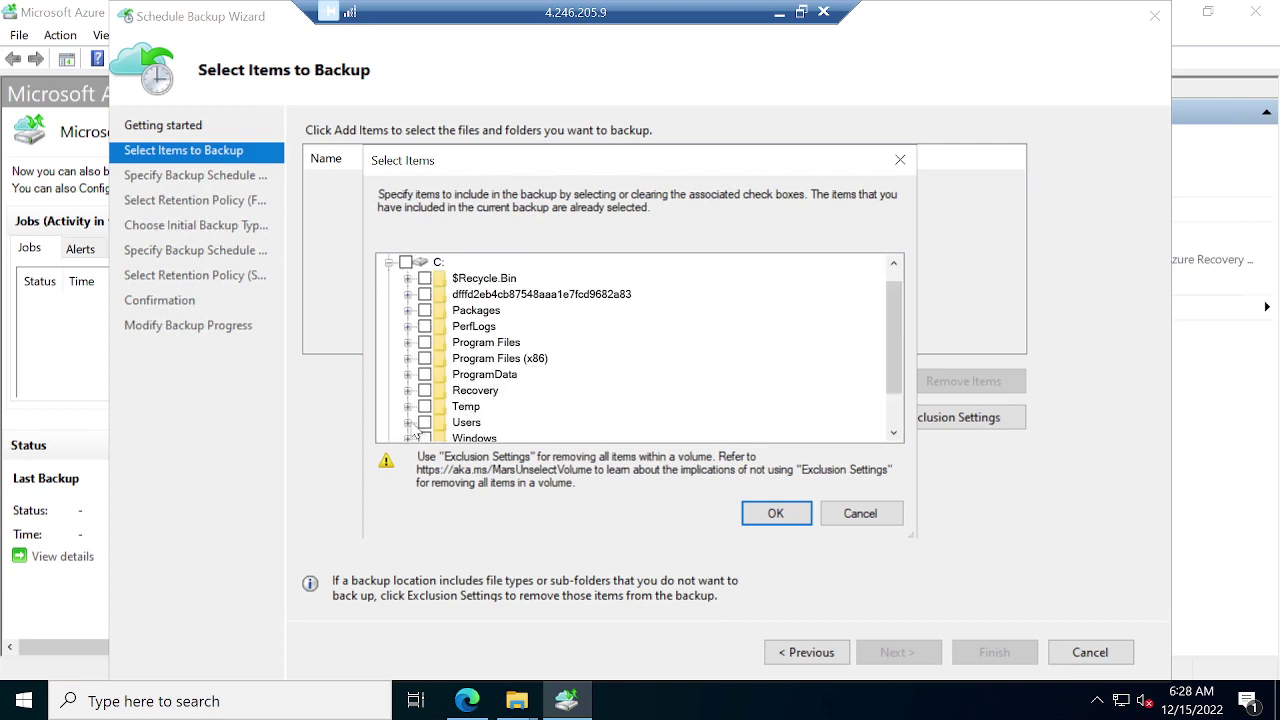
click(408, 423)
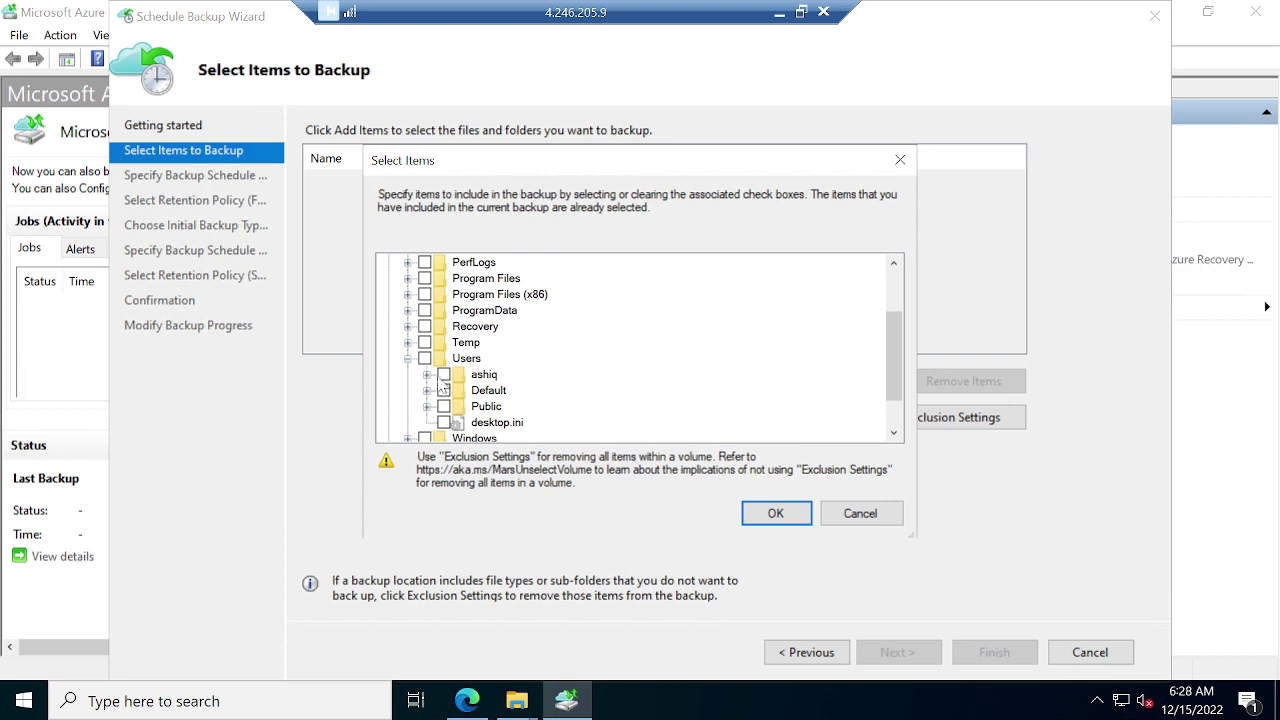
click(427, 374)
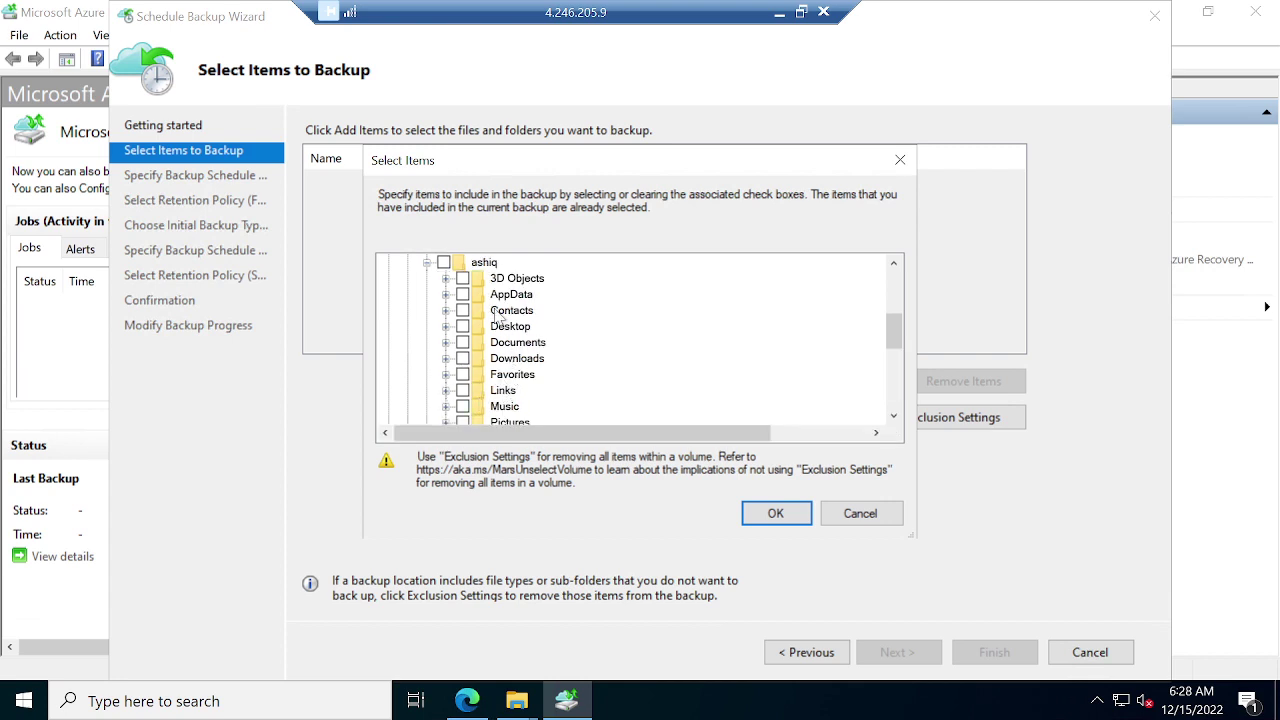
click(463, 421)
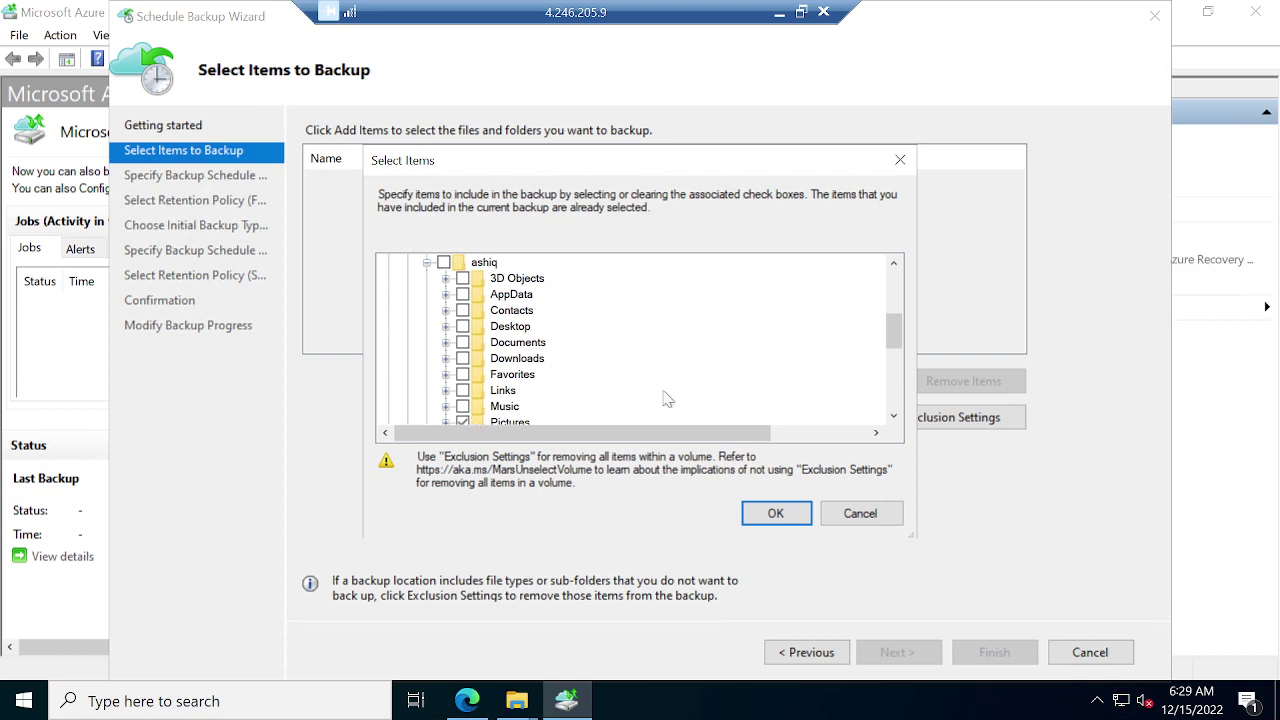
click(894, 416)
click(896, 418)
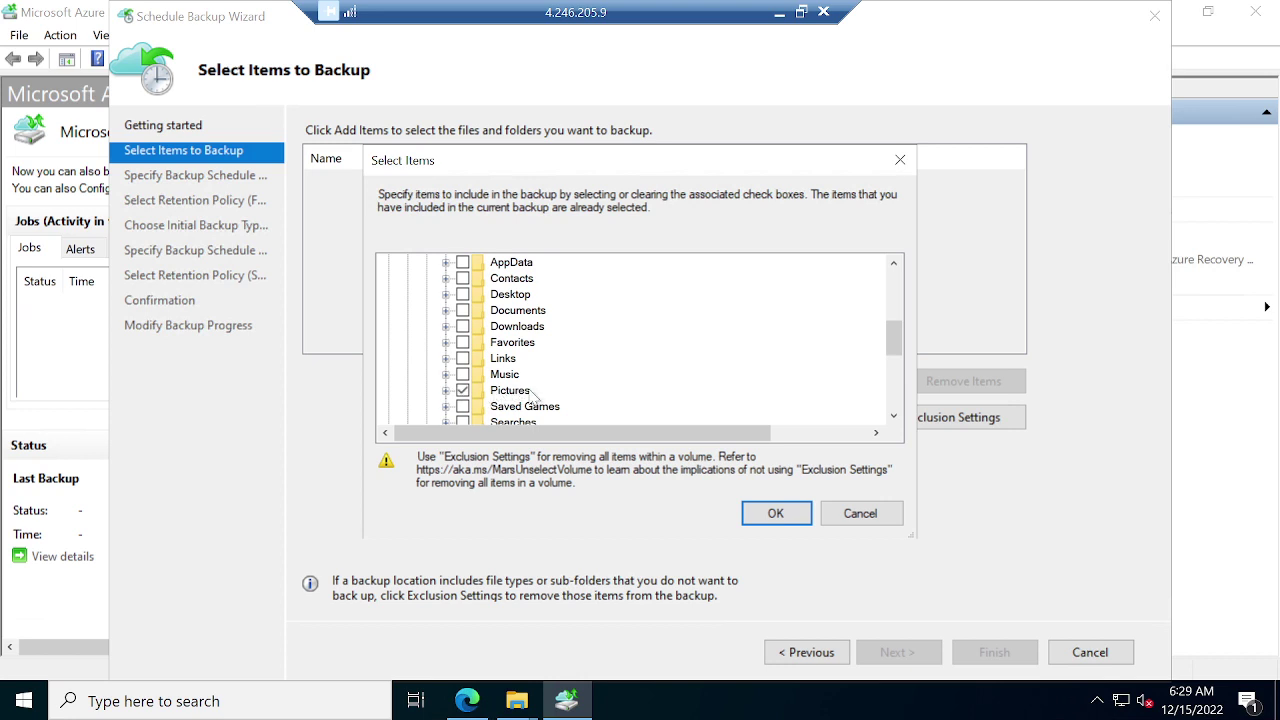
click(776, 514)
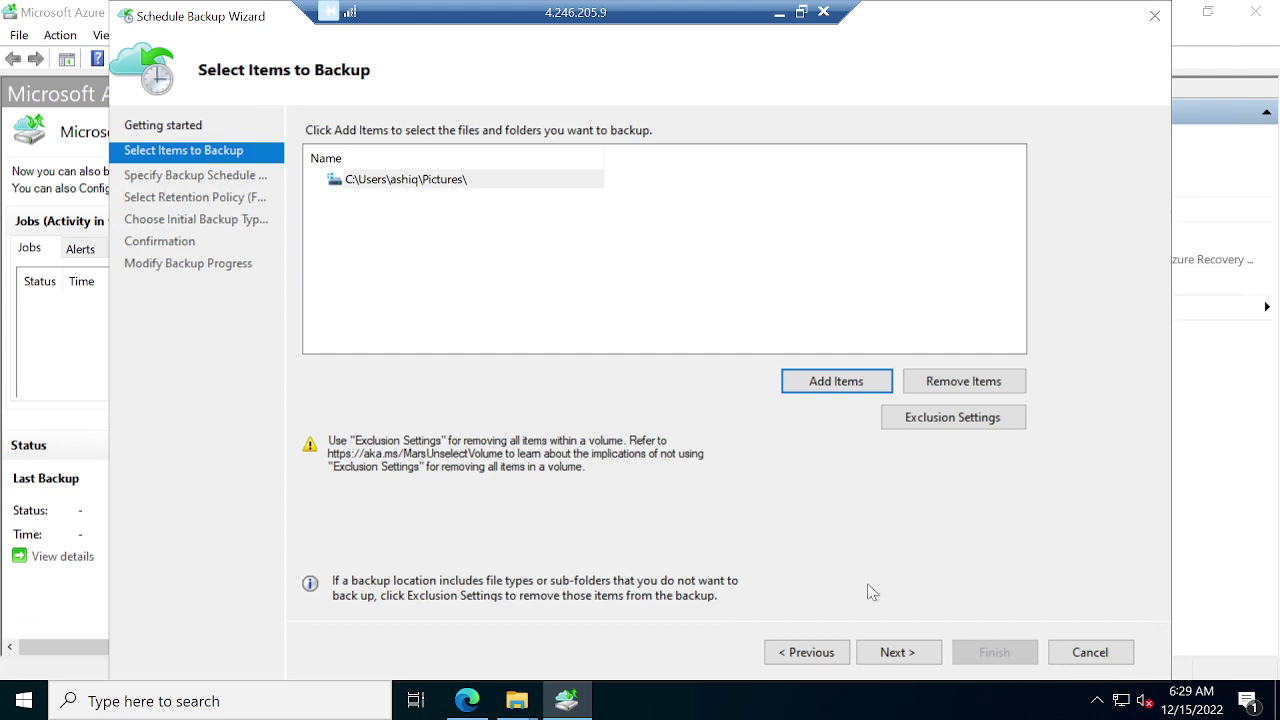
Accept the daily 10:30 PM schedule, 180-day retention and initial backup type, and create the schedule.
click(902, 666)
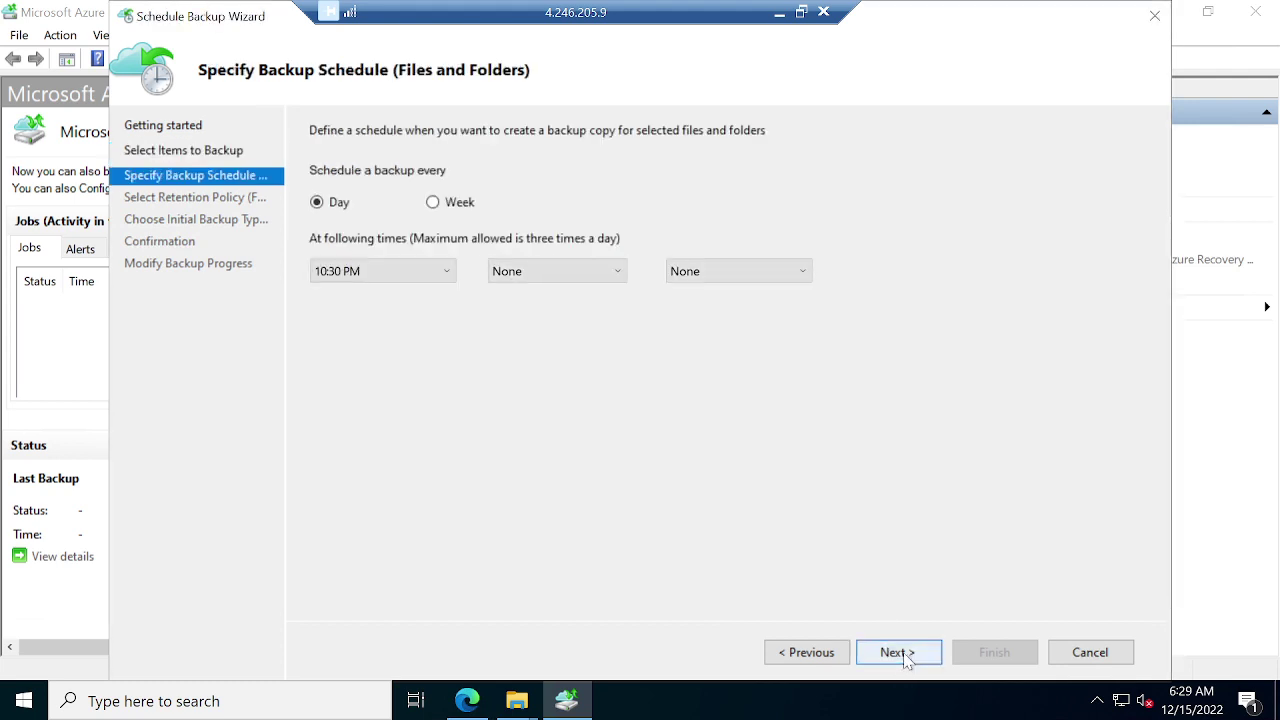
click(897, 652)
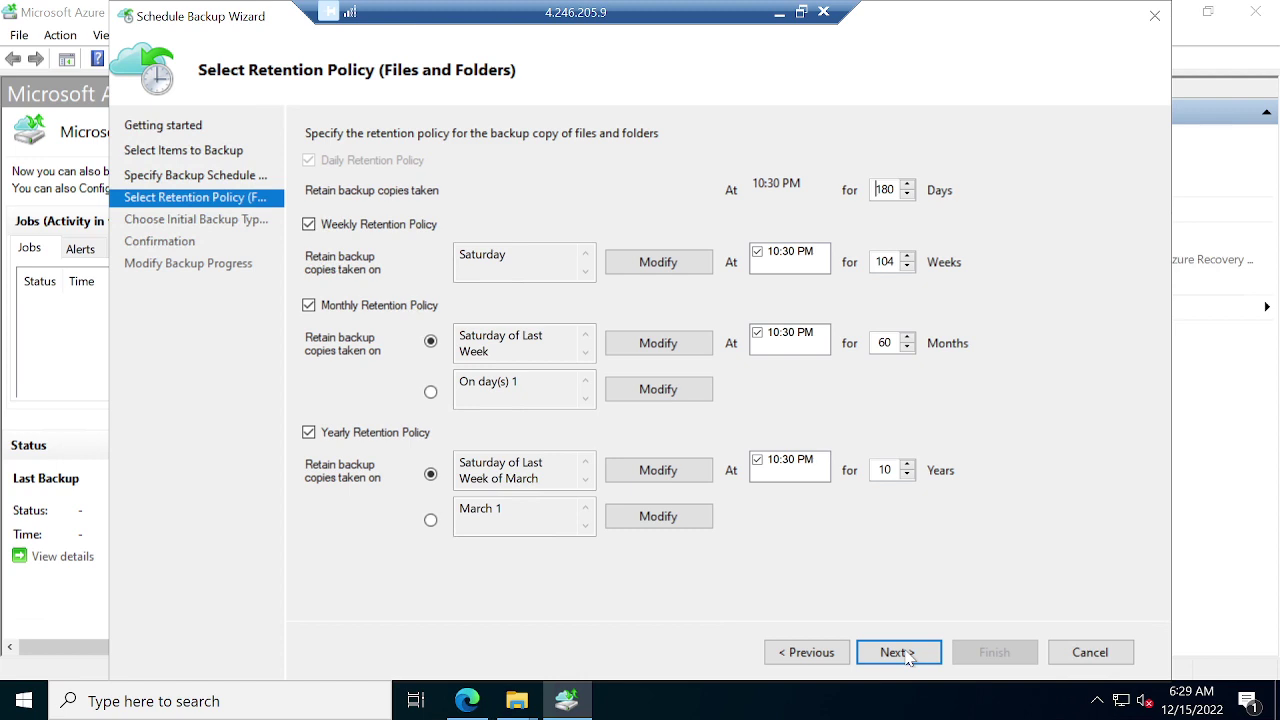
click(897, 652)
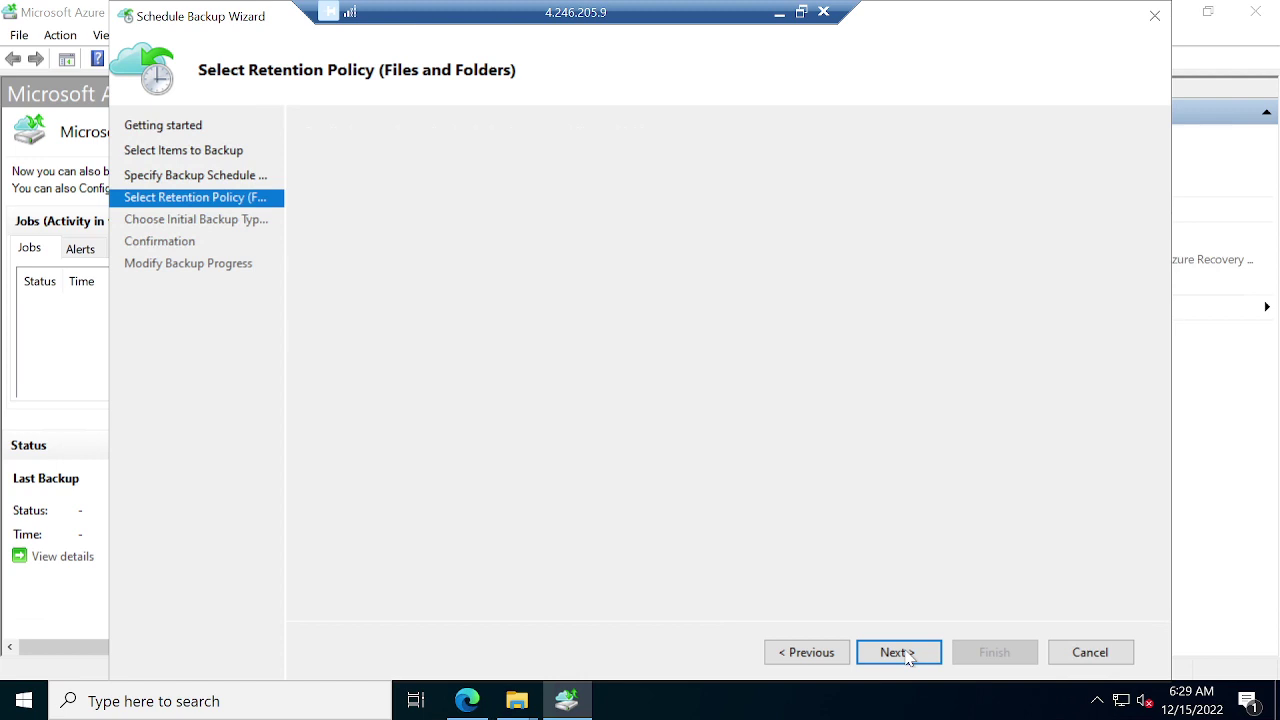
click(908, 655)
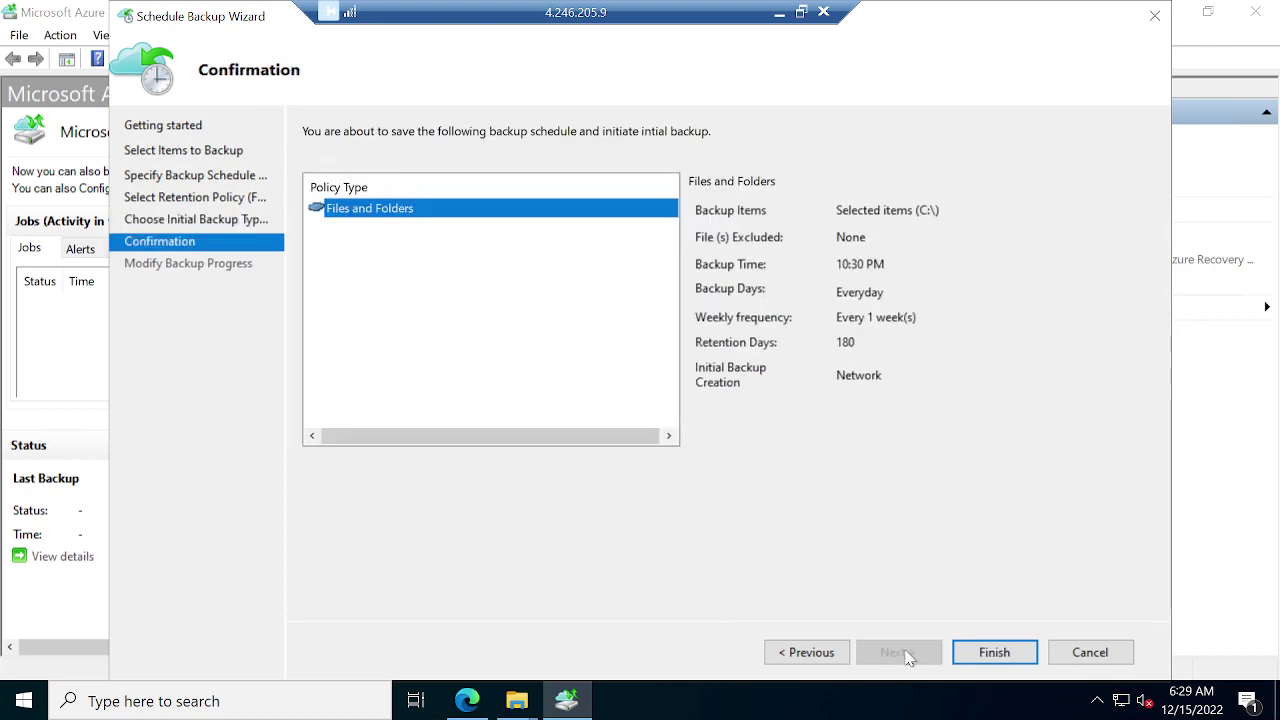
click(994, 653)
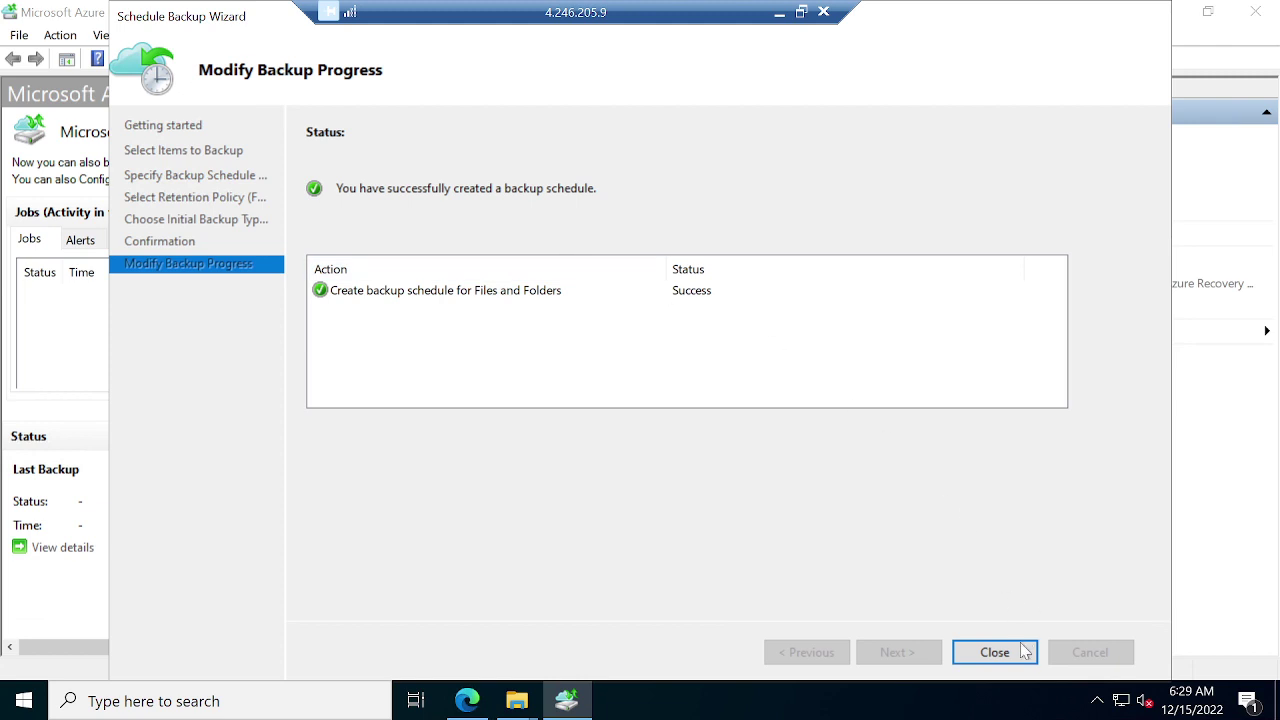
click(990, 648)
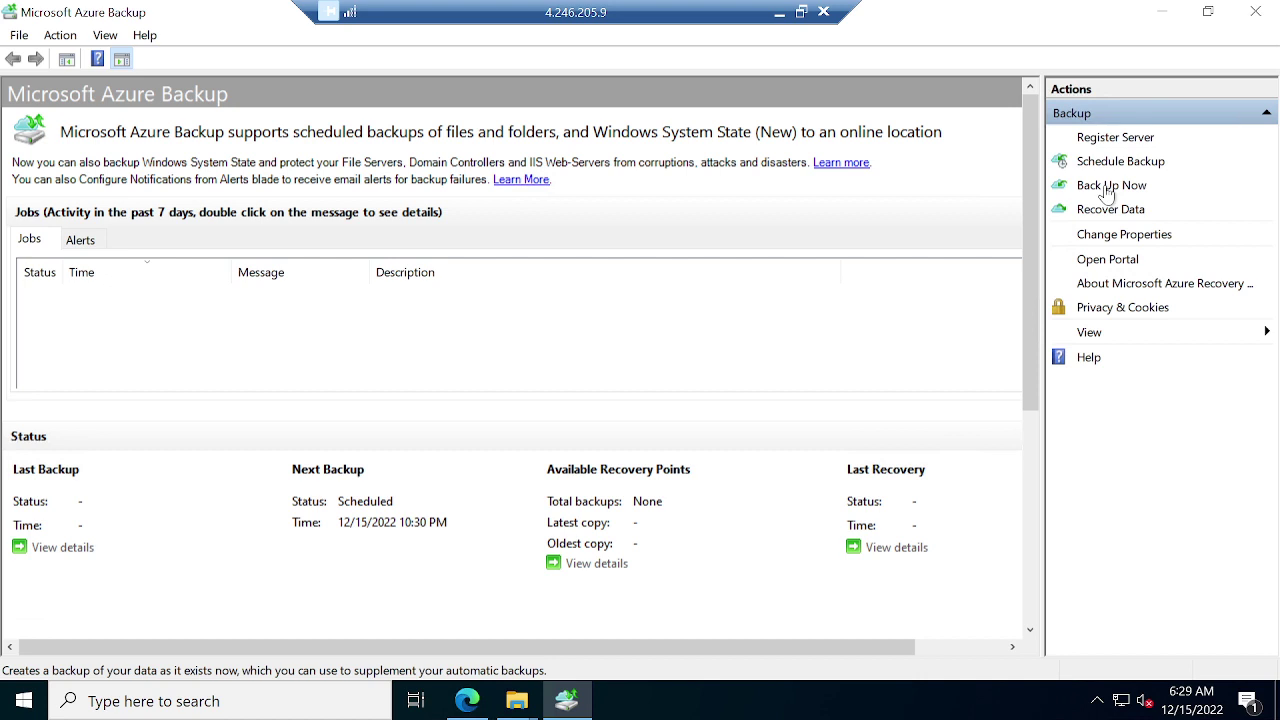
Back up files and folders now, retained until 1/14/2023, and close once it completes.
click(1109, 187)
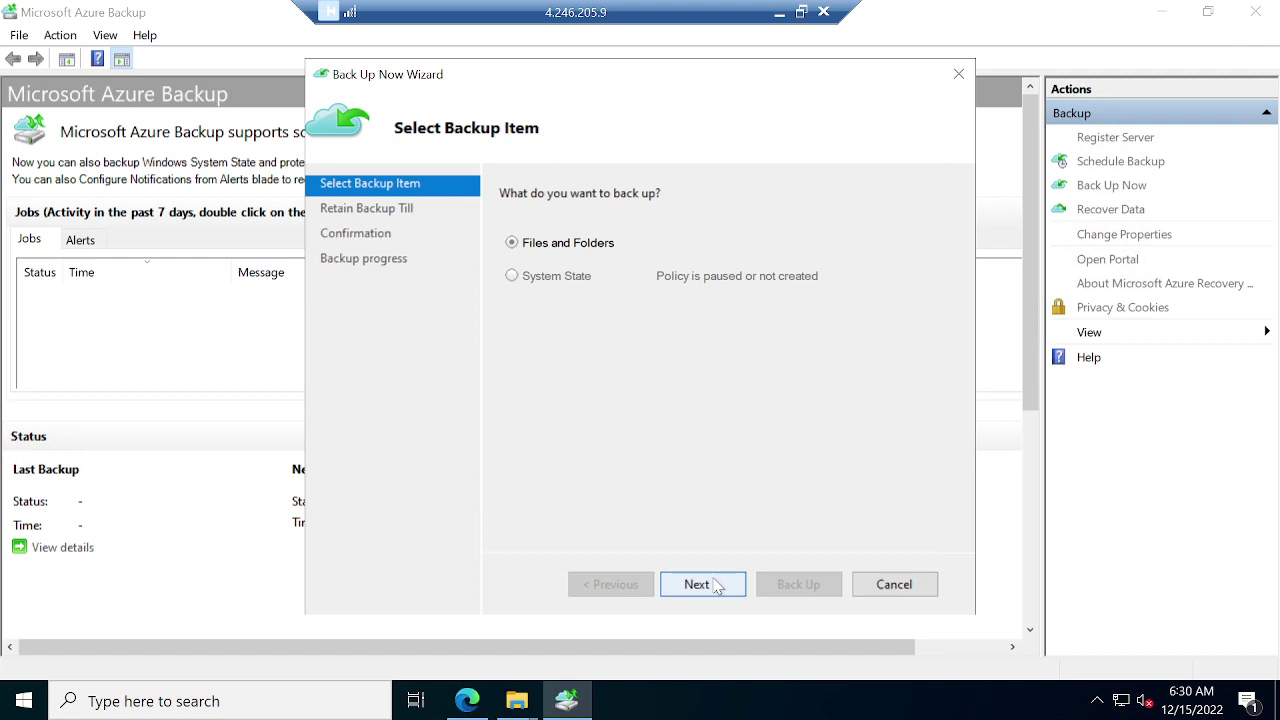
click(700, 584)
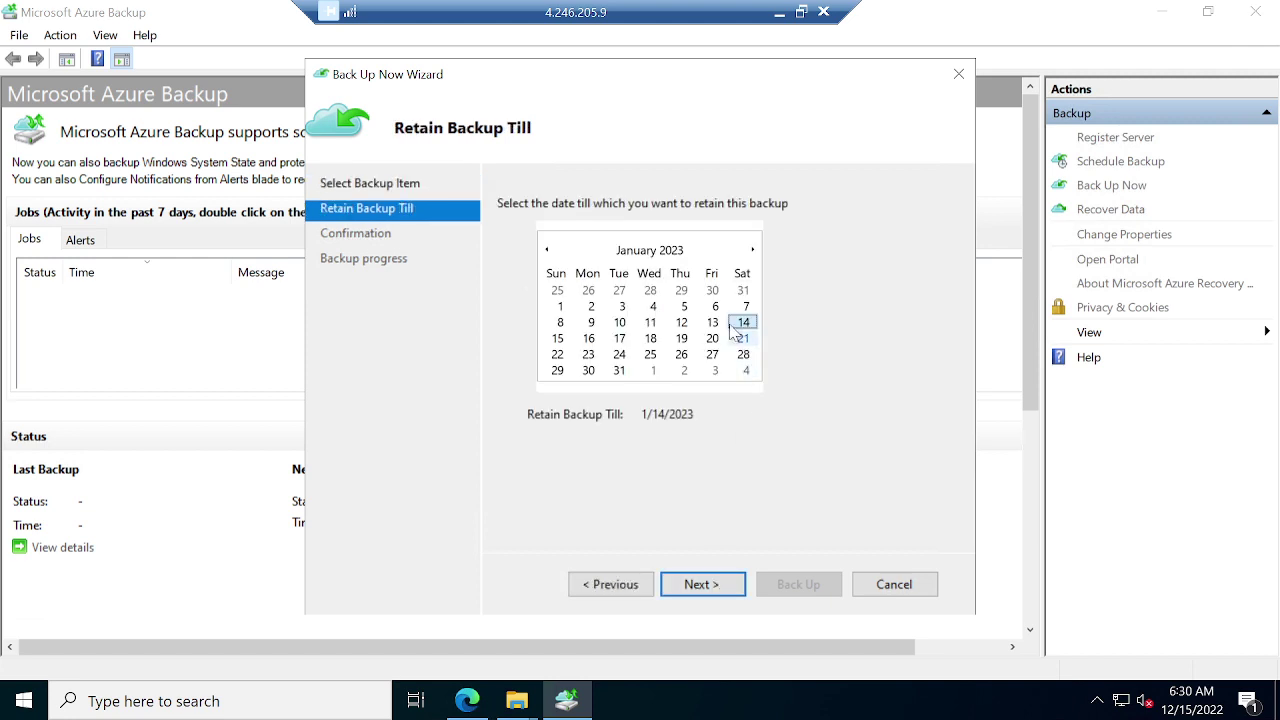
click(706, 588)
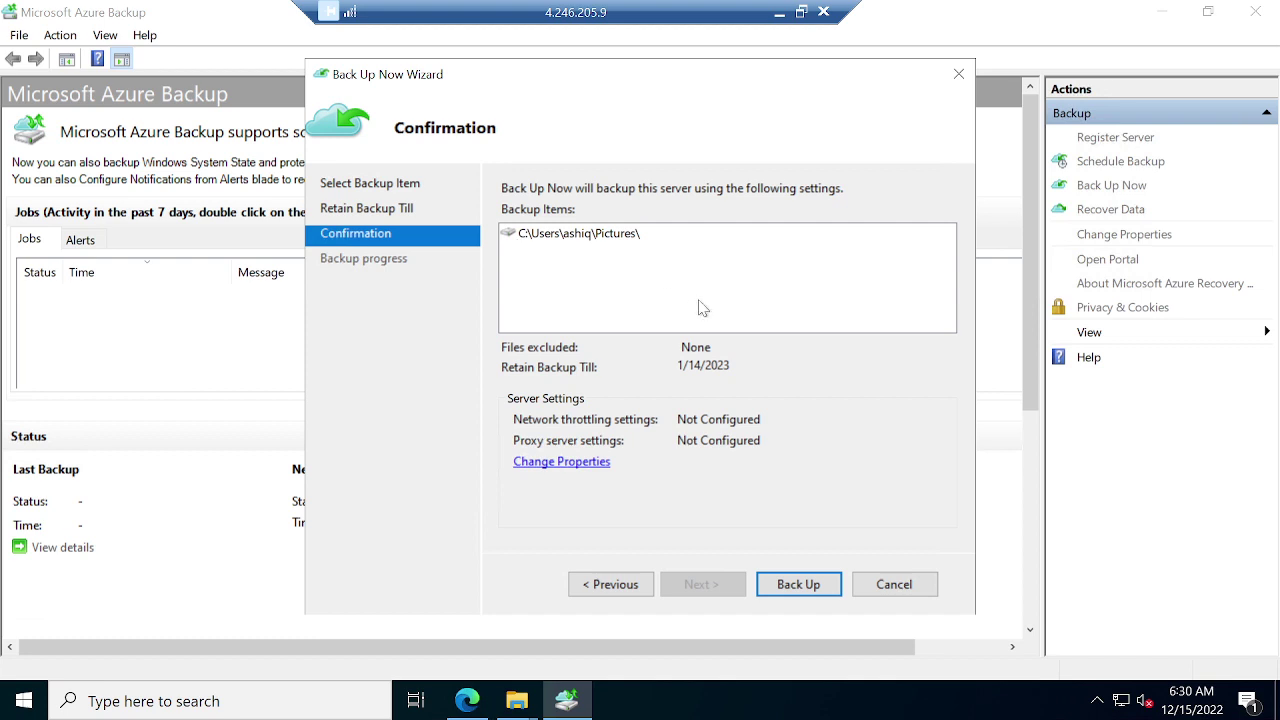
click(809, 591)
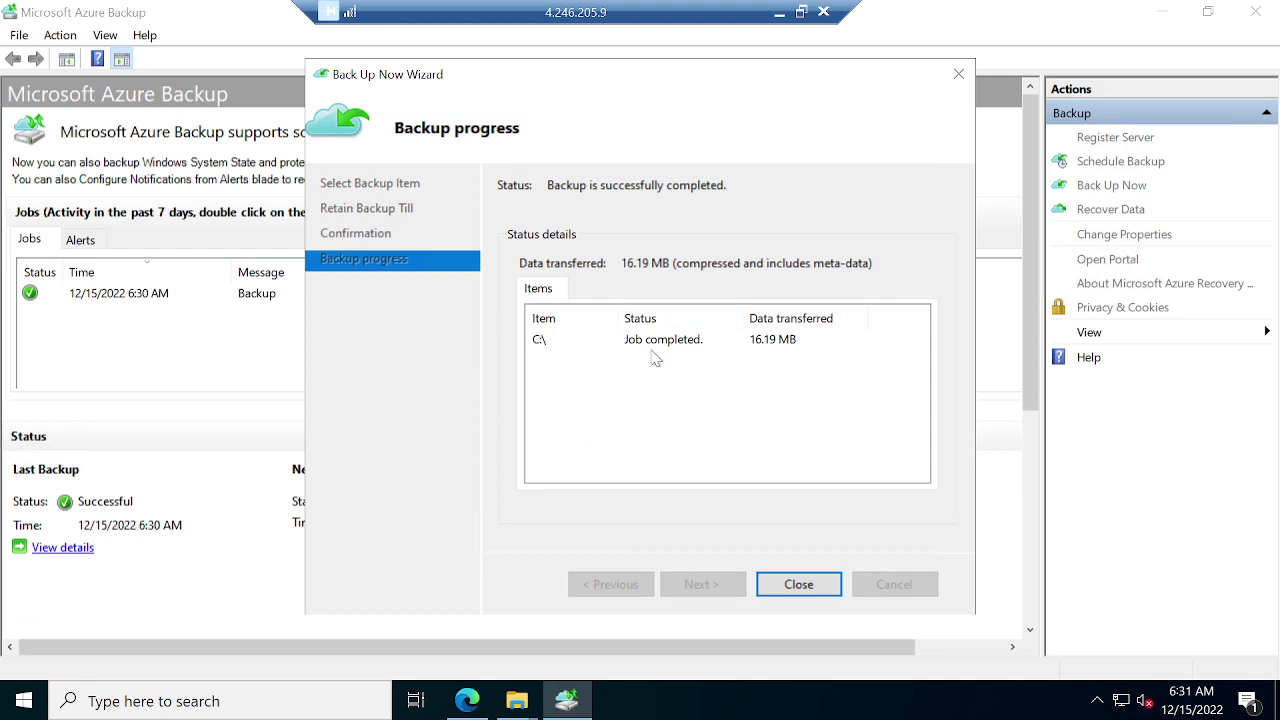
click(799, 585)
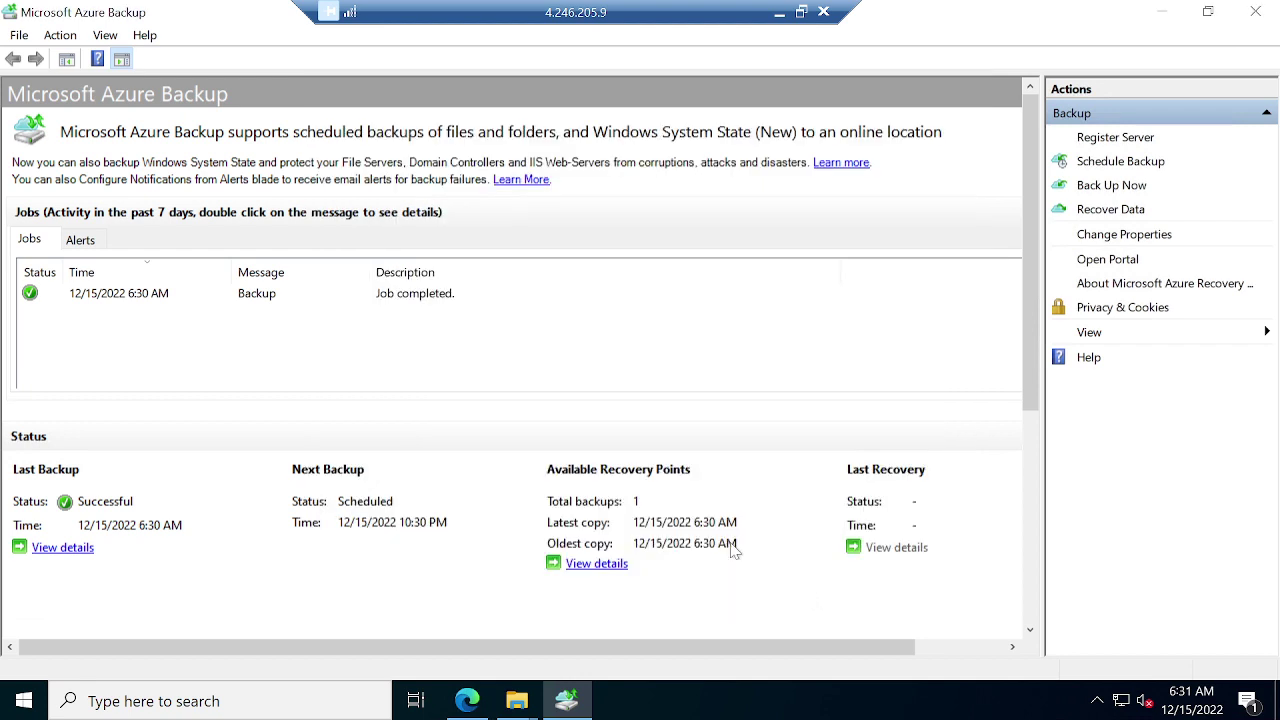
Permanently delete the three files in the Pictures folder.
click(1161, 11)
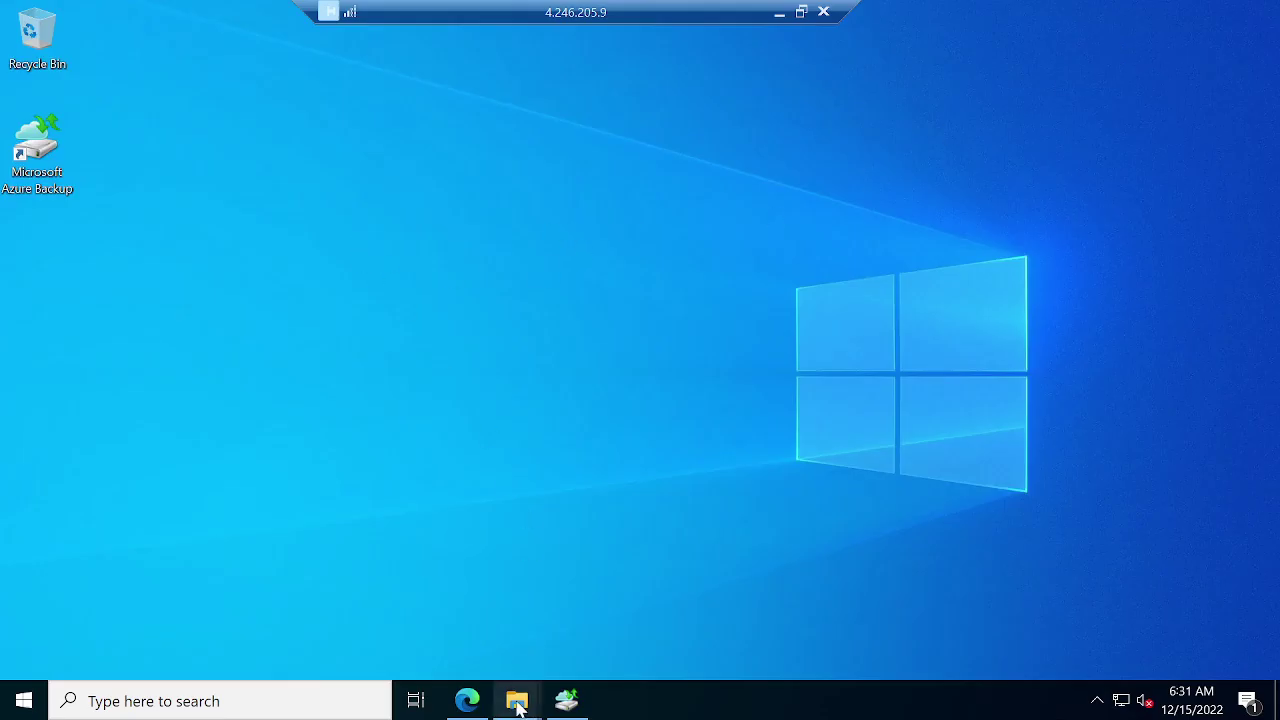
mouse_move(519, 690)
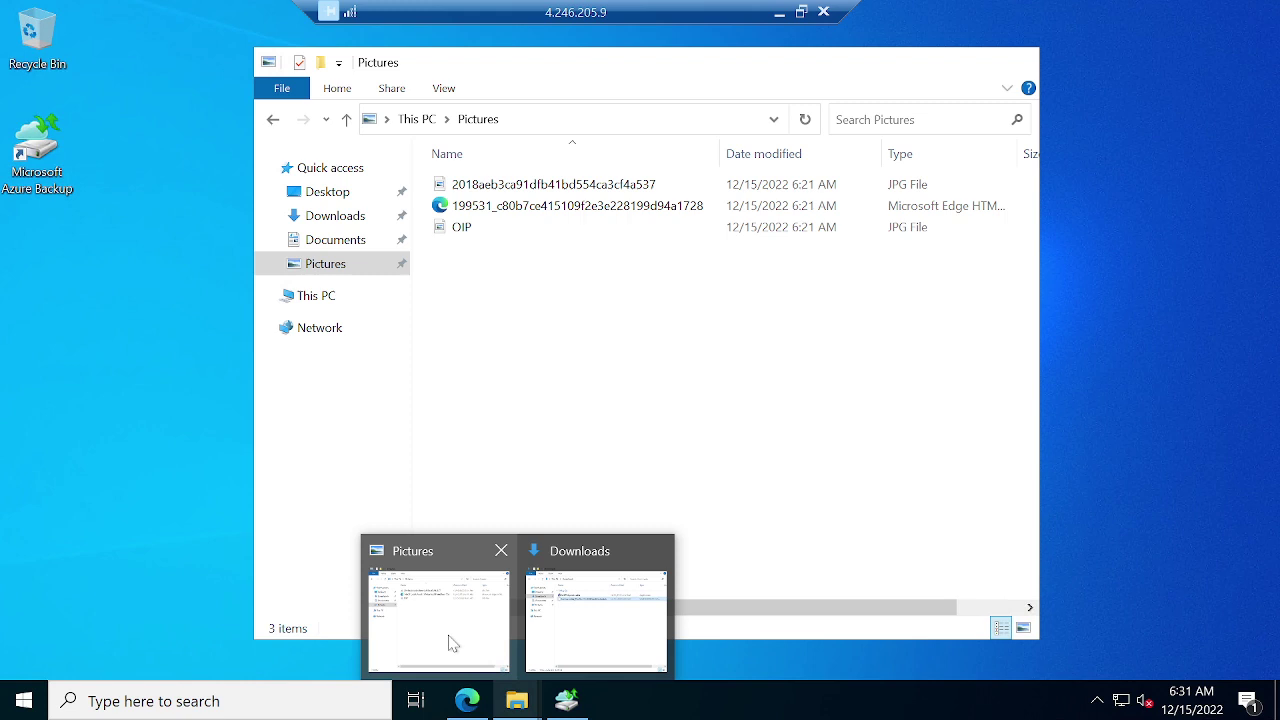
click(452, 643)
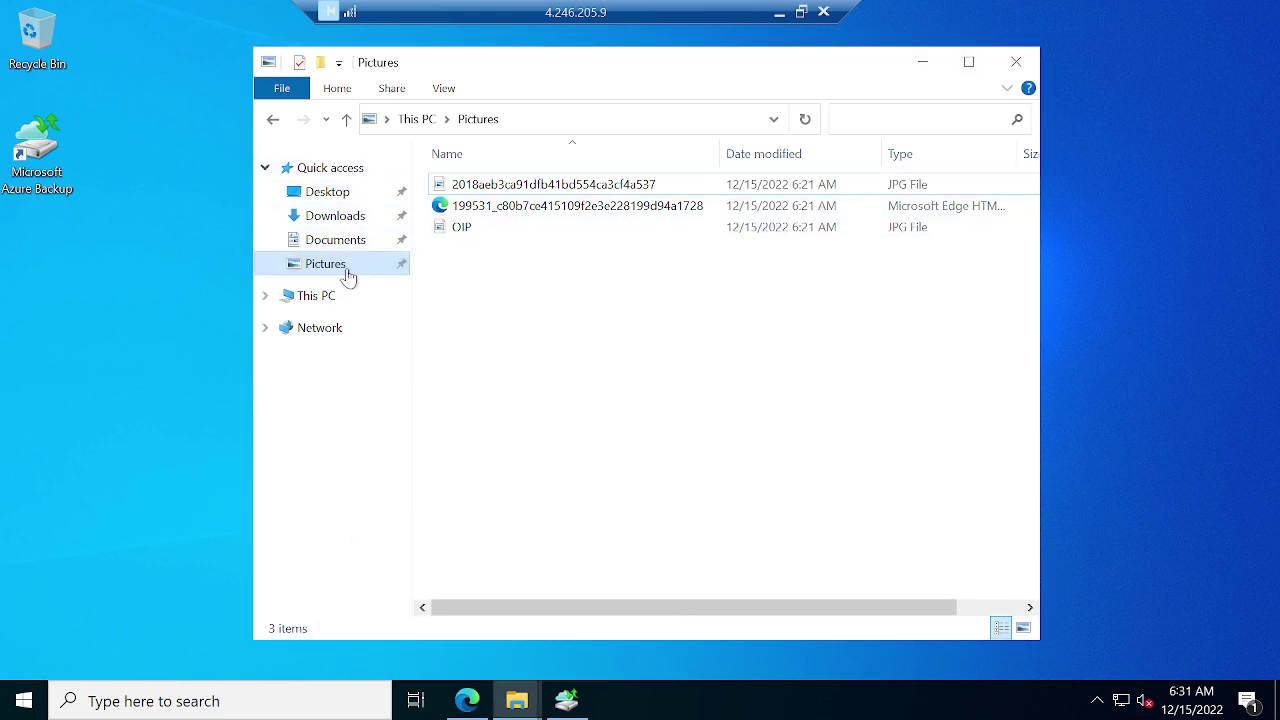
drag(633, 285, 561, 276)
drag(501, 227, 457, 171)
key(shift+Delete)
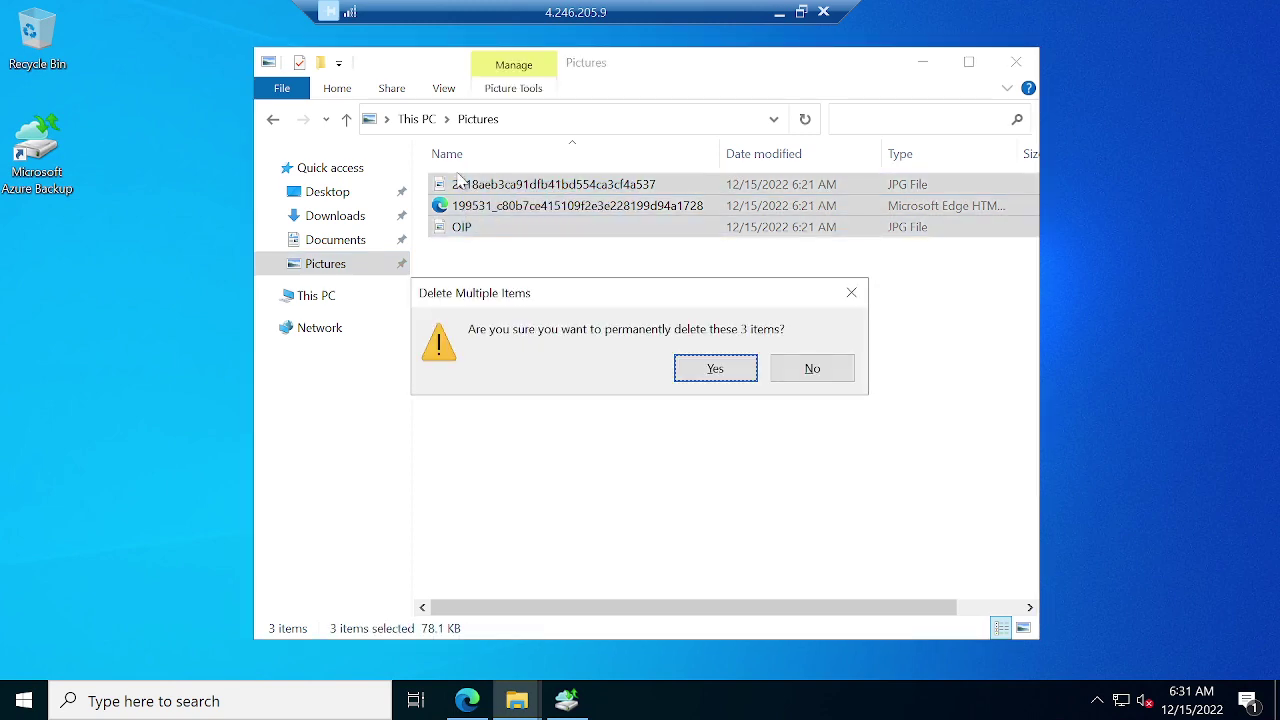
key(Return)
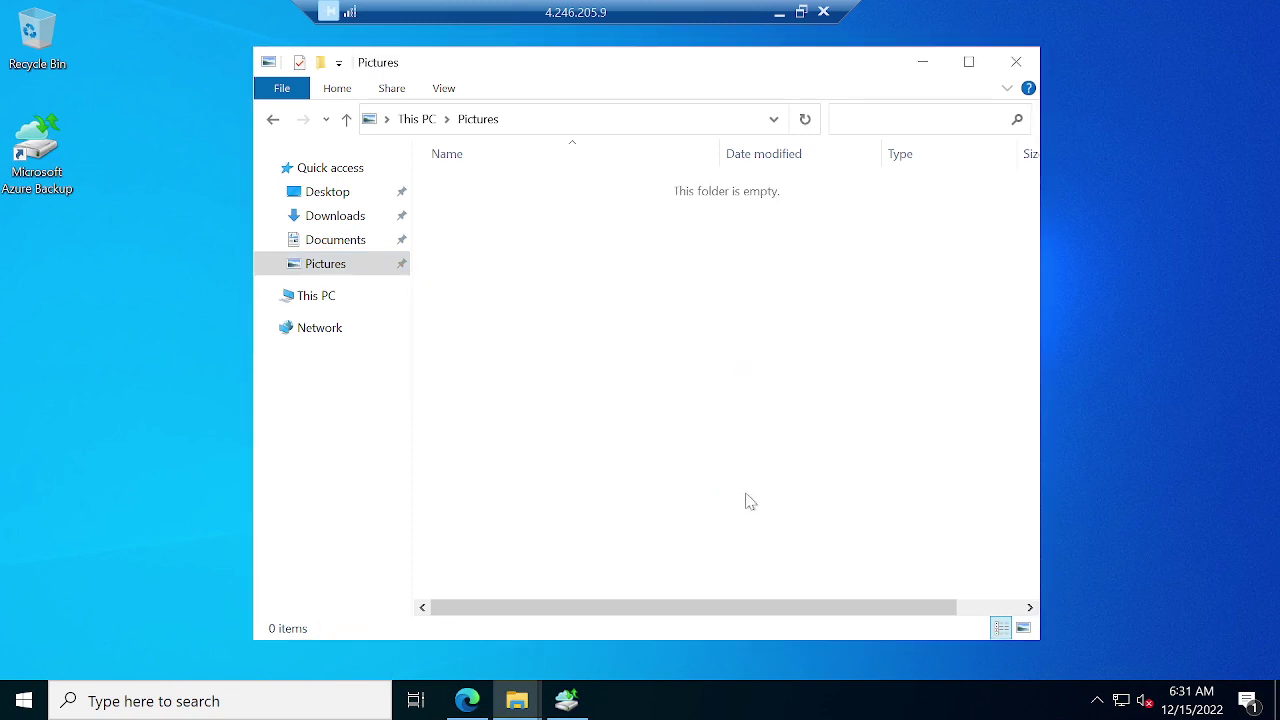
Open This PC and bring the Azure Backup console back to the front.
click(337, 300)
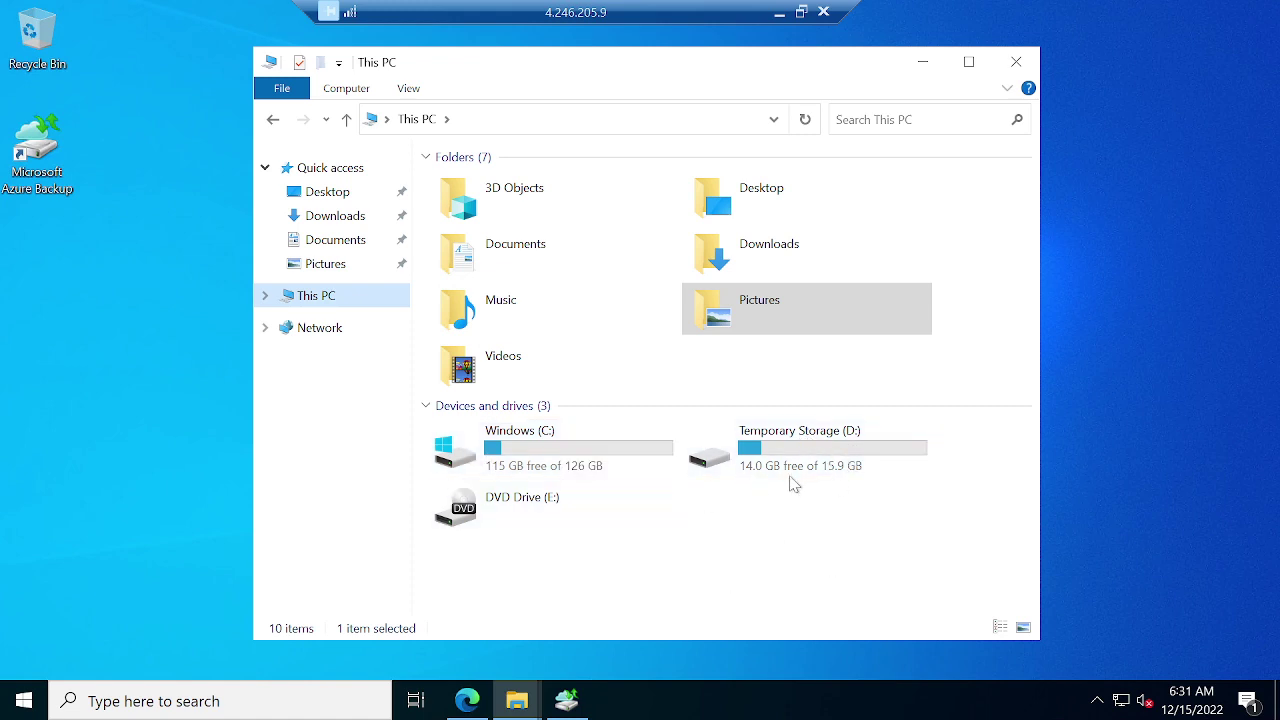
mouse_move(566, 706)
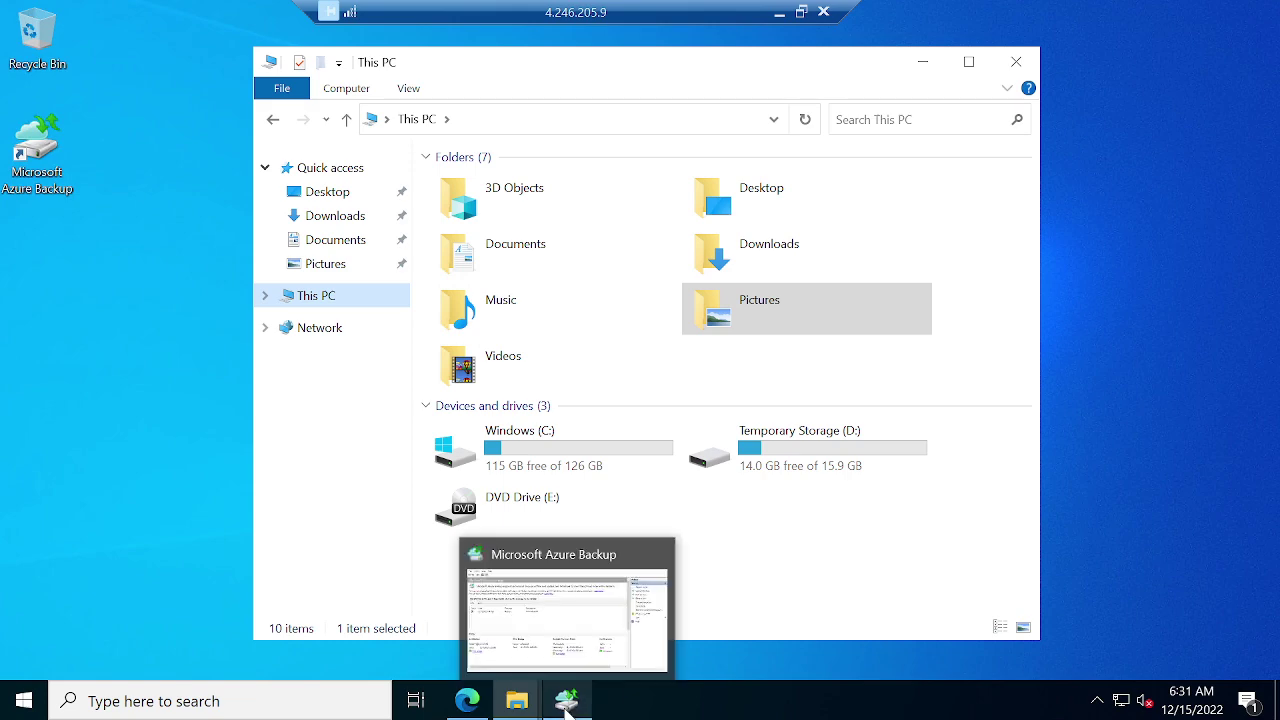
click(562, 636)
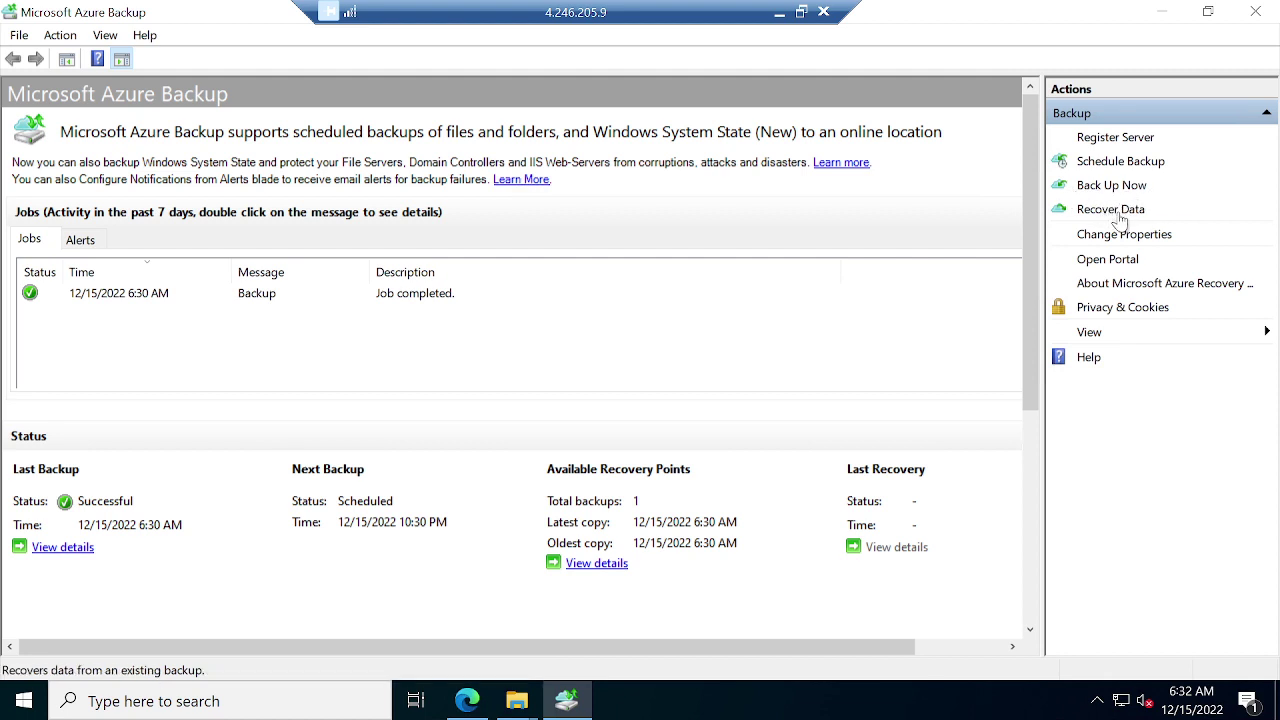
Recover data from this server, choose volume C:\ and mount its 12/15/2022 6:30 AM recovery point.
click(1112, 210)
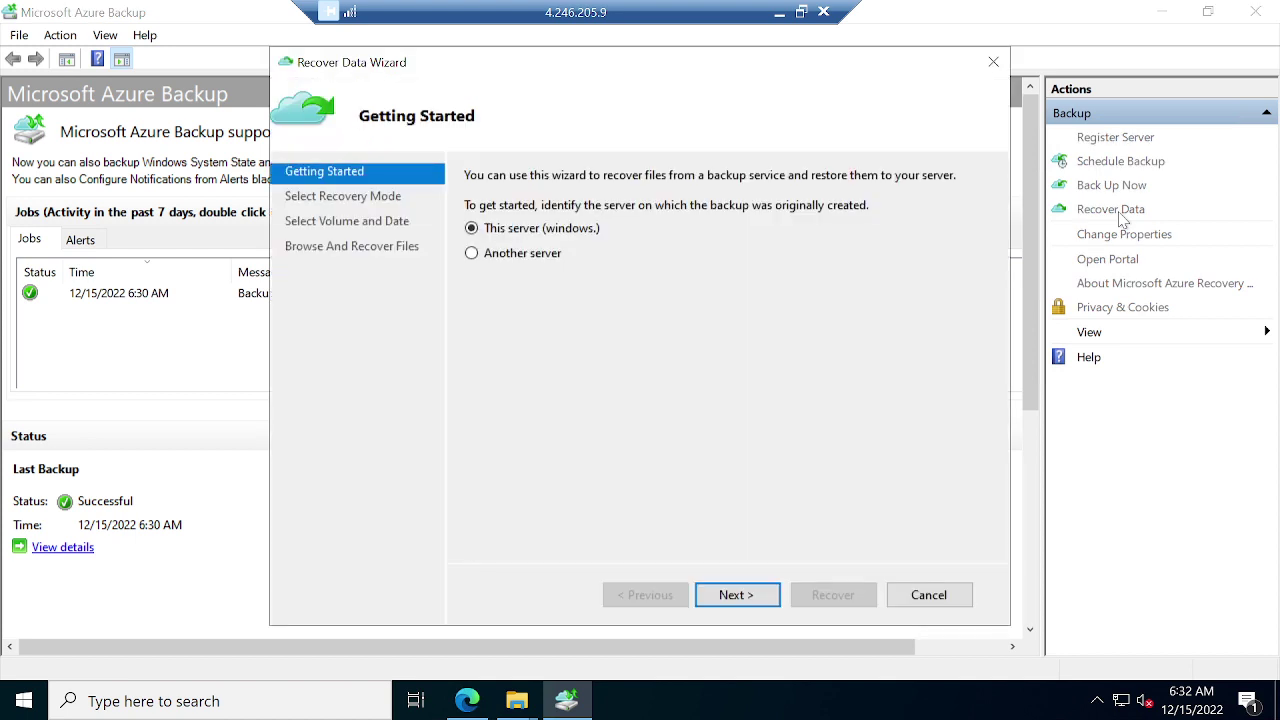
click(751, 598)
click(751, 596)
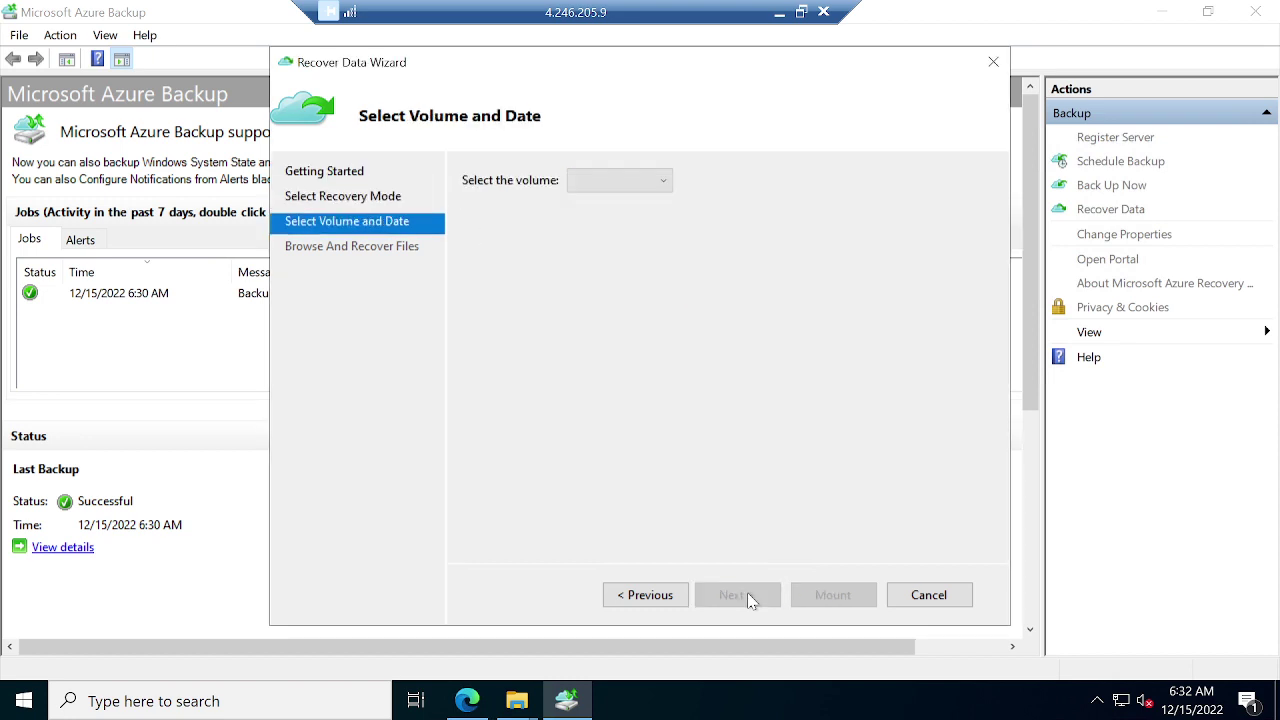
click(650, 185)
click(611, 203)
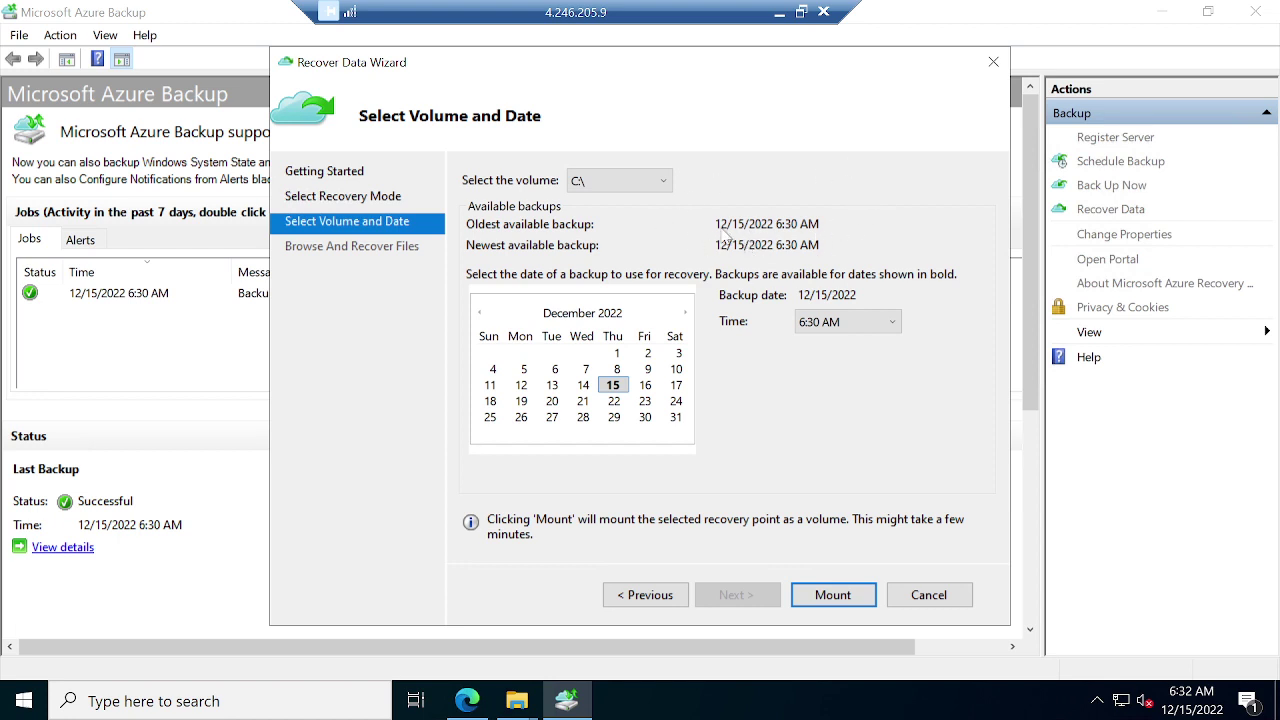
click(849, 596)
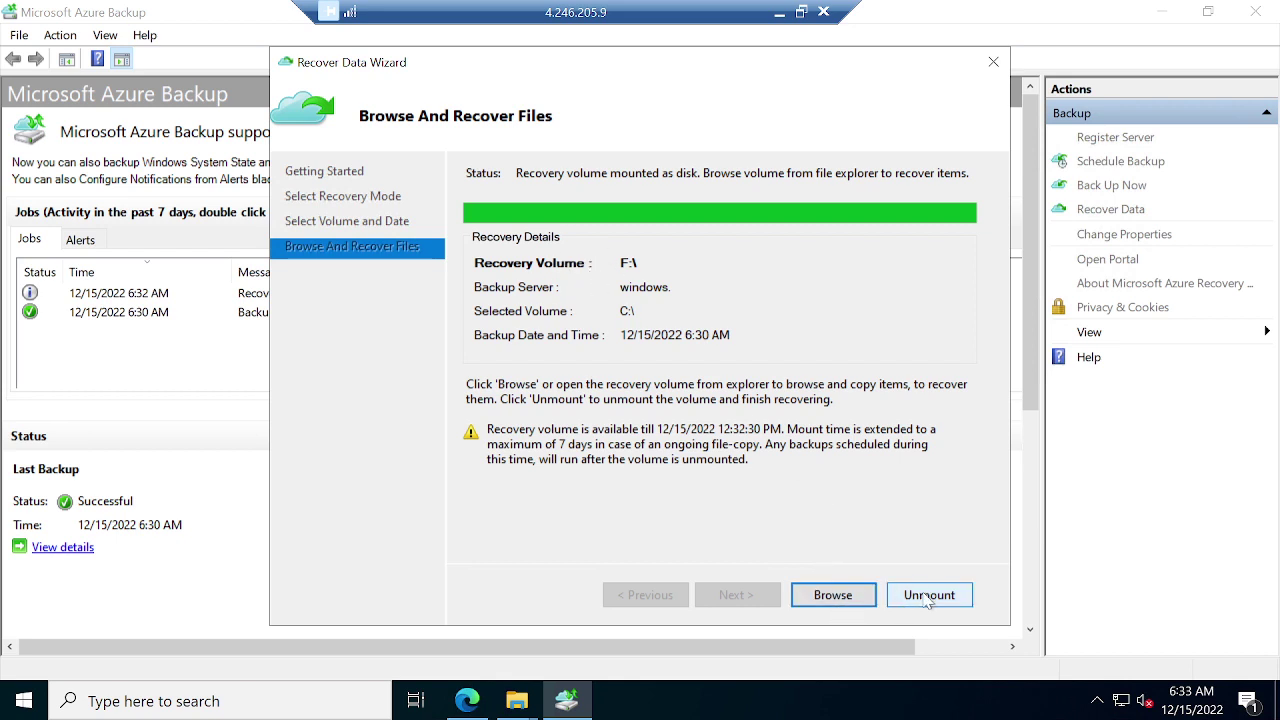
In This PC, browse drive F: through Users and the user folder to the recovered Pictures folder.
click(523, 705)
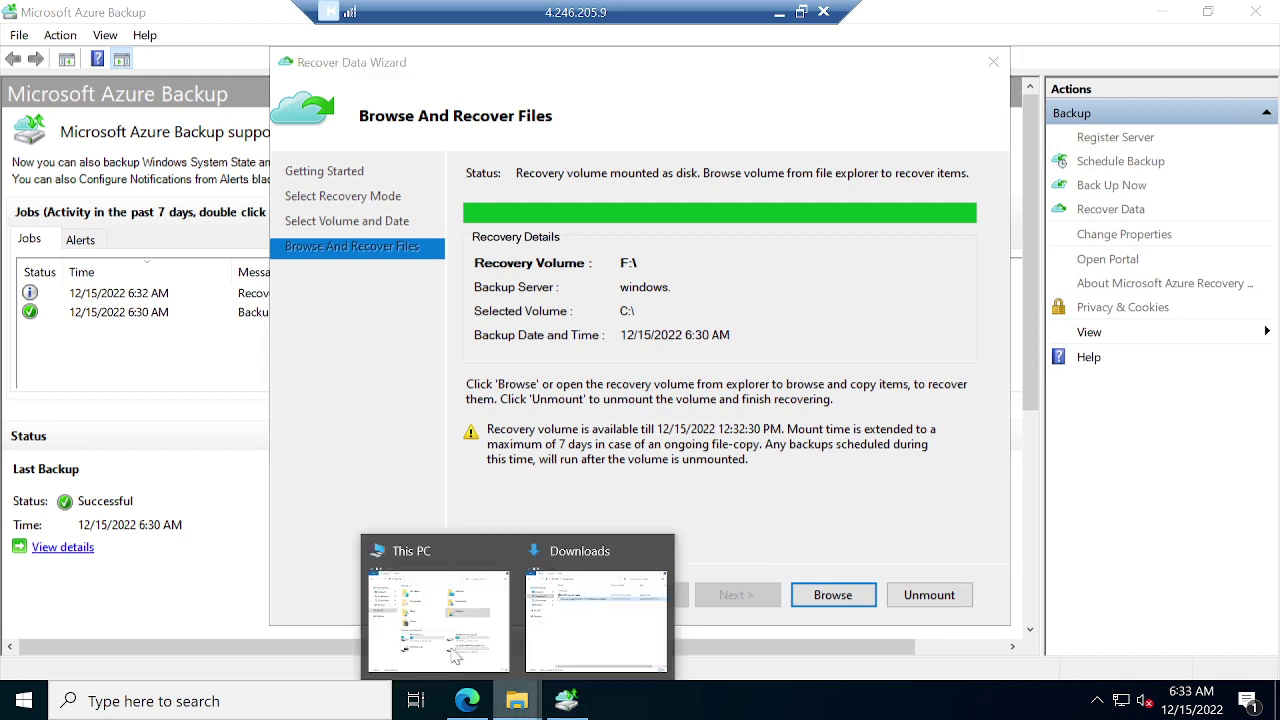
click(455, 655)
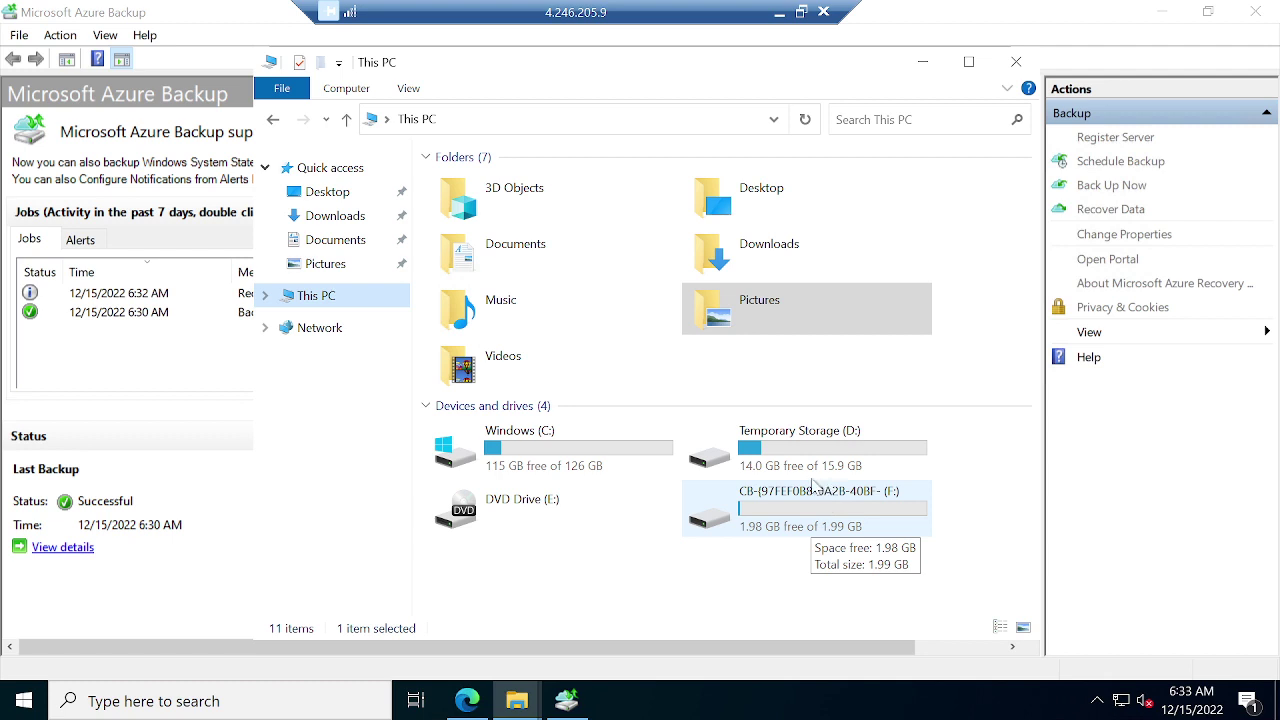
double_click(745, 510)
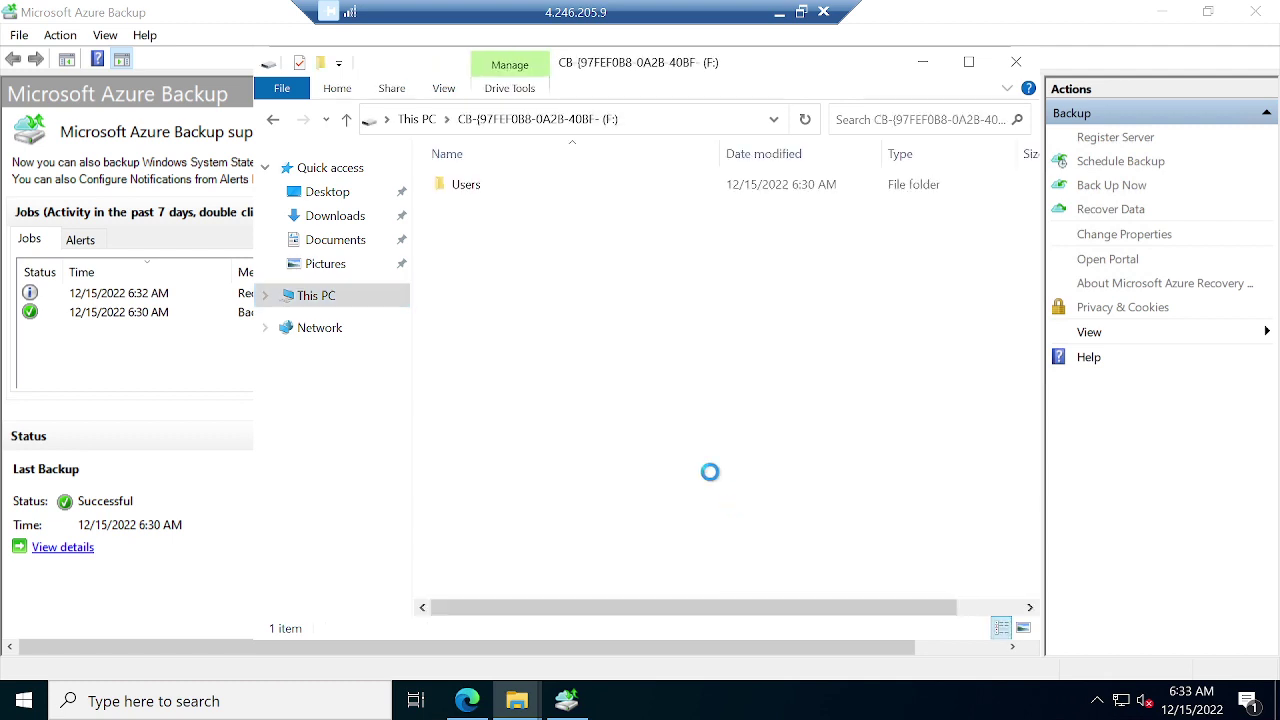
double_click(507, 194)
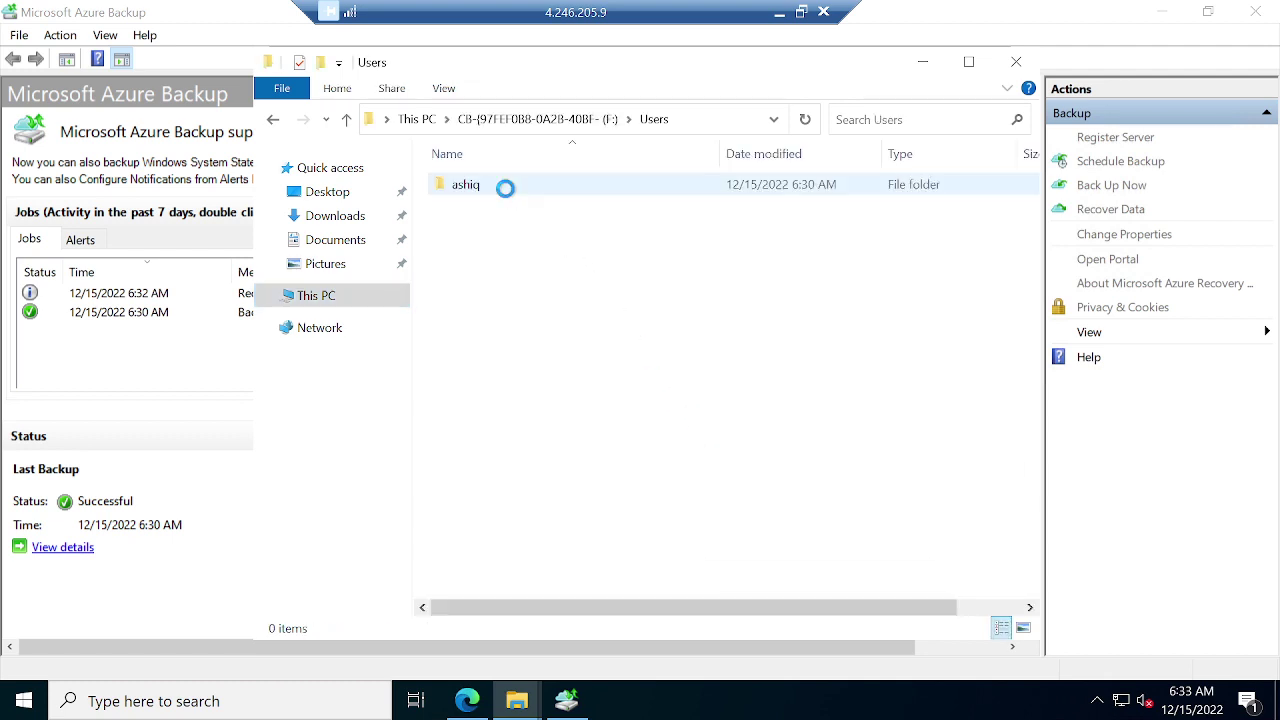
double_click(470, 184)
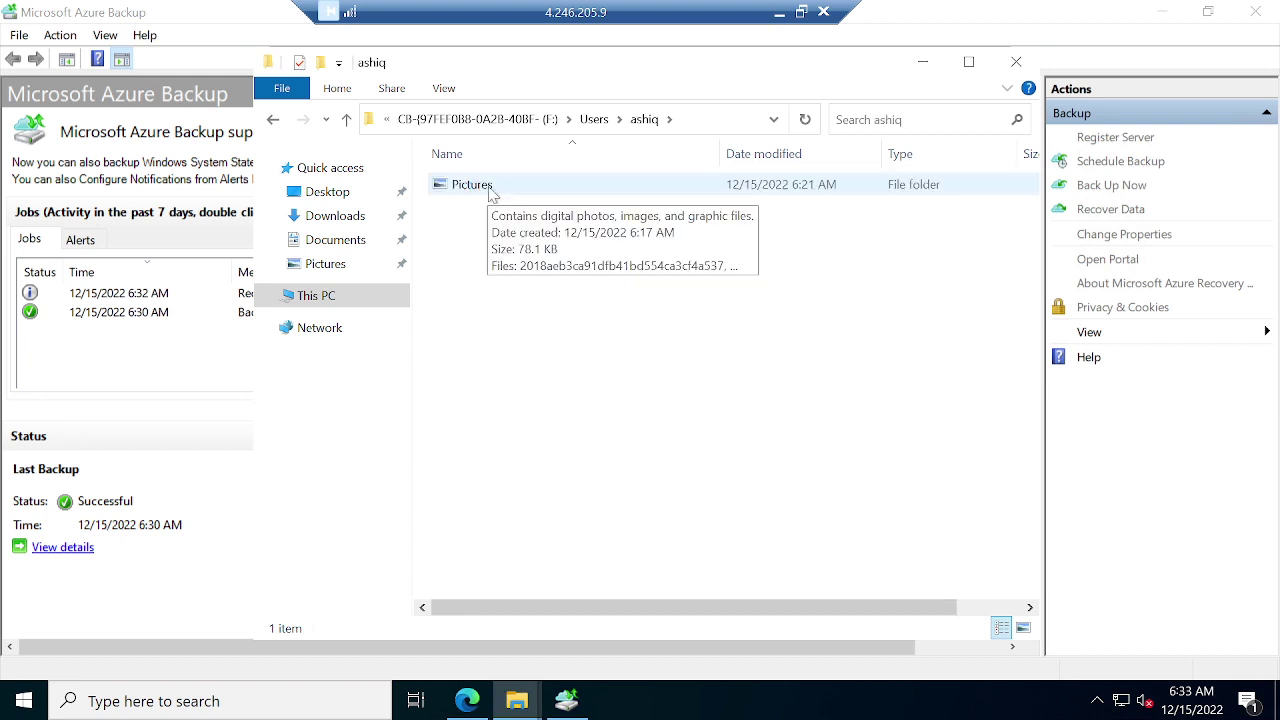
double_click(490, 190)
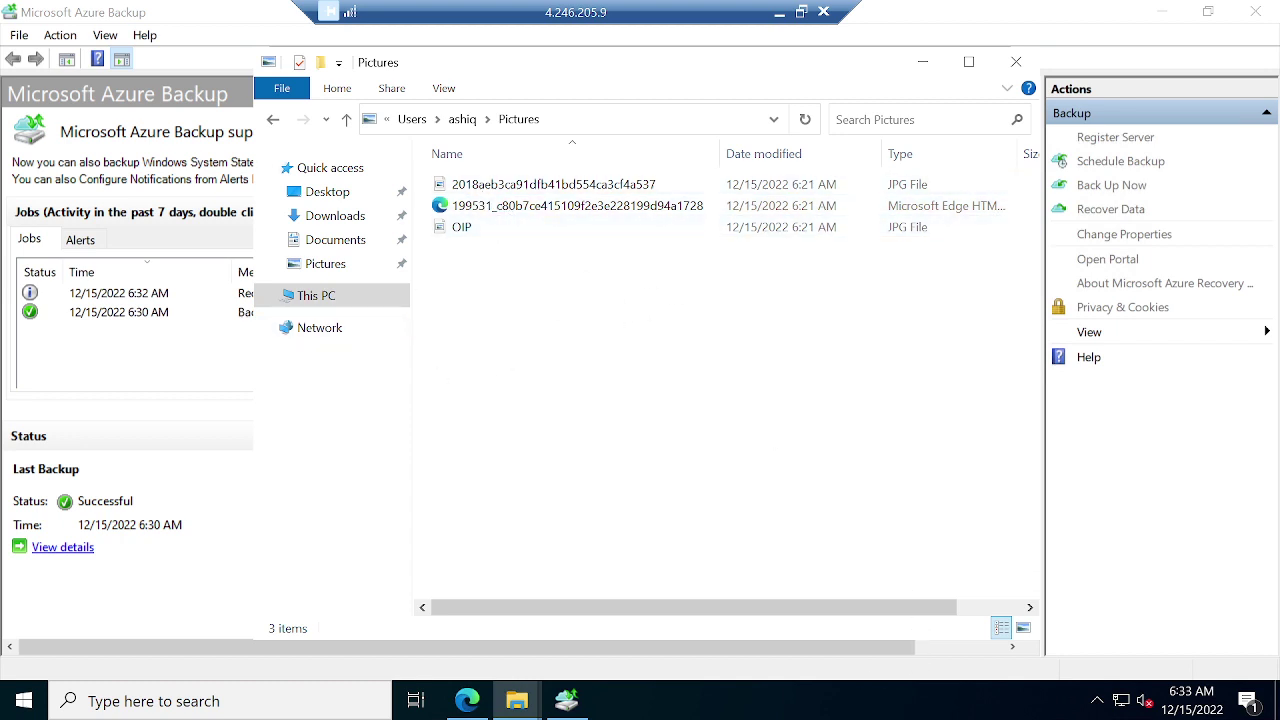
click(780, 14)
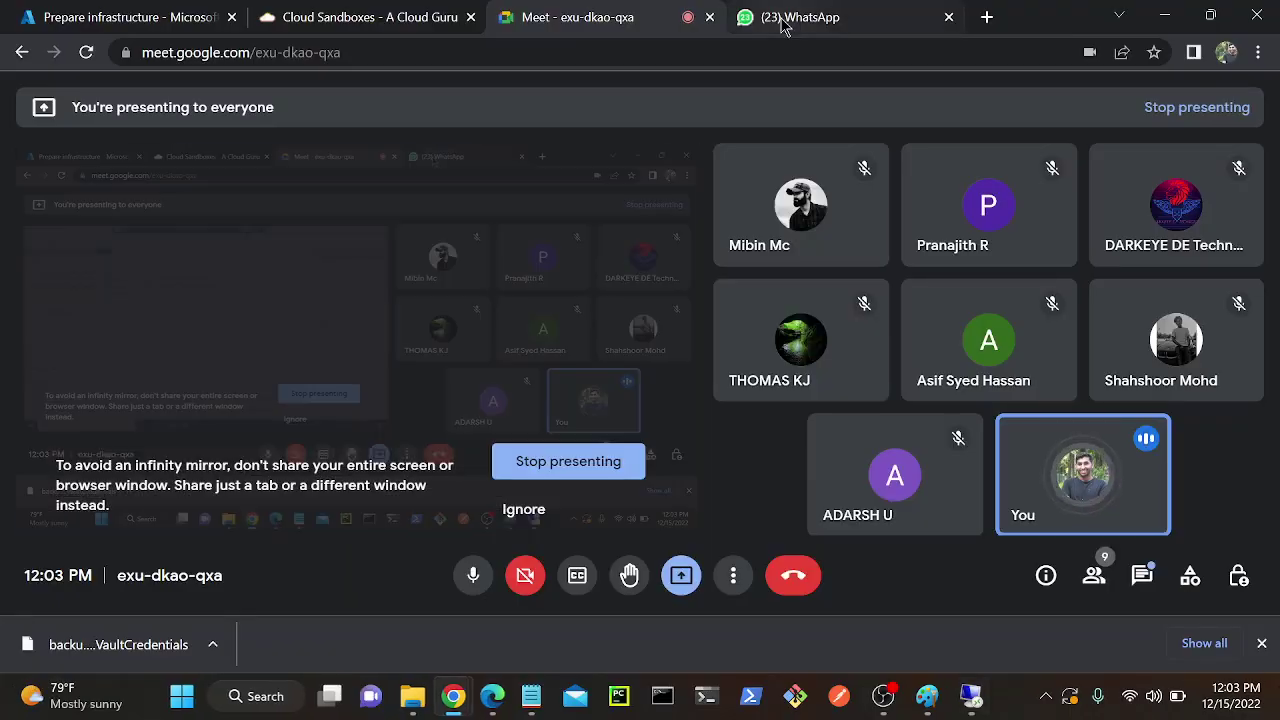
In the Paint diagram, loop on-premise and the crossed-out box in red, and mark beside azure.
click(971, 696)
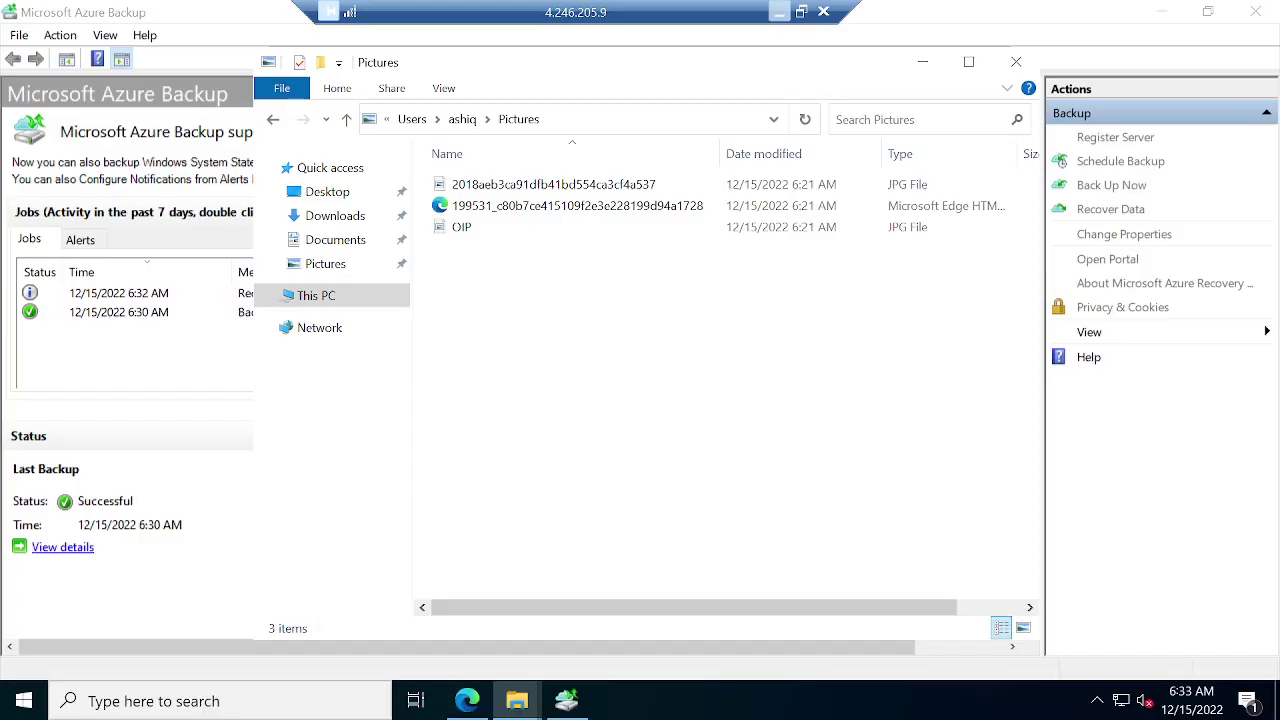
click(782, 14)
click(936, 696)
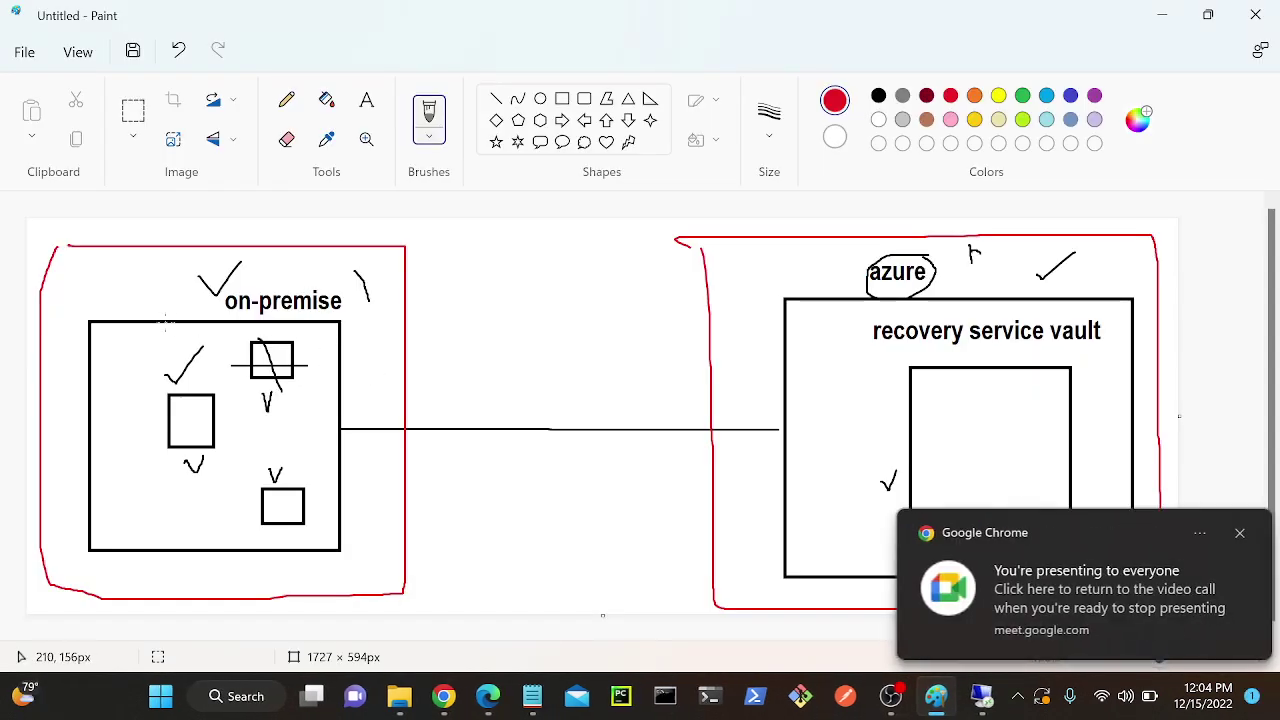
mouse_move(238, 279)
mouse_down()
mouse_move(326, 294)
mouse_move(160, 308)
mouse_move(287, 260)
mouse_up()
drag(132, 248, 184, 303)
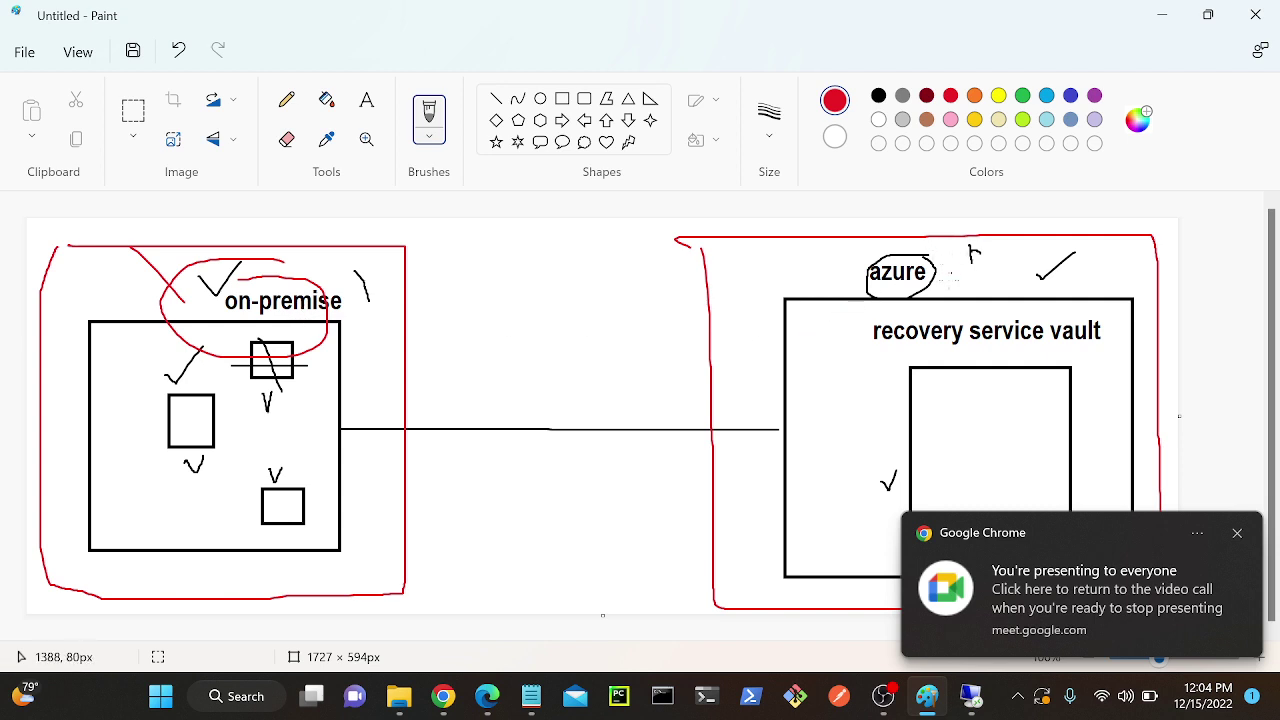
drag(948, 283, 972, 284)
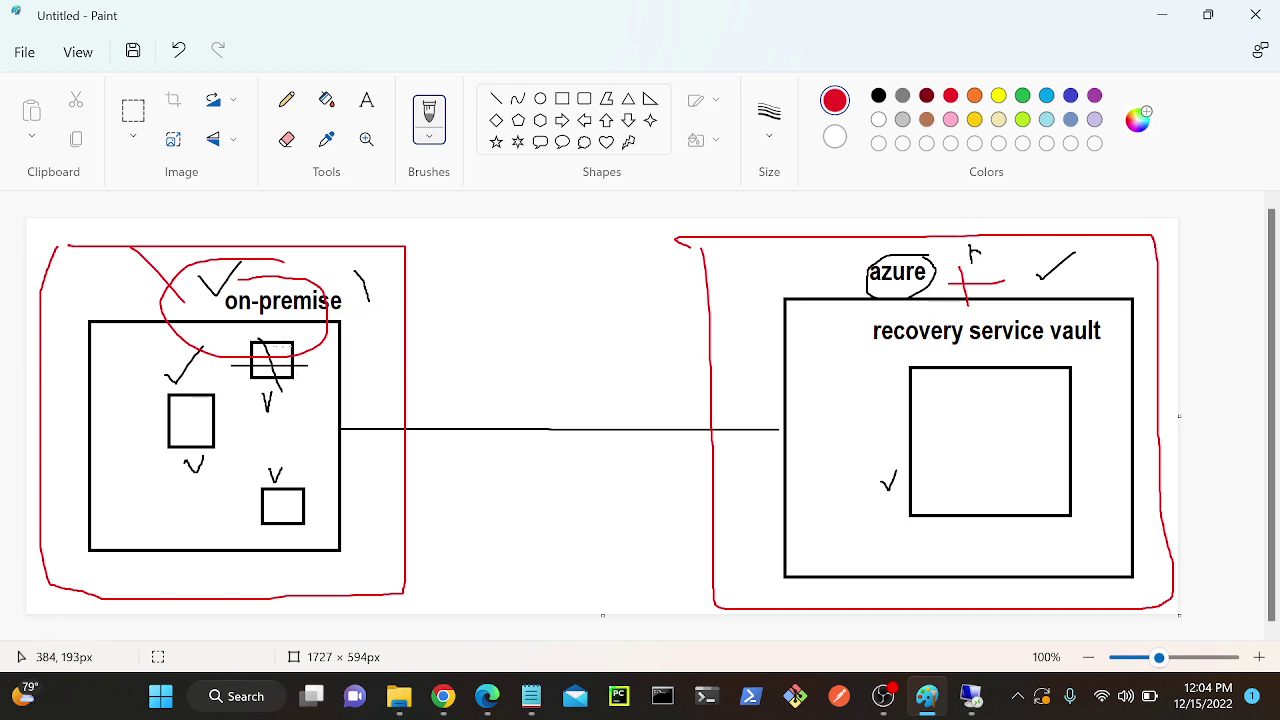
mouse_move(242, 352)
mouse_down()
mouse_move(325, 345)
mouse_move(318, 328)
mouse_up()
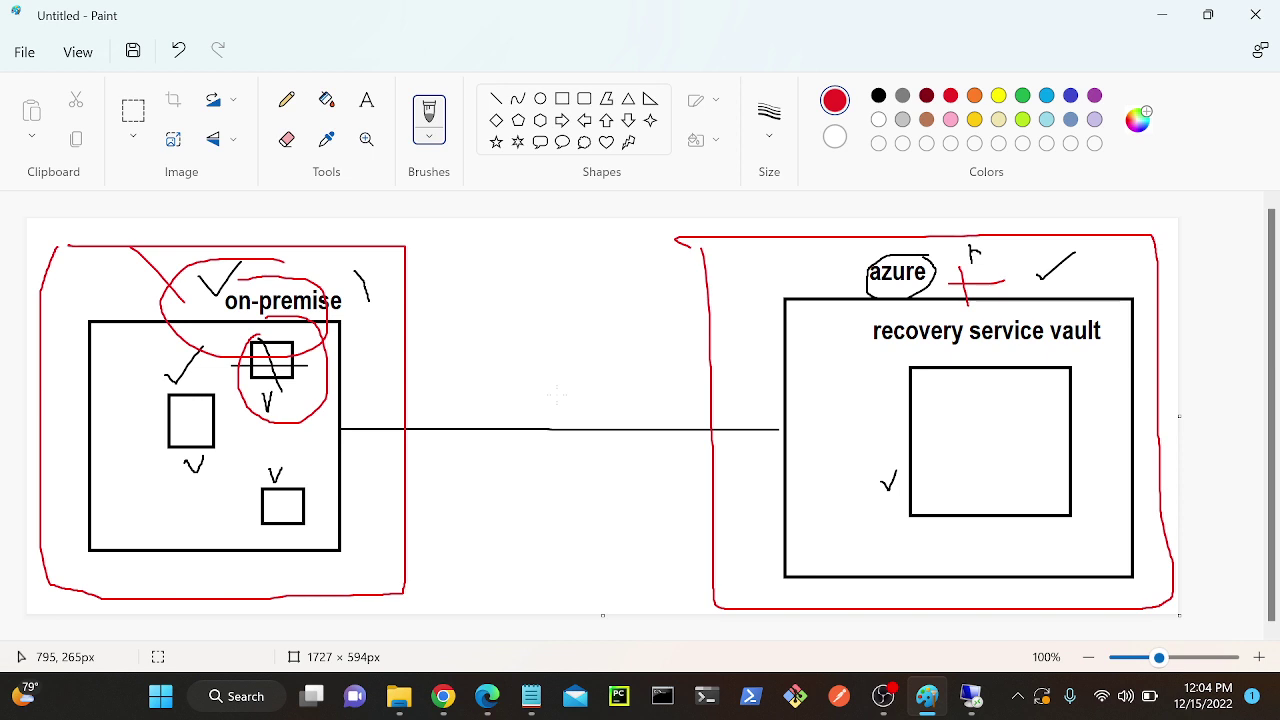
Briefly switch to the remote session, then minimize the Paint diagram.
click(970, 696)
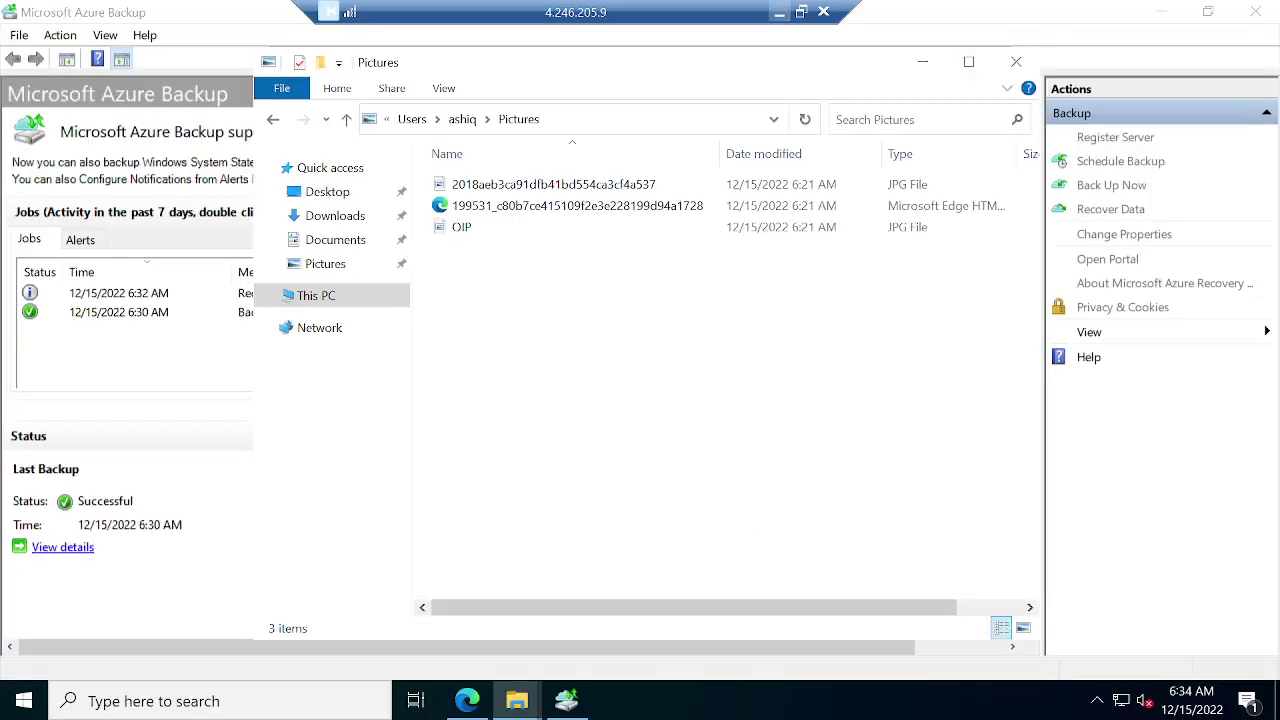
click(778, 13)
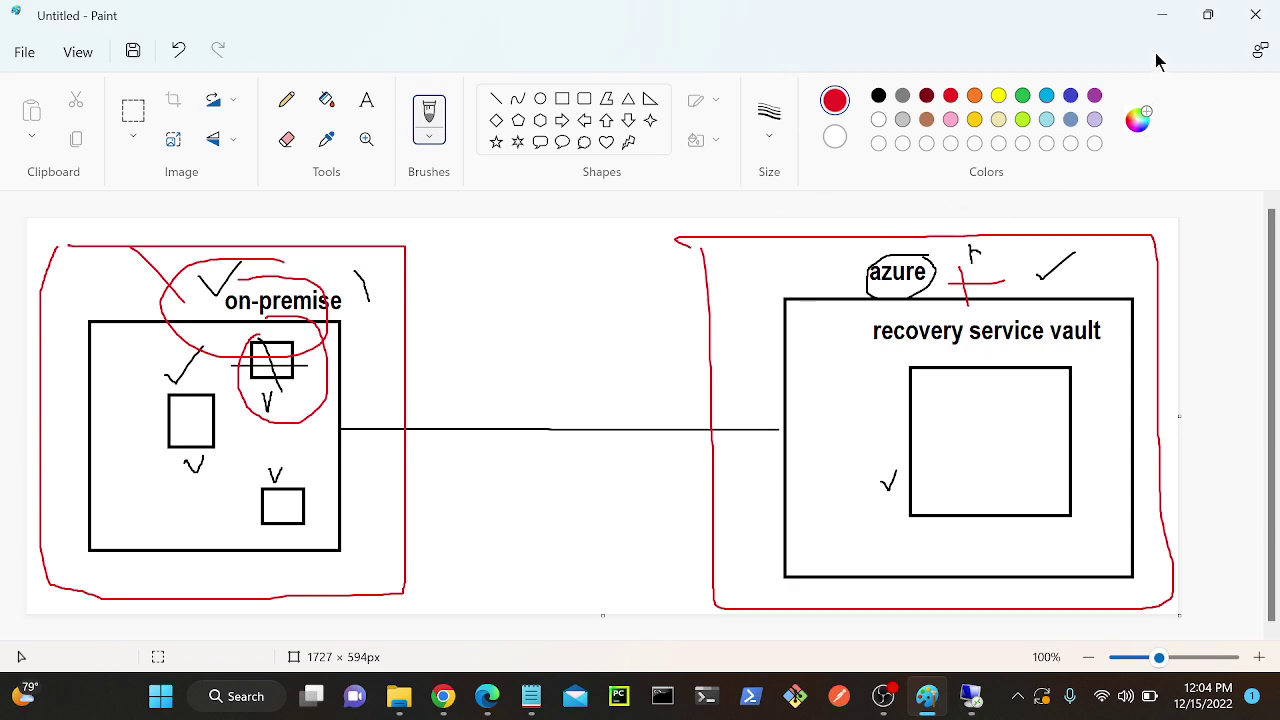
click(1162, 15)
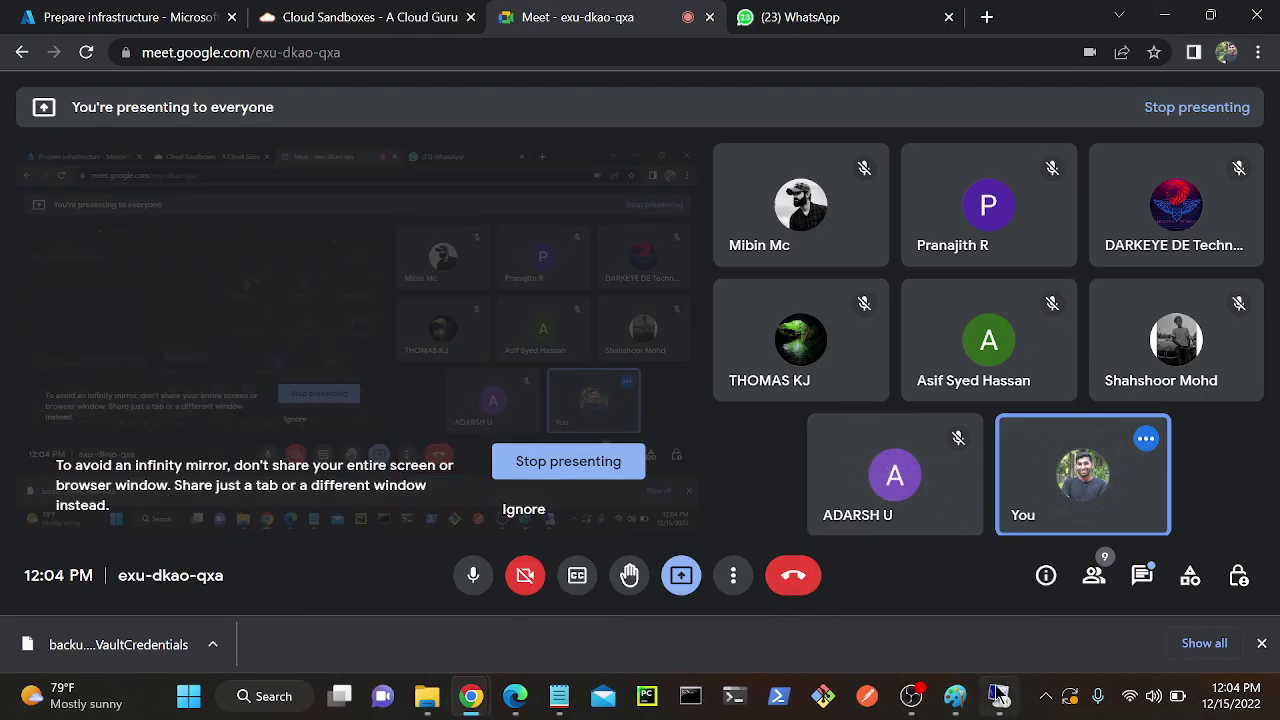
Hide the OBS window, then stop presenting and leave the Google Meet call.
click(911, 696)
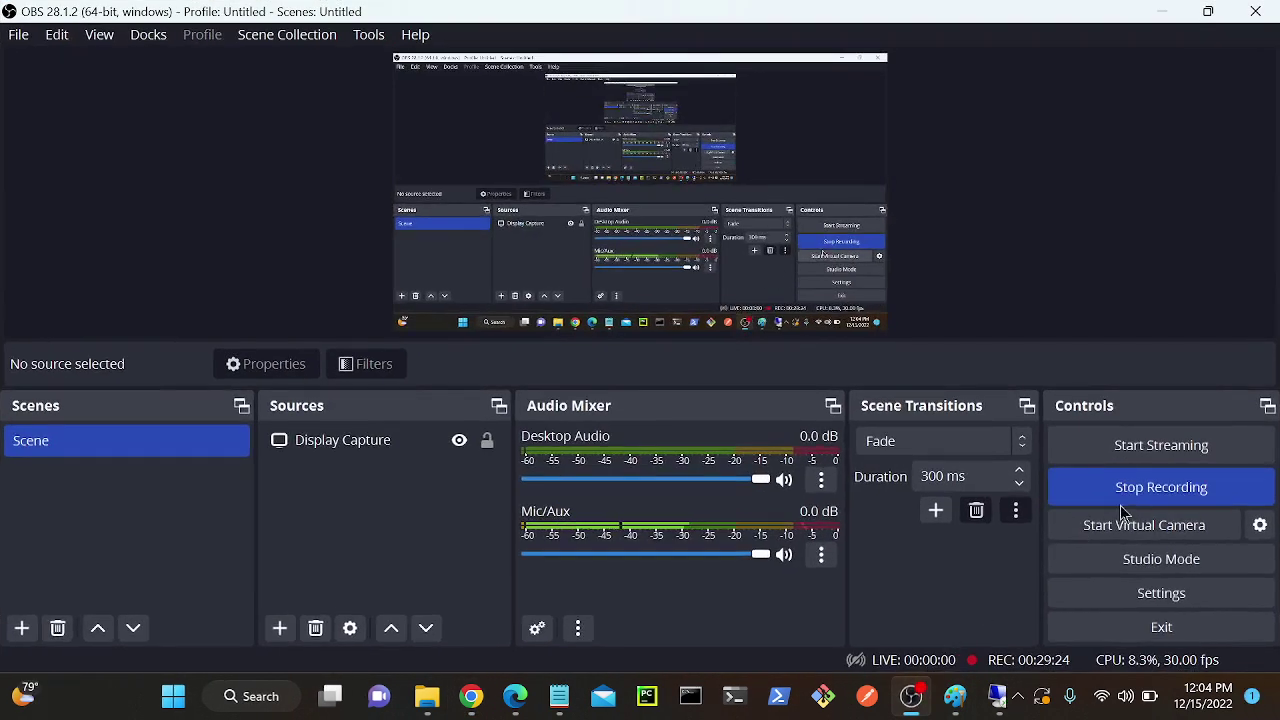
click(1162, 12)
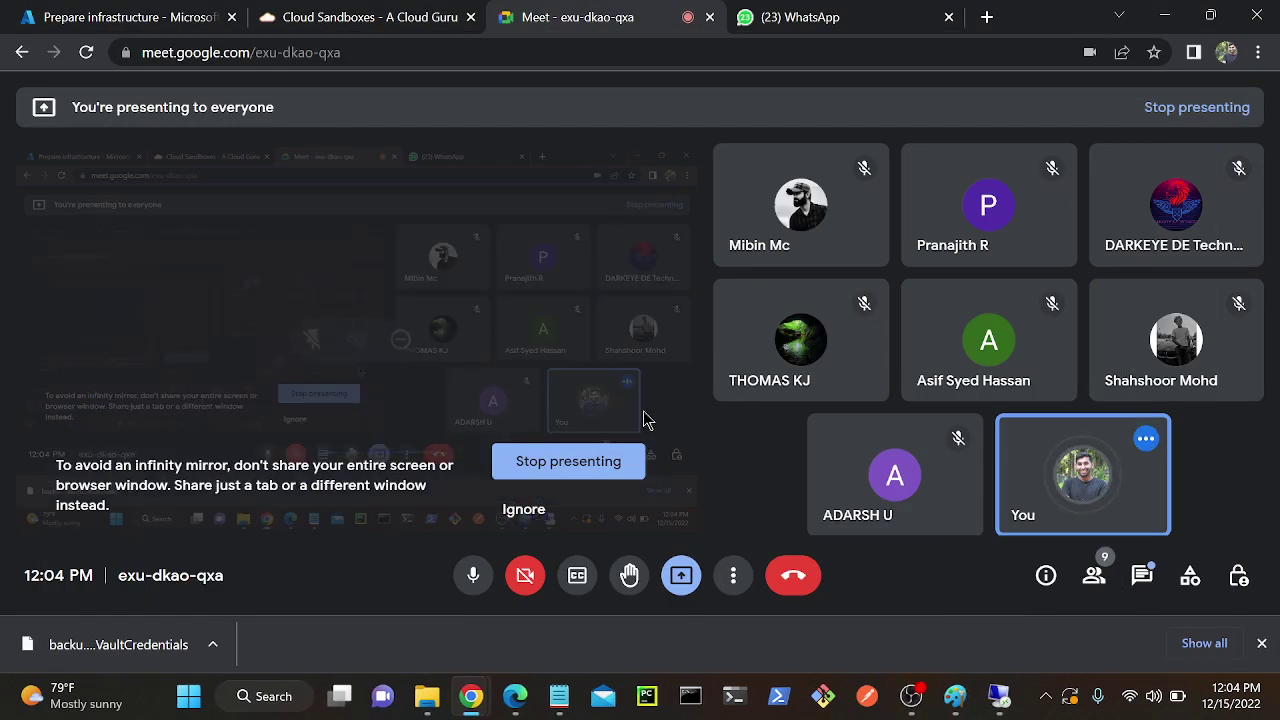
click(575, 464)
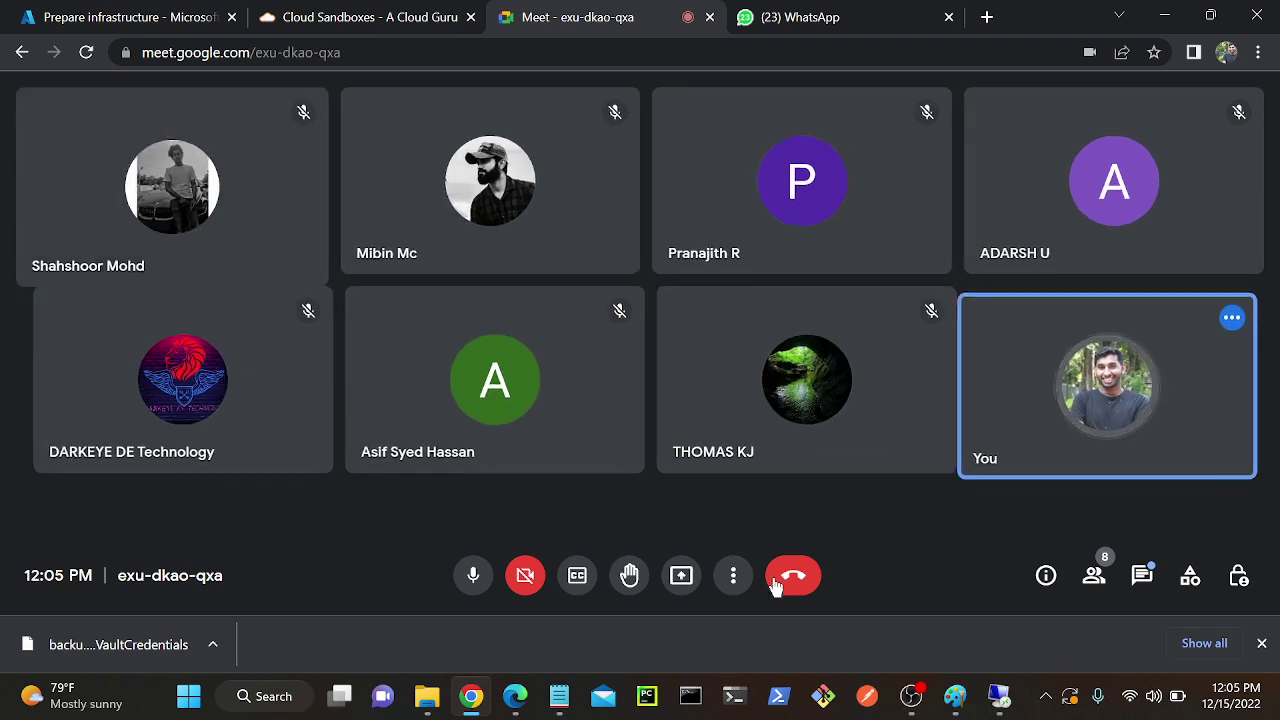
click(779, 585)
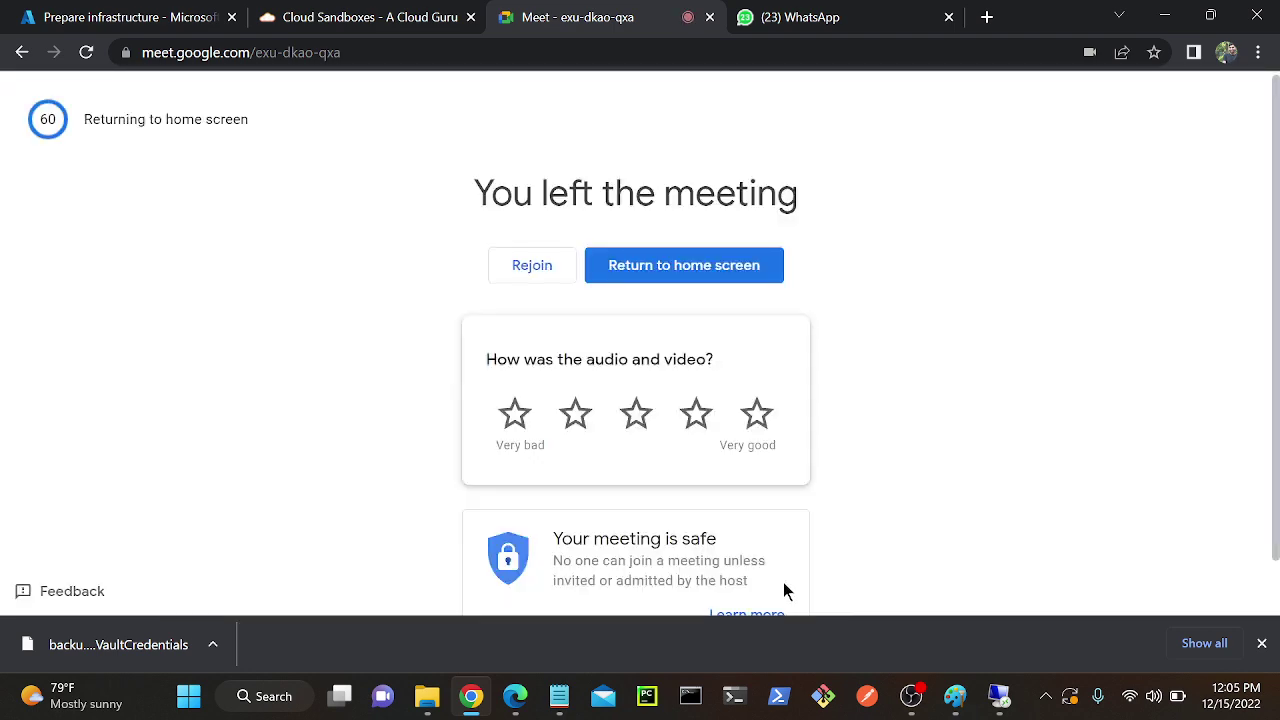